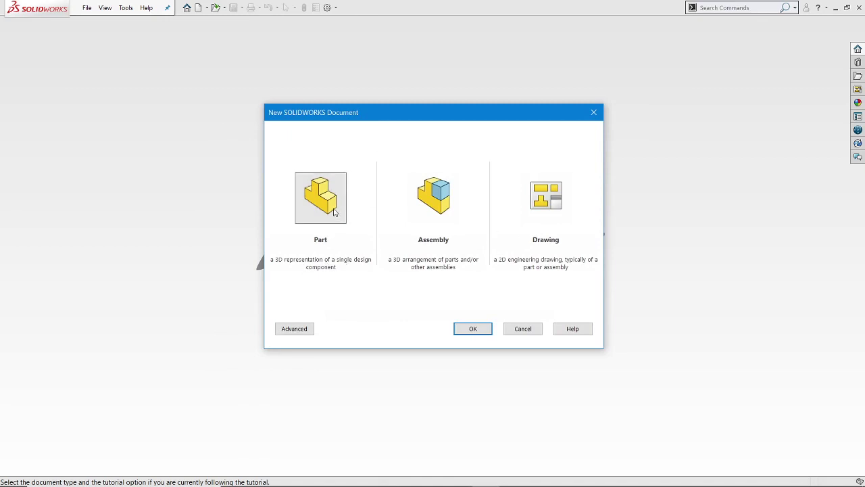
# Create a new part document
pyautogui.click(454, 200)
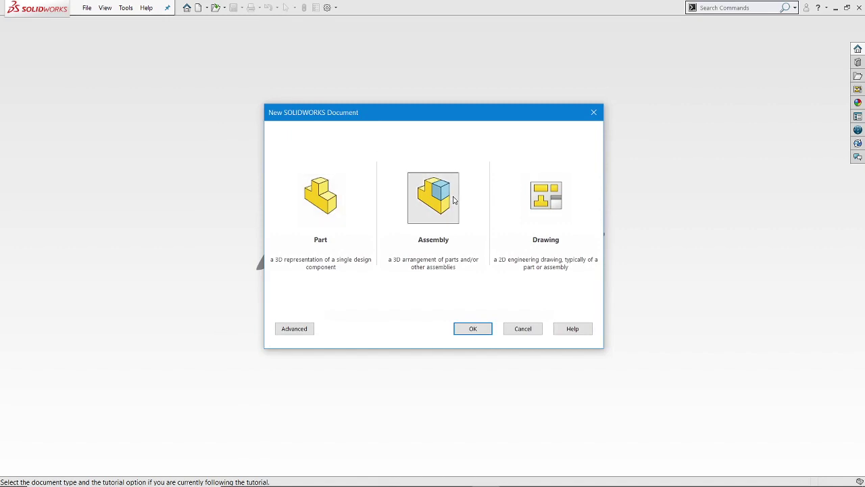
pyautogui.click(546, 200)
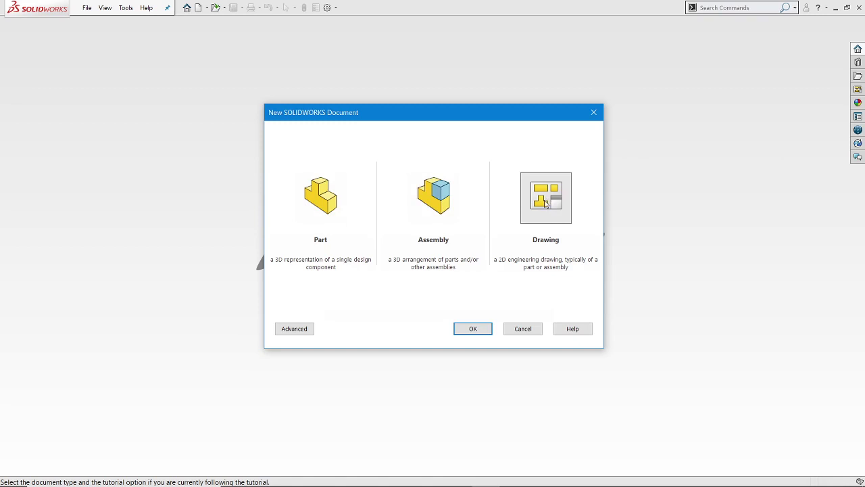
pyautogui.click(332, 217)
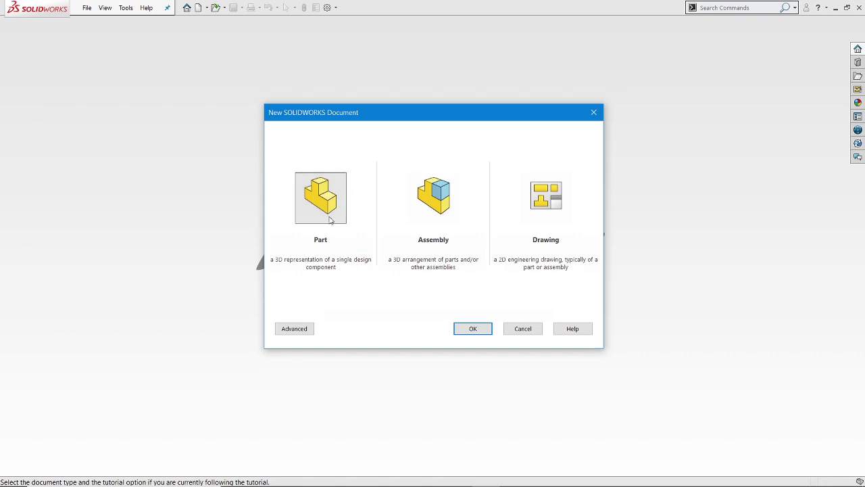
pyautogui.click(471, 331)
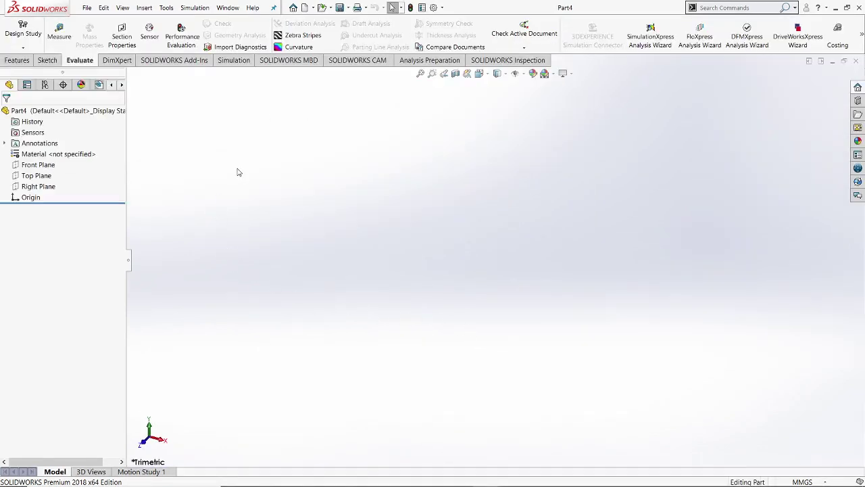
pyautogui.click(25, 63)
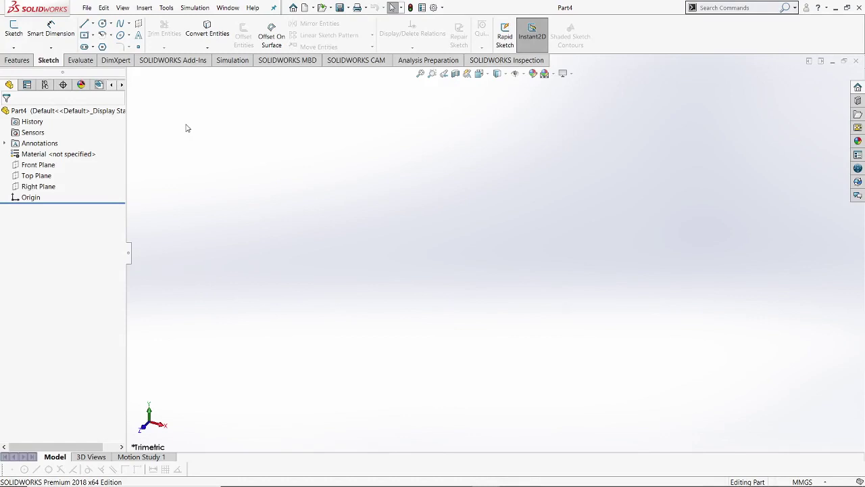
pyautogui.click(18, 61)
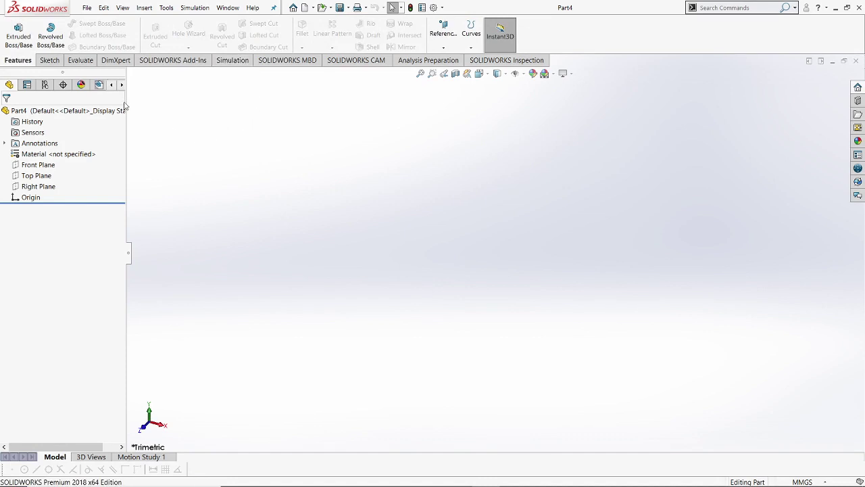
pyautogui.click(50, 60)
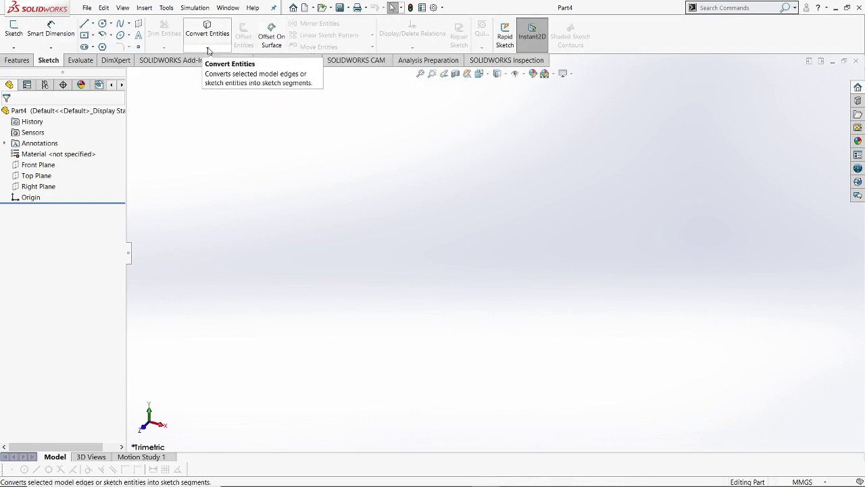
pyautogui.click(19, 60)
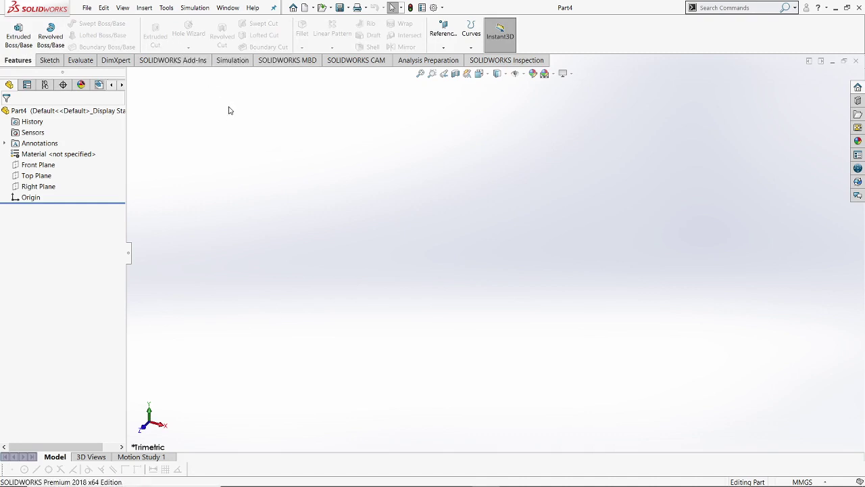
# Examine the orientation of the Front, Top and Right planes by highlighting each one in turn, finishing with nothing selected
pyautogui.click(35, 165)
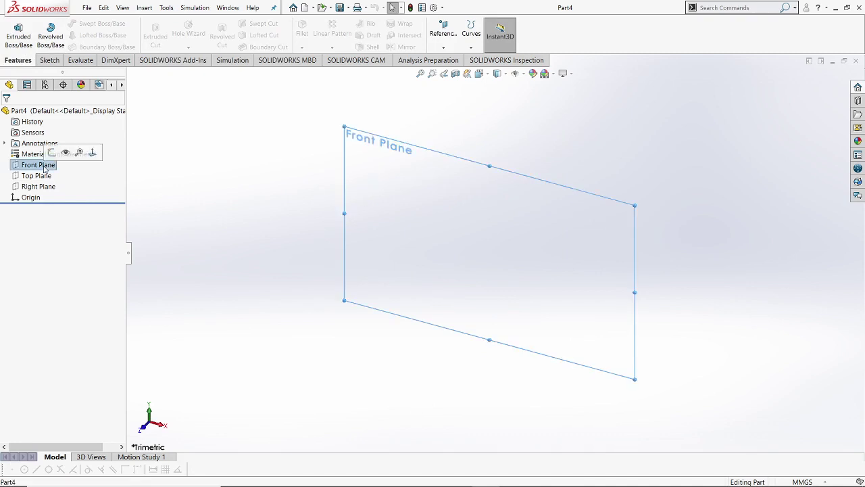
pyautogui.click(36, 176)
pyautogui.click(38, 186)
pyautogui.click(36, 176)
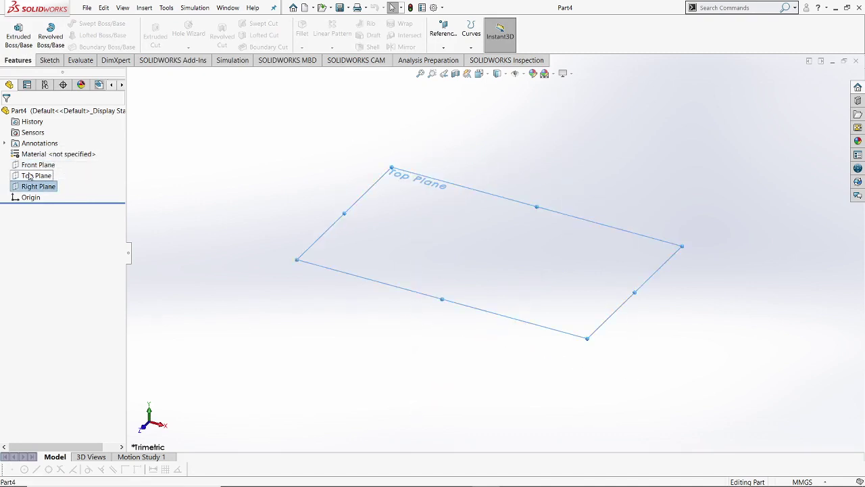
pyautogui.click(25, 166)
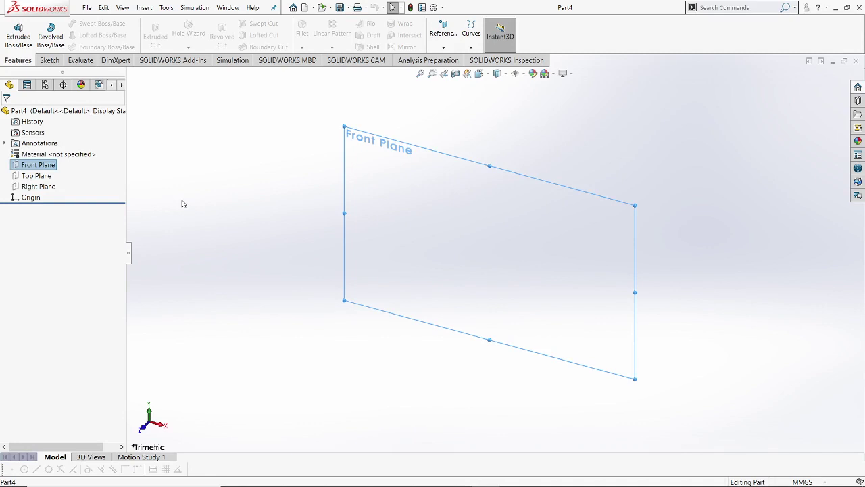
pyautogui.click(36, 175)
pyautogui.click(38, 187)
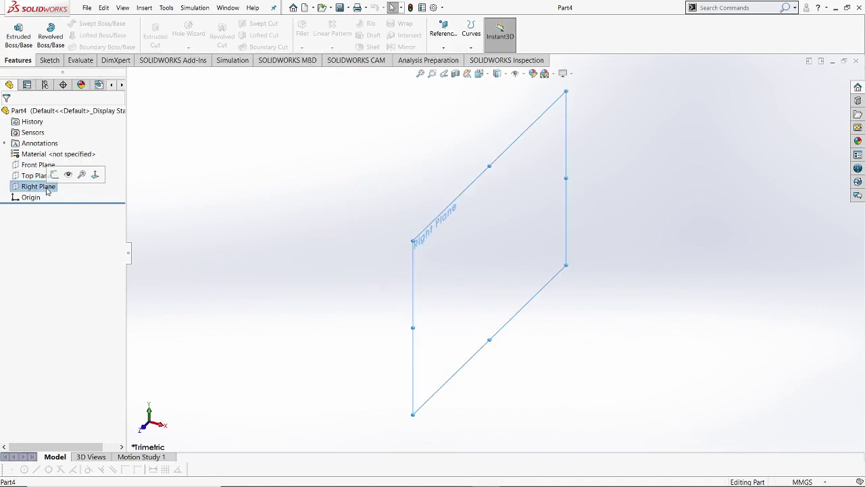
pyautogui.click(196, 212)
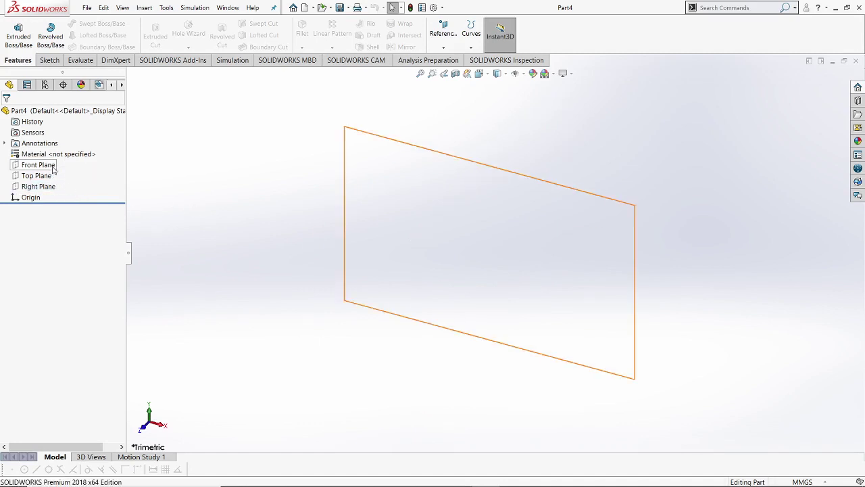
pyautogui.click(50, 167)
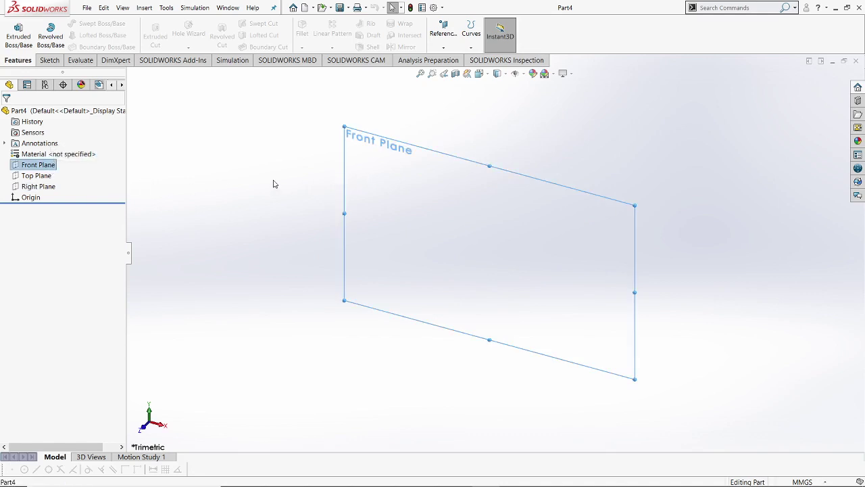
pyautogui.click(40, 176)
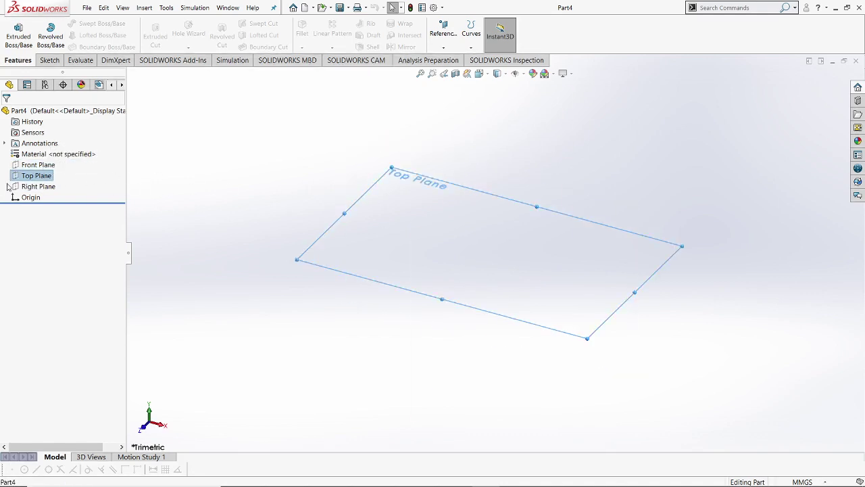
pyautogui.click(34, 187)
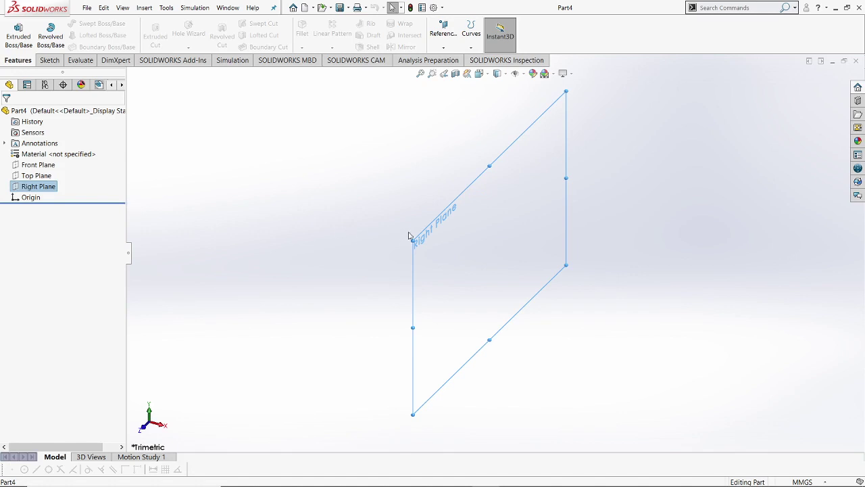
pyautogui.click(266, 251)
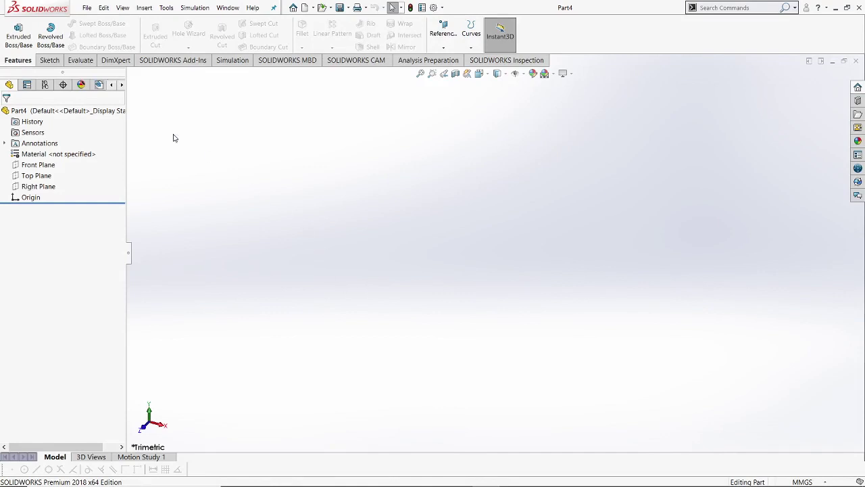
# Start a new 2D sketch on the Front Plane
pyautogui.click(50, 60)
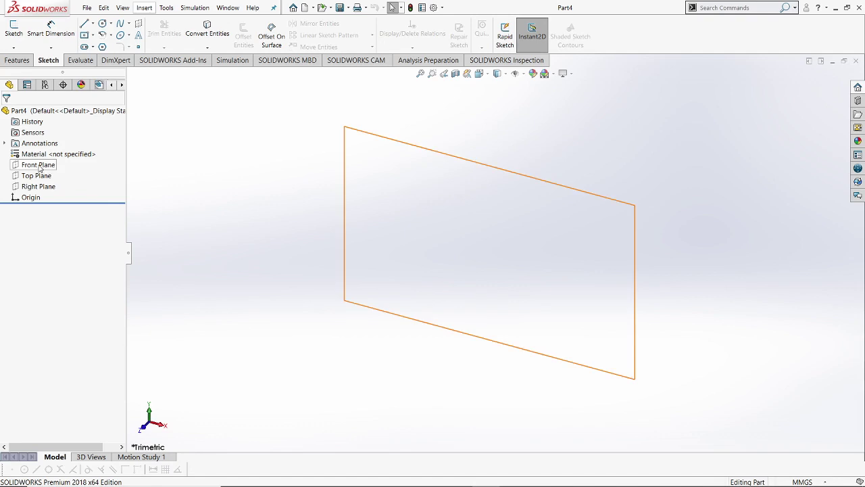
pyautogui.rightClick(40, 168)
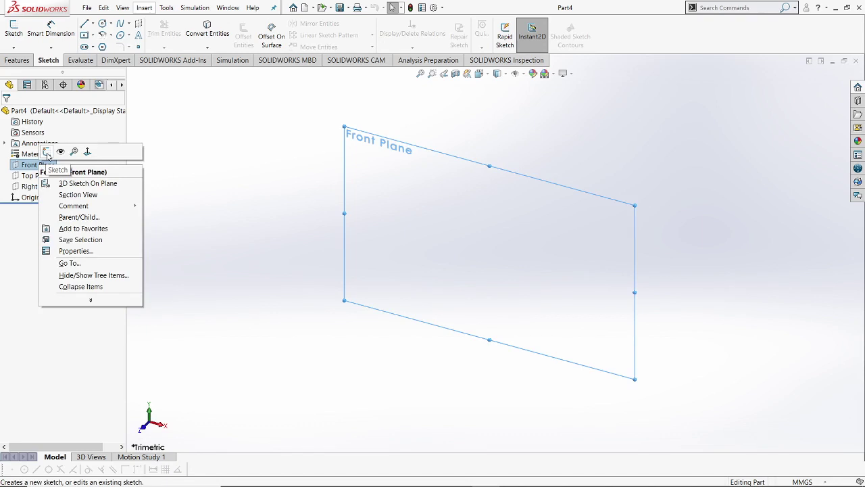
pyautogui.click(47, 153)
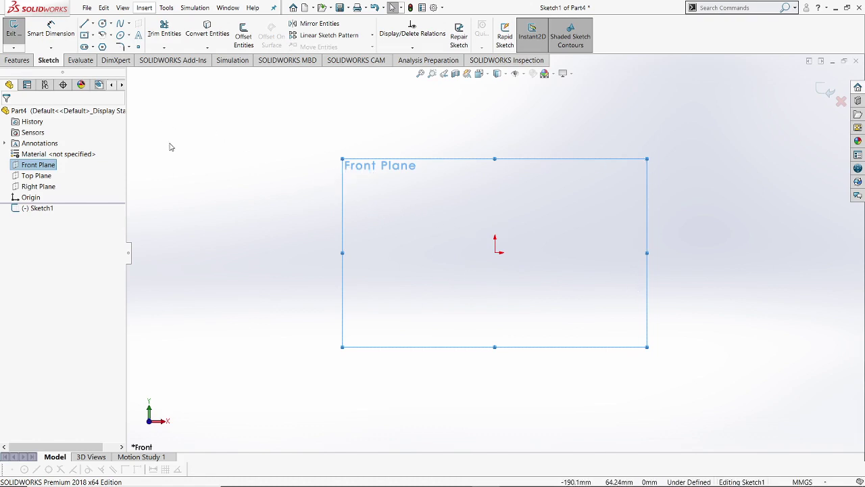
# Sketch a single vertical line to the left of the origin, extending above and below it, and end the Line tool
pyautogui.click(86, 25)
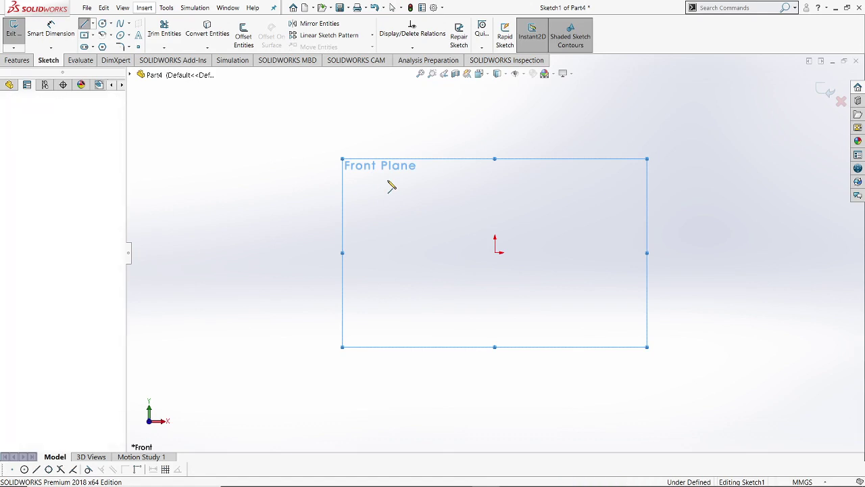
pyautogui.click(388, 182)
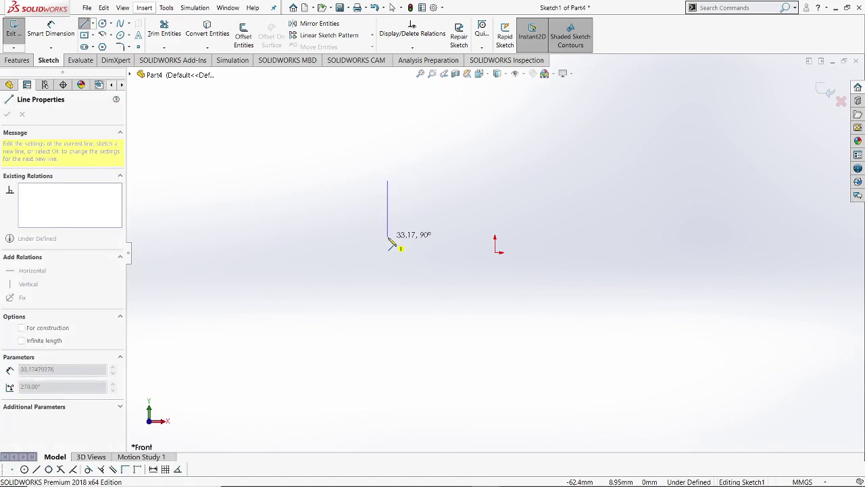
pyautogui.click(389, 311)
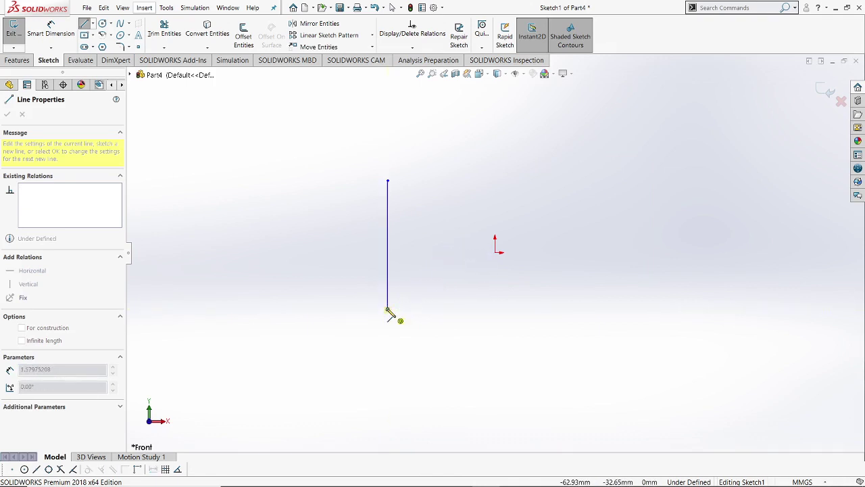
pyautogui.rightClick(436, 280)
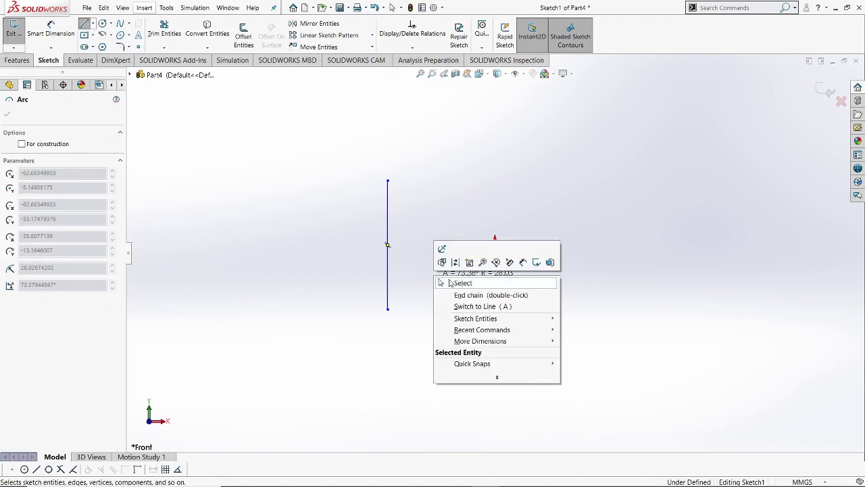
pyautogui.click(448, 282)
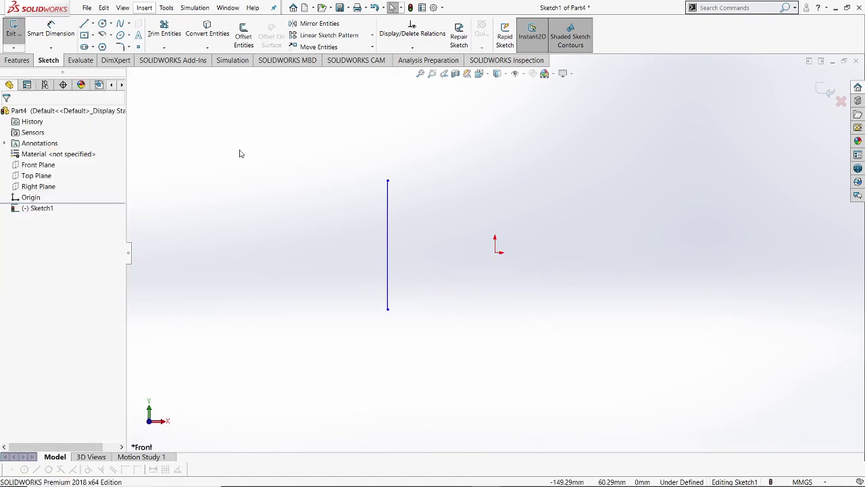
# Sketch a circle centred on the origin with a radius of about 48 mm and end the Circle tool
pyautogui.click(101, 25)
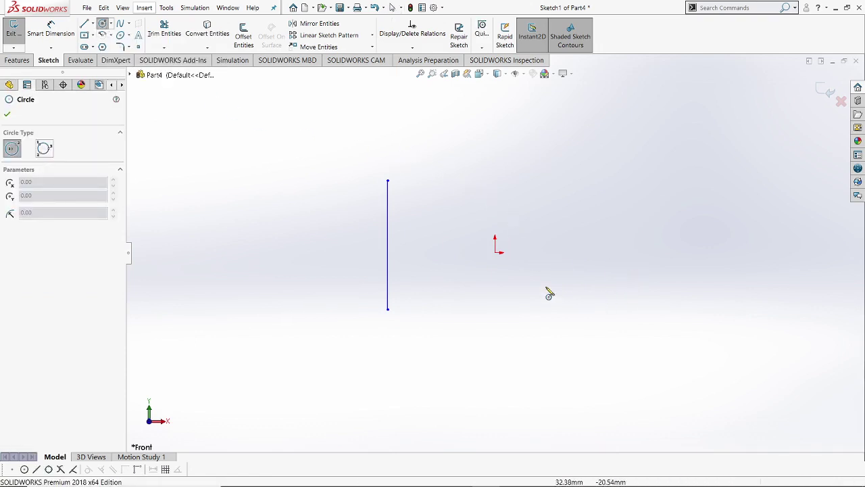
pyautogui.click(496, 252)
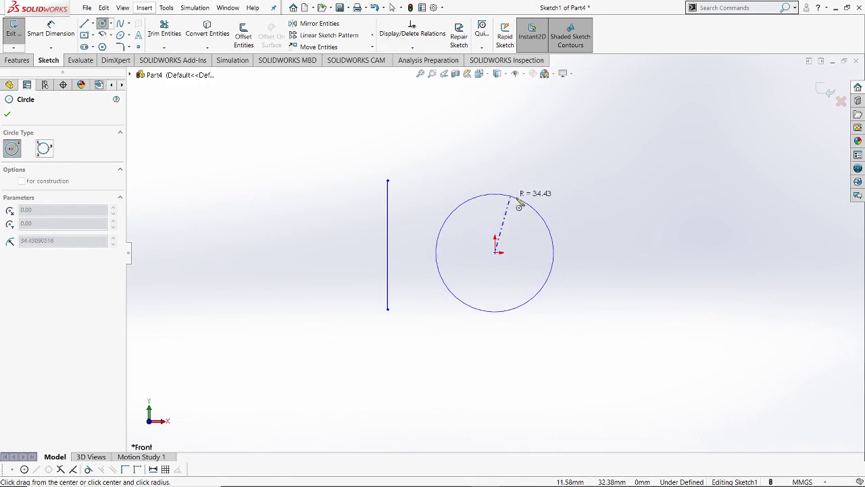
pyautogui.click(565, 211)
pyautogui.rightClick(608, 205)
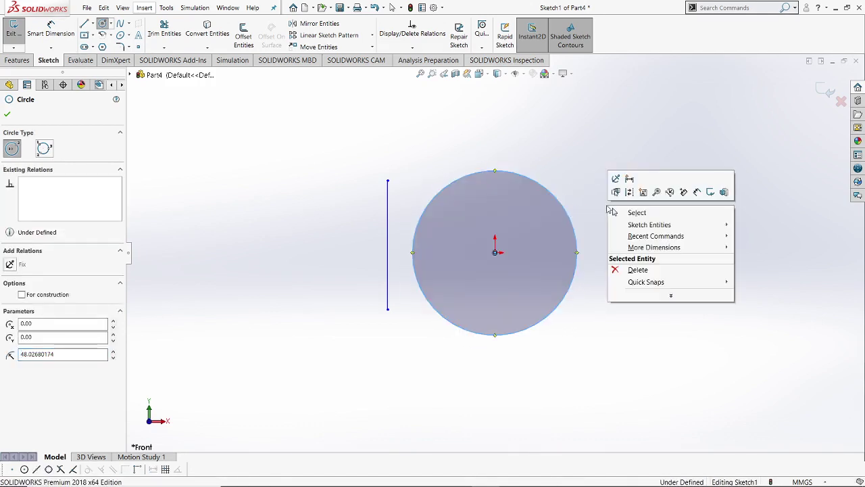
pyautogui.click(591, 211)
pyautogui.rightClick(593, 216)
pyautogui.rightClick(572, 224)
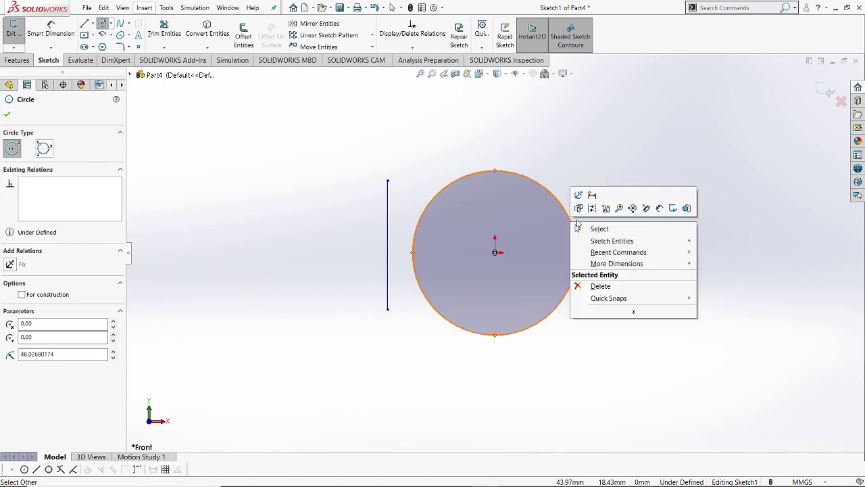
pyautogui.click(572, 173)
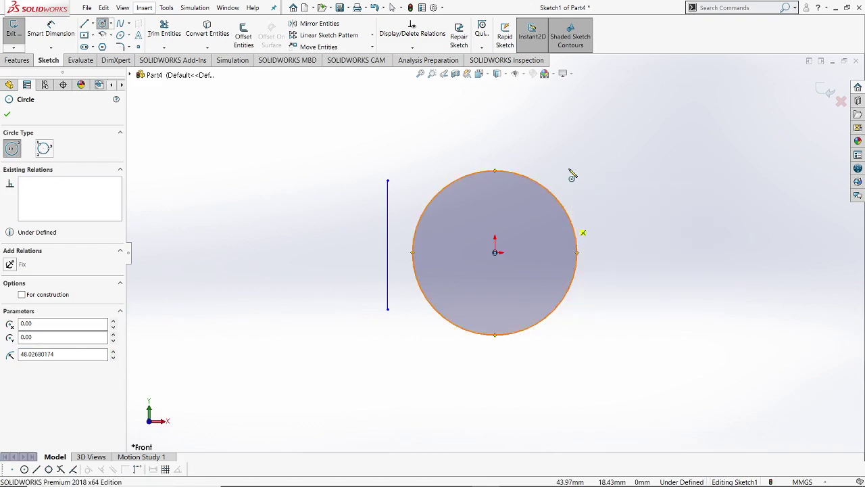
pyautogui.rightClick(572, 174)
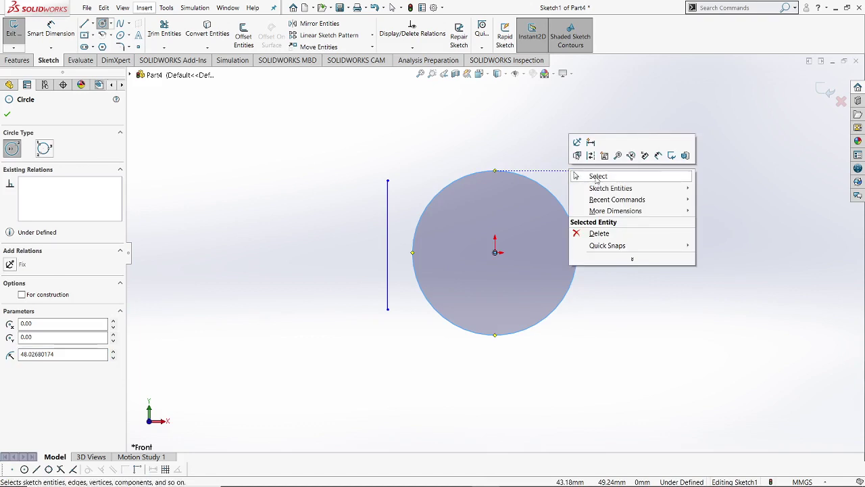
pyautogui.click(595, 178)
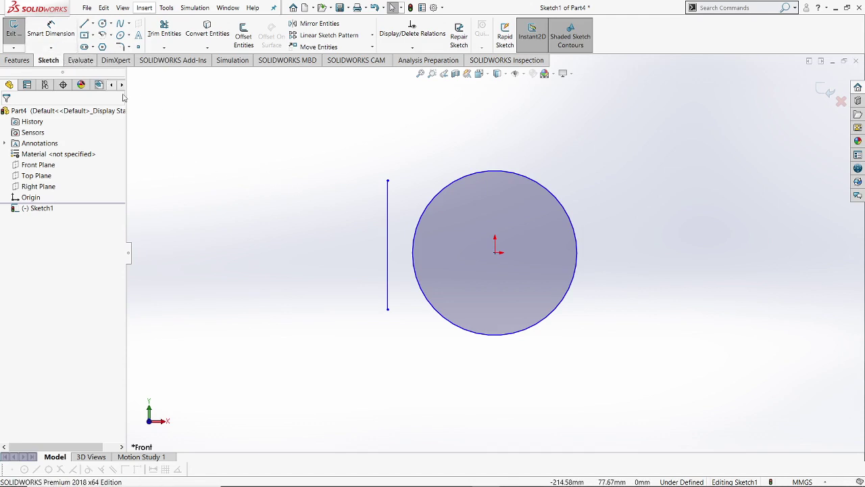
# Dimension the circle's diameter with Smart Dimension, placing the dimension beside the circle, and set it to 90 mm
pyautogui.click(48, 33)
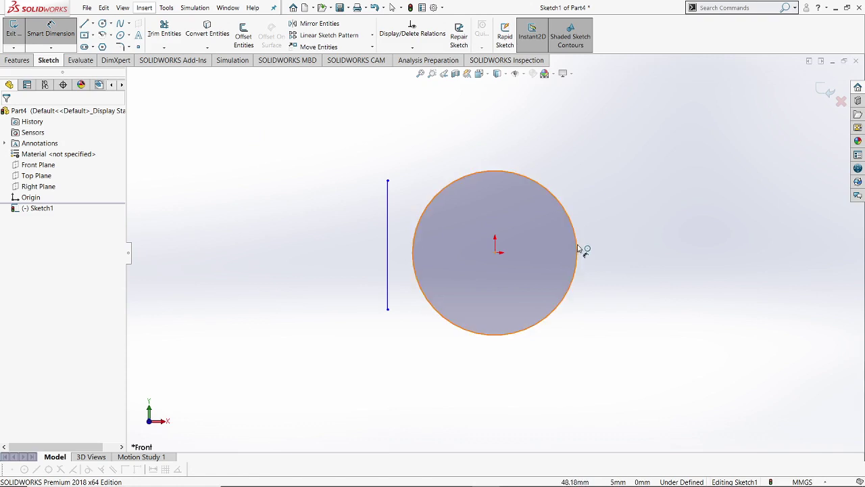
pyautogui.click(581, 244)
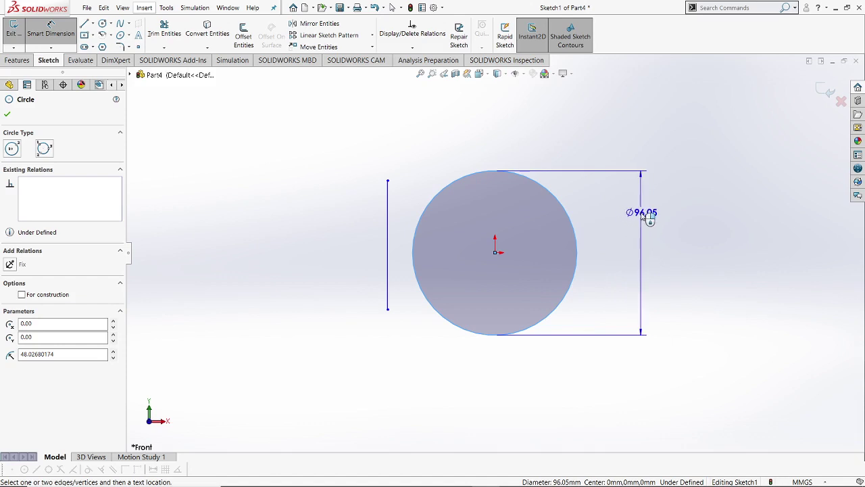
pyautogui.click(645, 215)
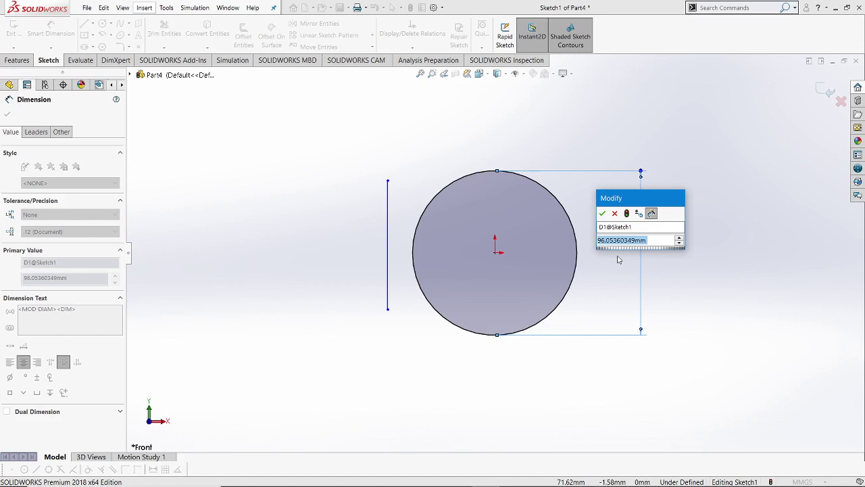
pyautogui.write('90')
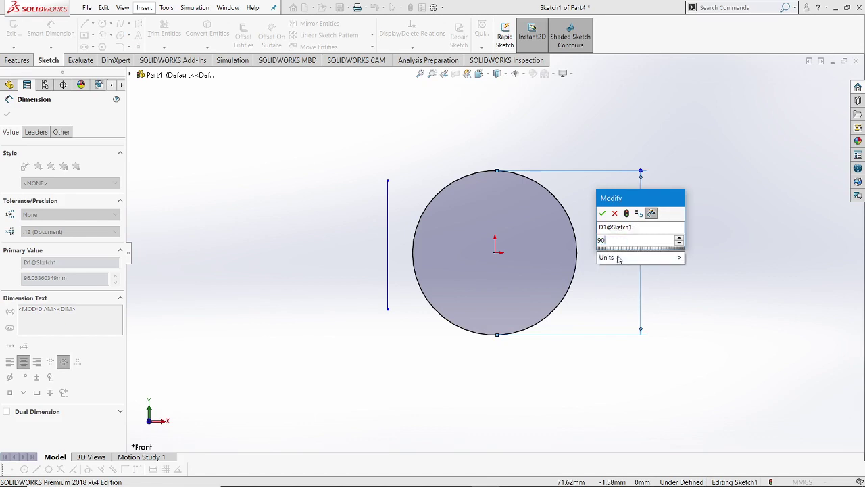
pyautogui.press('Return')
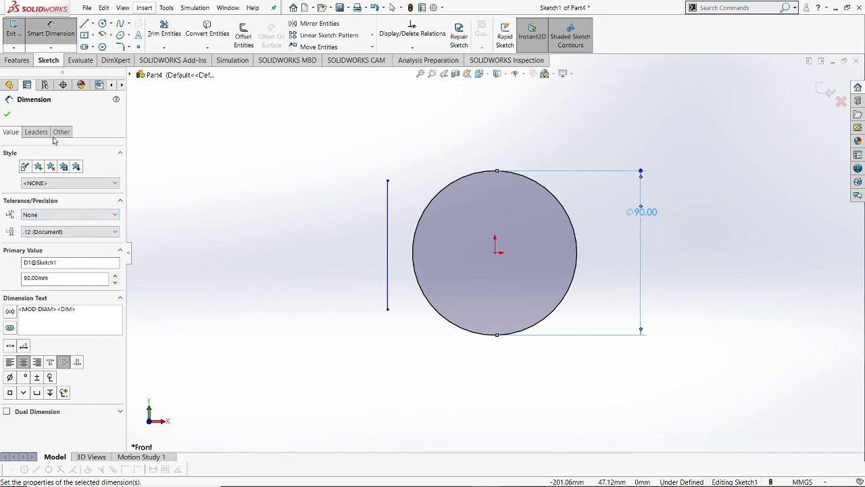
pyautogui.click(8, 115)
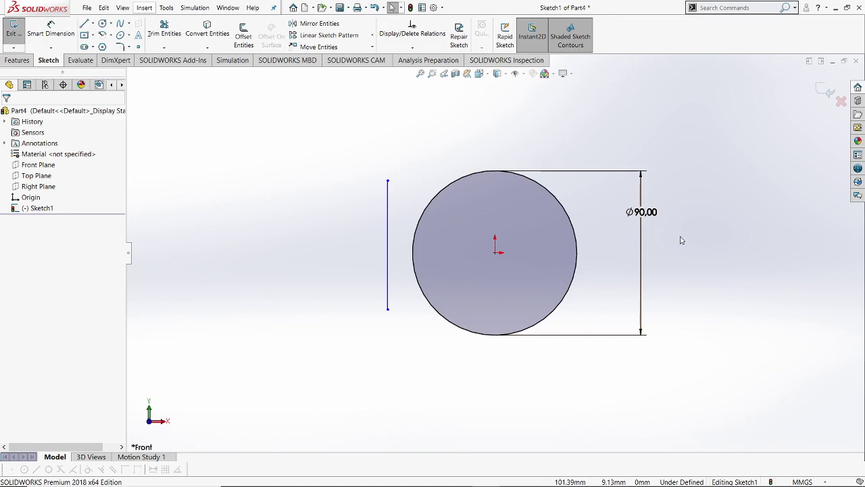
# Move the circle's diameter dimension slightly closer to the circle and set its value to 50 mm
pyautogui.moveTo(655, 232); pyautogui.dragTo(629, 232)
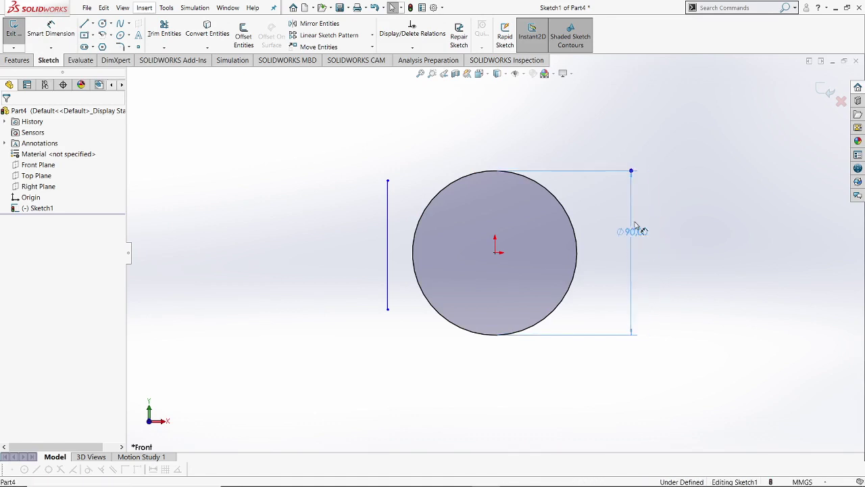
pyautogui.click(670, 236)
pyautogui.click(629, 221)
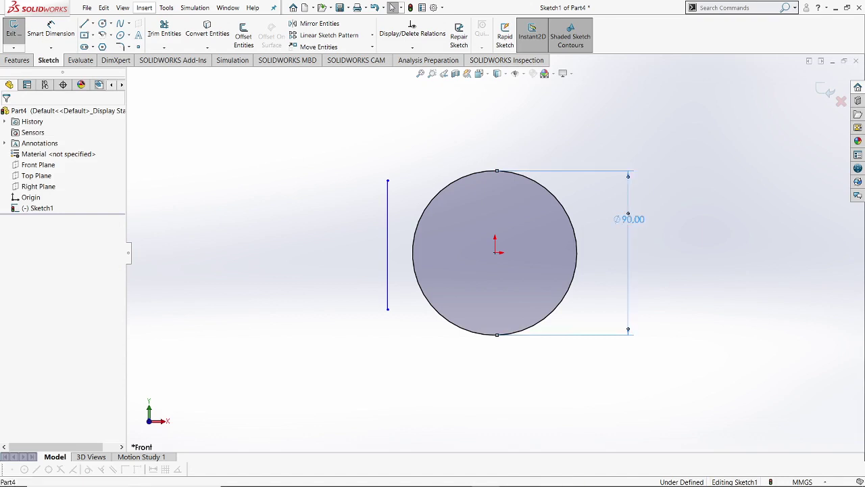
pyautogui.doubleClick(629, 219)
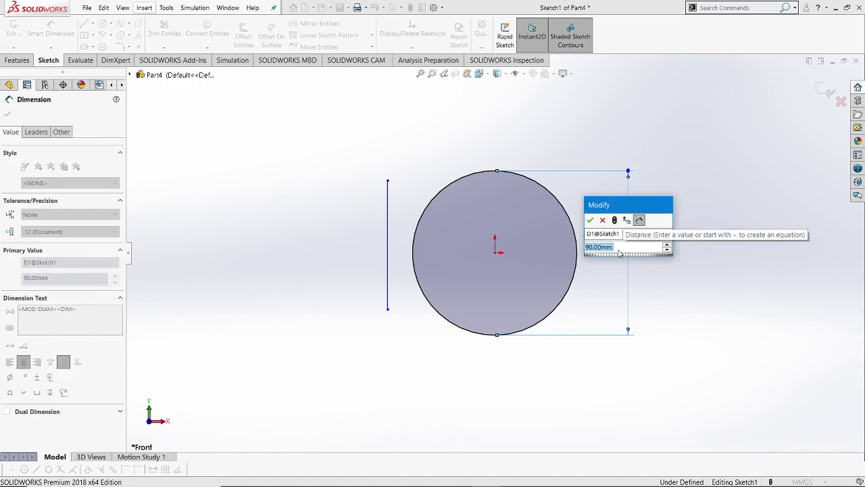
pyautogui.write('50')
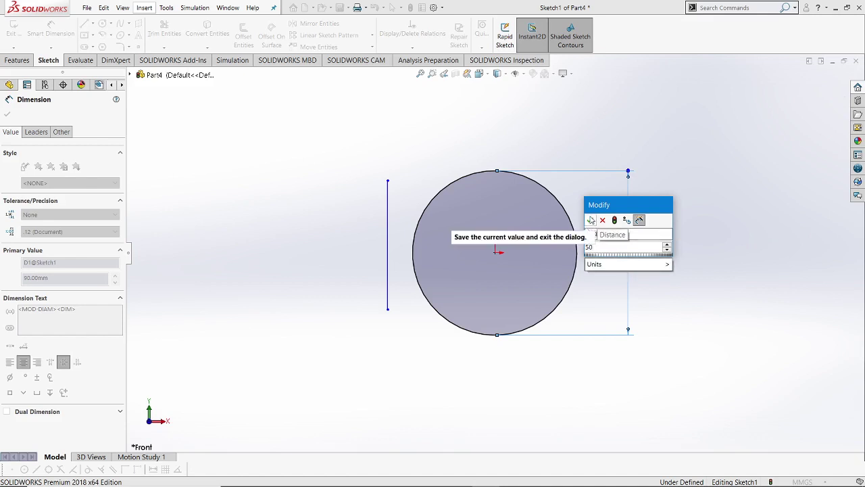
pyautogui.click(591, 220)
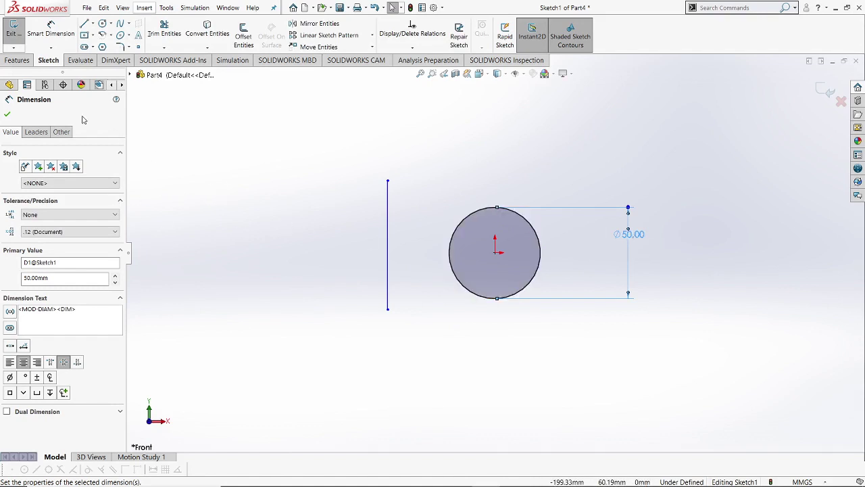
pyautogui.click(8, 116)
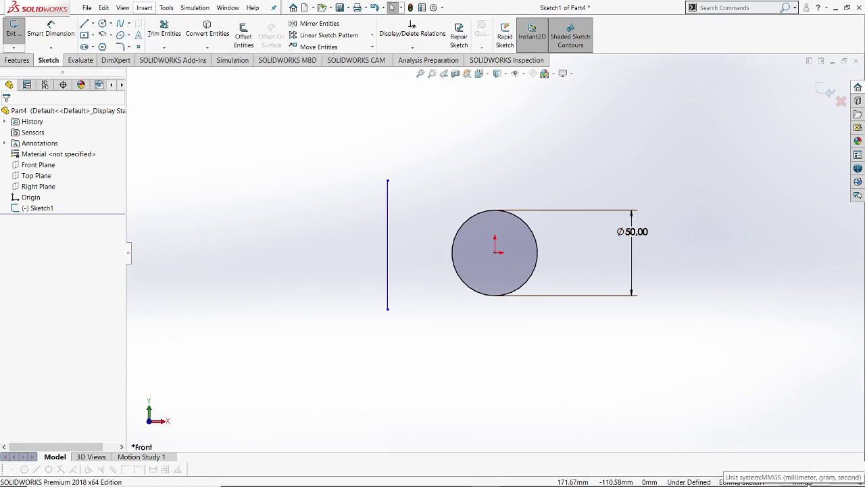
# Change the document unit system to CGS (centimeter, gram, second) and reopen the sketch containing the circle for editing
pyautogui.click(808, 481)
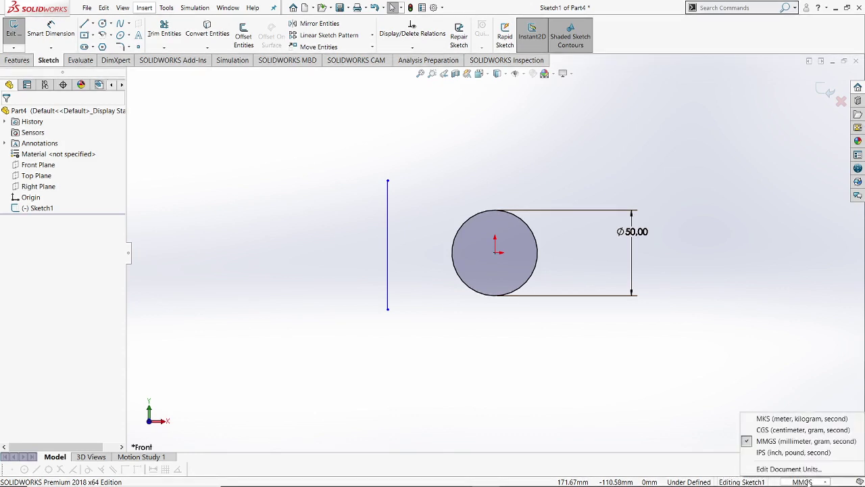
pyautogui.click(799, 430)
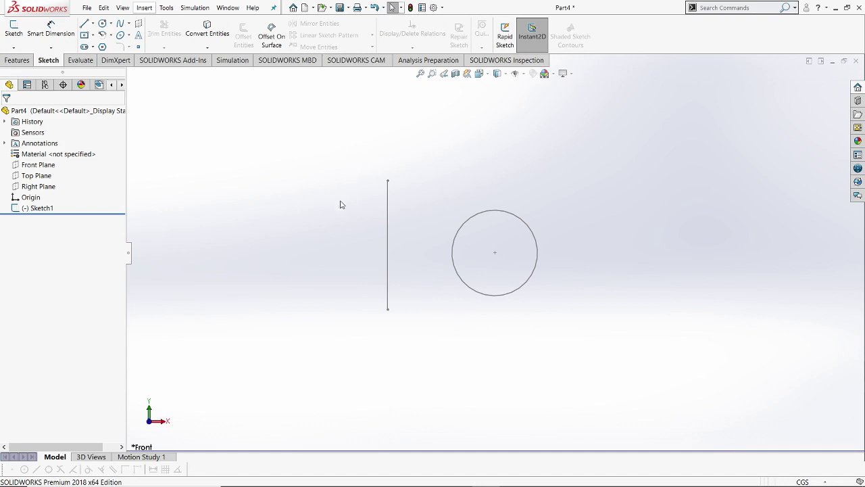
pyautogui.rightClick(514, 218)
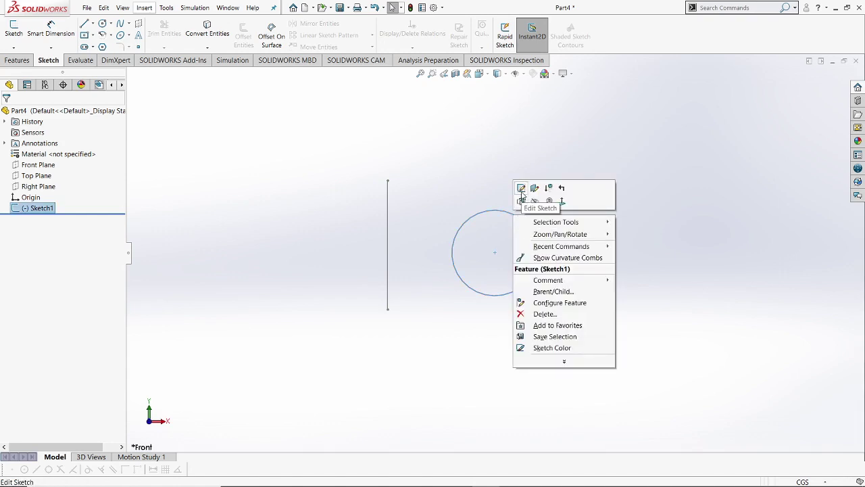
pyautogui.click(521, 189)
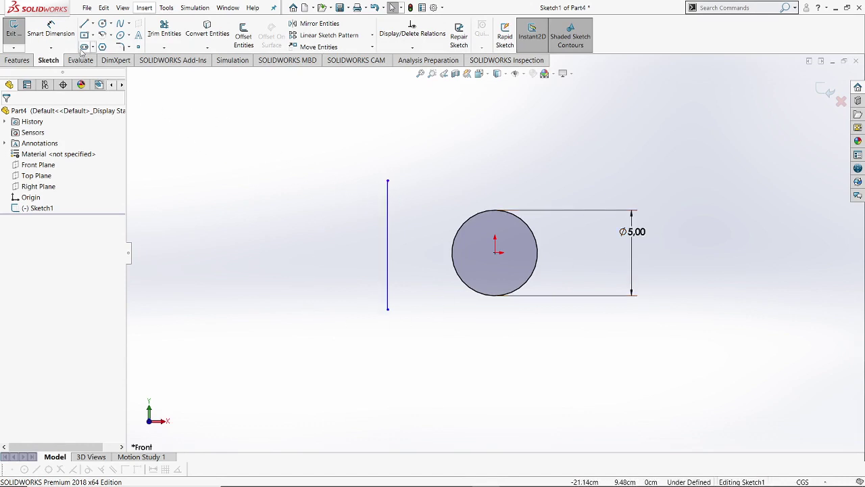
# Dimension the vertical line's length, place the dimension on the side away from the circle, and set it to 6 cm
pyautogui.click(65, 37)
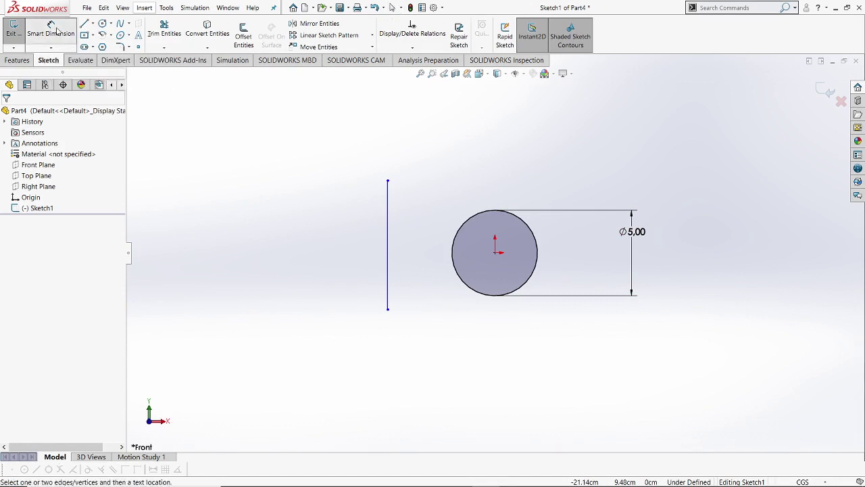
pyautogui.click(387, 191)
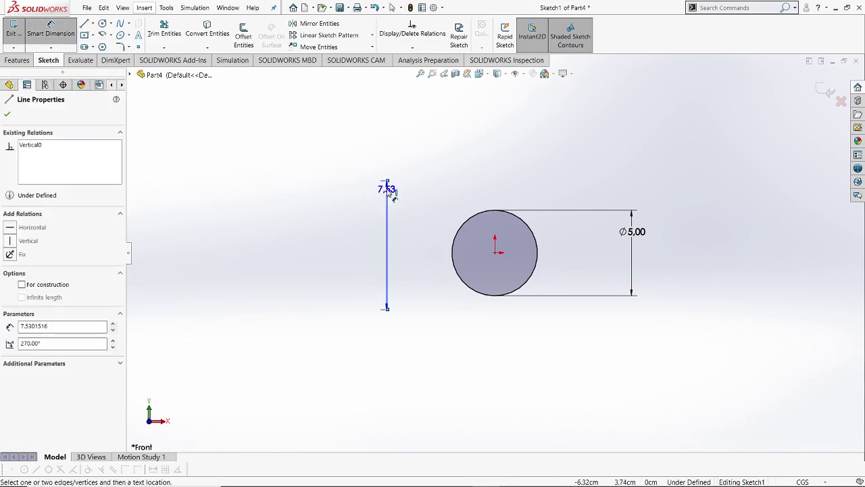
pyautogui.click(340, 235)
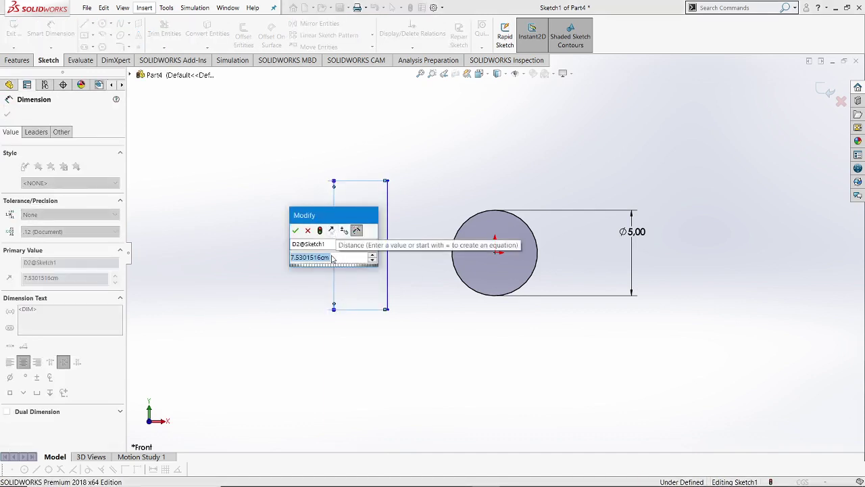
pyautogui.write('6')
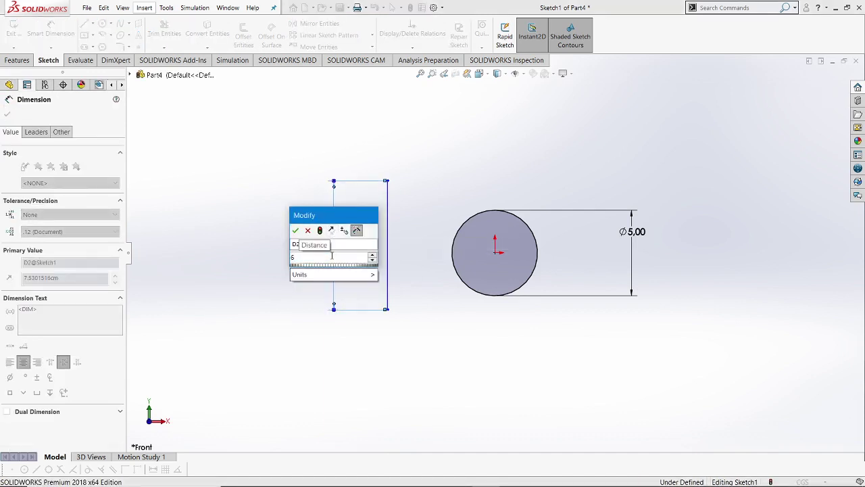
pyautogui.press('Return')
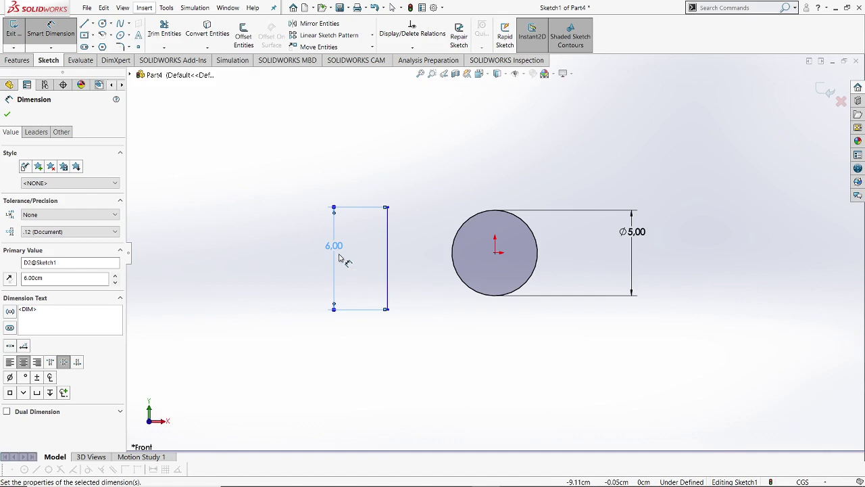
pyautogui.click(7, 114)
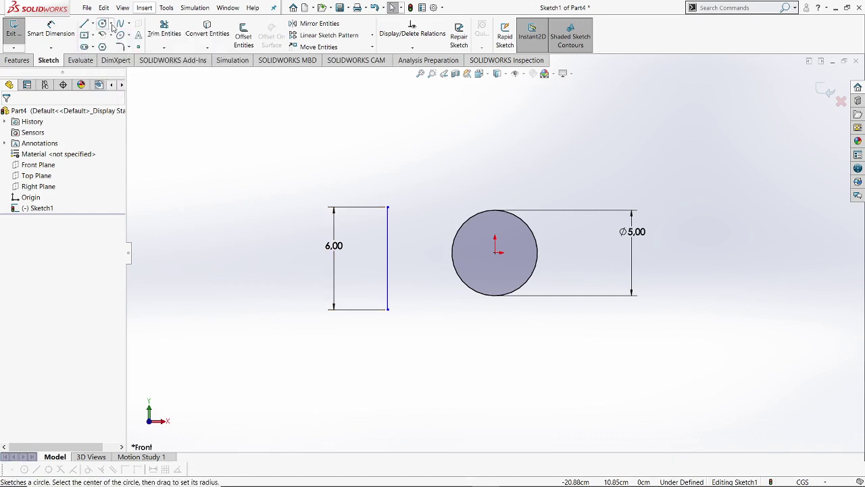
pyautogui.click(112, 24)
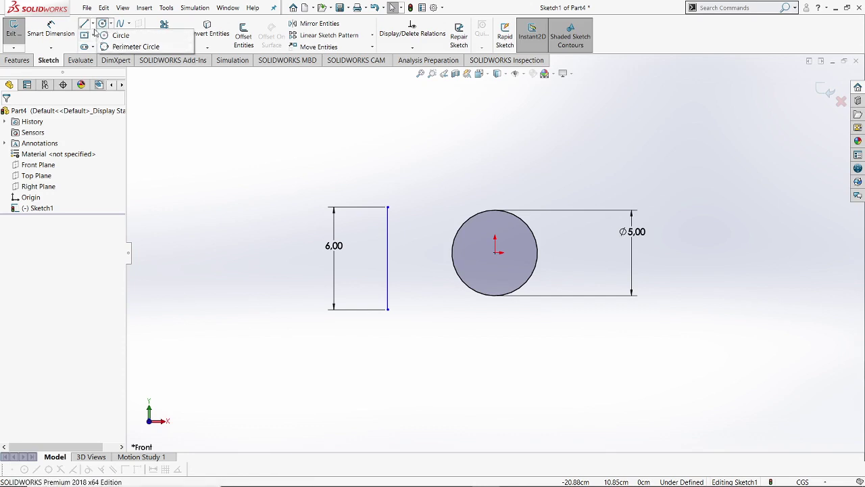
pyautogui.click(92, 24)
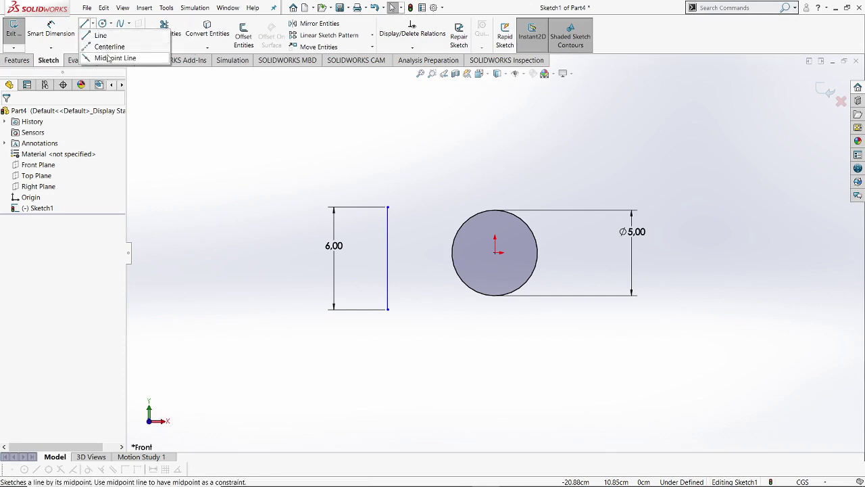
pyautogui.click(172, 47)
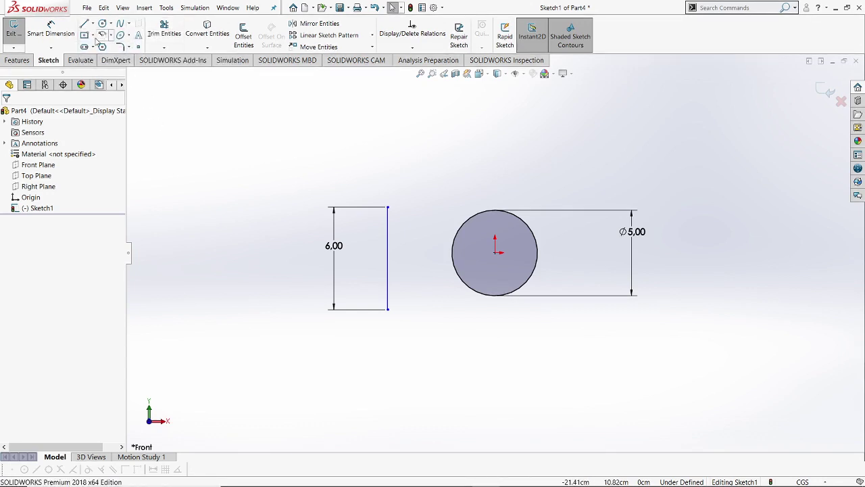
# Sketch a center rectangle about 15.7 cm wide above the line and the circle, and end the Rectangle tool
pyautogui.click(93, 36)
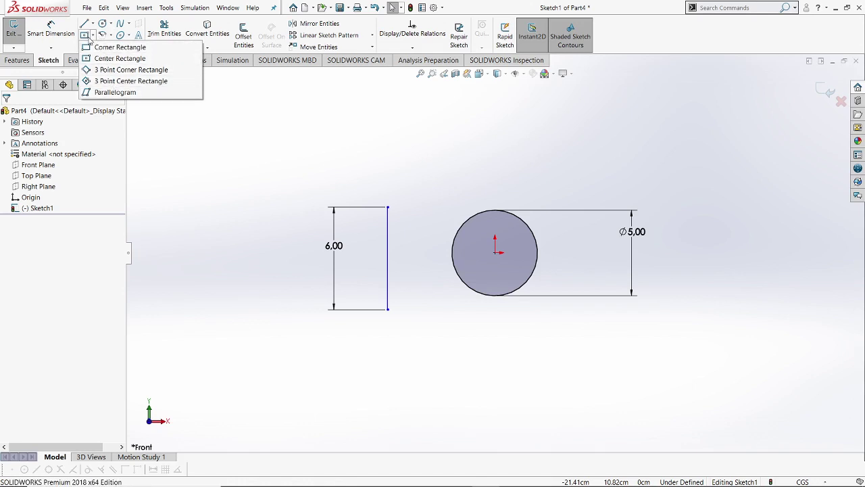
pyautogui.click(120, 58)
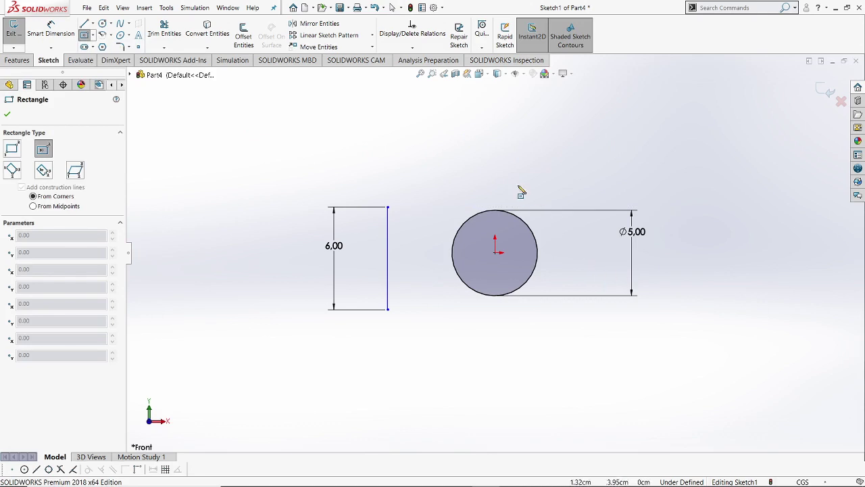
pyautogui.keyDown('ctrl'); pyautogui.moveTo(519, 191); pyautogui.dragTo(515, 261, button='middle'); pyautogui.keyUp('ctrl')
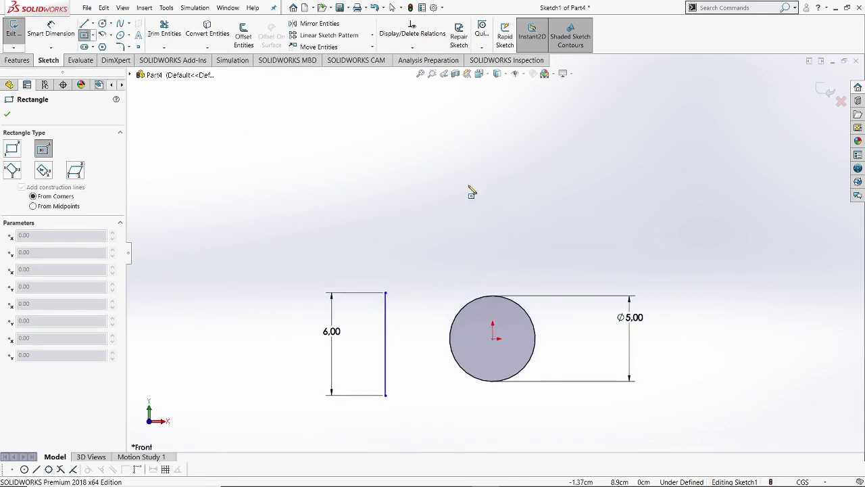
pyautogui.click(449, 149)
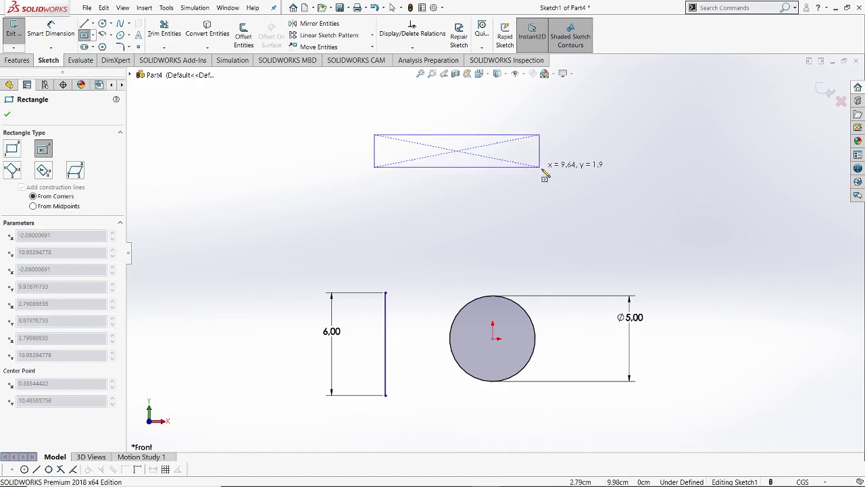
pyautogui.click(592, 195)
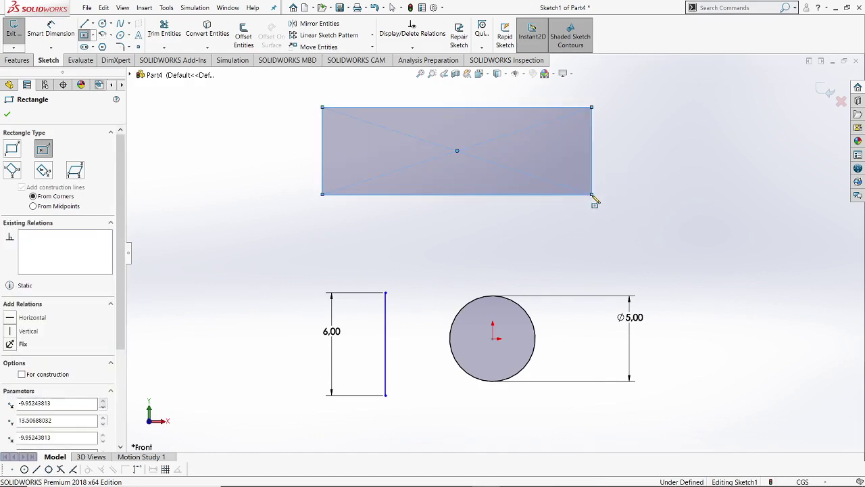
pyautogui.rightClick(646, 172)
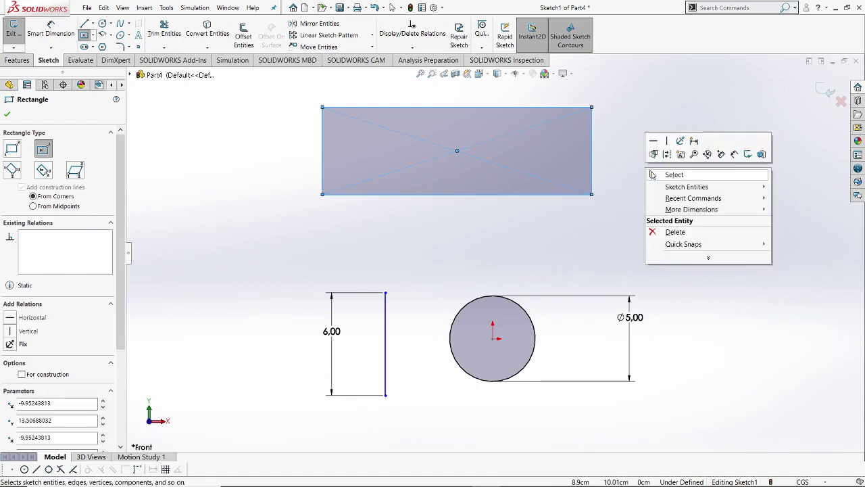
pyautogui.click(651, 176)
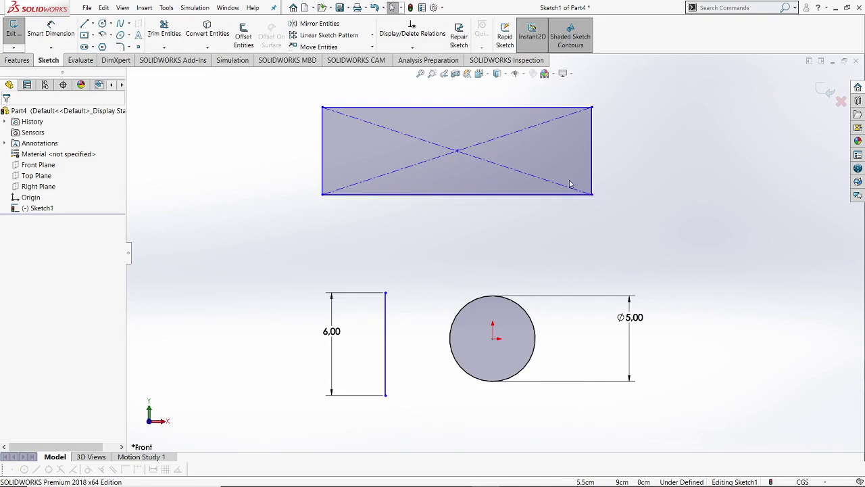
# Dimension the rectangle's width along its upper edge and set it to 15 cm
pyautogui.click(50, 37)
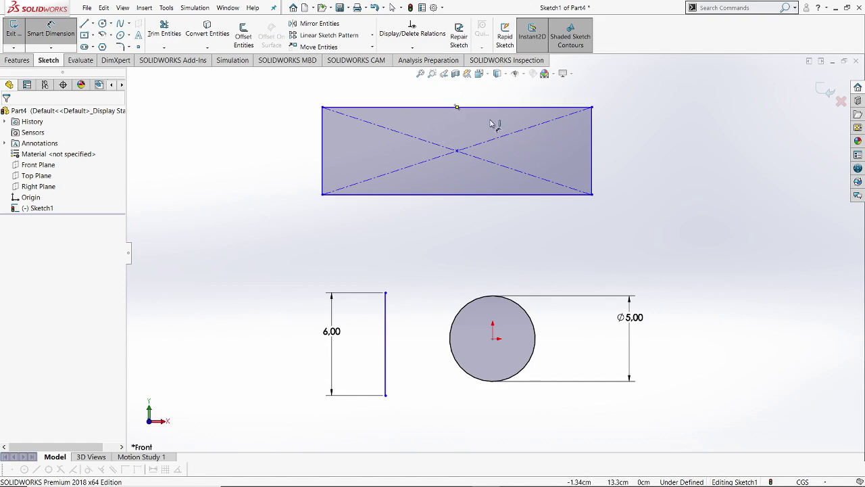
pyautogui.keyDown('ctrl'); pyautogui.moveTo(504, 226); pyautogui.dragTo(501, 240, button='middle'); pyautogui.keyUp('ctrl')
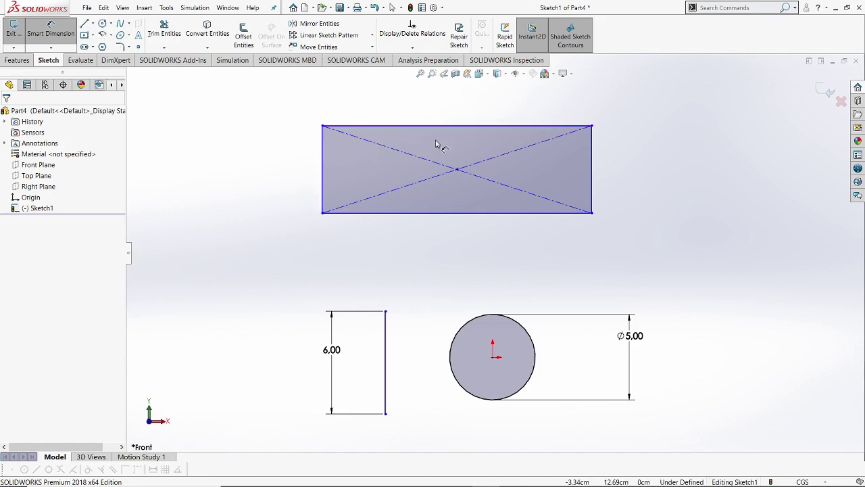
pyautogui.click(500, 129)
pyautogui.click(477, 107)
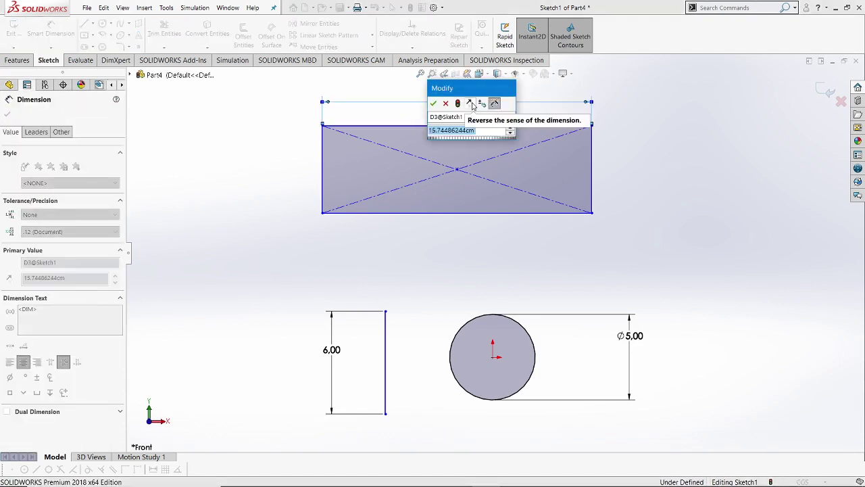
pyautogui.write('15')
pyautogui.press('Return')
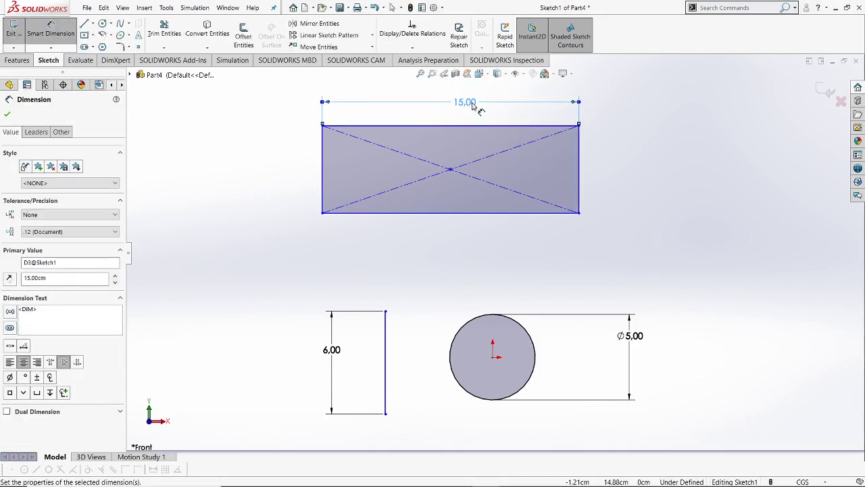
# Dimension the rectangle's height on its left side, set it to 5 cm, and end the dimensioning
pyautogui.click(323, 160)
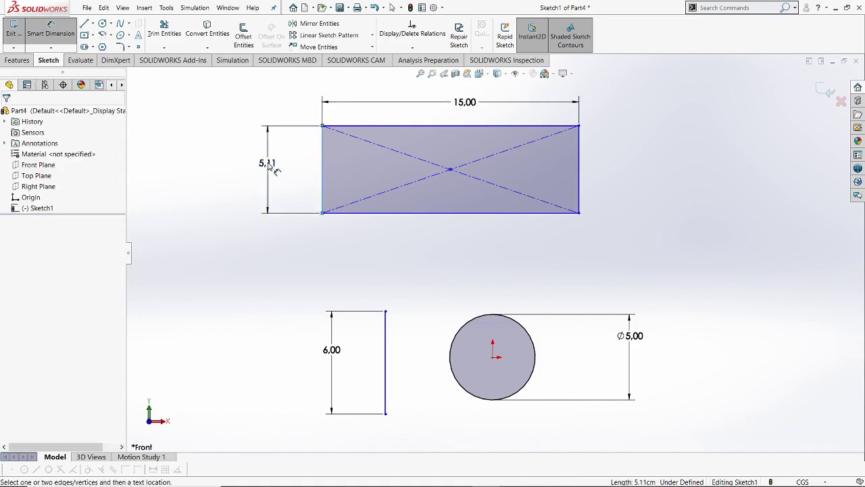
pyautogui.click(268, 166)
pyautogui.press('Return')
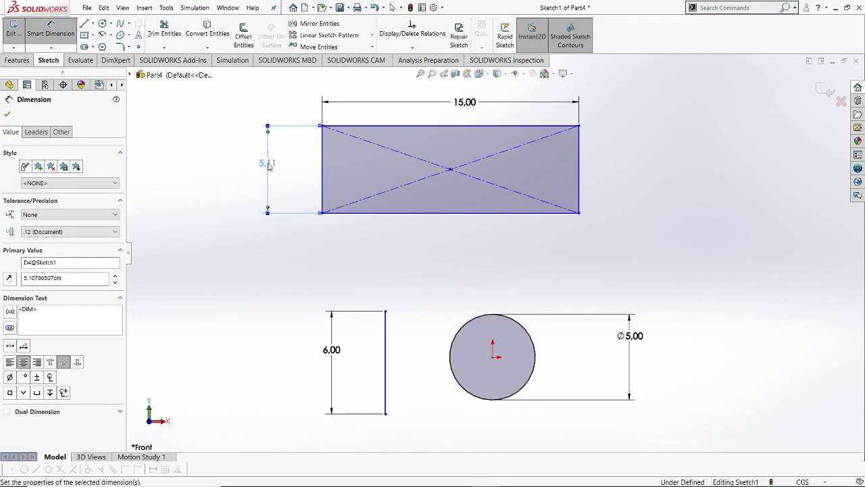
pyautogui.click(5, 113)
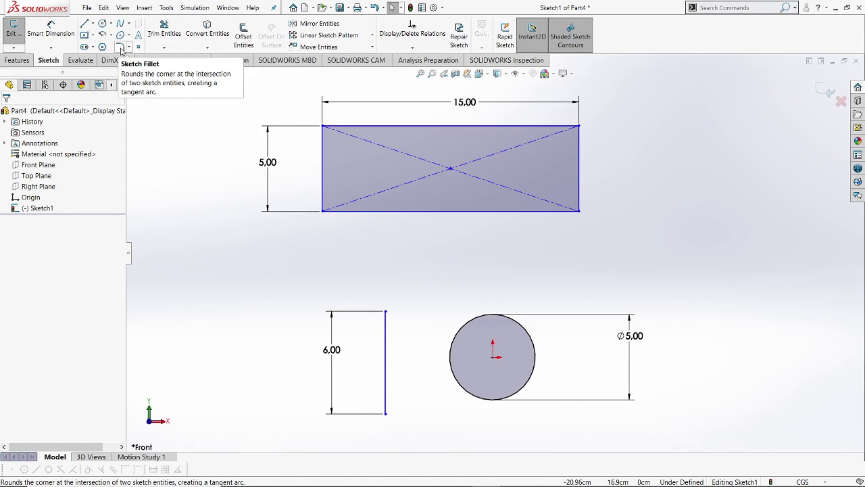
# Start a Sketch Fillet and select all four corners of the rectangle as the entities to fillet
pyautogui.click(121, 49)
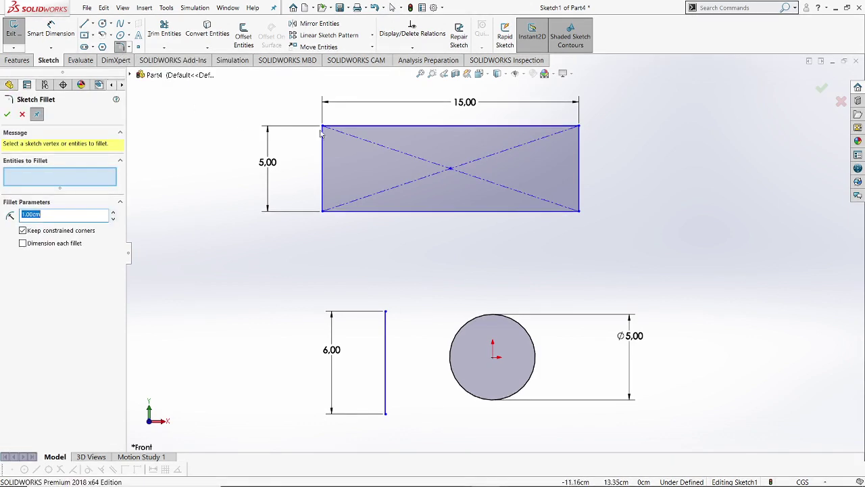
pyautogui.scroll(-3, 607, 126)
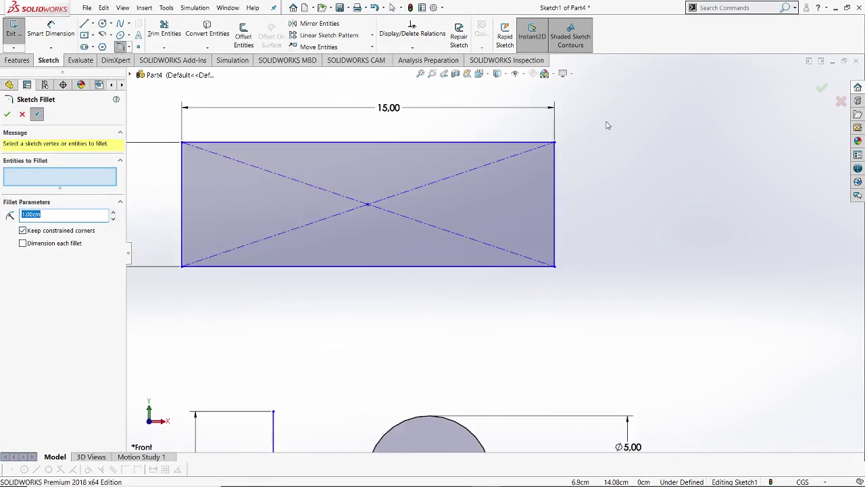
pyautogui.scroll(1, 497, 164)
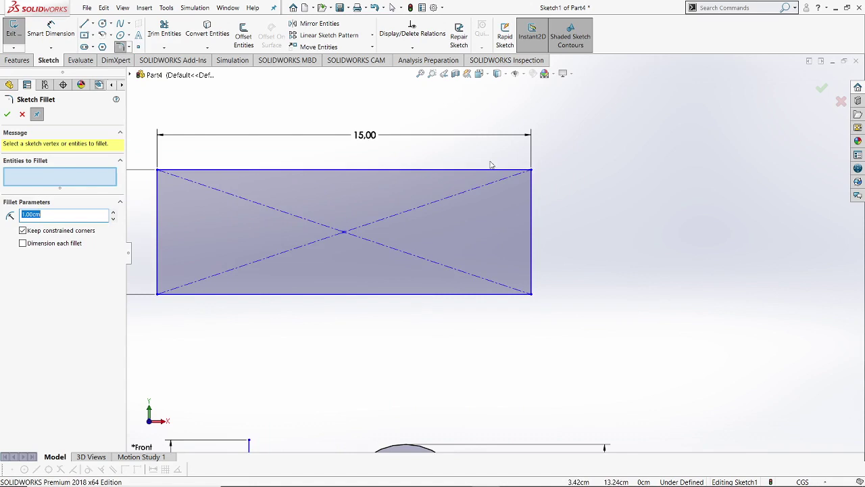
pyautogui.click(532, 171)
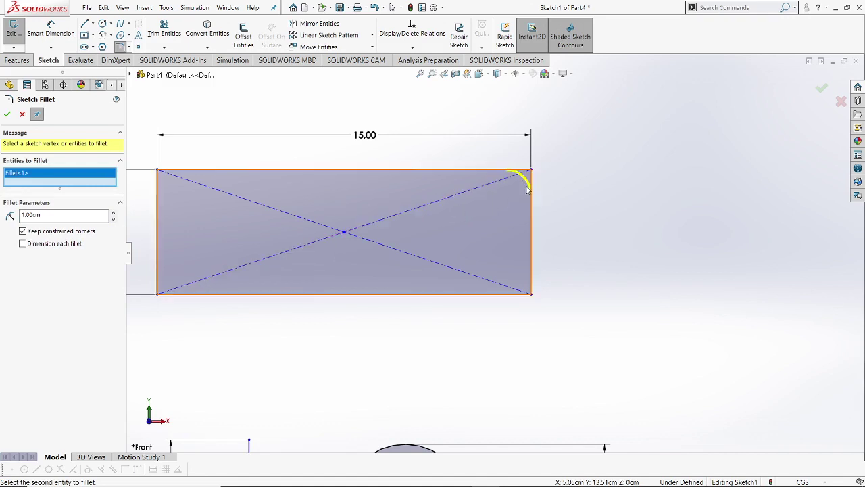
pyautogui.scroll(2, 365, 216)
pyautogui.scroll(-2, 364, 220)
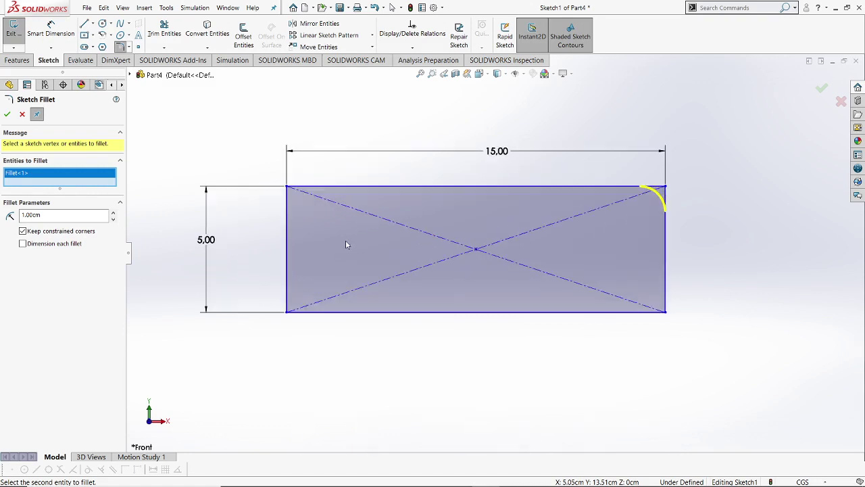
pyautogui.click(288, 188)
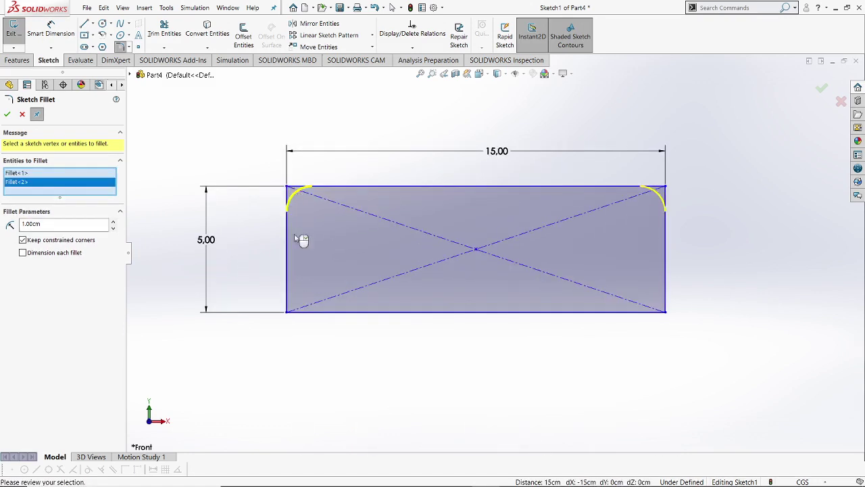
pyautogui.click(286, 314)
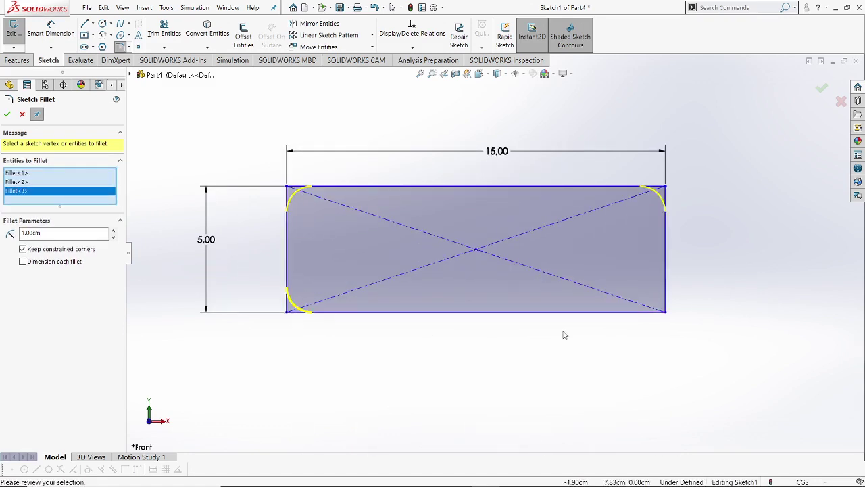
pyautogui.click(667, 313)
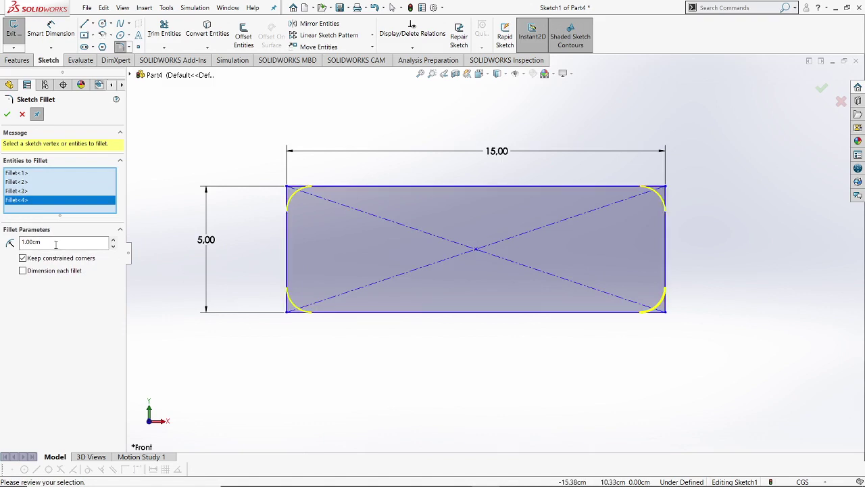
# Try a larger fillet radius of 2 cm, set it back to 1 cm, apply the four corner fillets, and end the Sketch Fillet
pyautogui.moveTo(52, 244); pyautogui.dragTo(11, 245)
pyautogui.write('1')
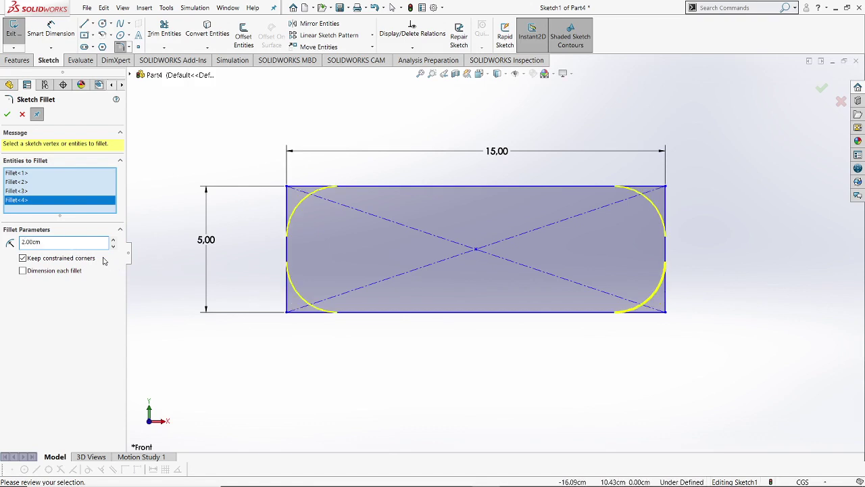
pyautogui.press('Return')
pyautogui.write('1')
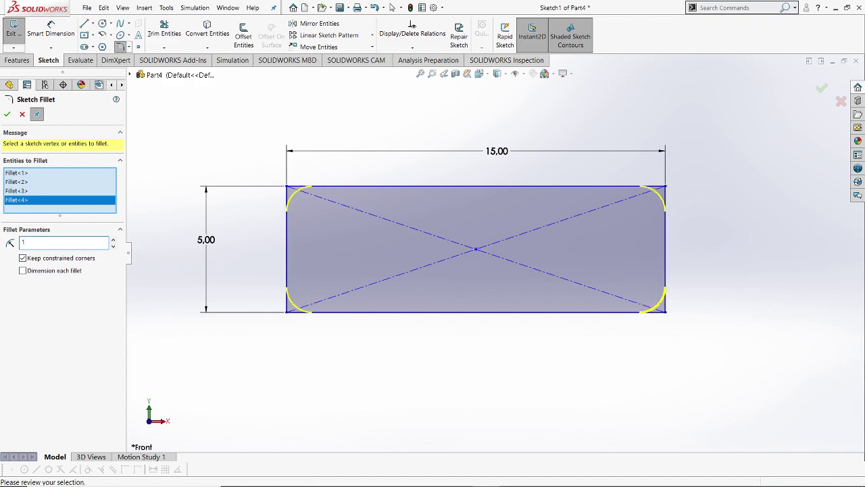
pyautogui.click(7, 114)
pyautogui.scroll(2, 626, 242)
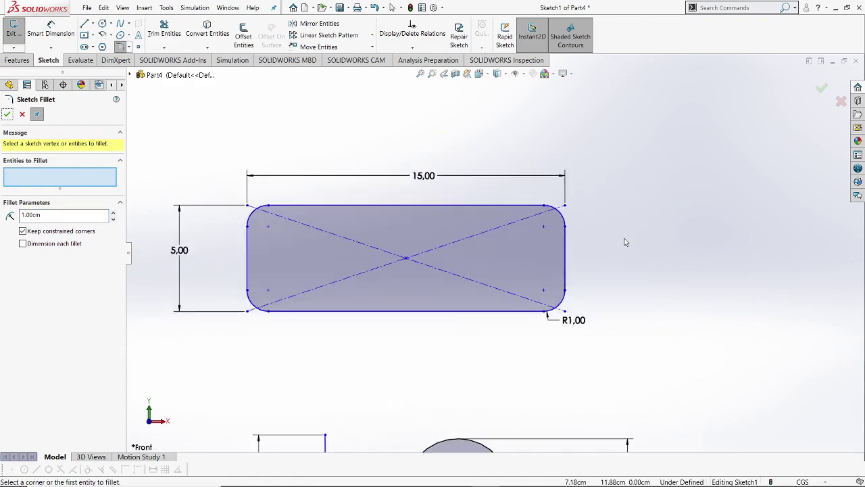
pyautogui.scroll(-1, 625, 242)
pyautogui.scroll(1, 414, 267)
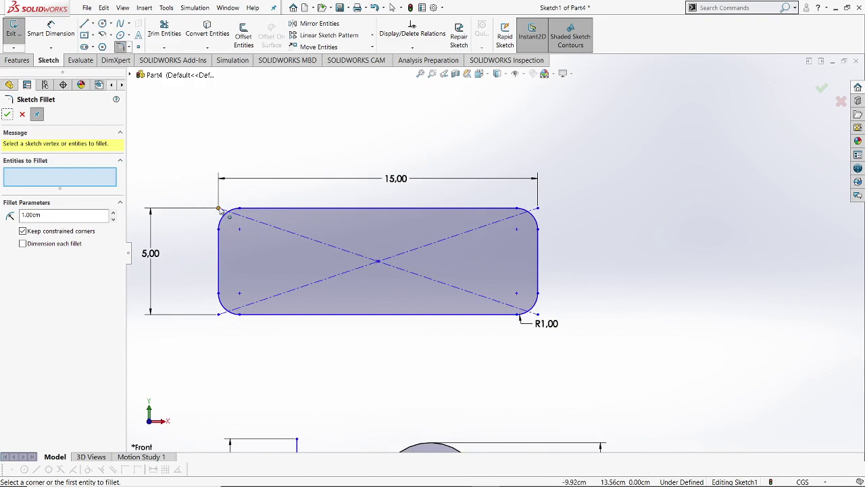
pyautogui.click(535, 232)
pyautogui.scroll(1, 343, 262)
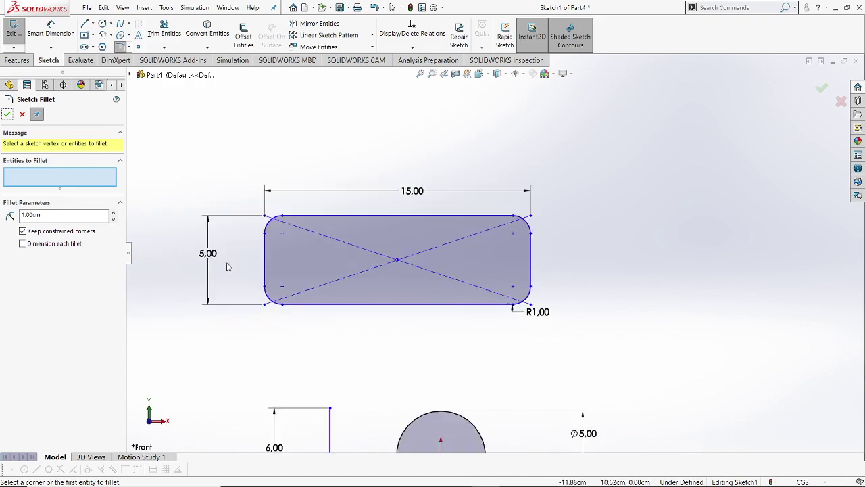
pyautogui.click(8, 115)
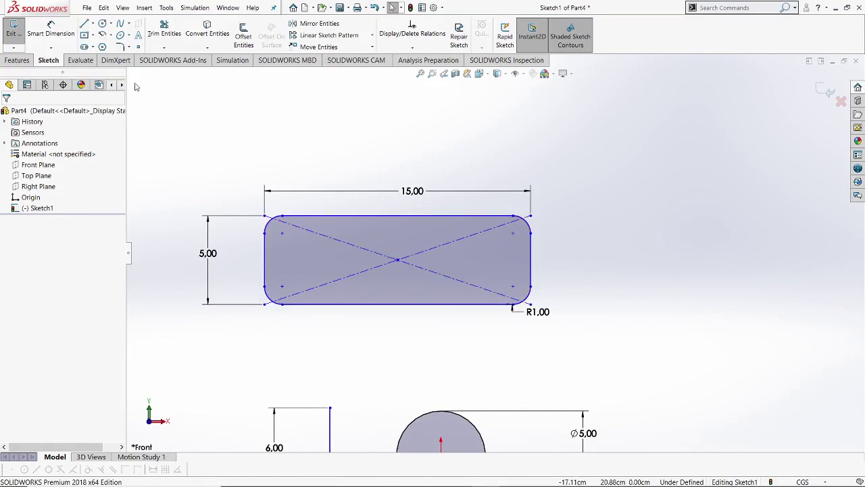
# Sketch an inscribed-circle polygon with a circle diameter of about 10.5 cm to the right of the rectangle and set its number of sides to 5
pyautogui.click(104, 49)
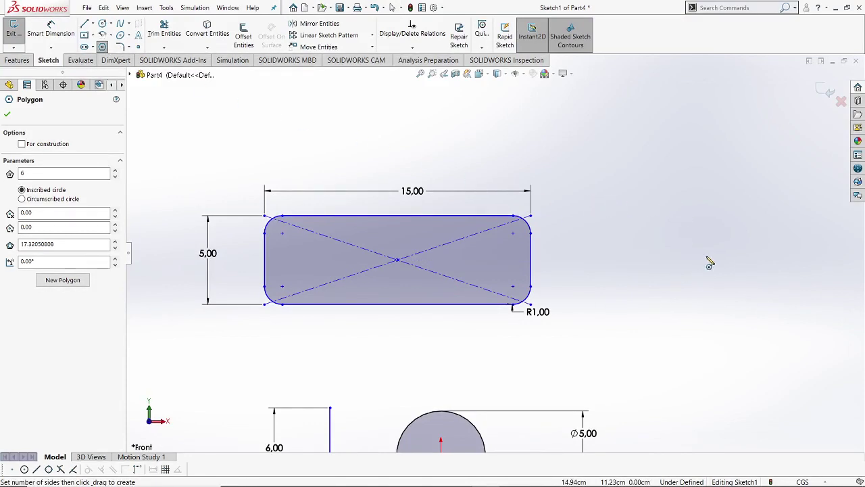
pyautogui.moveTo(709, 261)
pyautogui.mouseDown()
pyautogui.moveTo(707, 173)
pyautogui.moveTo(748, 191)
pyautogui.moveTo(791, 269)
pyautogui.moveTo(807, 263)
pyautogui.moveTo(755, 248)
pyautogui.moveTo(622, 248)
pyautogui.moveTo(636, 257)
pyautogui.mouseUp()
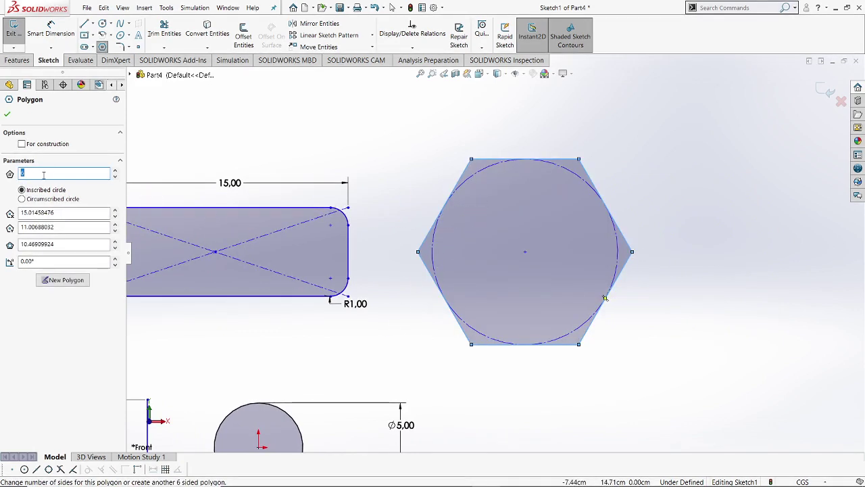
pyautogui.click(115, 172)
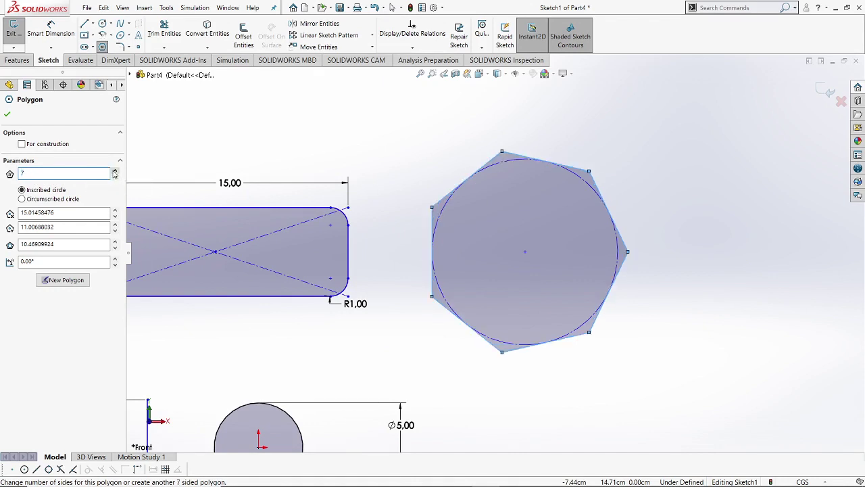
pyautogui.click(115, 172)
pyautogui.doubleClick(115, 178)
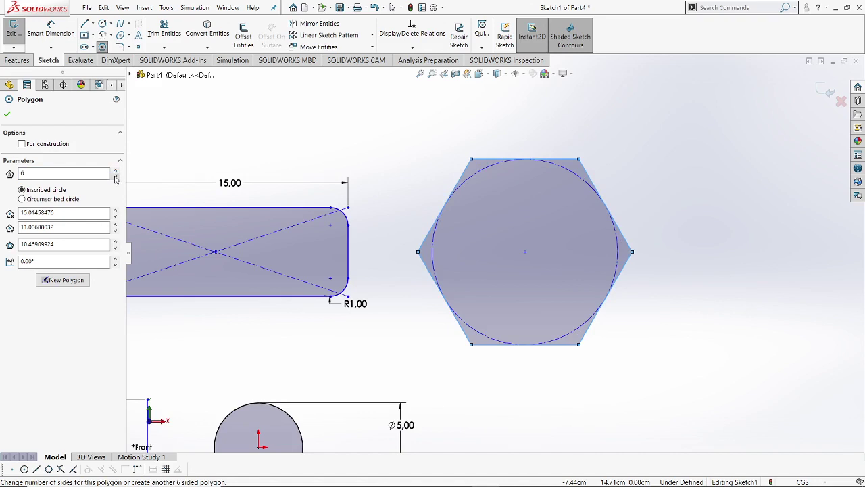
pyautogui.click(115, 178)
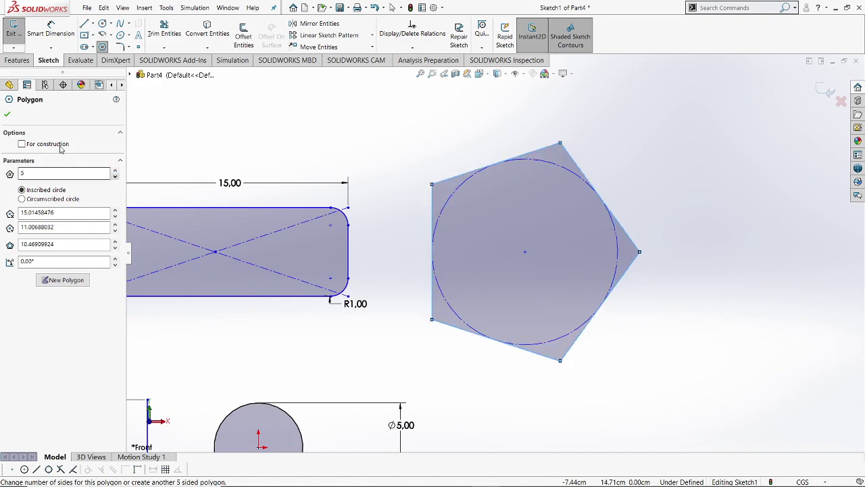
pyautogui.click(8, 115)
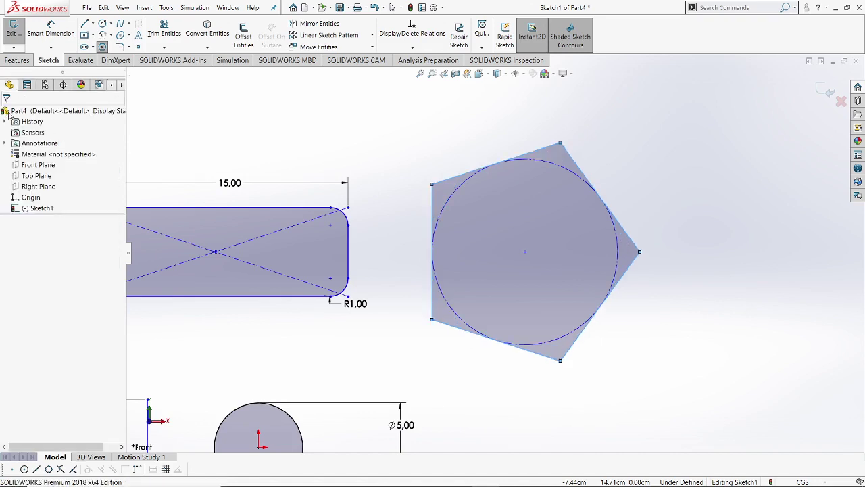
# Sketch a vertical straight slot about 10.6 cm long between its arc centers to the right of the pentagon, and end the Slot tool
pyautogui.press('f')
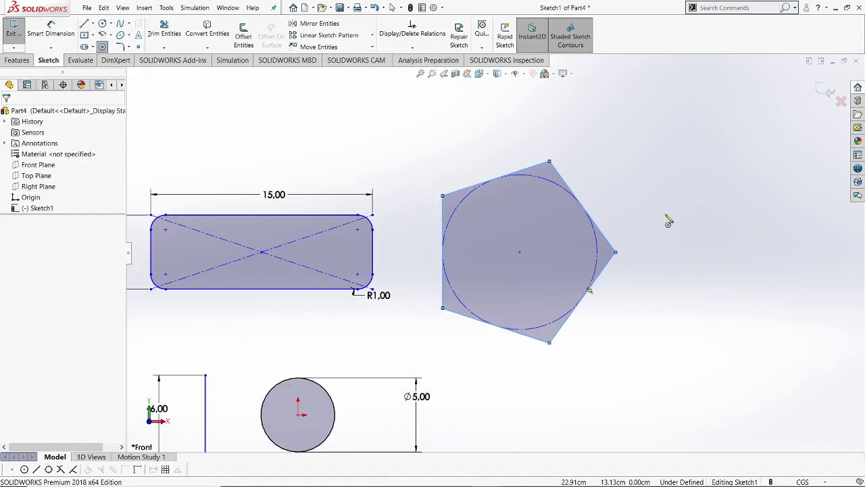
pyautogui.scroll(-2, 666, 215)
pyautogui.scroll(1, 666, 215)
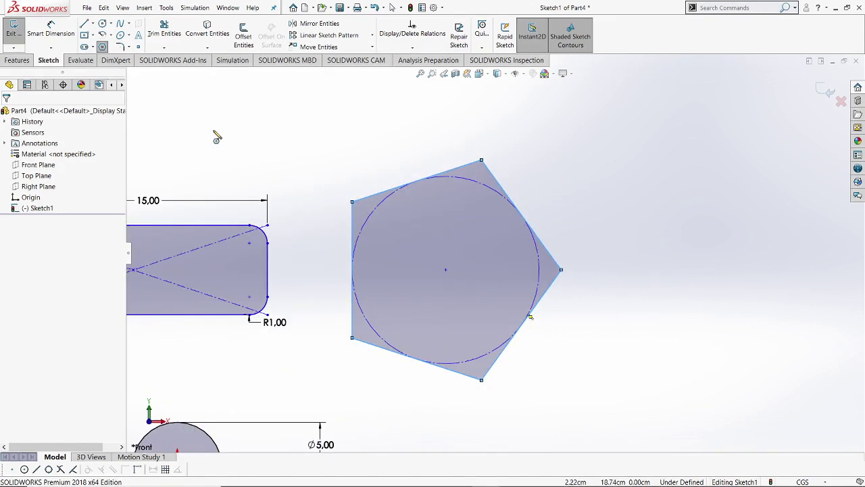
pyautogui.click(92, 48)
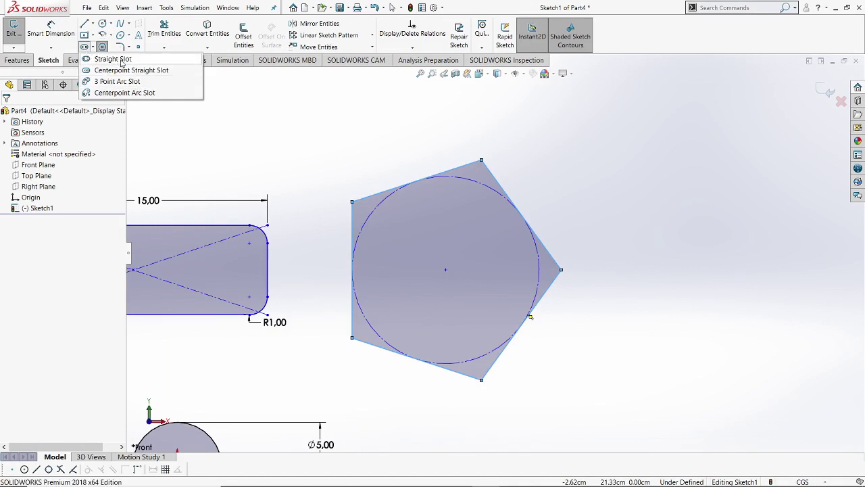
pyautogui.click(122, 60)
pyautogui.press('z')
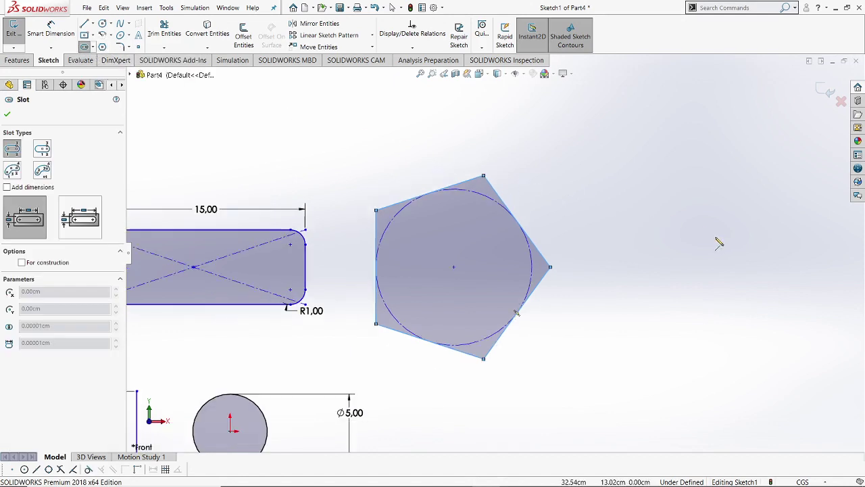
pyautogui.keyDown('ctrl'); pyautogui.moveTo(703, 241); pyautogui.dragTo(591, 230, button='middle'); pyautogui.keyUp('ctrl')
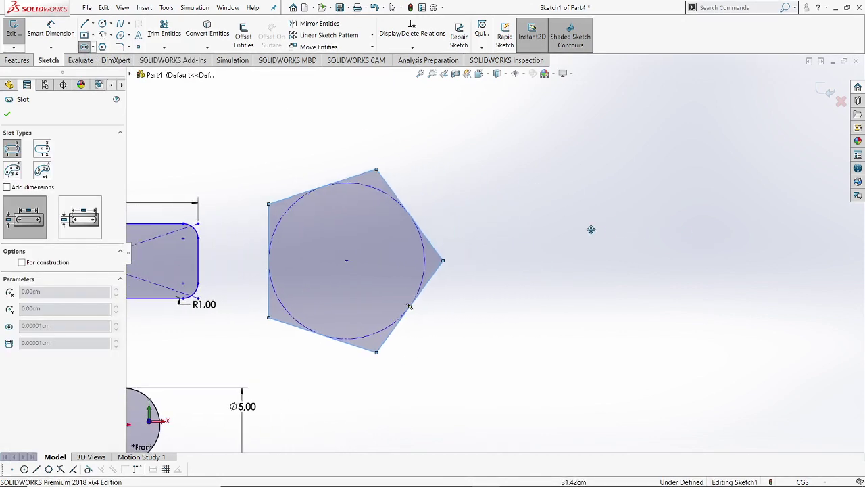
pyautogui.click(591, 169)
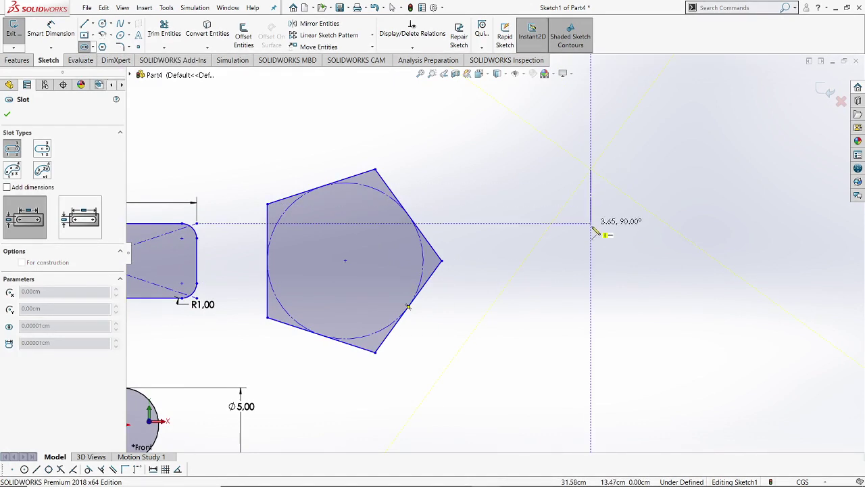
pyautogui.click(591, 327)
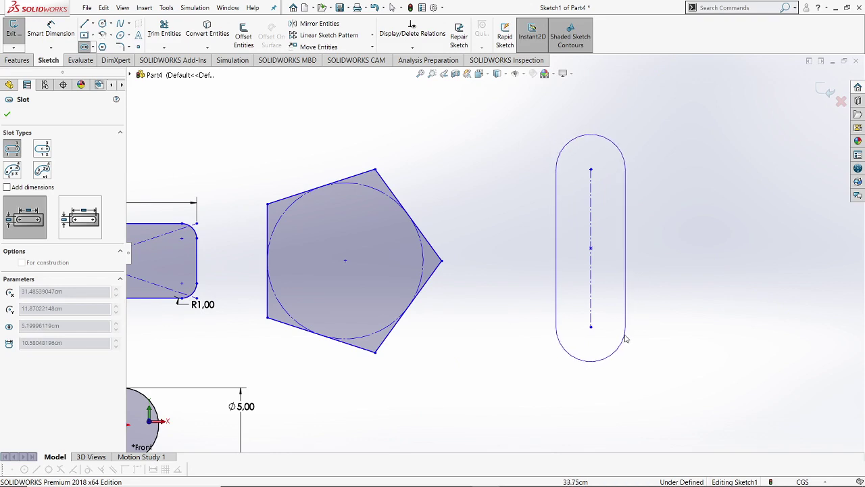
pyautogui.click(623, 339)
pyautogui.rightClick(670, 256)
pyautogui.click(685, 262)
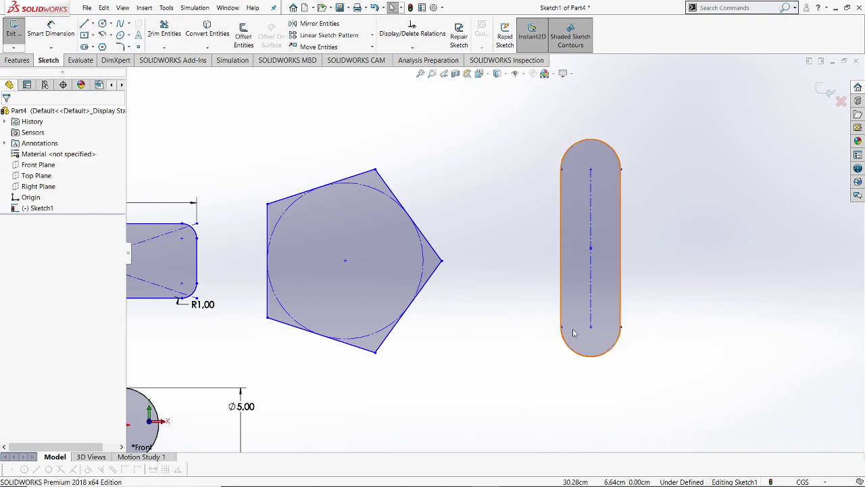
# Dimension the length of the slot's straight side, placing the dimension between the pentagon and the slot
pyautogui.click(67, 42)
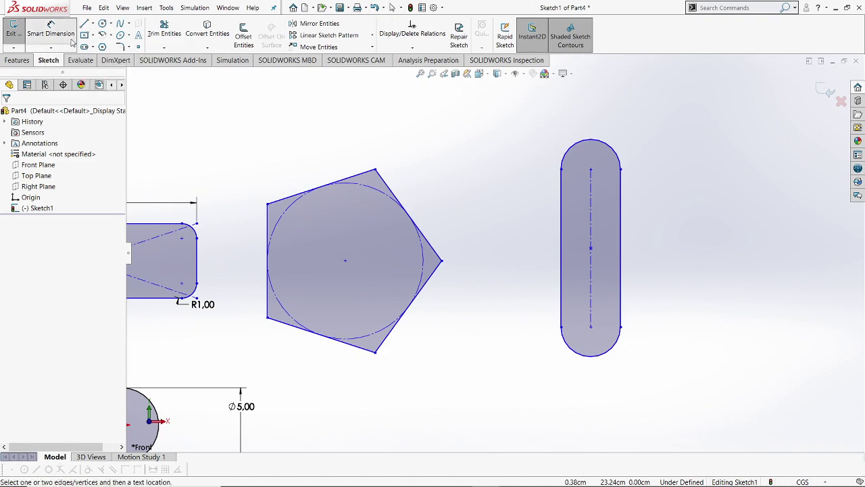
pyautogui.click(562, 205)
pyautogui.click(514, 226)
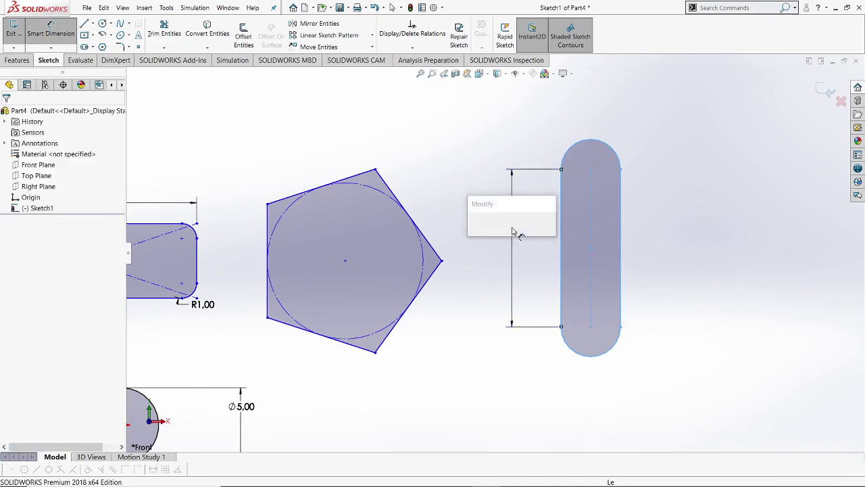
pyautogui.click(476, 228)
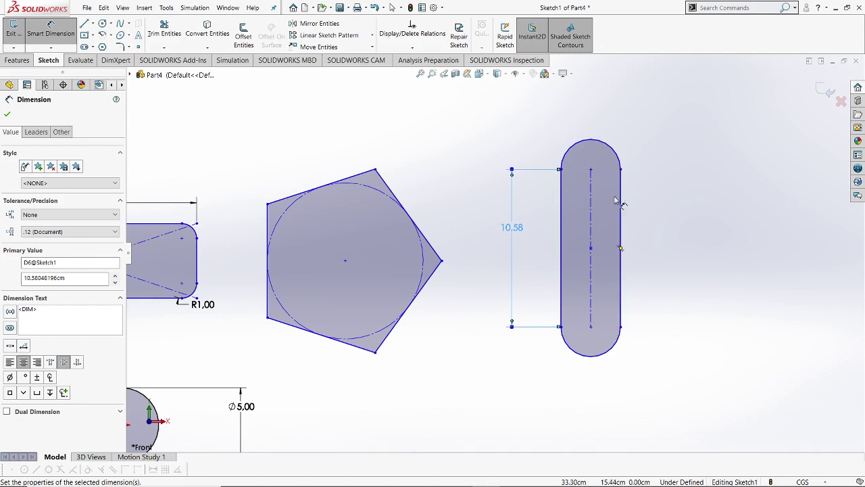
# Dimension the slot's width between its two straight sides, set it to 4 cm, and place the dimension above the slot
pyautogui.click(565, 201)
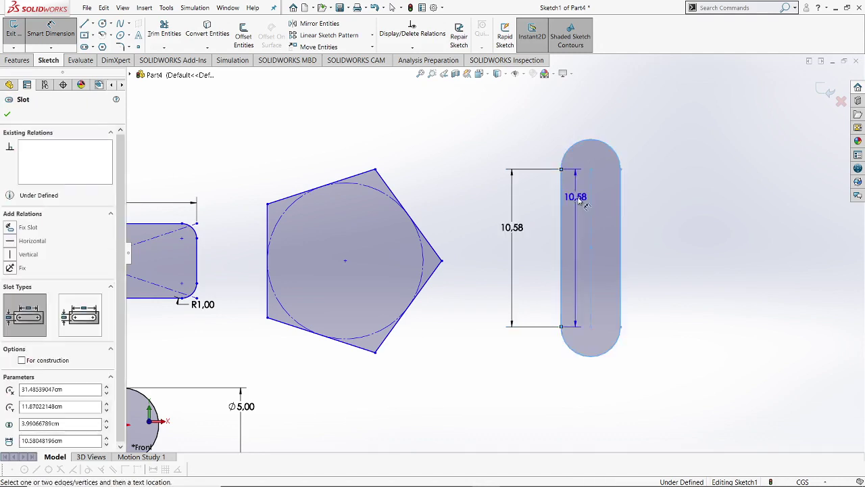
pyautogui.click(621, 201)
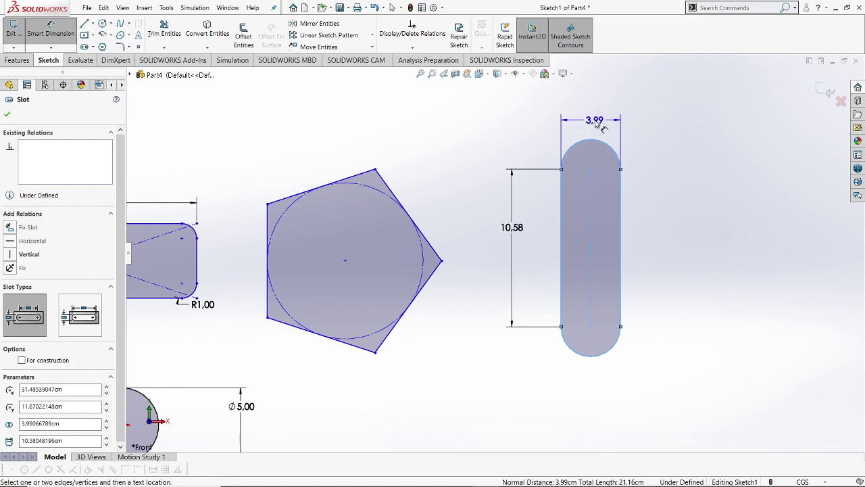
pyautogui.click(595, 121)
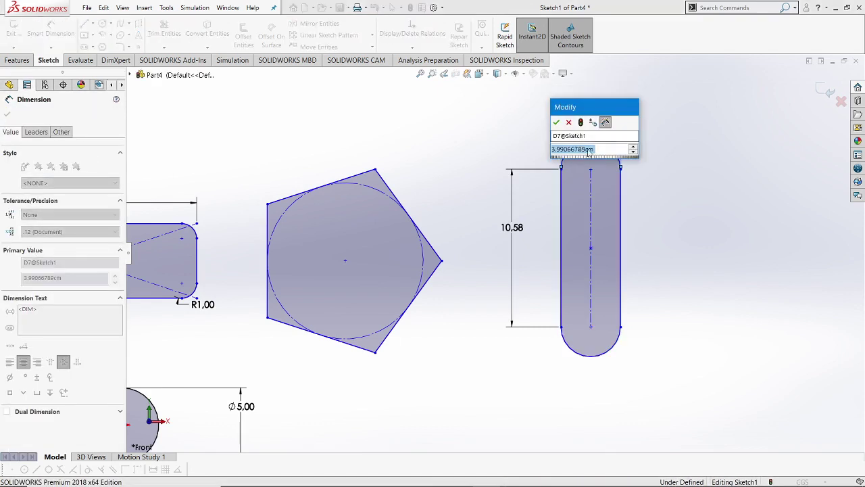
pyautogui.write('4')
pyautogui.press('Return')
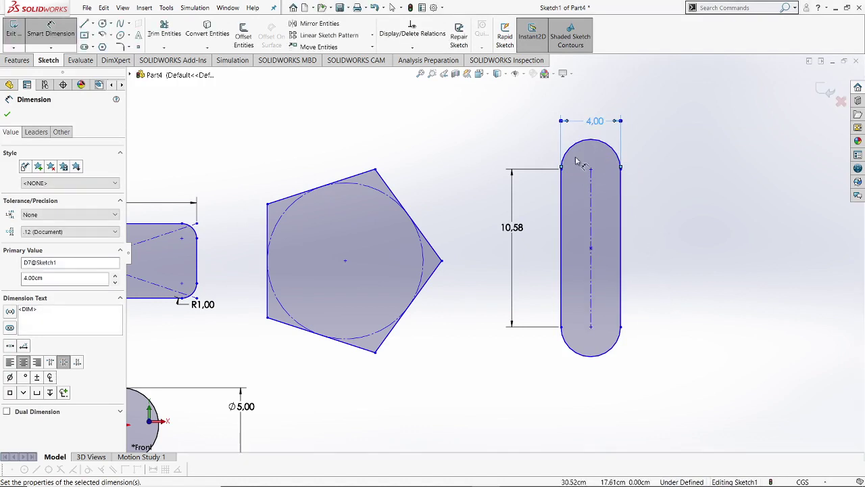
pyautogui.moveTo(593, 123); pyautogui.dragTo(592, 115)
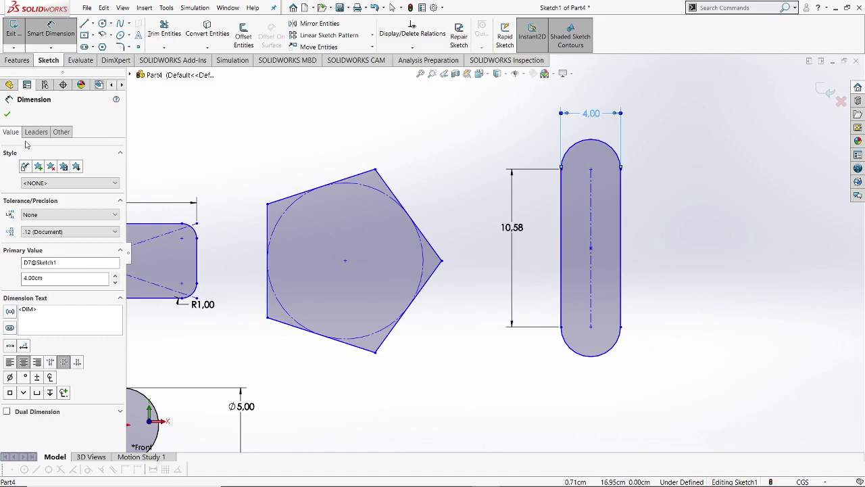
pyautogui.click(8, 115)
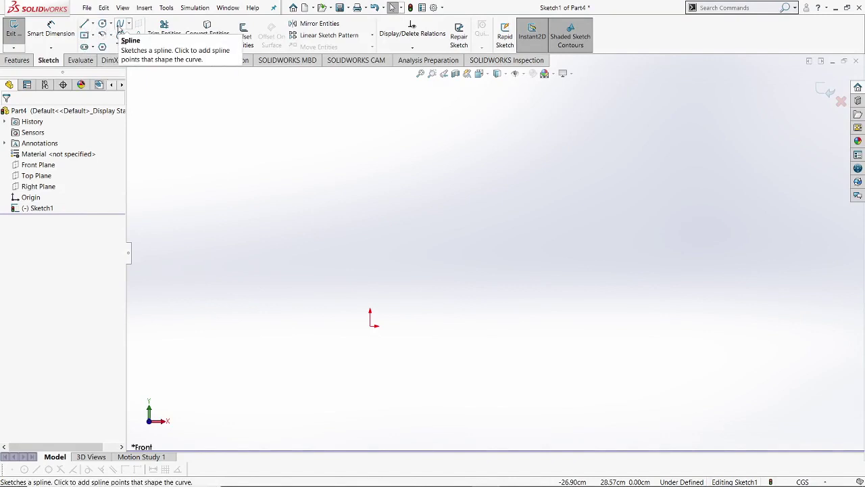
# Sketch a nearly horizontal two-point spline about 37 cm long above the origin, and end the Spline tool
pyautogui.click(120, 25)
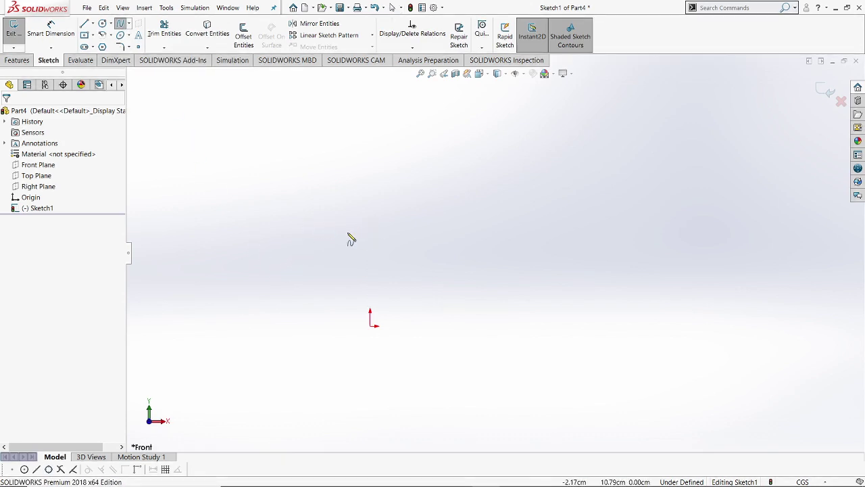
pyautogui.click(319, 240)
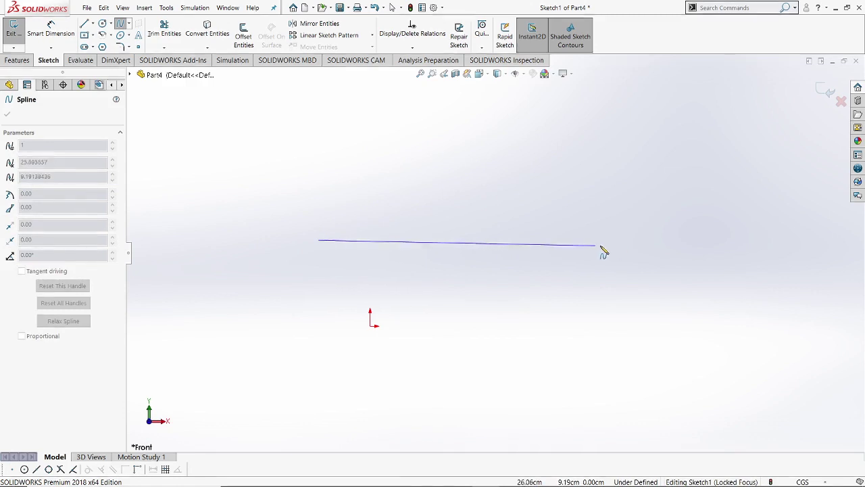
pyautogui.click(648, 242)
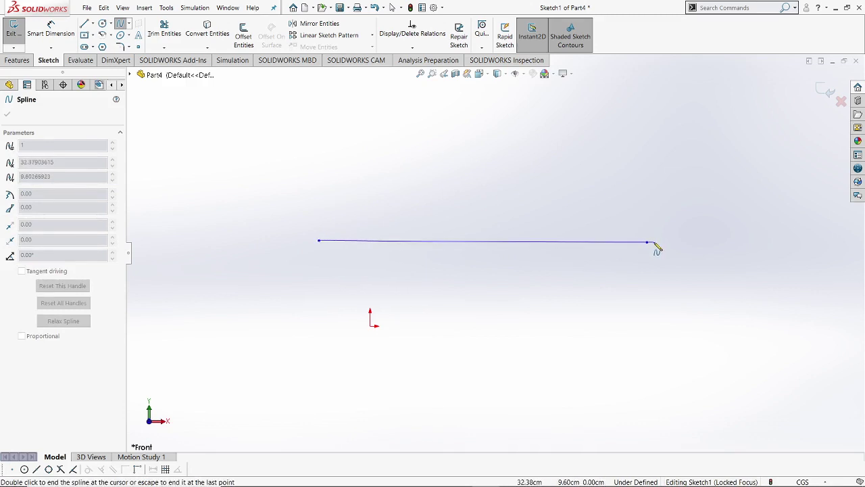
pyautogui.rightClick(660, 244)
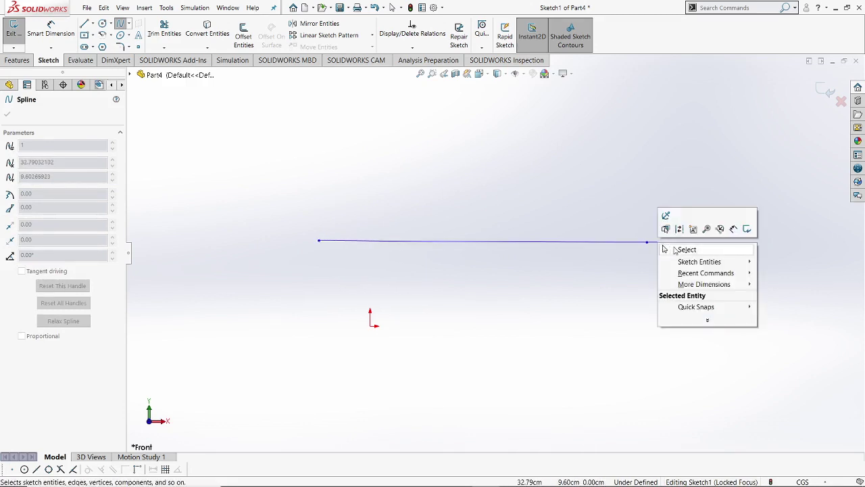
pyautogui.click(672, 250)
pyautogui.scroll(-2, 569, 243)
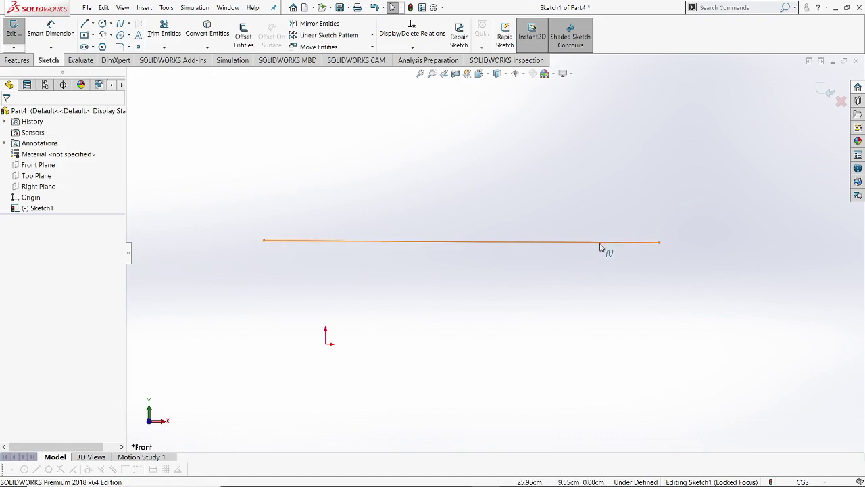
# Bend the spline into an S-curve by pulling its start tangent handle upward and its end tangent handle downward
pyautogui.click(600, 245)
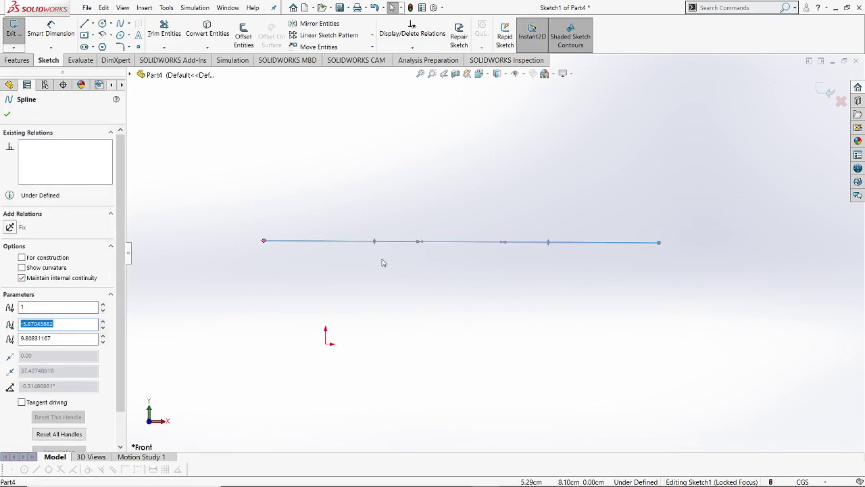
pyautogui.scroll(-1, 405, 263)
pyautogui.scroll(-1, 659, 245)
pyautogui.scroll(1, 481, 243)
pyautogui.scroll(-1, 419, 248)
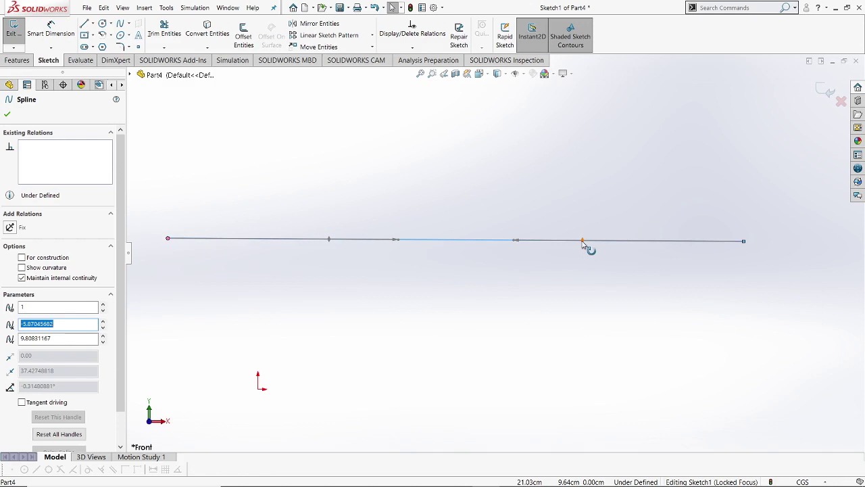
pyautogui.moveTo(583, 241); pyautogui.dragTo(627, 133)
pyautogui.moveTo(306, 167); pyautogui.dragTo(292, 145)
pyautogui.moveTo(664, 168); pyautogui.dragTo(552, 383)
pyautogui.click(579, 141)
pyautogui.moveTo(292, 149); pyautogui.dragTo(281, 127)
pyautogui.scroll(-3, 498, 249)
pyautogui.scroll(1, 503, 244)
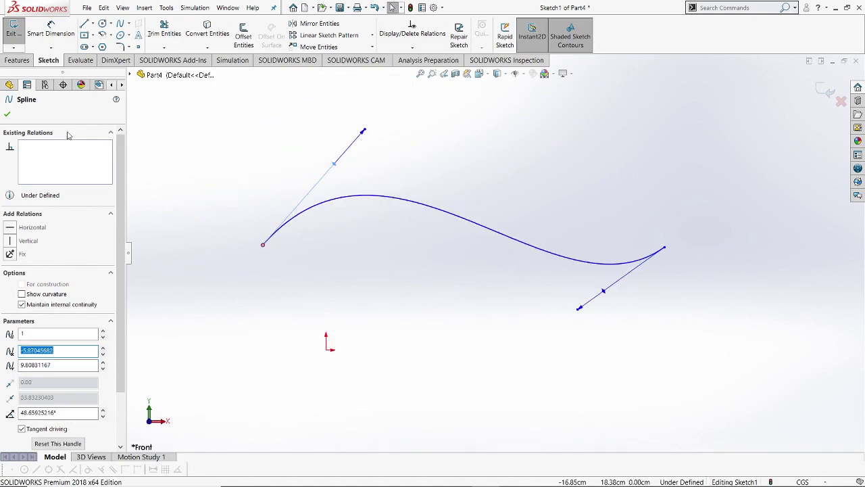
pyautogui.click(7, 115)
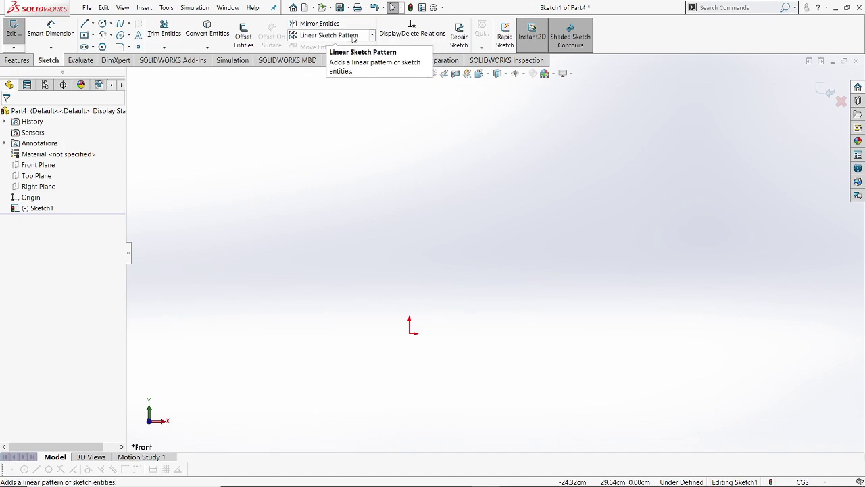
pyautogui.click(373, 37)
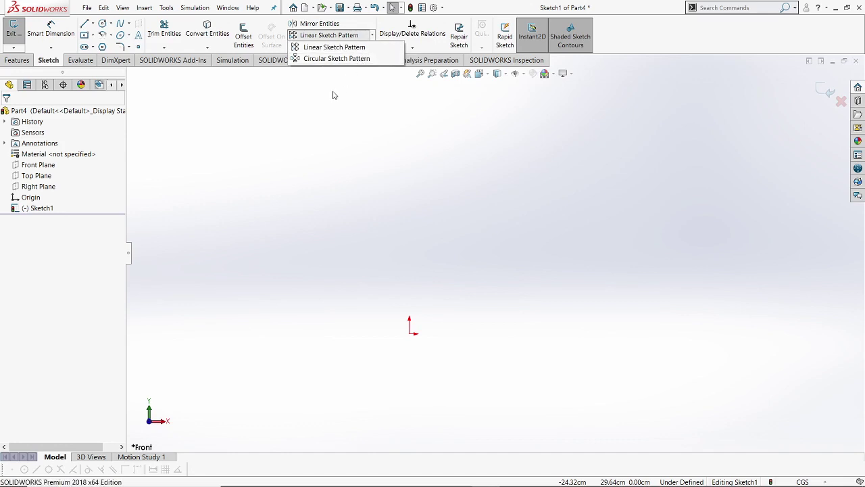
pyautogui.click(307, 181)
pyautogui.moveTo(380, 367)
pyautogui.keyDown('ctrl'); pyautogui.mouseDown(button='middle')
pyautogui.moveTo(404, 356)
pyautogui.moveTo(425, 322)
pyautogui.mouseUp(button='middle'); pyautogui.keyUp('ctrl')
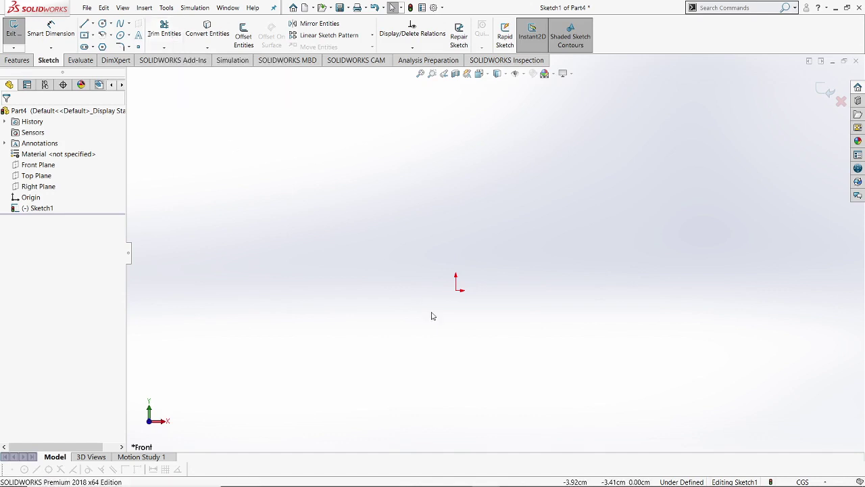
pyautogui.scroll(-1, 465, 310)
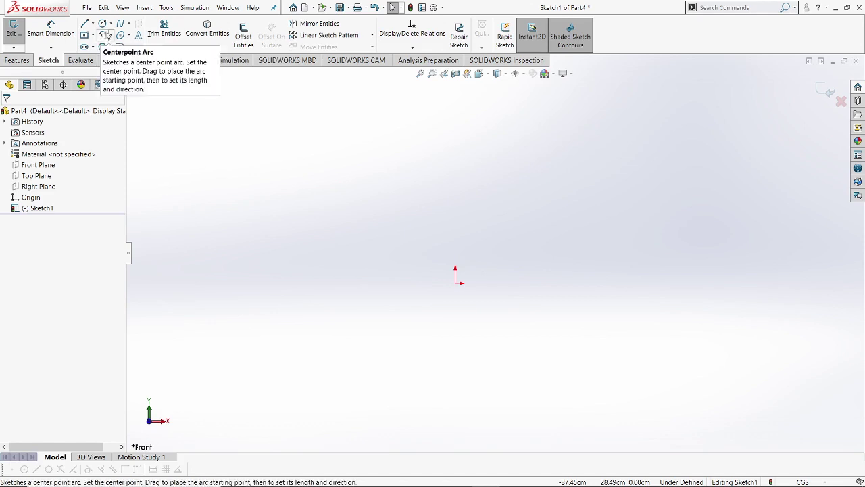
# Sketch a circle centered on the origin with a radius of about 14.3 cm, and end the Circle tool
pyautogui.click(102, 24)
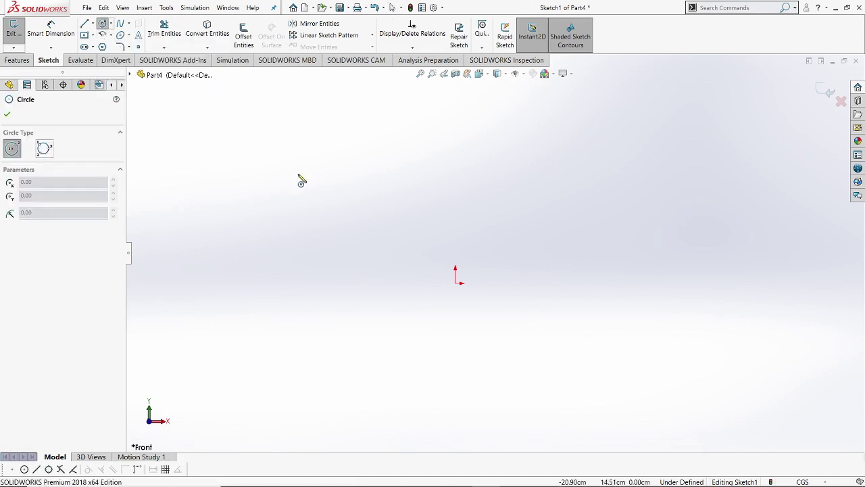
pyautogui.click(455, 283)
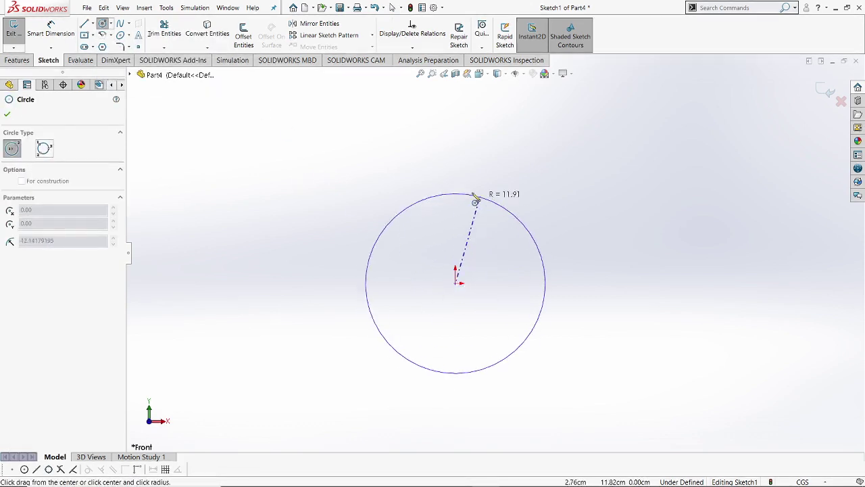
pyautogui.click(456, 177)
pyautogui.rightClick(457, 180)
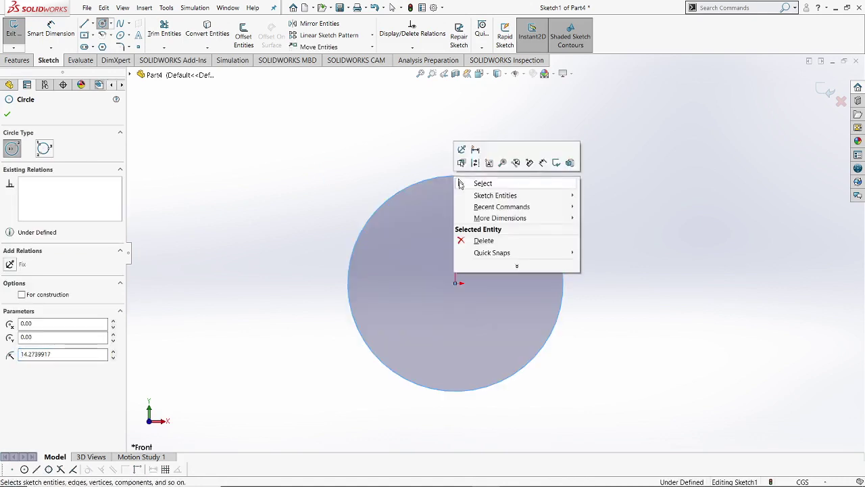
pyautogui.click(477, 183)
# Dimension the circle's diameter, placed to its left, and set it to 30 cm
pyautogui.click(59, 35)
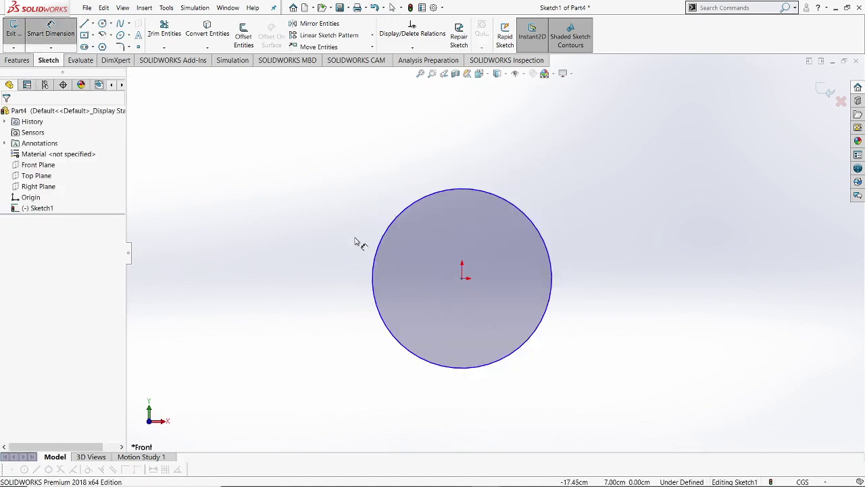
pyautogui.click(374, 259)
pyautogui.click(330, 258)
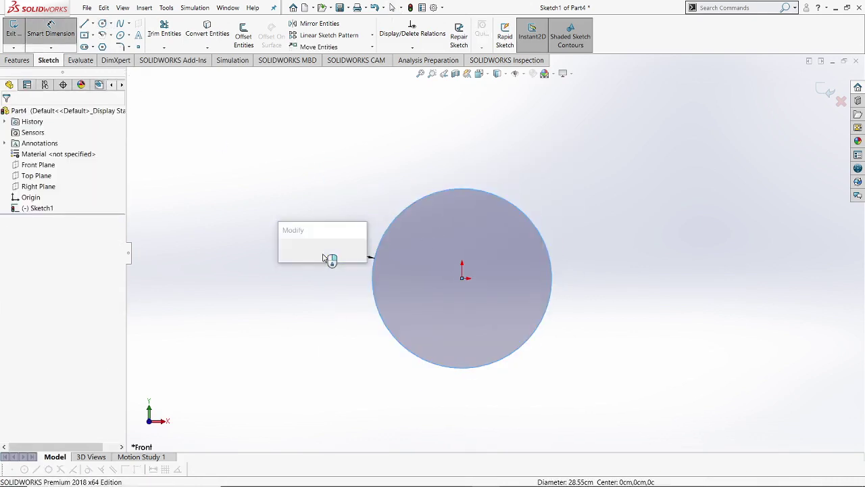
pyautogui.press('Return')
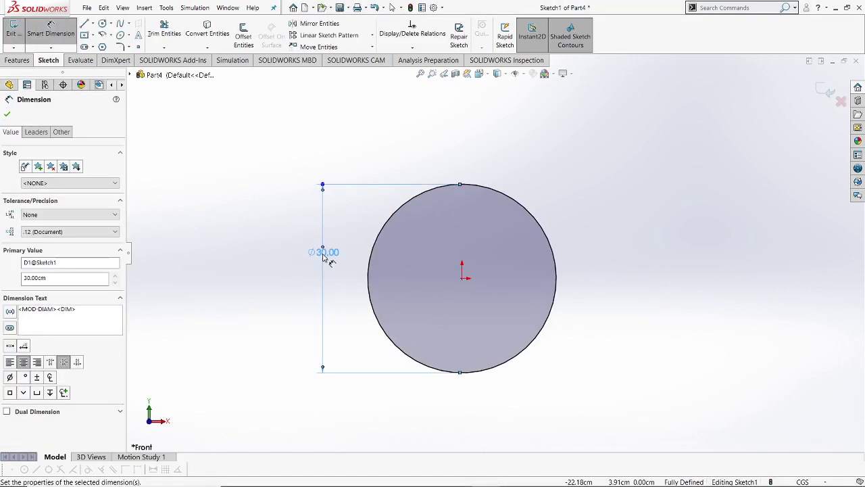
pyautogui.click(6, 115)
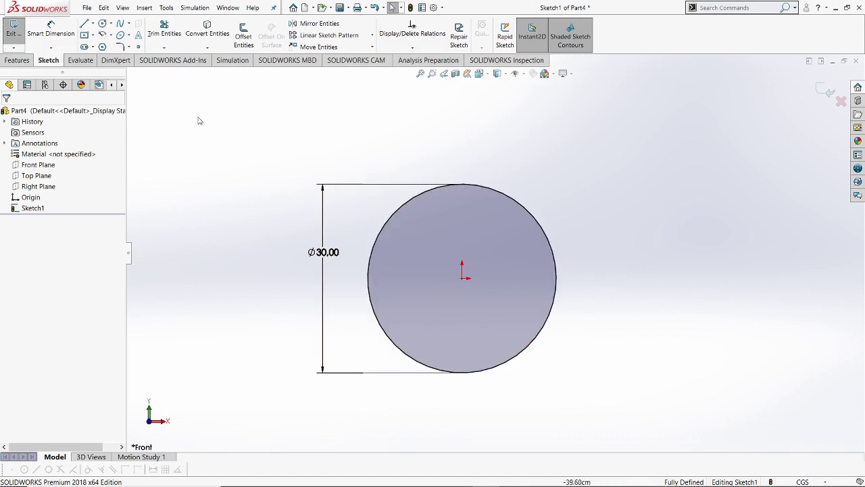
# Sketch a vertical line through the circle's center from its top quadrant point to its bottom quadrant point
pyautogui.click(84, 26)
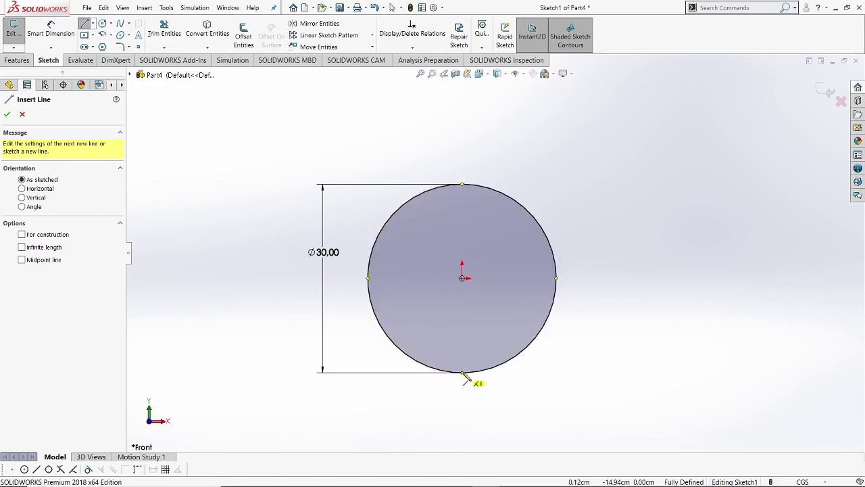
pyautogui.click(463, 185)
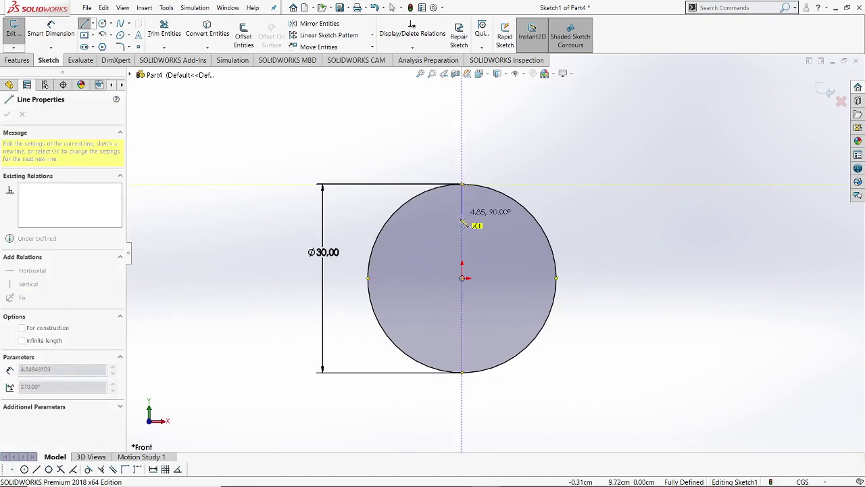
pyautogui.click(464, 374)
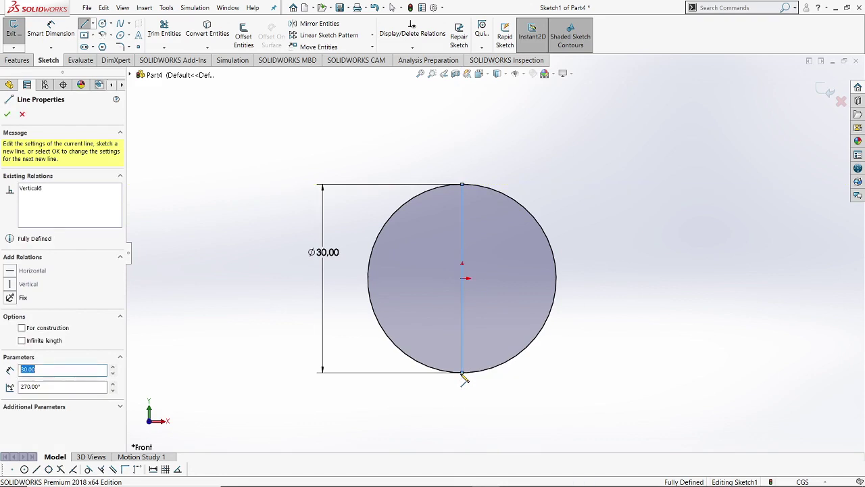
pyautogui.rightClick(694, 305)
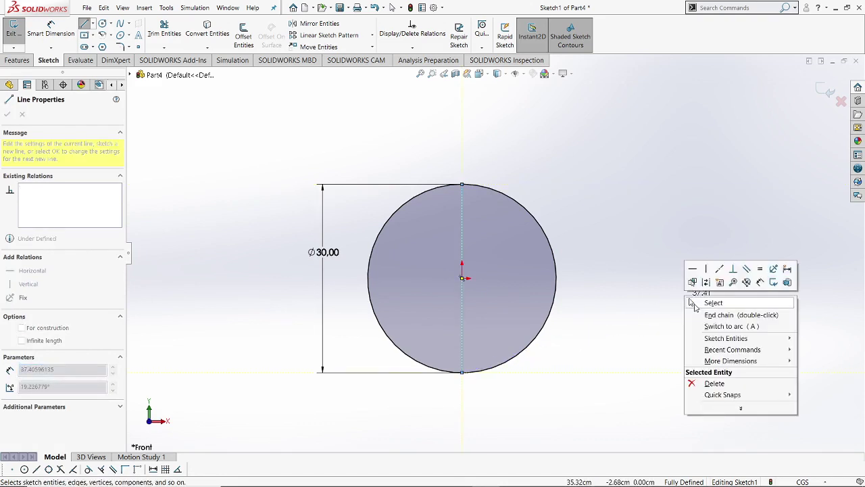
pyautogui.click(710, 303)
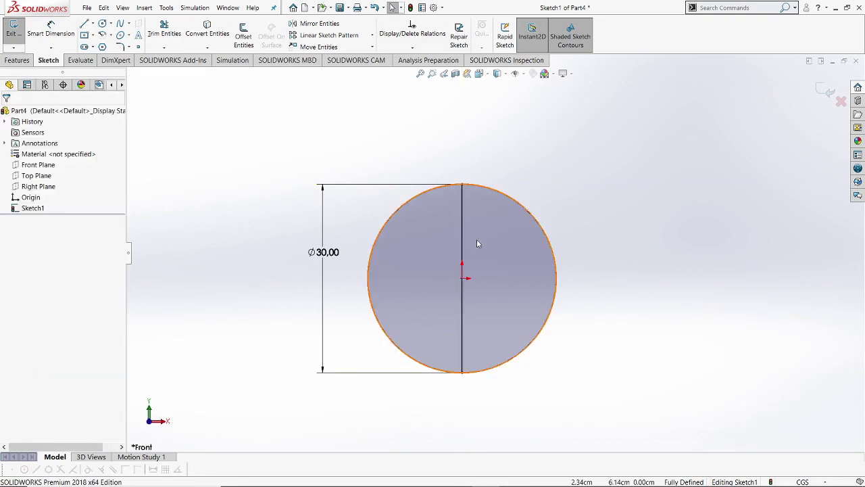
# Trim away the half of the circle to the right of the vertical center line with Power trim
pyautogui.scroll(-1, 476, 242)
pyautogui.scroll(1, 482, 253)
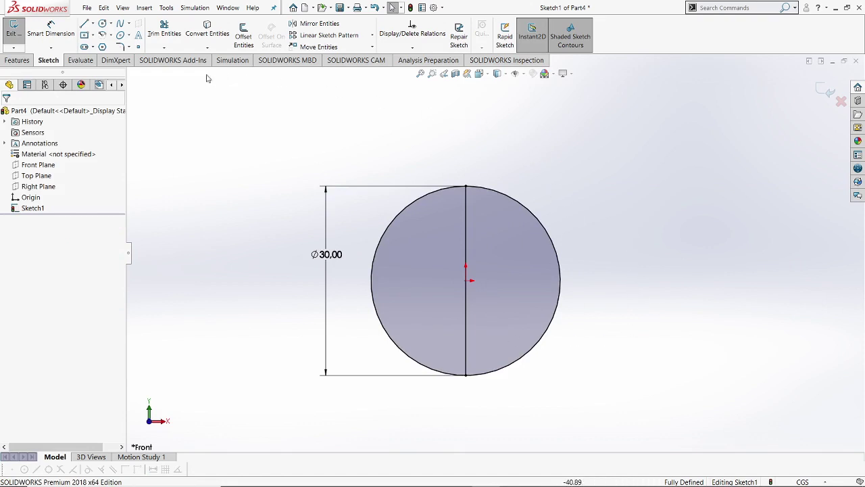
pyautogui.click(165, 34)
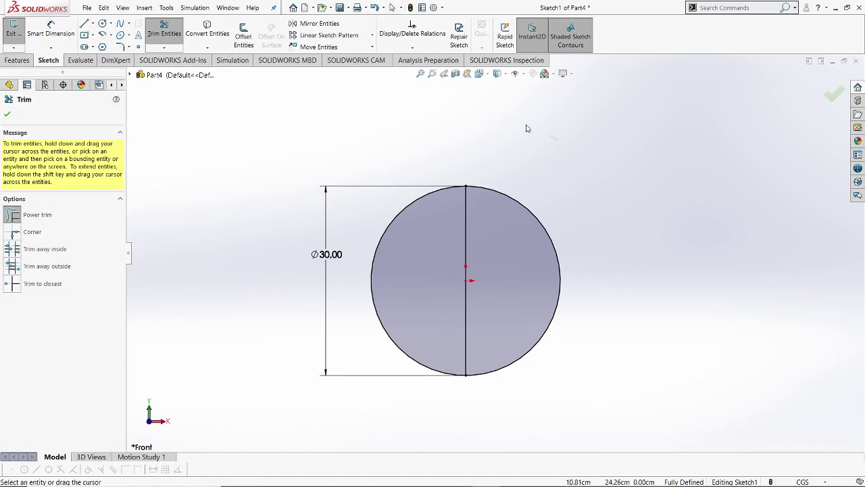
pyautogui.moveTo(474, 141); pyautogui.dragTo(587, 189)
pyautogui.moveTo(516, 176)
pyautogui.mouseDown()
pyautogui.moveTo(537, 209)
pyautogui.moveTo(579, 227)
pyautogui.mouseUp()
pyautogui.moveTo(546, 146); pyautogui.dragTo(559, 202)
pyautogui.moveTo(538, 224); pyautogui.dragTo(535, 221)
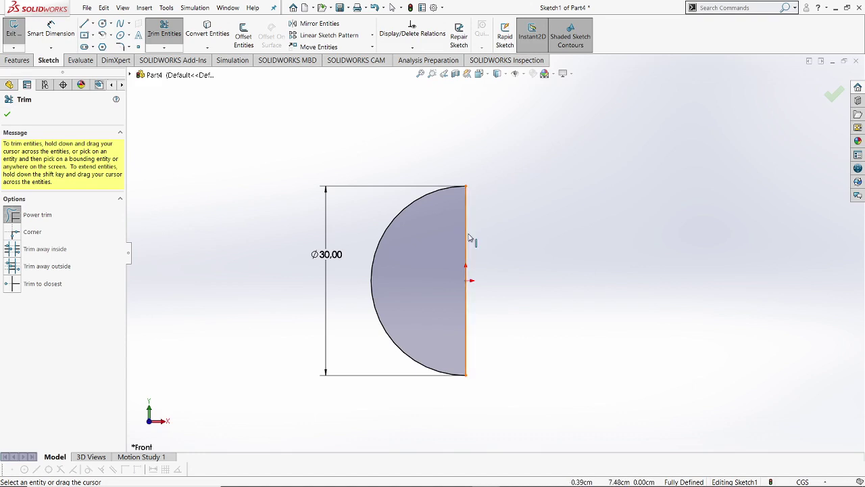
# End the Trim tool and undo both the trim and the vertical line
pyautogui.press('Escape')
pyautogui.hotkey('ctrl', 'z')
pyautogui.hotkey('ctrl', 'z')
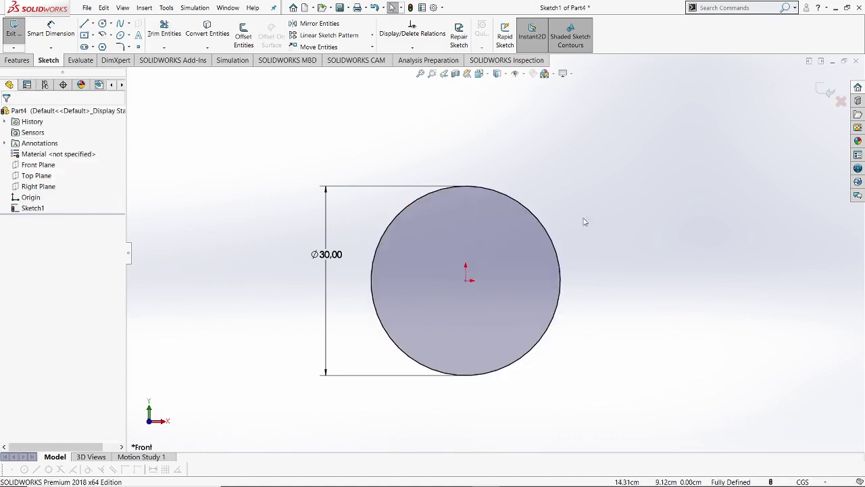
# Power trim the undivided circle by crossing its edge, and end the Trim tool
pyautogui.click(164, 33)
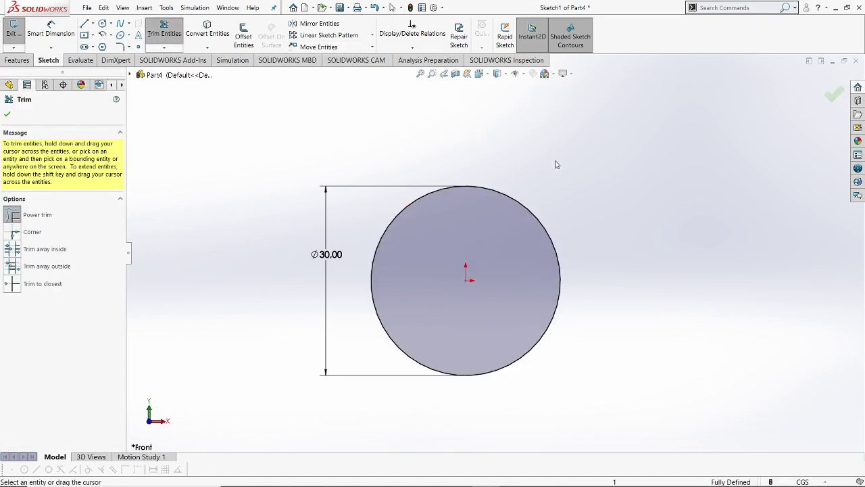
pyautogui.moveTo(543, 221); pyautogui.dragTo(535, 231)
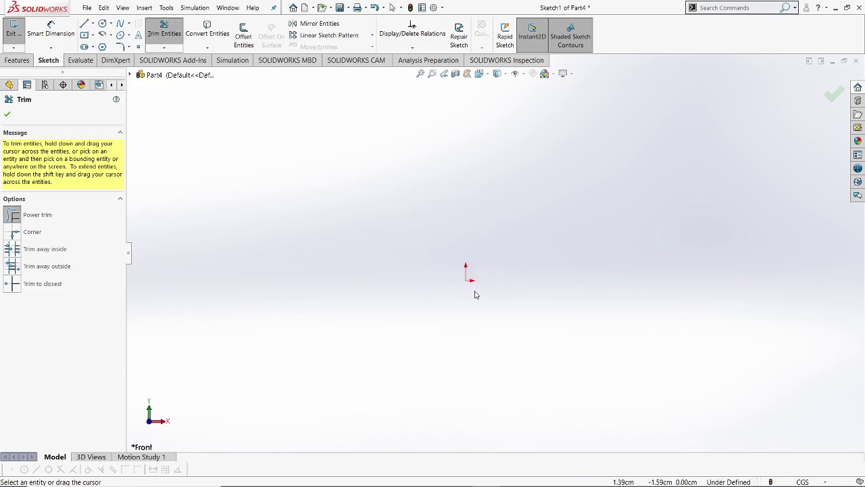
pyautogui.click(7, 115)
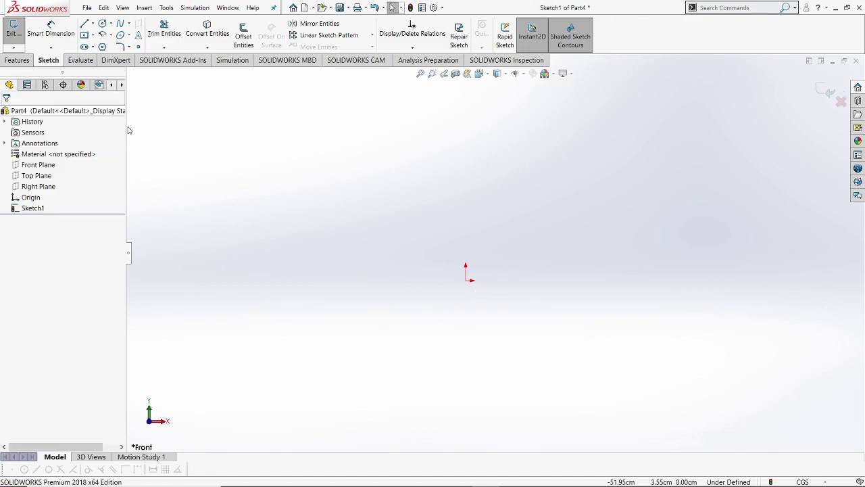
# Undo the circle's trim along with the last diameter change, and set the diameter to 30 cm
pyautogui.hotkey('ctrl', 'z')
pyautogui.hotkey('ctrl', 'z')
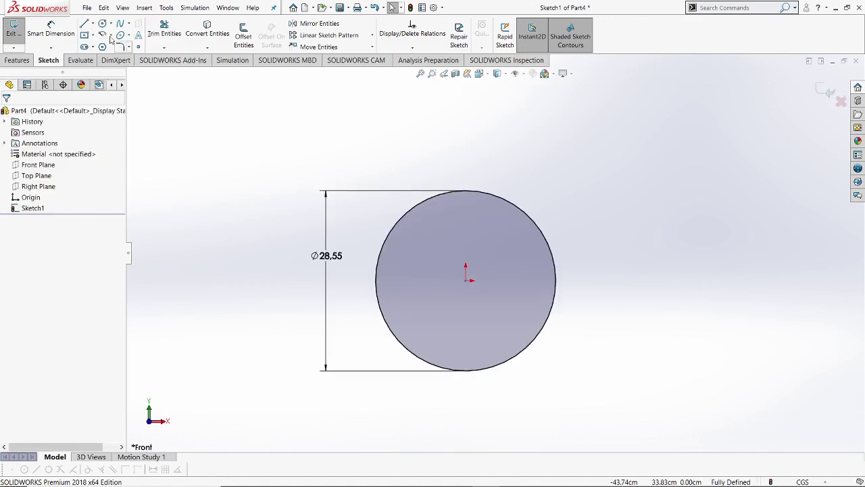
pyautogui.doubleClick(338, 262)
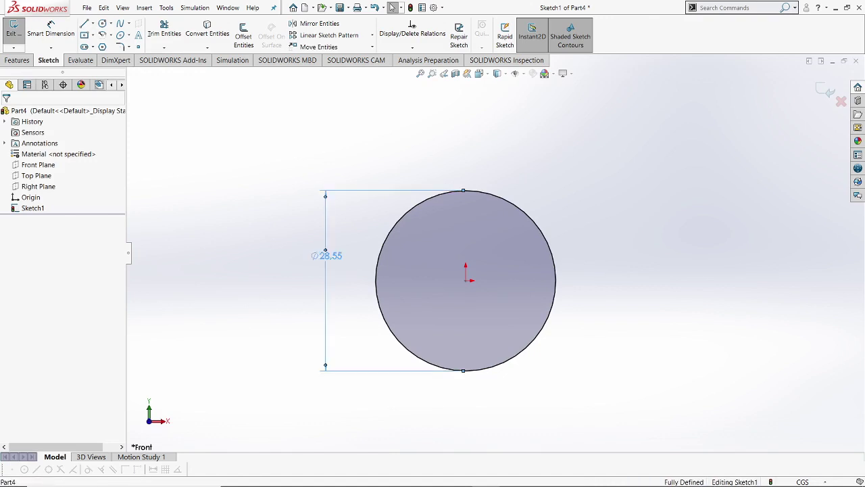
pyautogui.write('30')
pyautogui.press('Return')
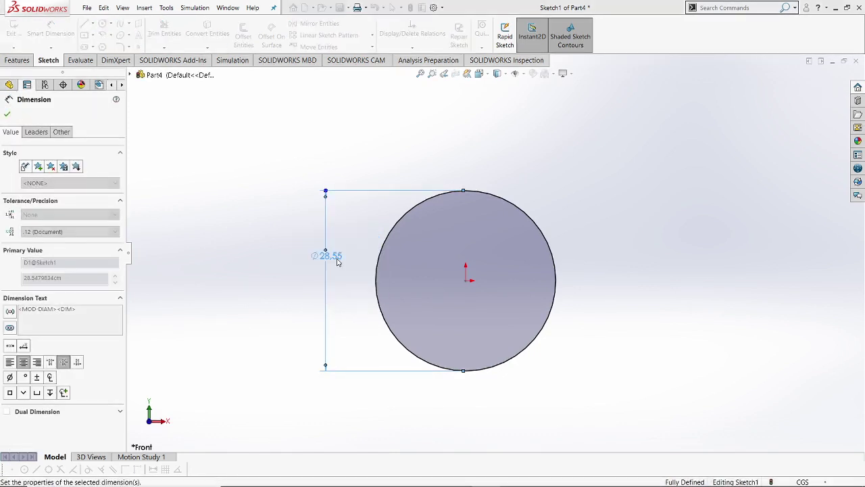
pyautogui.click(7, 114)
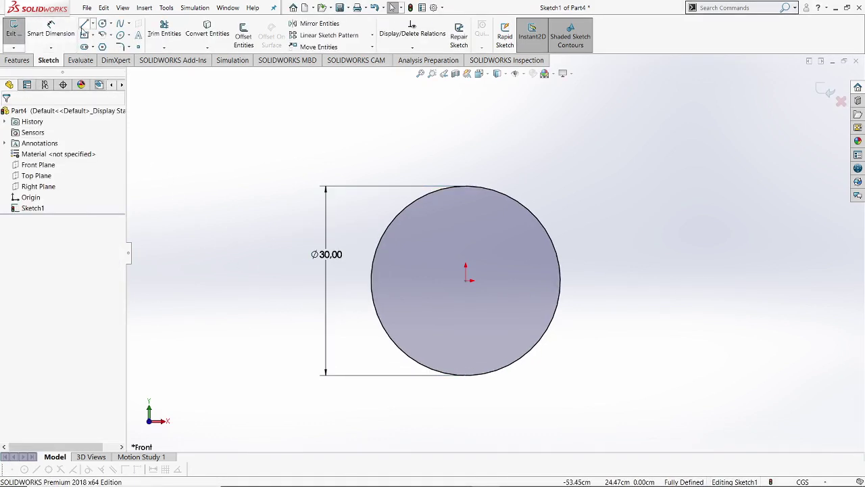
# Sketch a vertical line from the circle's top quadrant point to its bottom quadrant point, and trim away the right half of the circle
pyautogui.click(84, 23)
pyautogui.click(465, 186)
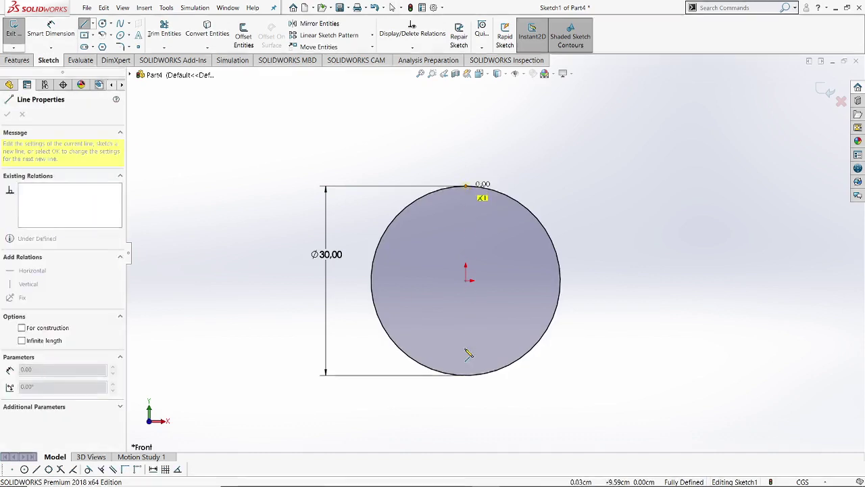
pyautogui.click(465, 373)
pyautogui.rightClick(479, 353)
pyautogui.click(505, 357)
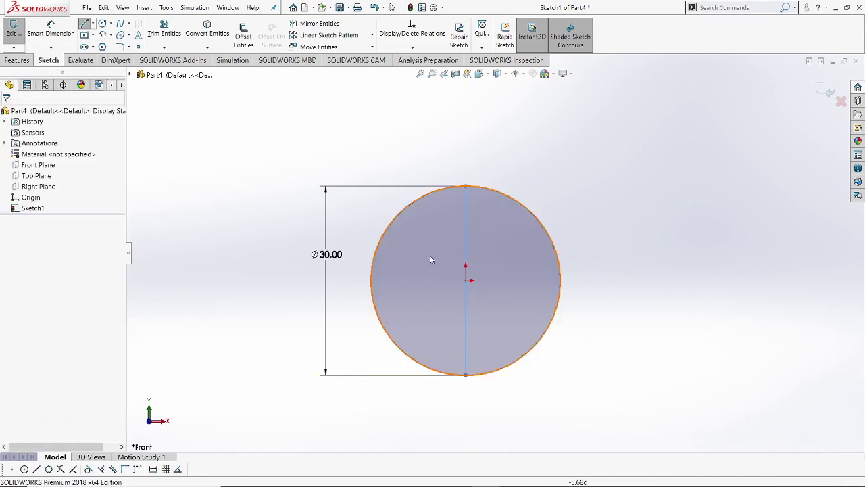
pyautogui.click(164, 33)
pyautogui.moveTo(540, 217); pyautogui.dragTo(599, 234)
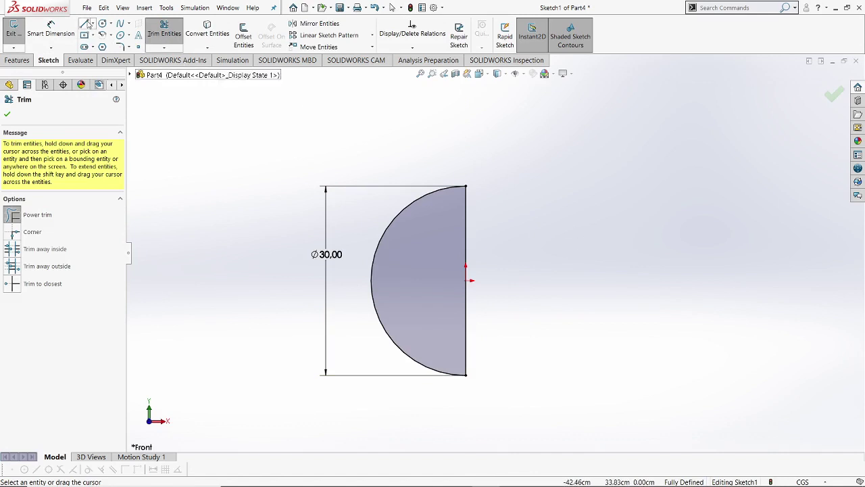
# Sketch a horizontal line from the origin to the arc's left quadrant point, and end the Line tool
pyautogui.click(86, 24)
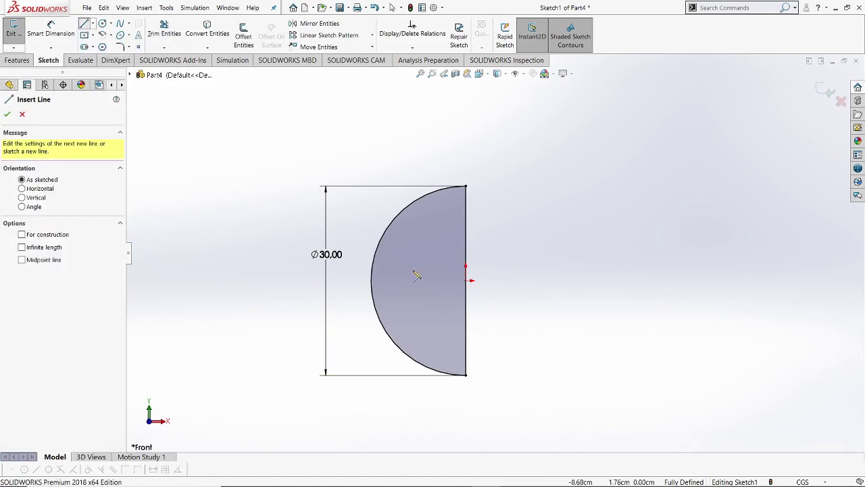
pyautogui.click(467, 281)
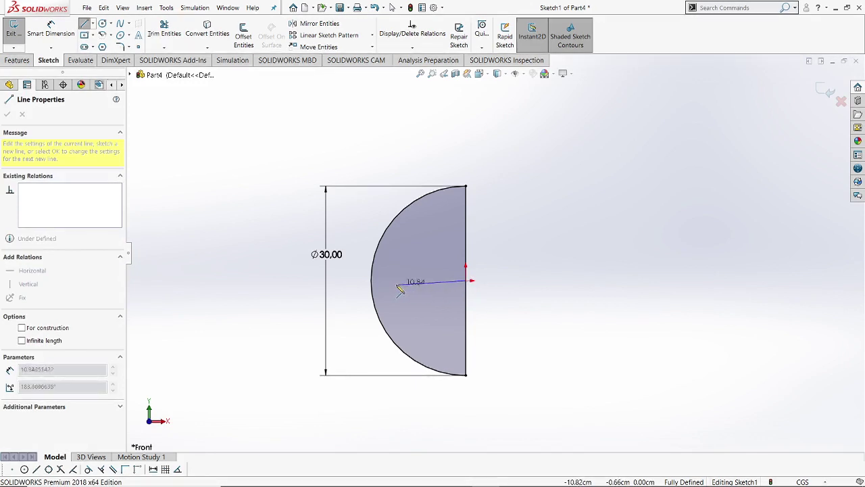
pyautogui.click(370, 281)
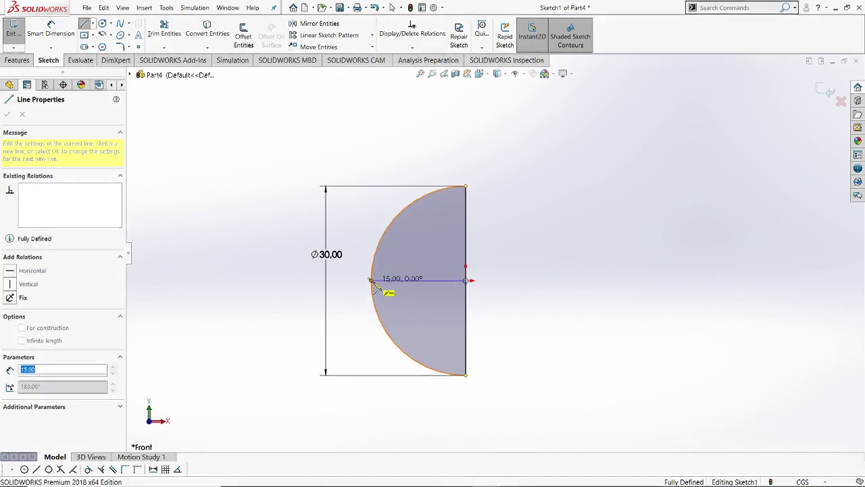
pyautogui.rightClick(373, 284)
pyautogui.click(387, 291)
# Trim away the lower quarter arc and the lower half of the vertical line, and clear the remaining sketch geometry
pyautogui.click(164, 31)
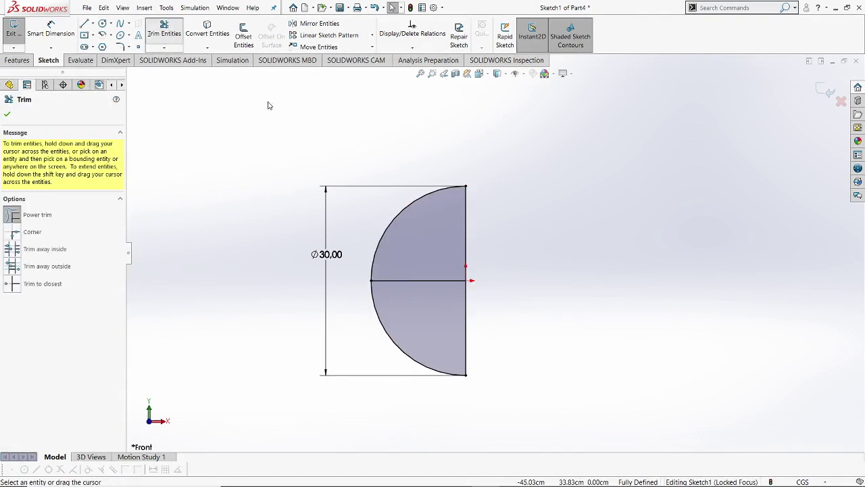
pyautogui.moveTo(353, 304); pyautogui.dragTo(432, 320)
pyautogui.moveTo(531, 368); pyautogui.dragTo(457, 338)
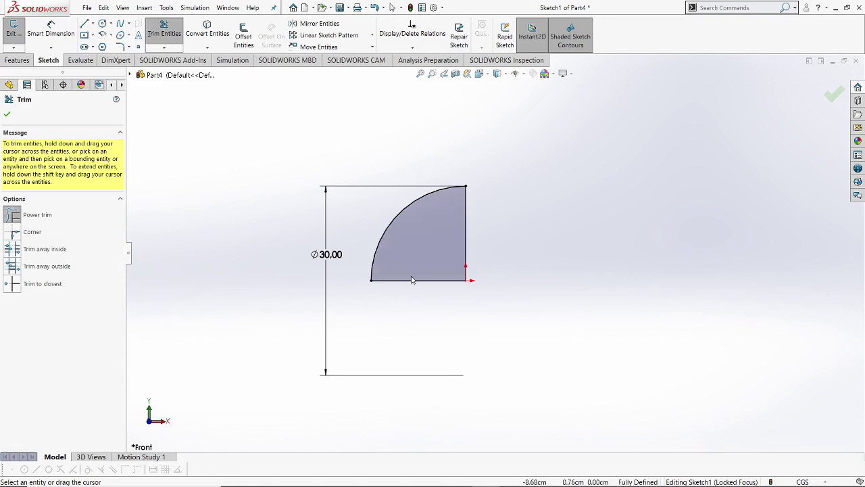
pyautogui.click(8, 115)
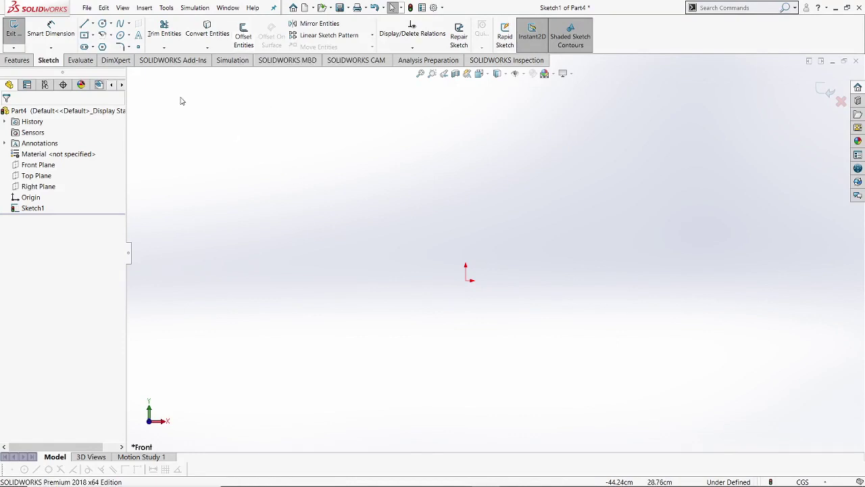
# Sketch a circle centered on the origin with a radius of about 10.8 cm, and end the Circle tool
pyautogui.click(102, 25)
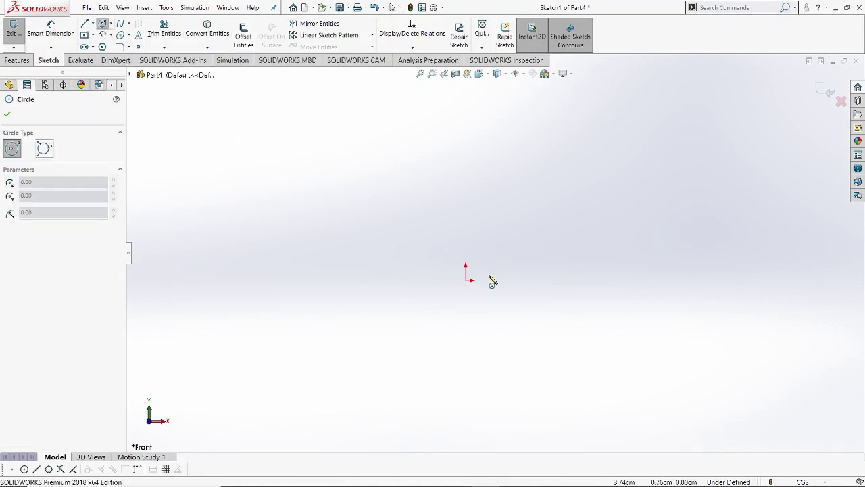
pyautogui.click(467, 281)
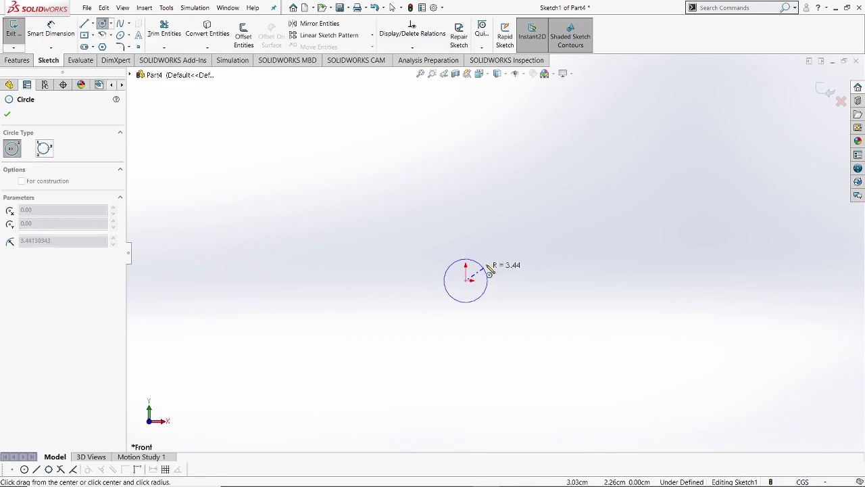
pyautogui.click(470, 218)
pyautogui.rightClick(470, 217)
pyautogui.click(476, 220)
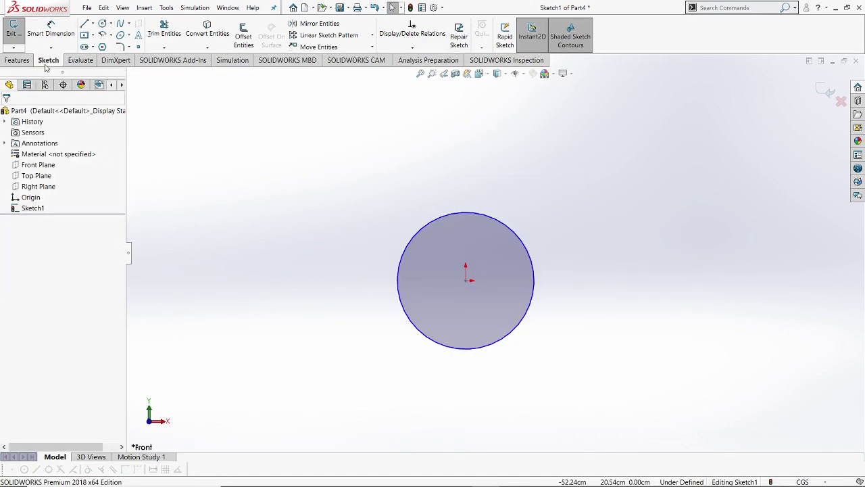
# Dimension the circle's diameter, placed to its left, and set it to 25 cm
pyautogui.click(48, 34)
pyautogui.click(403, 260)
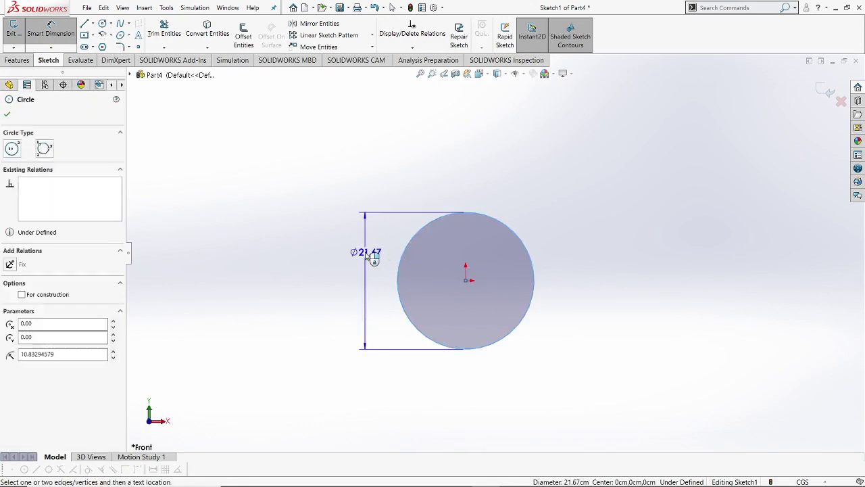
pyautogui.click(365, 256)
pyautogui.write('25')
pyautogui.press('Return')
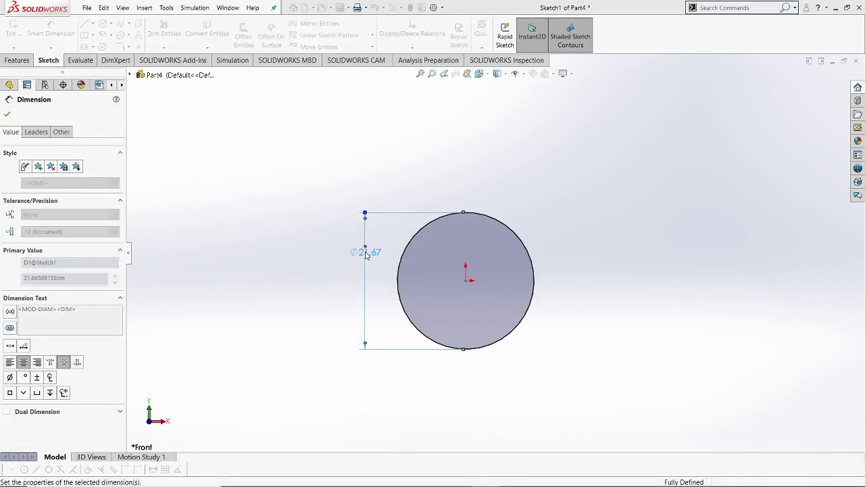
pyautogui.click(7, 113)
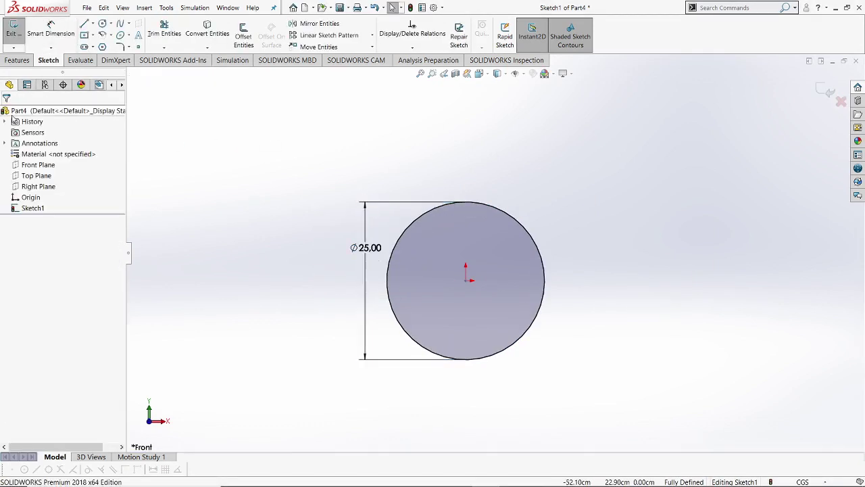
# Offset the circle outward by 3 cm with Offset Entities, with the dimension added
pyautogui.click(241, 50)
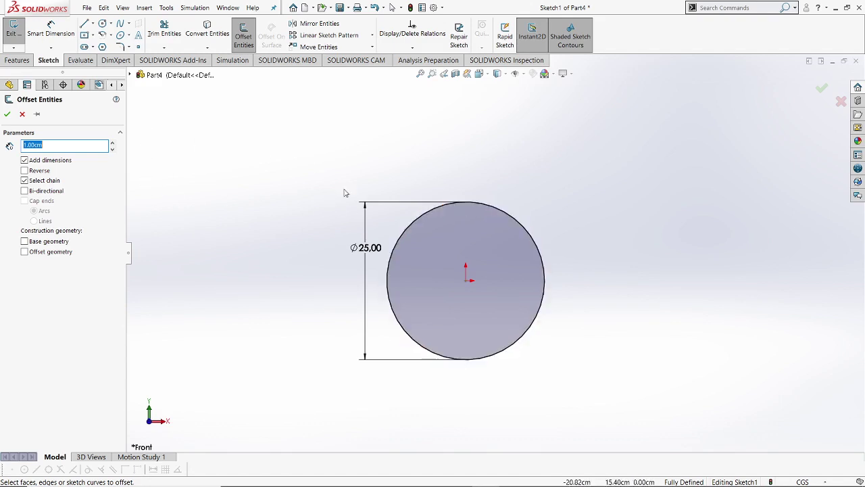
pyautogui.click(522, 228)
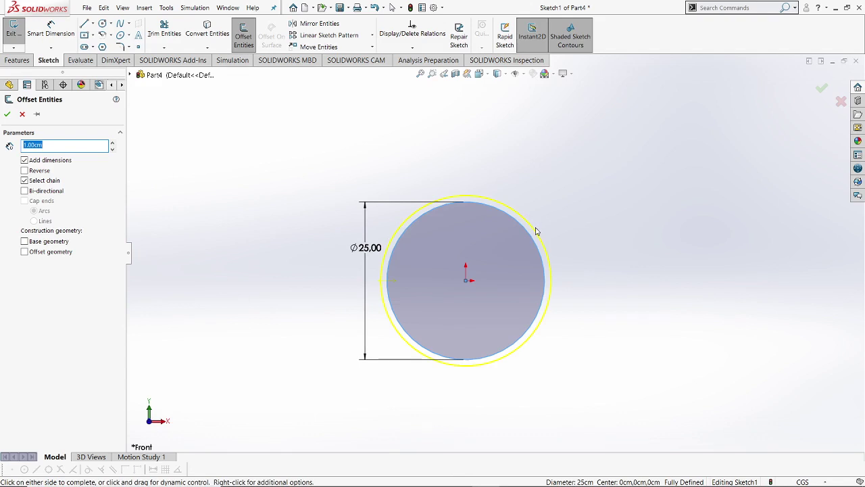
pyautogui.scroll(-1, 535, 230)
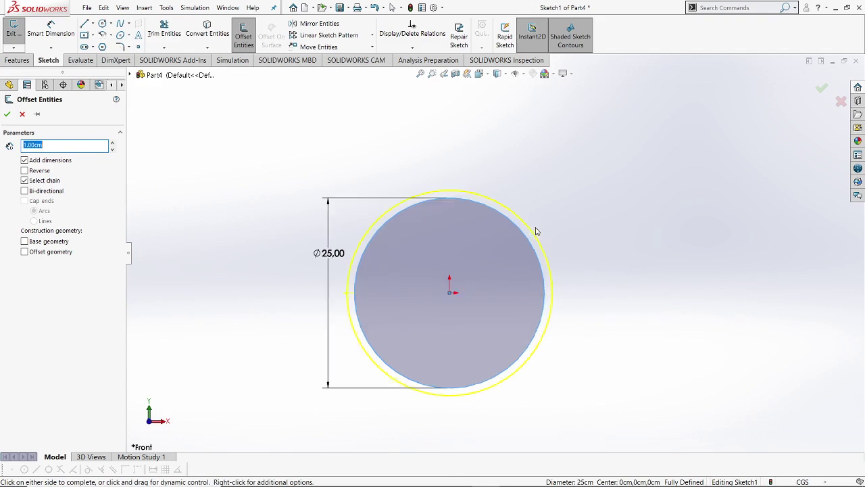
pyautogui.click(113, 142)
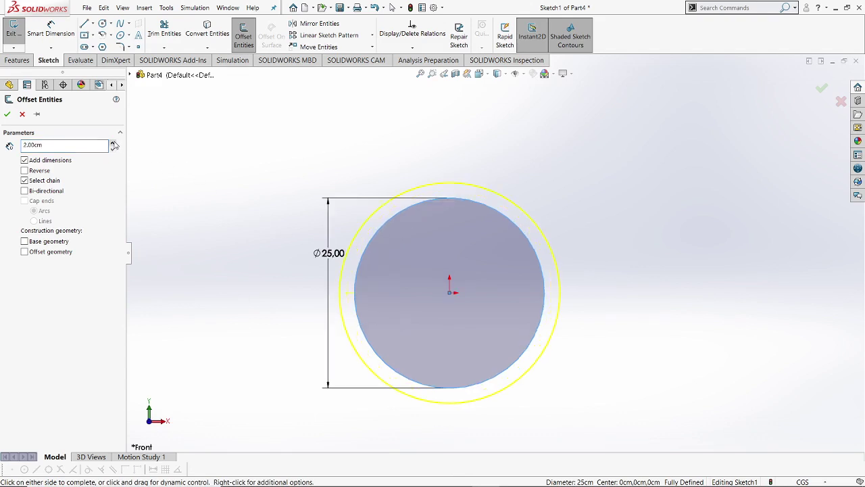
pyautogui.click(114, 142)
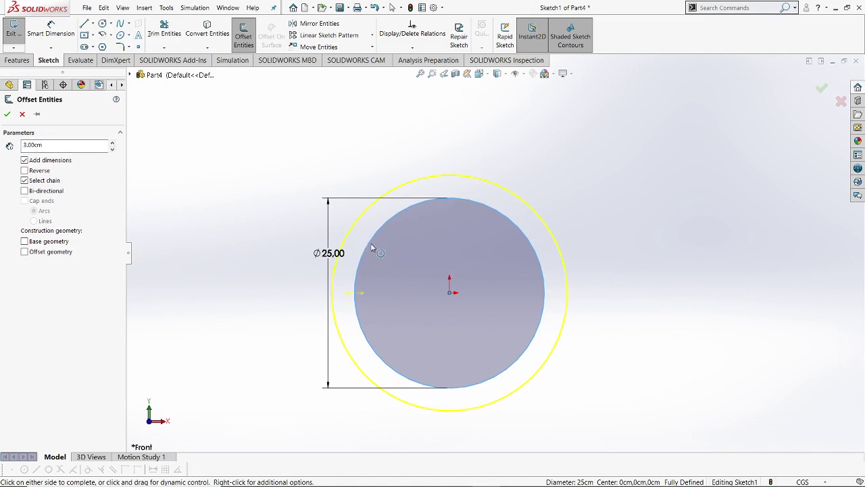
pyautogui.scroll(-2, 365, 254)
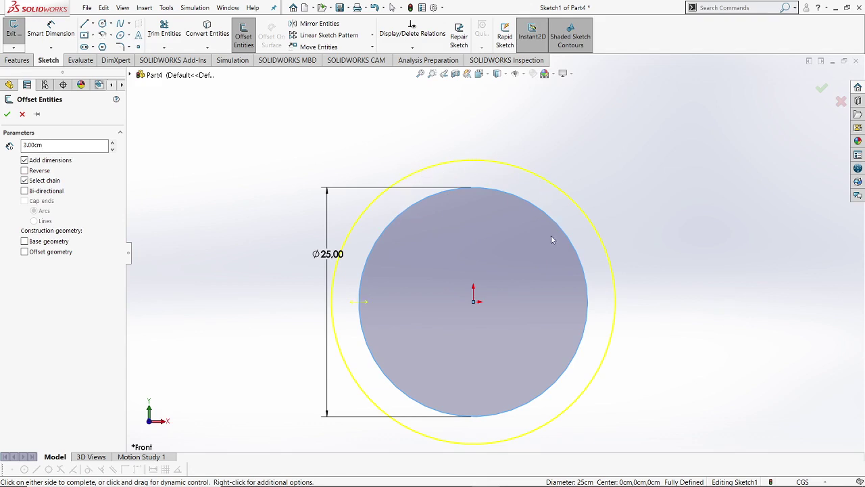
pyautogui.click(6, 114)
# Move the 3 cm offset dimension out to the lower left of the circles, and deselect it
pyautogui.press('z')
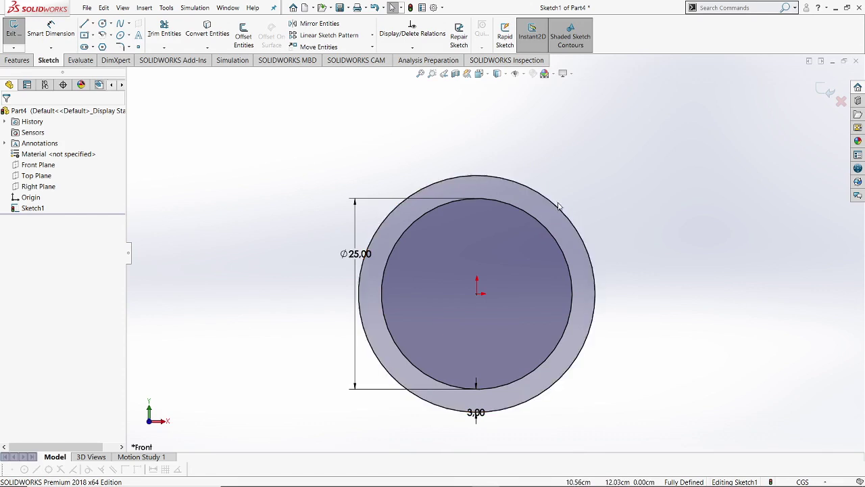
pyautogui.moveTo(477, 414); pyautogui.dragTo(398, 435)
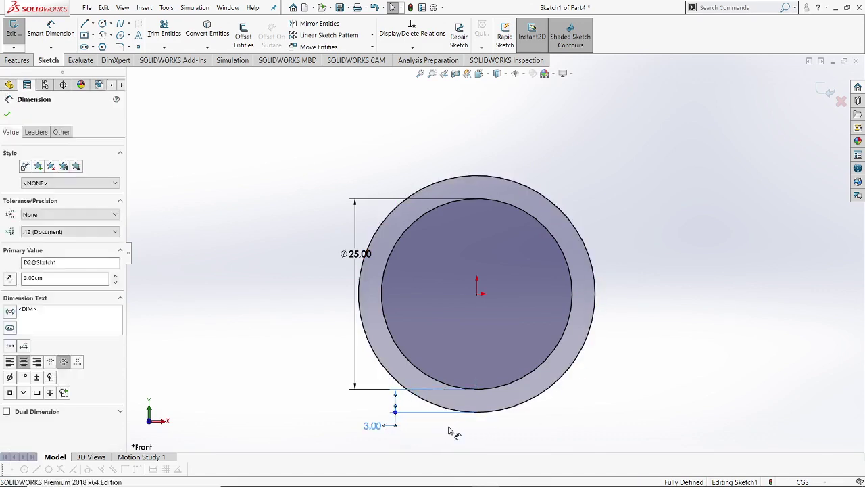
pyautogui.press('Escape')
pyautogui.scroll(1, 449, 435)
pyautogui.scroll(-3, 439, 400)
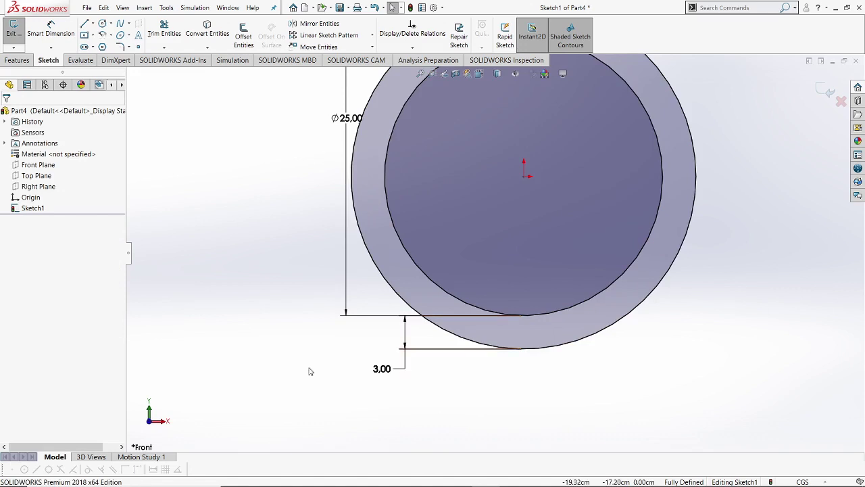
pyautogui.scroll(3, 495, 328)
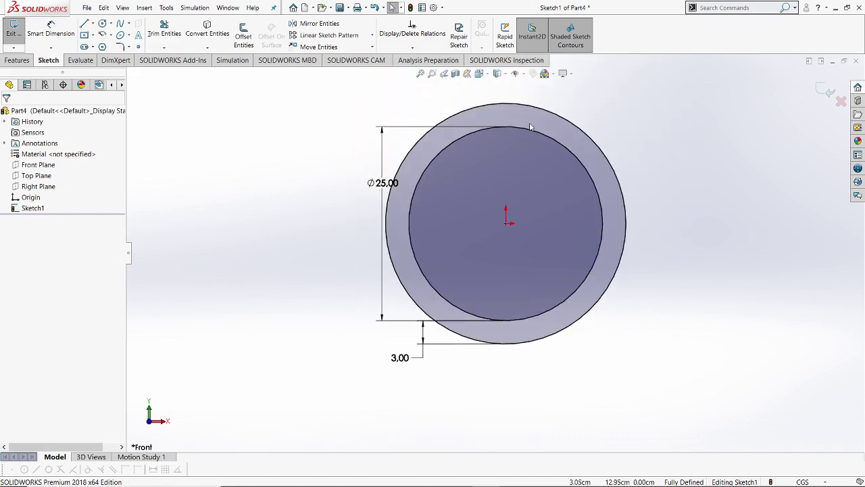
pyautogui.scroll(-2, 531, 127)
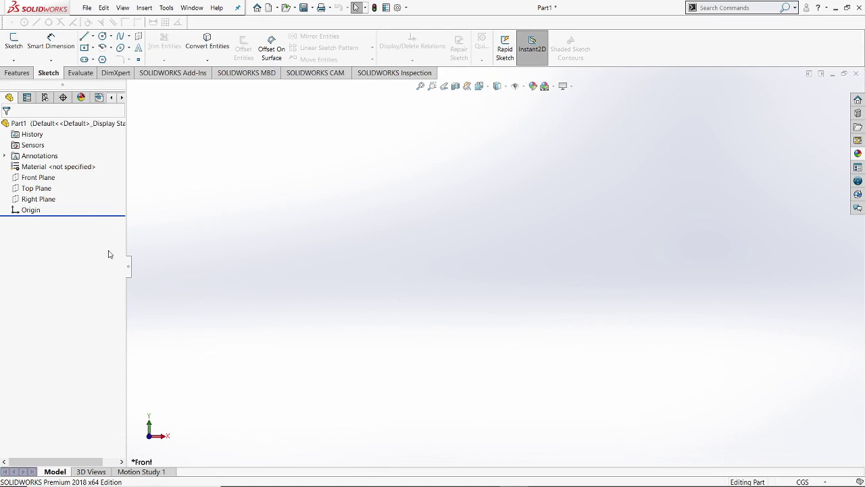
# Start a sketch on the Front Plane of the new part
pyautogui.click(58, 178)
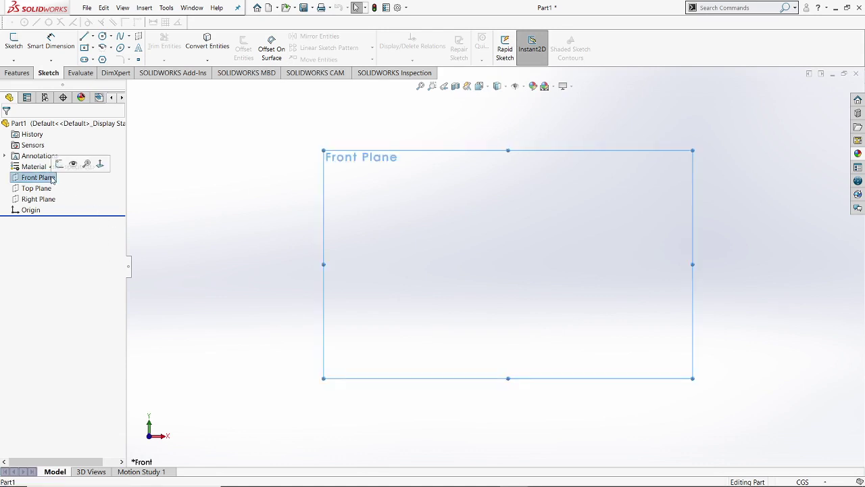
pyautogui.click(59, 164)
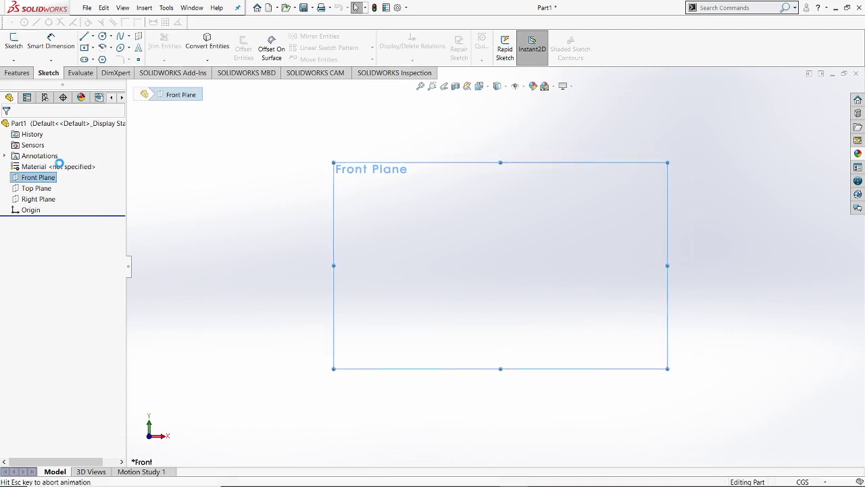
pyautogui.click(311, 196)
# Sketch a vertical line about 6 cm long to the left of the origin, and end the Line tool
pyautogui.click(84, 36)
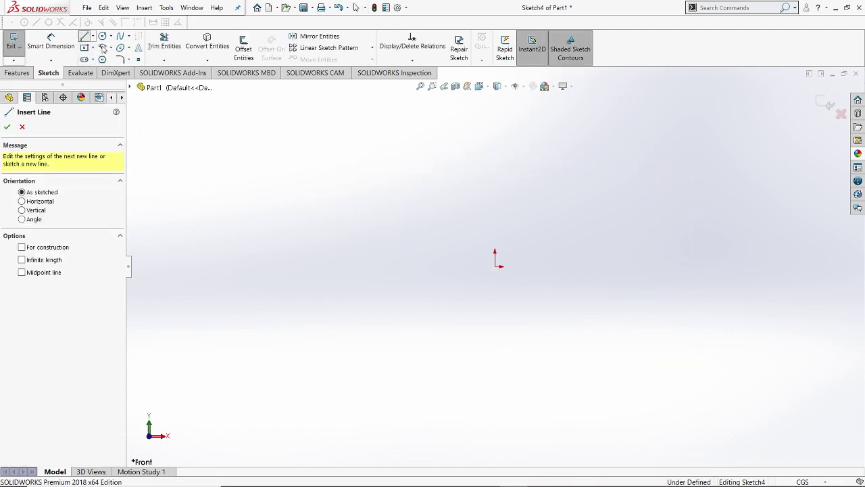
pyautogui.click(396, 215)
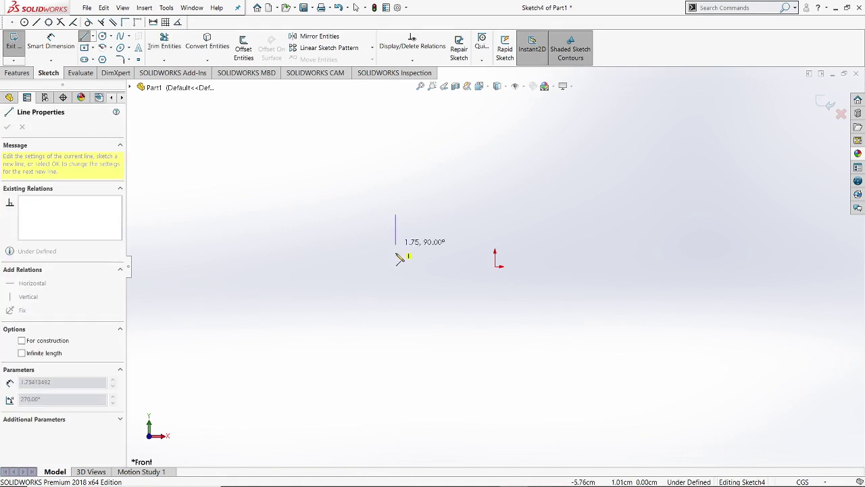
pyautogui.click(396, 317)
pyautogui.rightClick(426, 323)
pyautogui.click(439, 323)
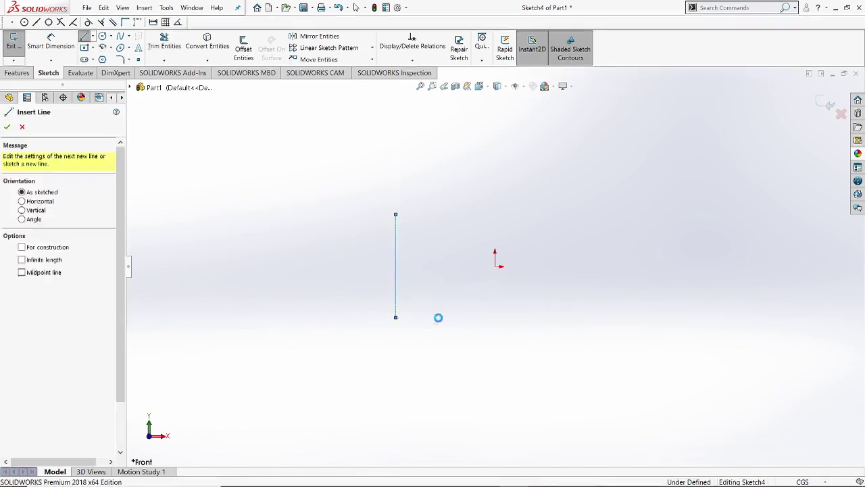
pyautogui.press('Escape')
# Sketch a shorter vertical line about 1.5 cm to the right of the first one, and end the Line tool
pyautogui.click(84, 37)
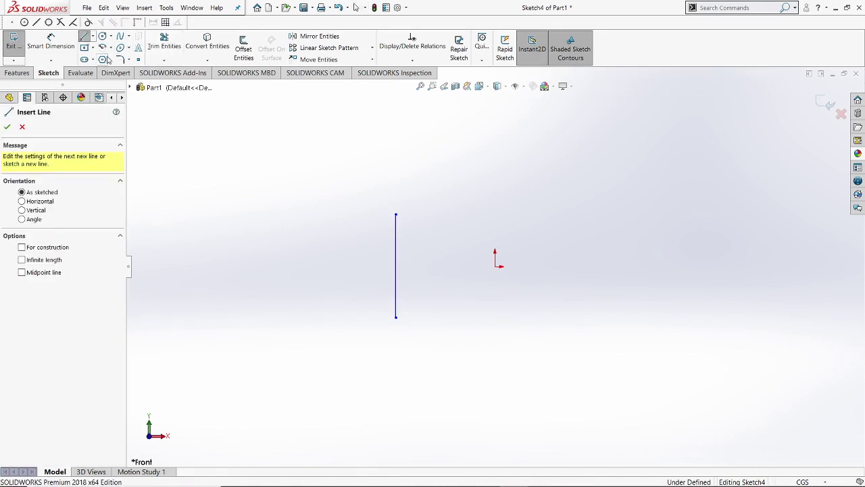
pyautogui.click(421, 227)
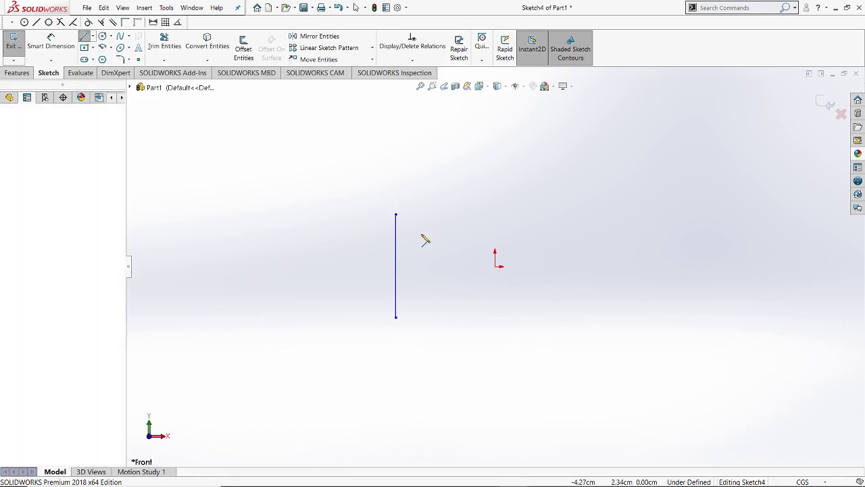
pyautogui.rightClick(421, 293)
pyautogui.click(450, 294)
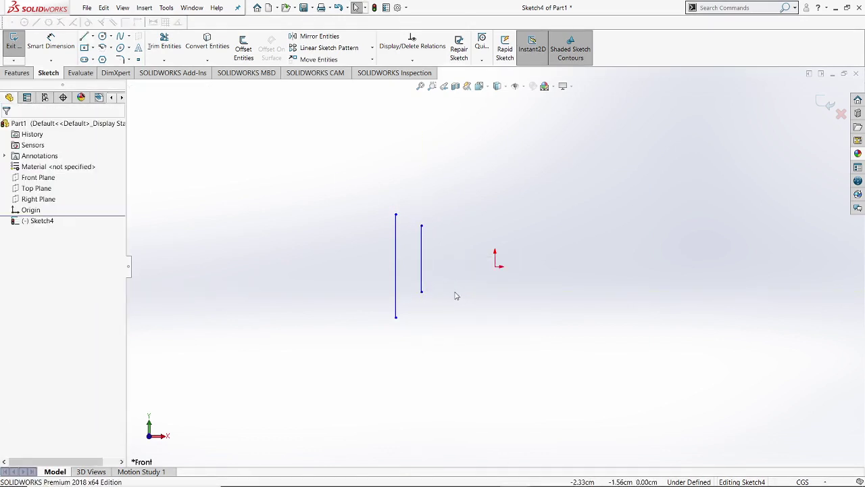
pyautogui.scroll(-1, 440, 186)
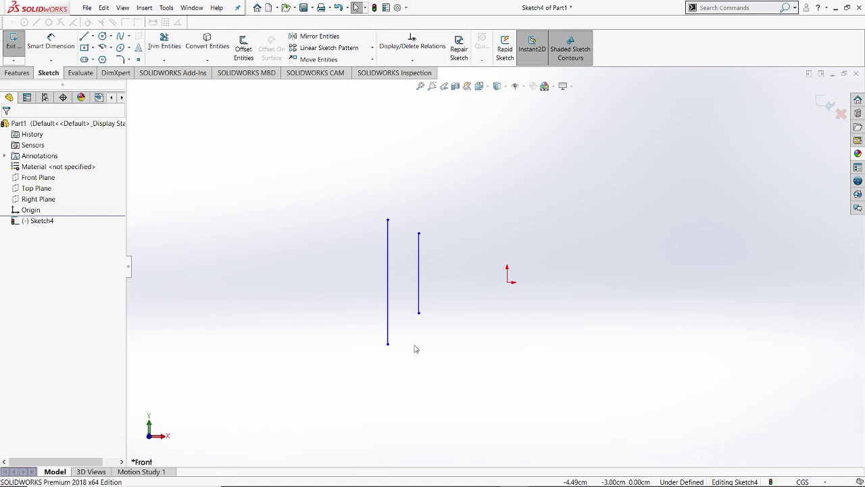
# Add Equal and Collinear relations to the two vertical lines, and clear both lines from the sketch
pyautogui.click(390, 256)
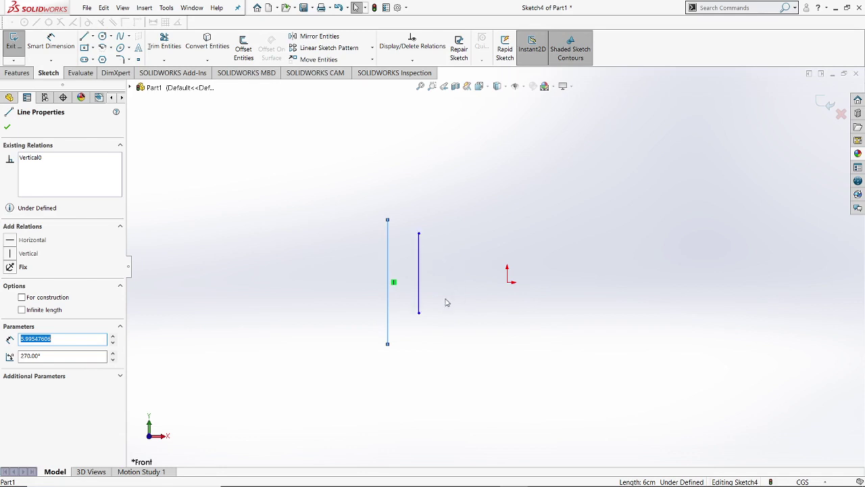
pyautogui.keyDown('ctrl'); pyautogui.click(420, 249); pyautogui.keyUp('ctrl')
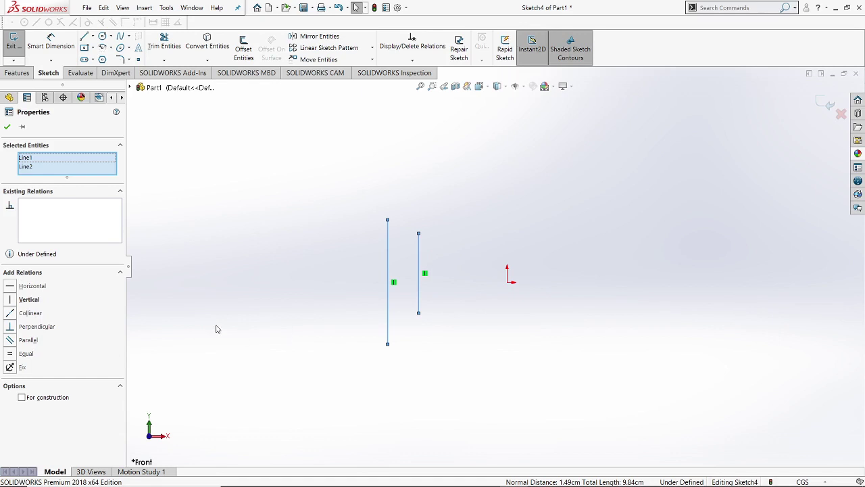
pyautogui.click(10, 353)
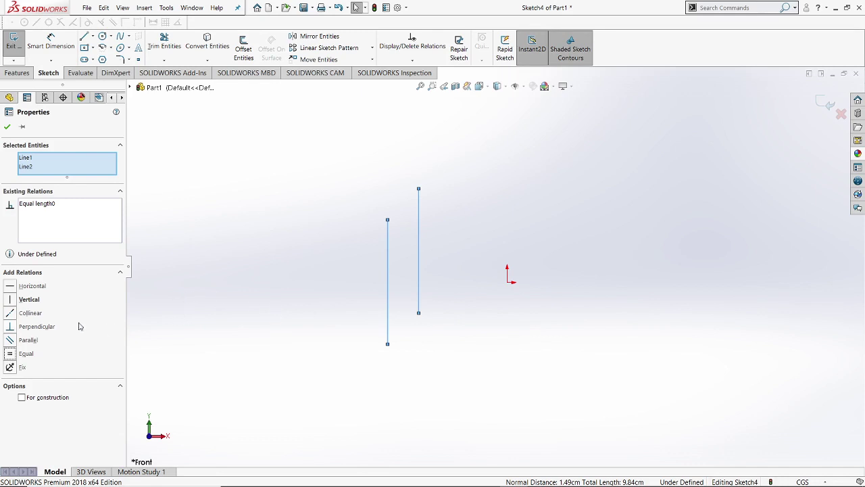
pyautogui.click(11, 314)
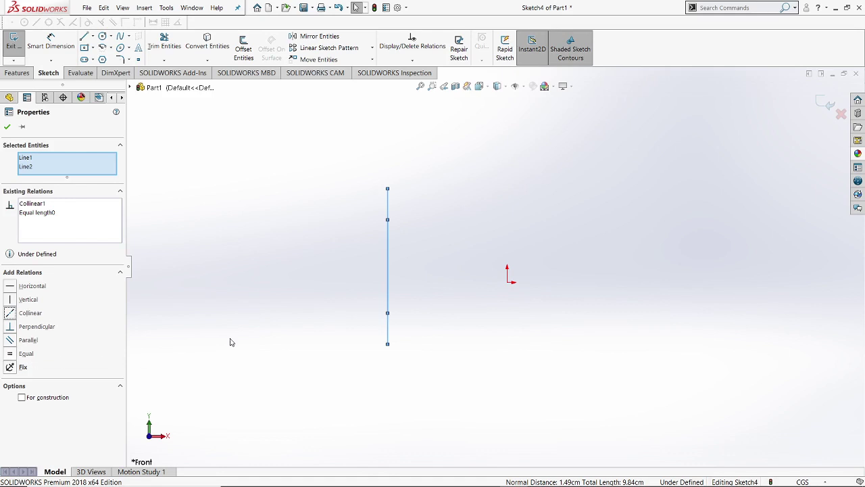
pyautogui.click(252, 325)
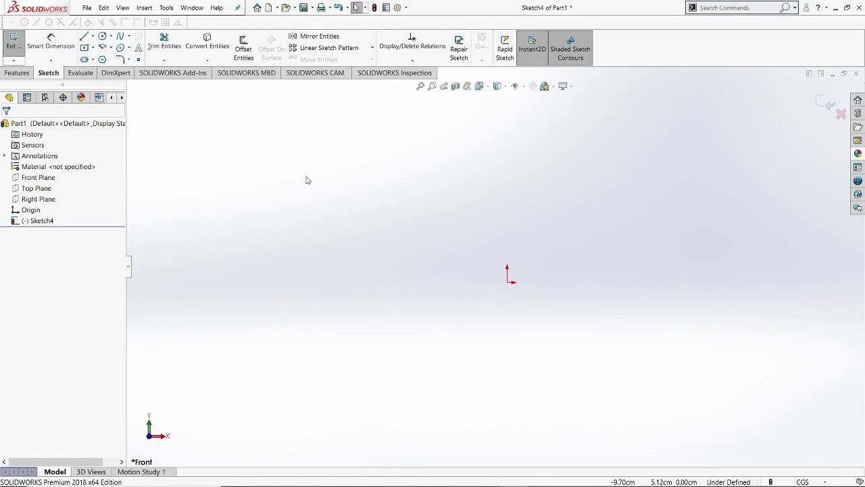
# Sketch a circle with a radius of about 3.6 cm, centered about 6 cm to the left of the origin
pyautogui.click(102, 36)
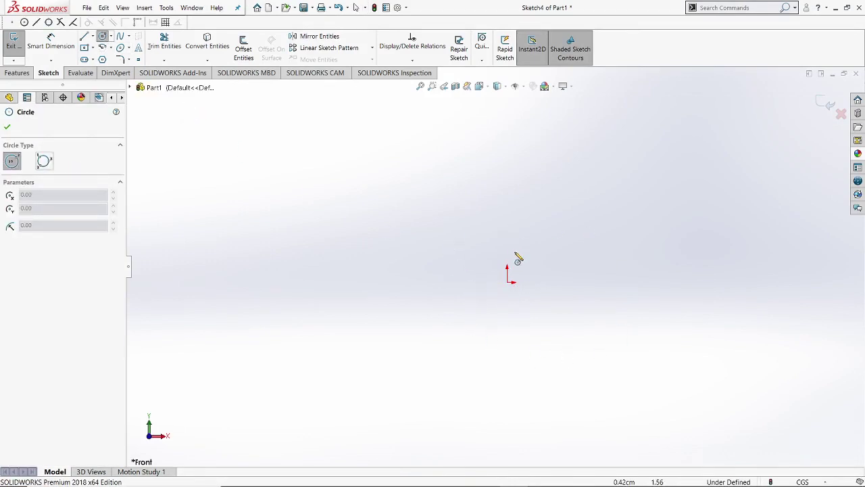
pyautogui.click(383, 281)
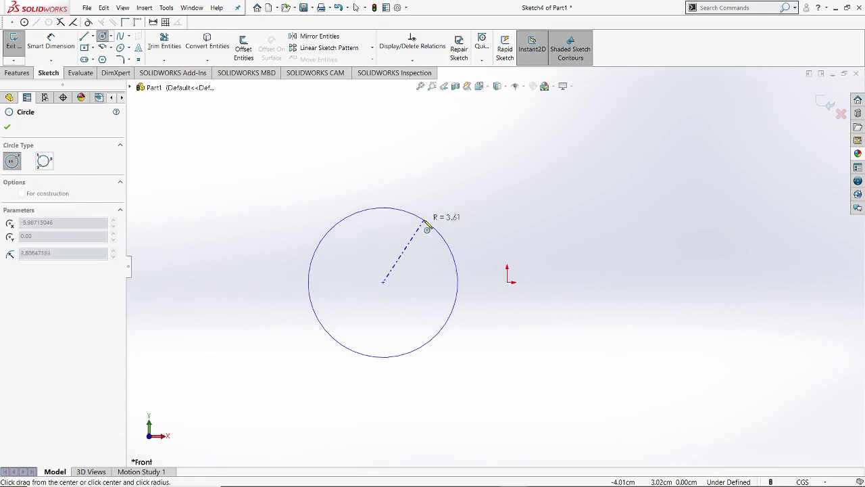
pyautogui.click(427, 228)
pyautogui.rightClick(427, 229)
pyautogui.click(441, 227)
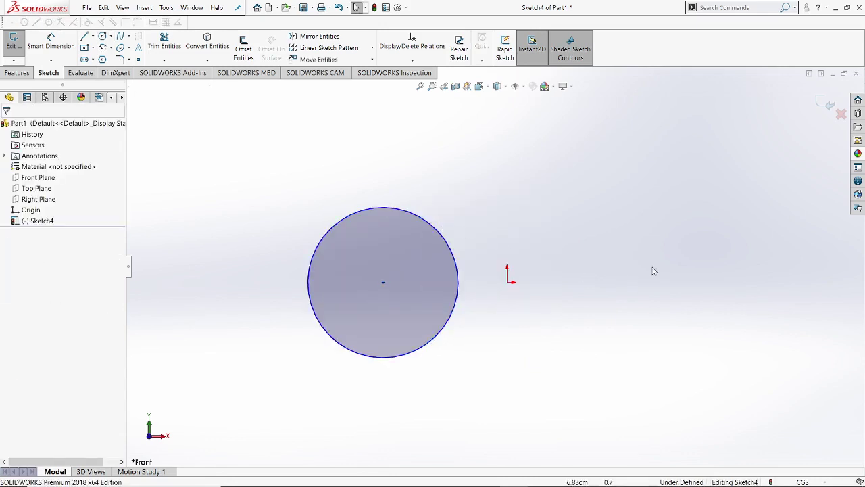
# Sketch a smaller circle with a radius of about 2.1 cm, centered about 2.4 cm to the right of the origin
pyautogui.click(102, 36)
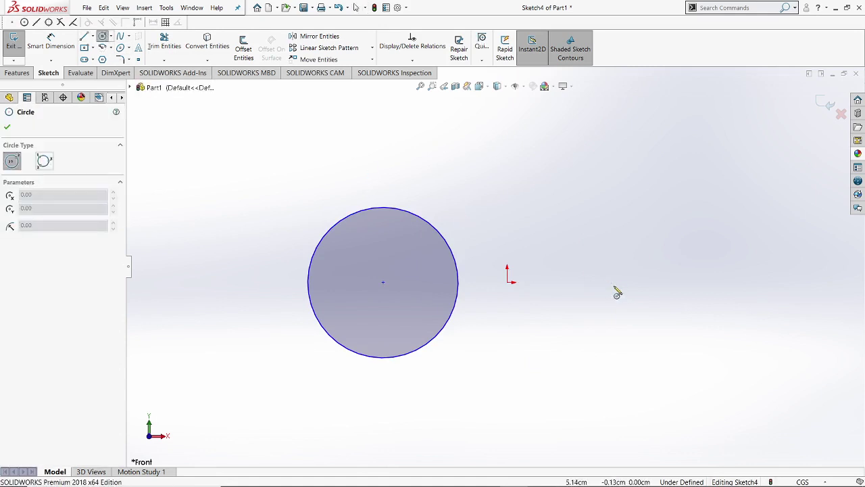
pyautogui.click(557, 281)
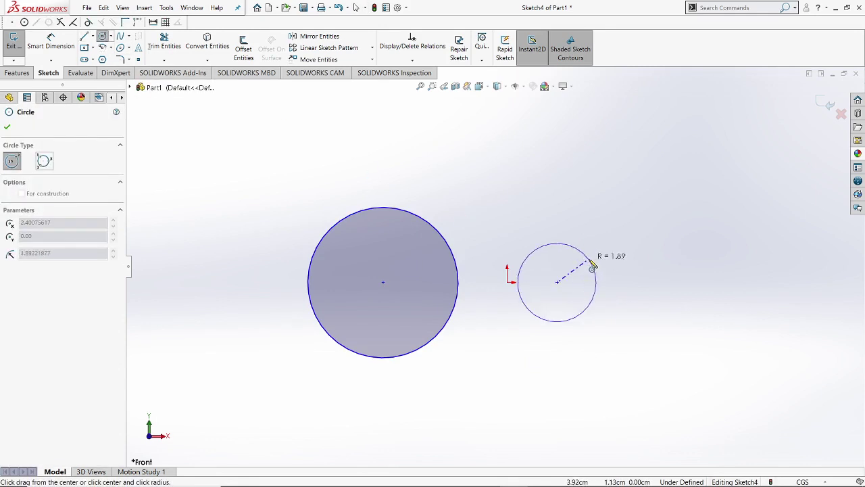
pyautogui.click(588, 252)
pyautogui.rightClick(663, 276)
pyautogui.click(676, 279)
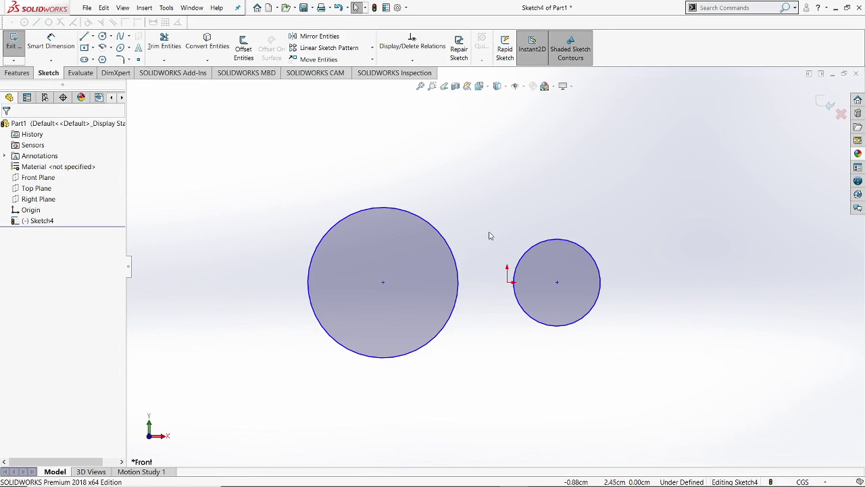
# Add a Tangent relation between the two circles, inspect the contact point, and undo the relation
pyautogui.click(408, 214)
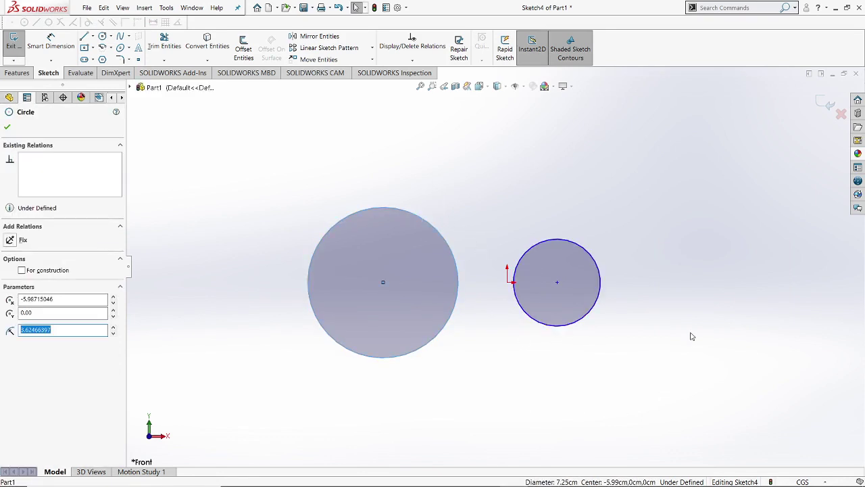
pyautogui.keyDown('ctrl'); pyautogui.click(585, 249); pyautogui.keyUp('ctrl')
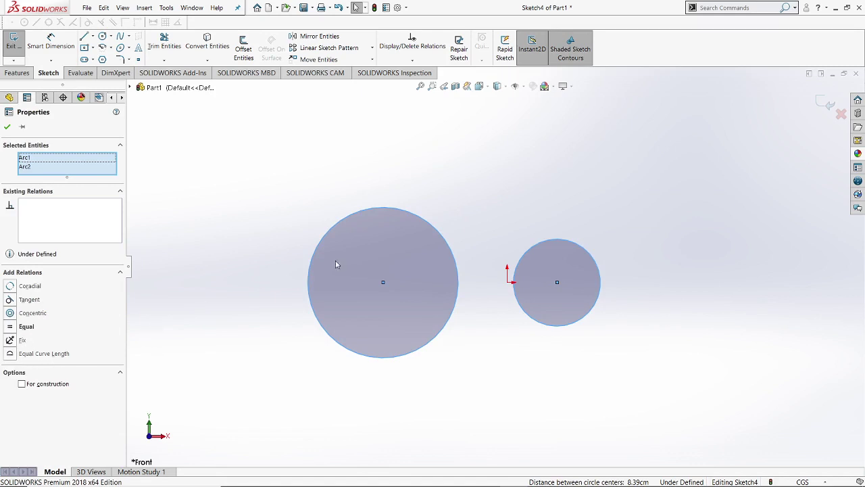
pyautogui.click(13, 300)
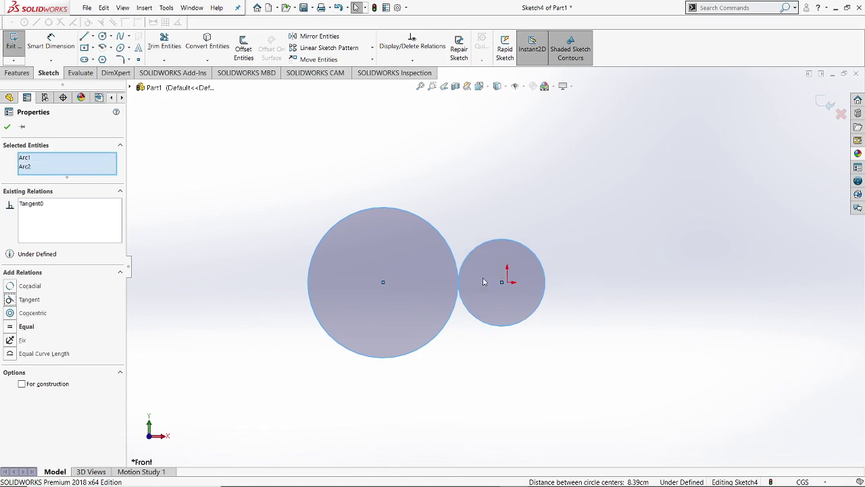
pyautogui.scroll(-3, 491, 271)
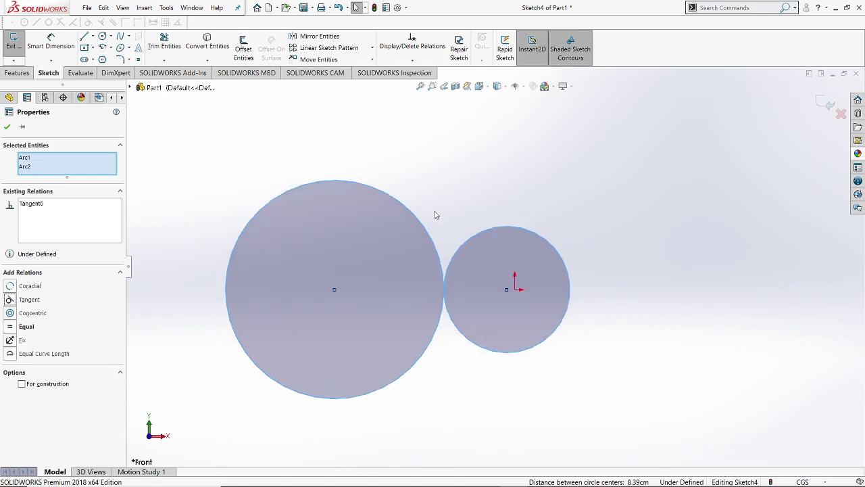
pyautogui.scroll(-3, 457, 305)
pyautogui.scroll(4, 451, 294)
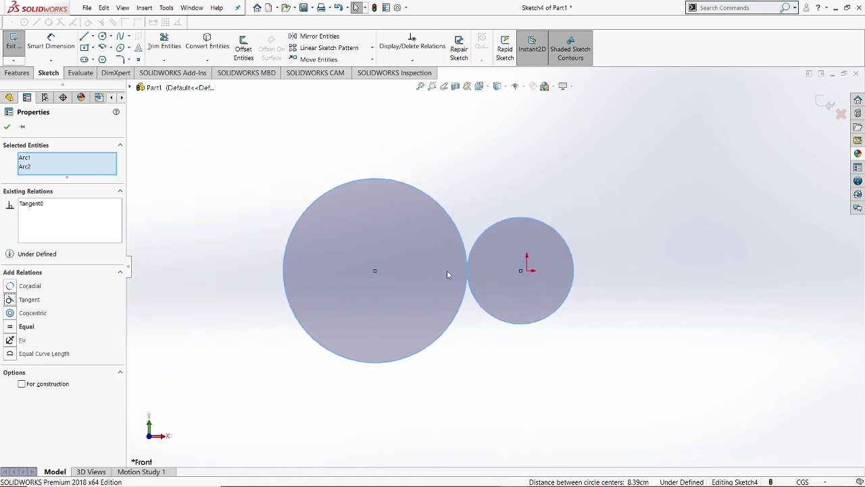
pyautogui.hotkey('ctrl', 'z')
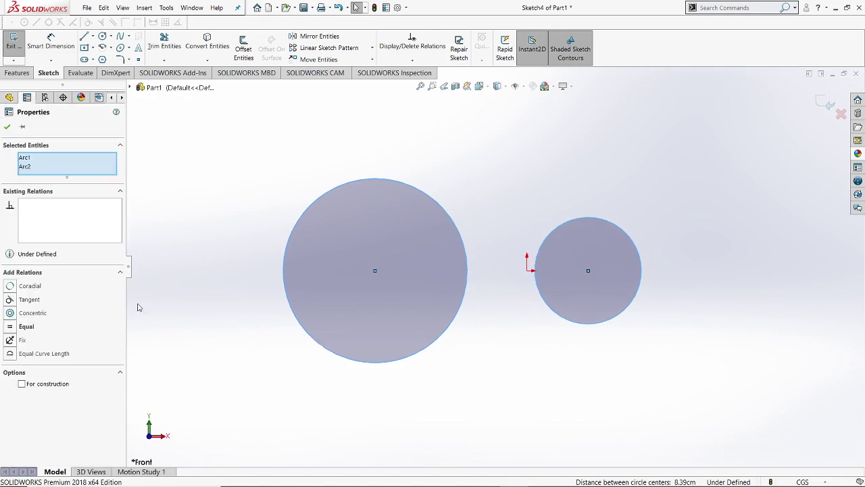
# Try a Concentric relation on the two circles, undo it, and deselect both circles
pyautogui.click(11, 313)
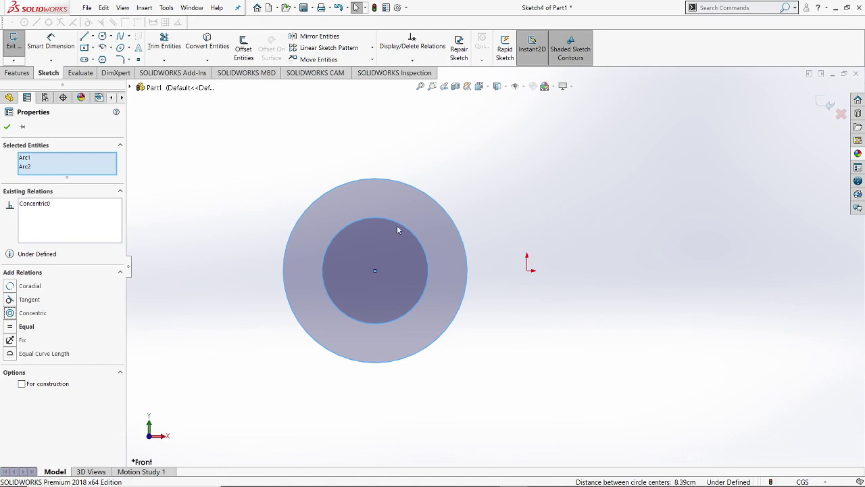
pyautogui.hotkey('ctrl', 'z')
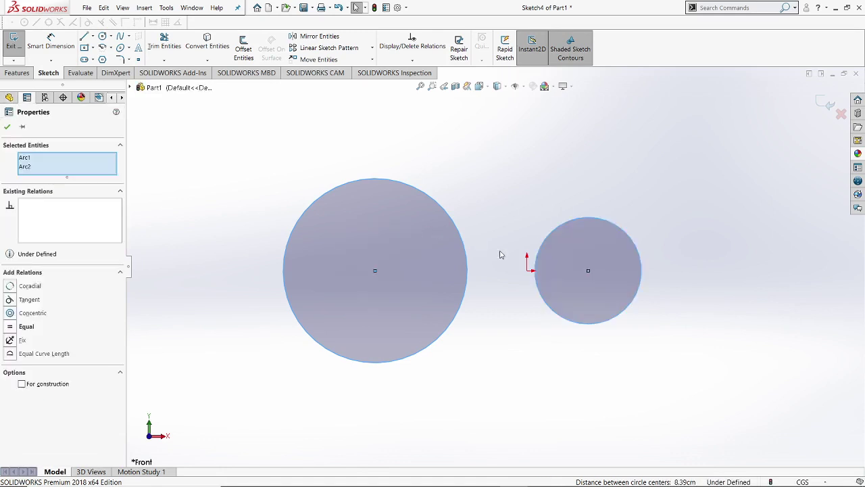
pyautogui.click(497, 316)
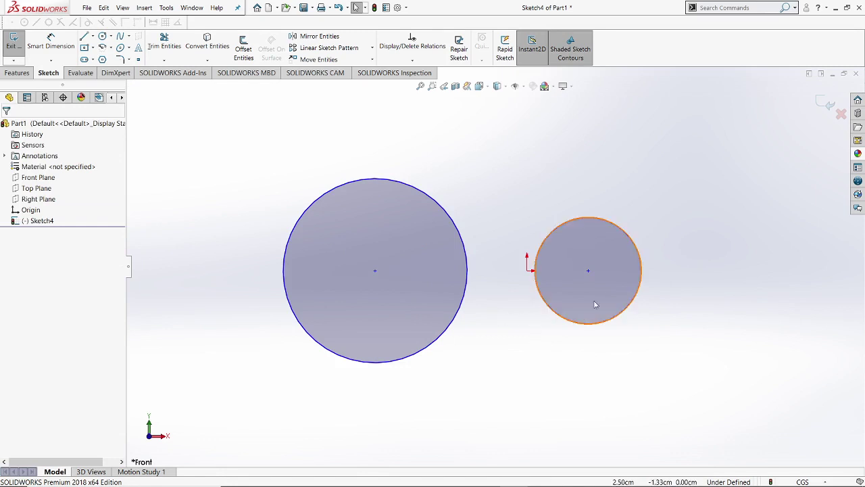
# Move the small circle up so its center lies about 2.3 cm right of and 0.6 cm above the origin
pyautogui.moveTo(612, 273); pyautogui.dragTo(645, 245)
pyautogui.click(569, 289)
pyautogui.scroll(-1, 439, 280)
# Make the moved small circle concentric with the large circle, and undo the relation
pyautogui.click(617, 284)
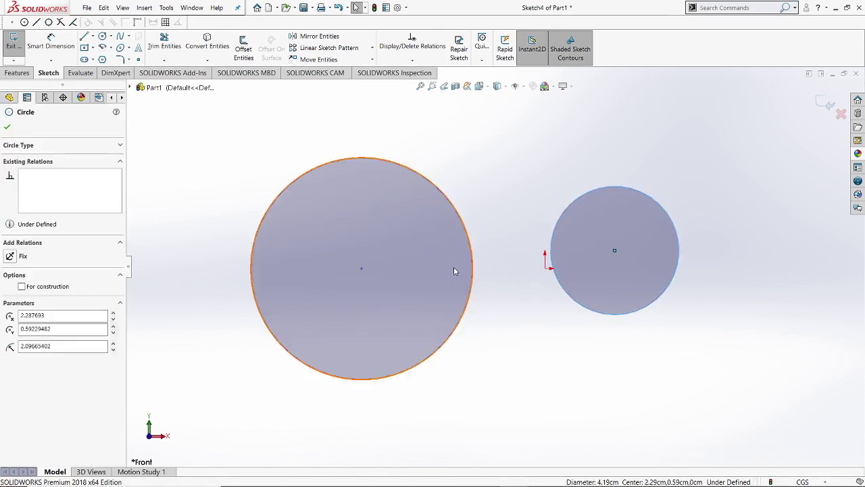
pyautogui.keyDown('ctrl'); pyautogui.click(452, 271); pyautogui.keyUp('ctrl')
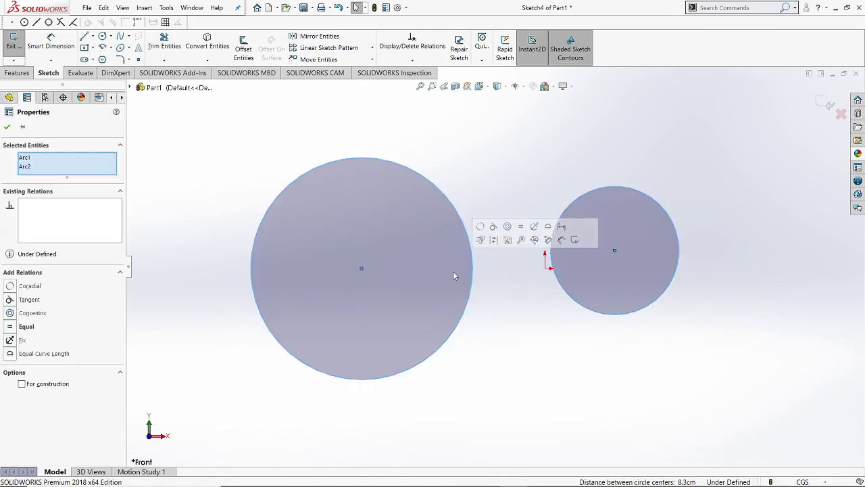
pyautogui.click(10, 313)
pyautogui.scroll(2, 574, 283)
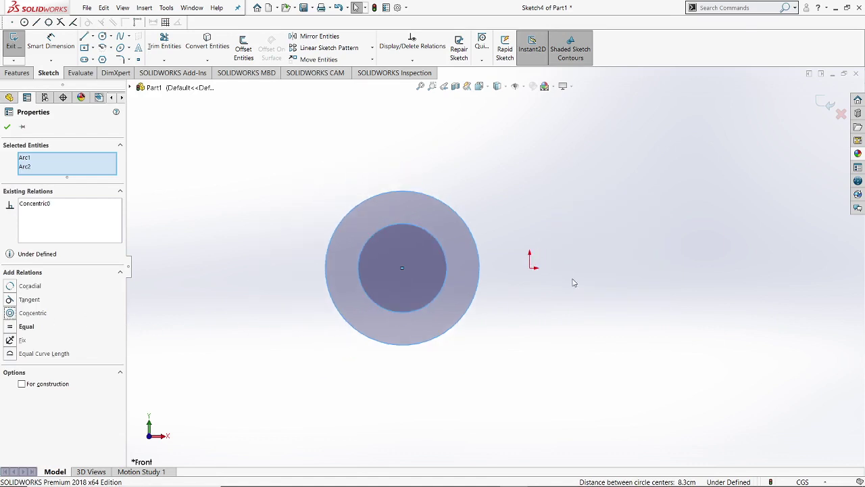
pyautogui.hotkey('ctrl', 'z')
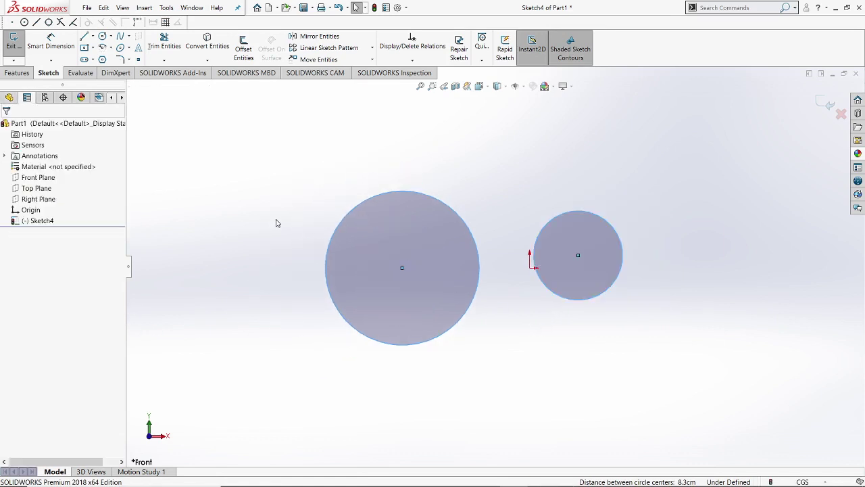
# Undo the restored relation between the circles and delete the small circle
pyautogui.hotkey('ctrl', 'y')
pyautogui.hotkey('ctrl', 'z')
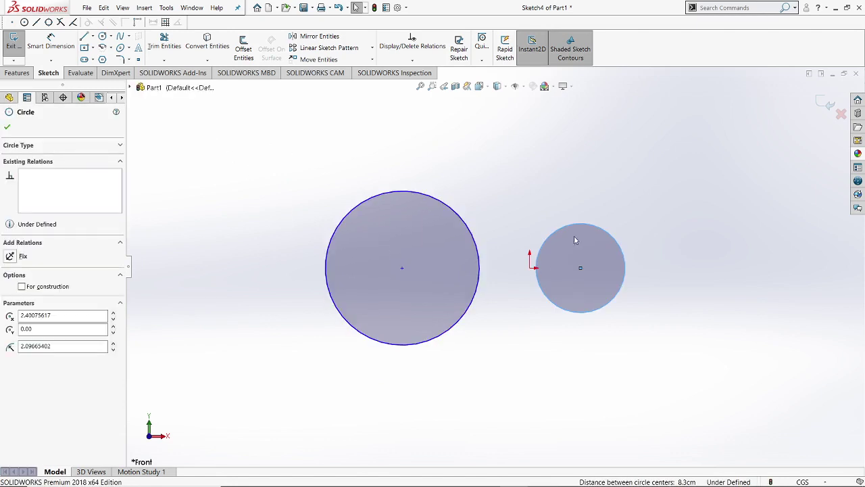
pyautogui.press('Delete')
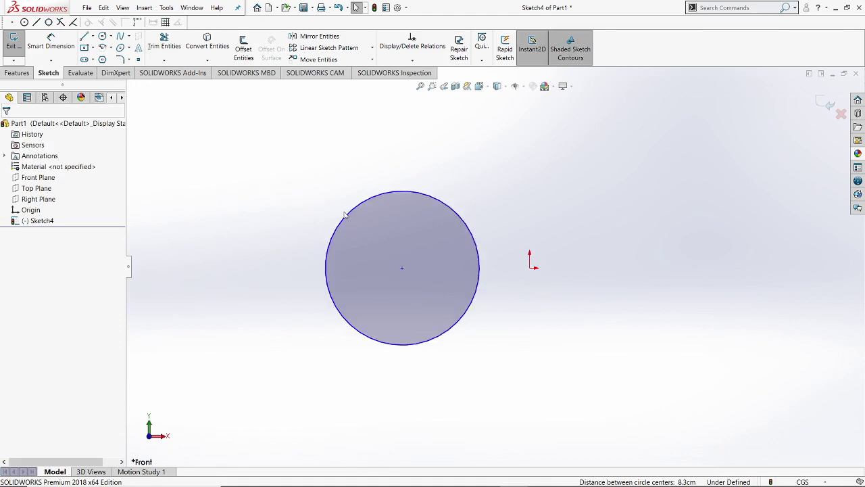
# Sketch a diagonal line outside the remaining circle, sloping down from above the origin to just right of it
pyautogui.click(84, 37)
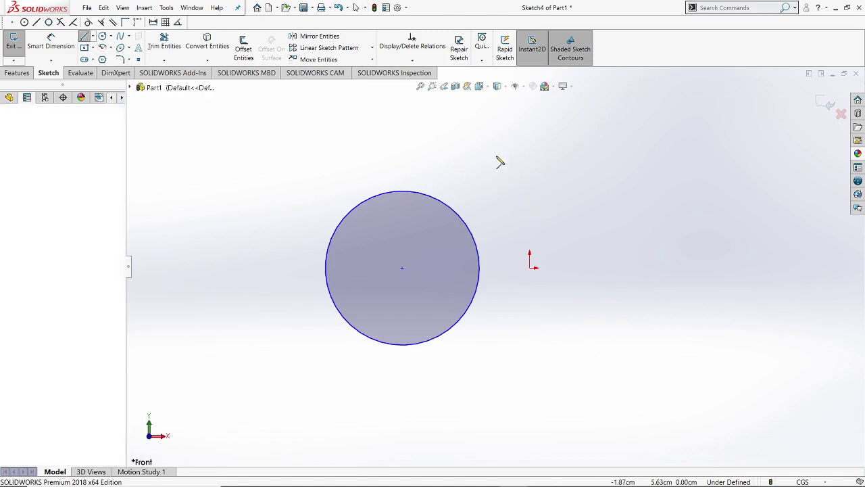
pyautogui.click(490, 147)
pyautogui.rightClick(582, 239)
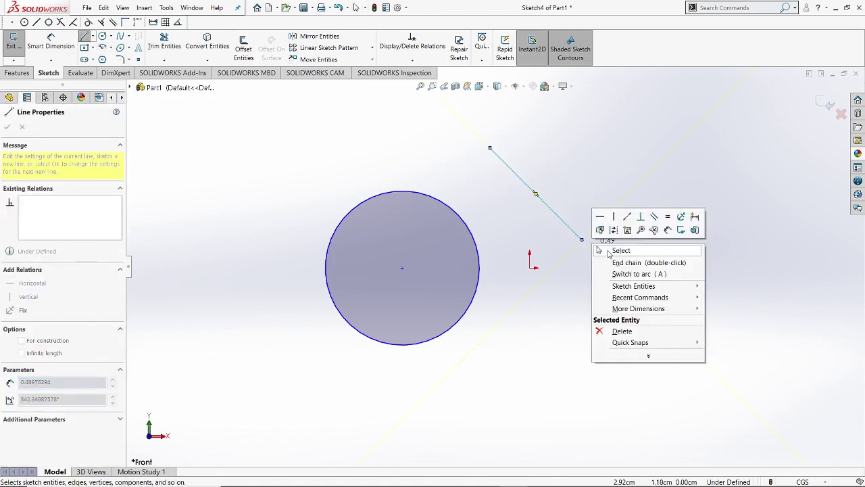
pyautogui.click(609, 251)
# Try a Tangent relation between the circle and the diagonal line, inspect the contact point, and undo the relation
pyautogui.click(467, 228)
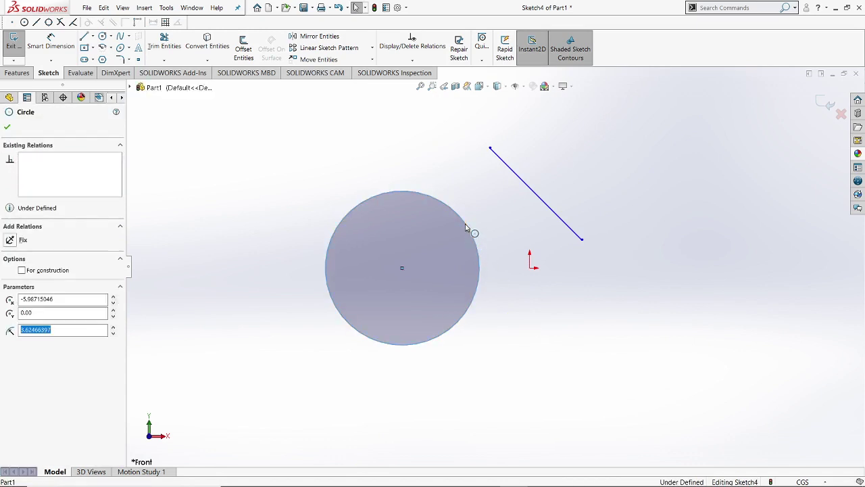
pyautogui.keyDown('ctrl'); pyautogui.click(527, 183); pyautogui.keyUp('ctrl')
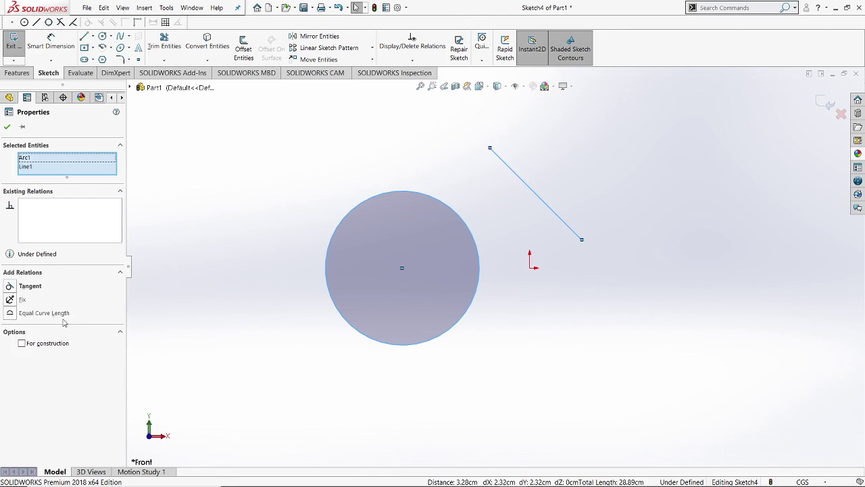
pyautogui.click(10, 290)
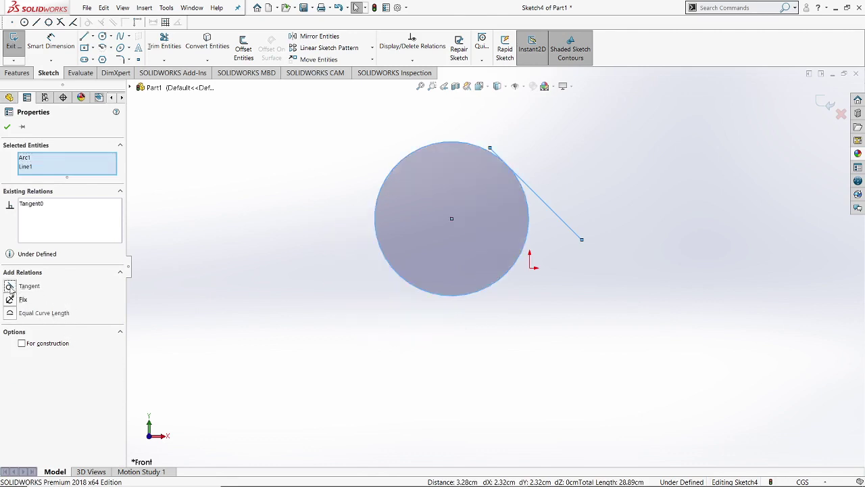
pyautogui.scroll(-3, 518, 160)
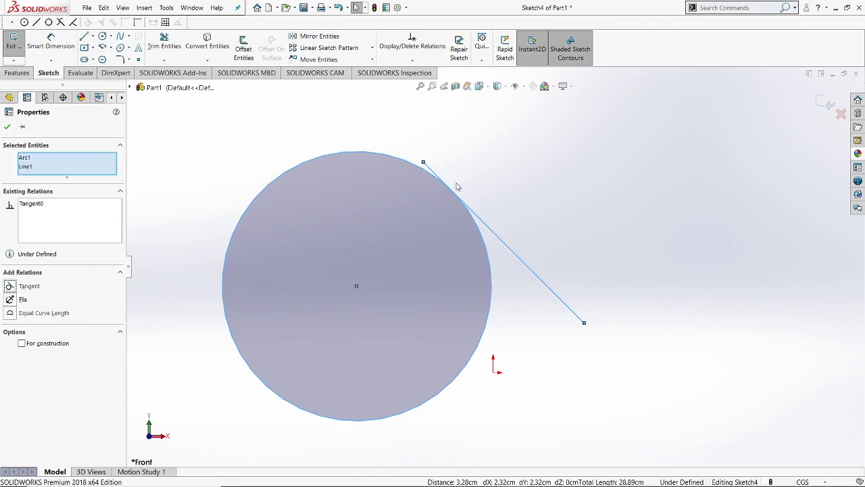
pyautogui.click(534, 299)
pyautogui.scroll(4, 496, 304)
pyautogui.scroll(1, 495, 306)
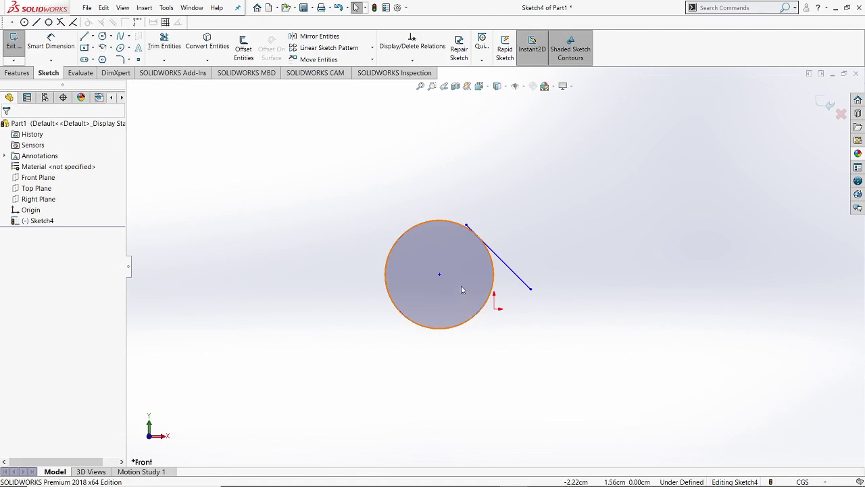
pyautogui.hotkey('ctrl', 'z')
pyautogui.scroll(-2, 463, 290)
pyautogui.click(464, 292)
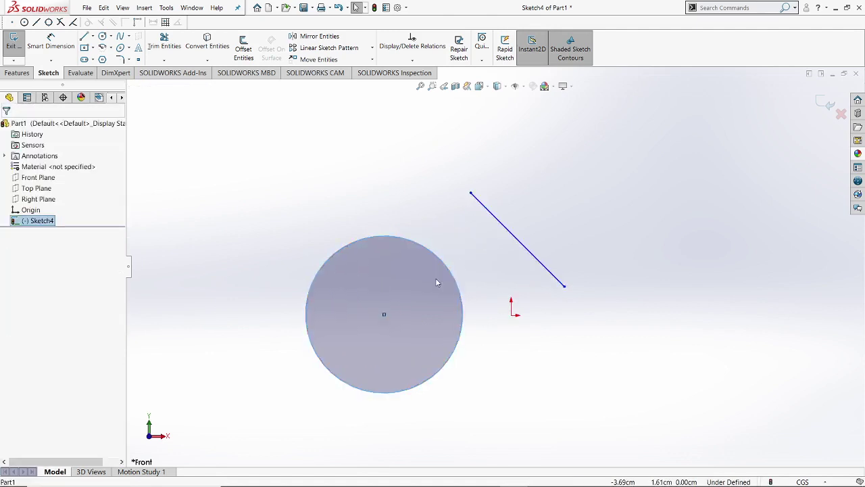
pyautogui.moveTo(438, 281); pyautogui.dragTo(485, 238)
pyautogui.click(324, 309)
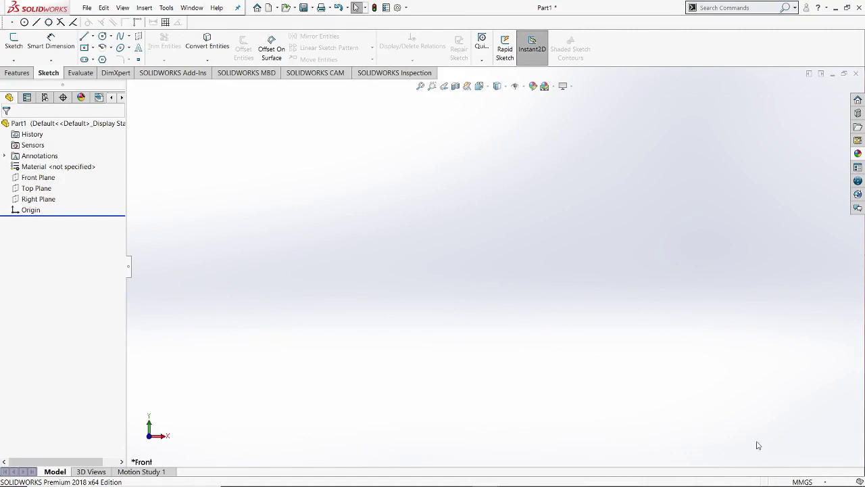
# Check the available unit systems, keep MMGS, and start a new sketch on the Front Plane
pyautogui.click(802, 481)
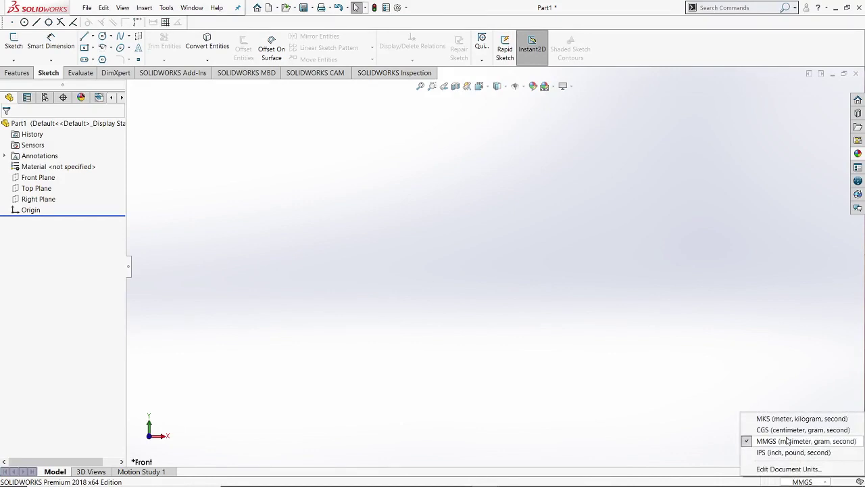
pyautogui.click(596, 395)
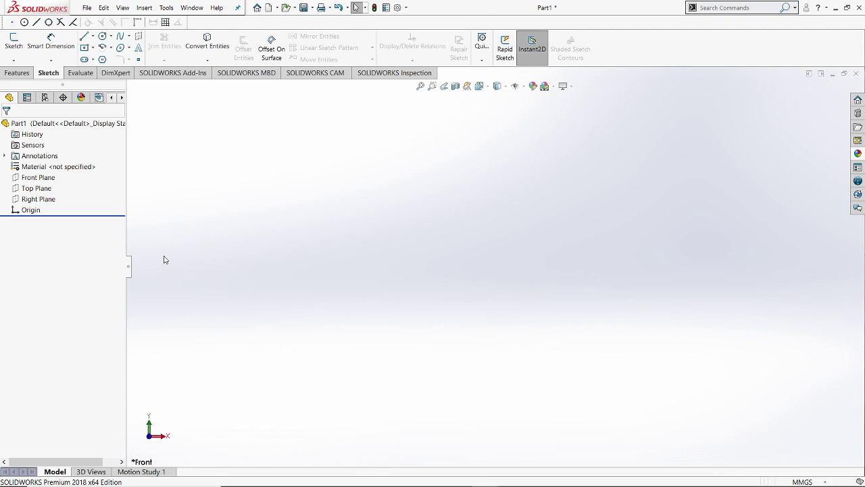
pyautogui.click(41, 178)
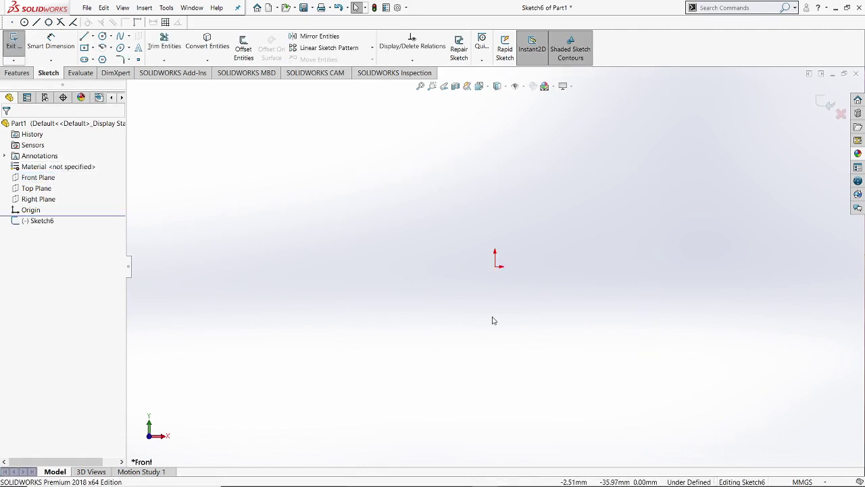
# Sketch a circle about 119 mm in diameter centered on the origin
pyautogui.scroll(-1, 505, 300)
pyautogui.click(102, 37)
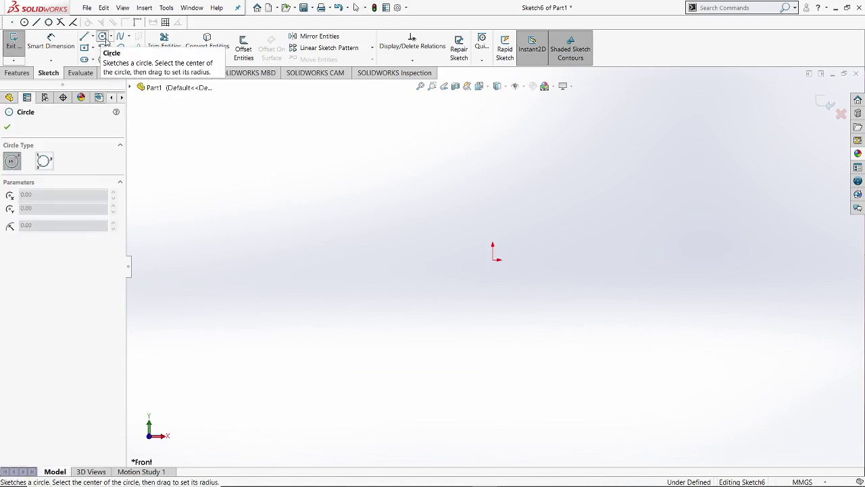
pyautogui.moveTo(495, 261)
pyautogui.mouseDown()
pyautogui.moveTo(537, 197)
pyautogui.moveTo(570, 212)
pyautogui.mouseUp()
pyautogui.rightClick(570, 213)
pyautogui.click(576, 213)
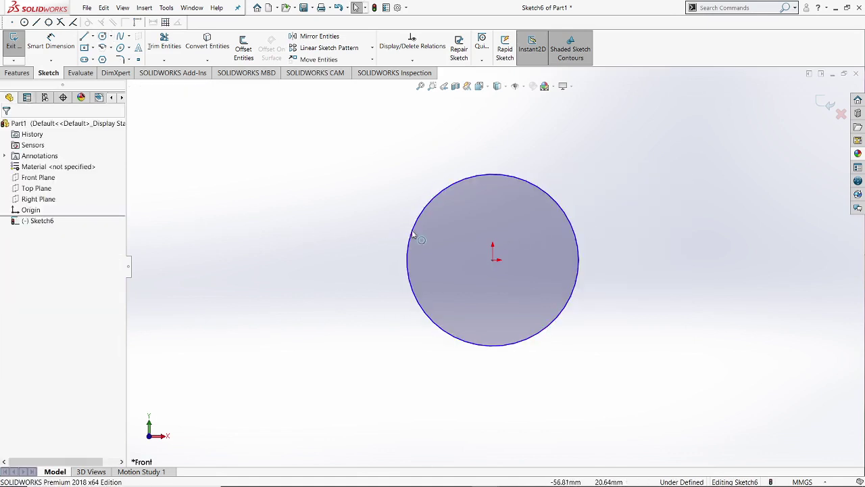
# Dimension the circle's diameter and set it to 100 mm
pyautogui.click(58, 50)
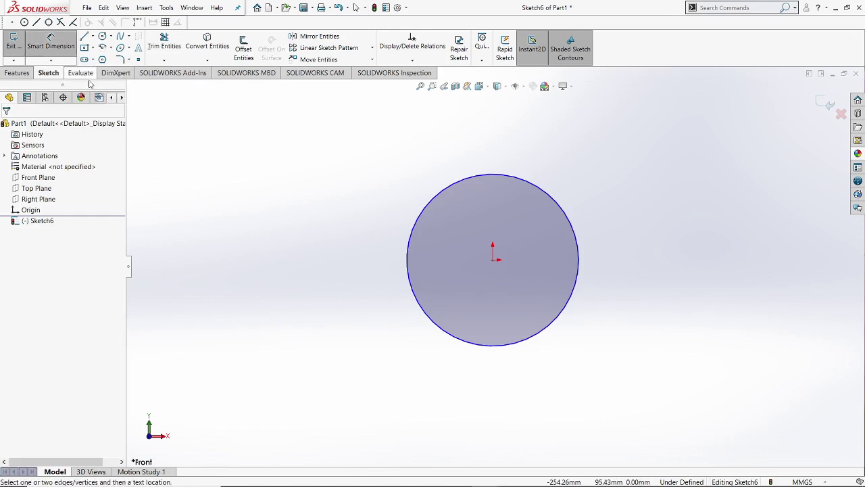
pyautogui.click(414, 236)
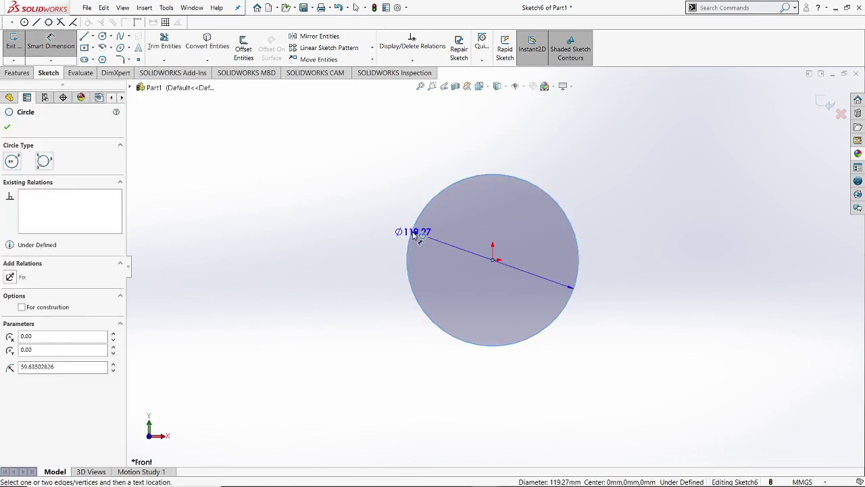
pyautogui.click(356, 237)
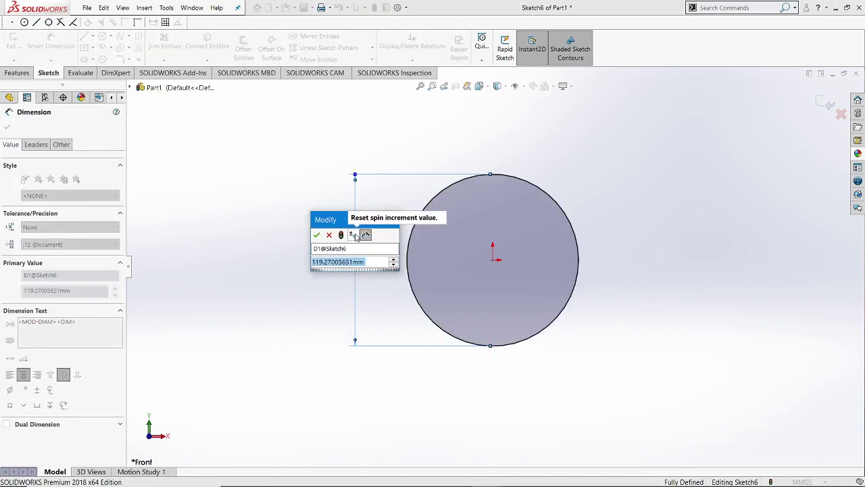
pyautogui.write('100')
pyautogui.press('Return')
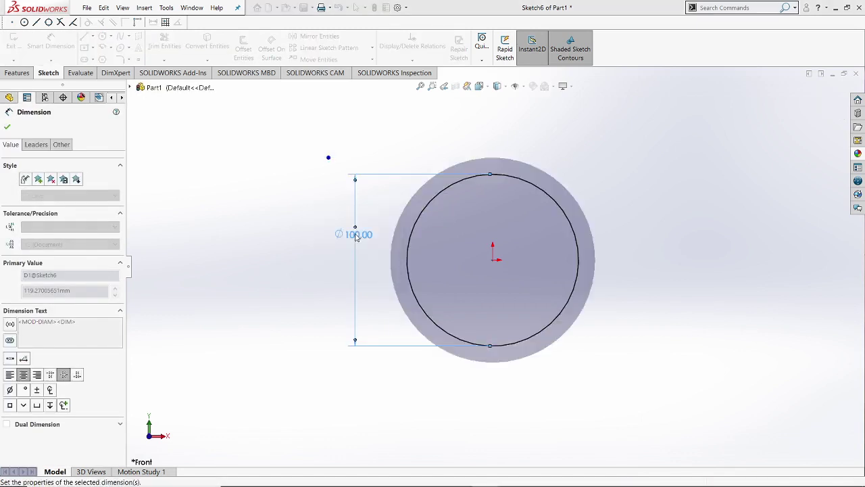
pyautogui.click(8, 128)
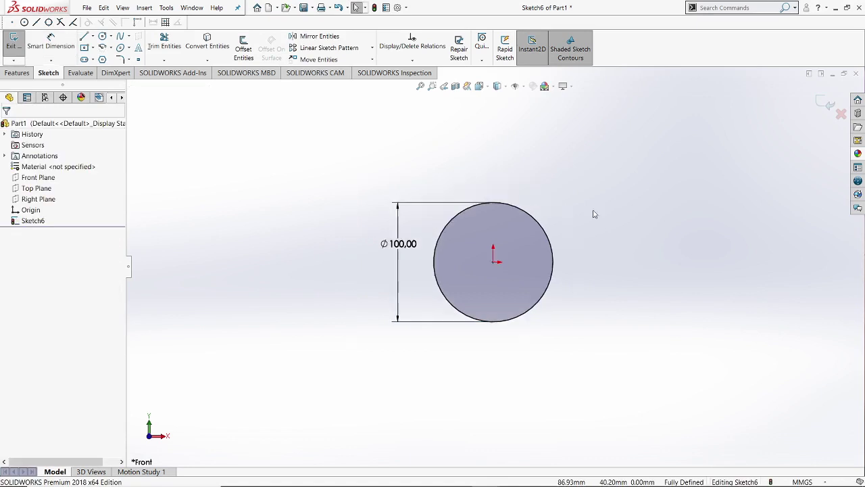
# Offset the 100 mm circle outward with Offset Entities, trying smaller distances before setting the offset to 40 mm
pyautogui.scroll(1, 568, 215)
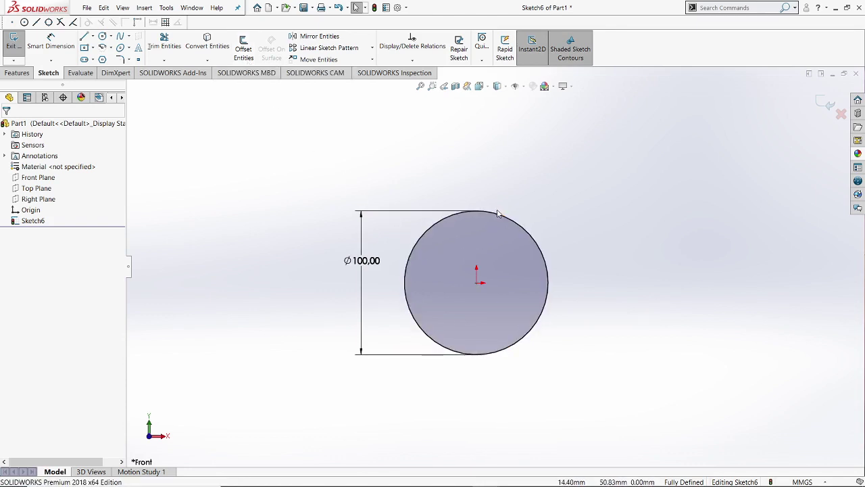
pyautogui.click(248, 56)
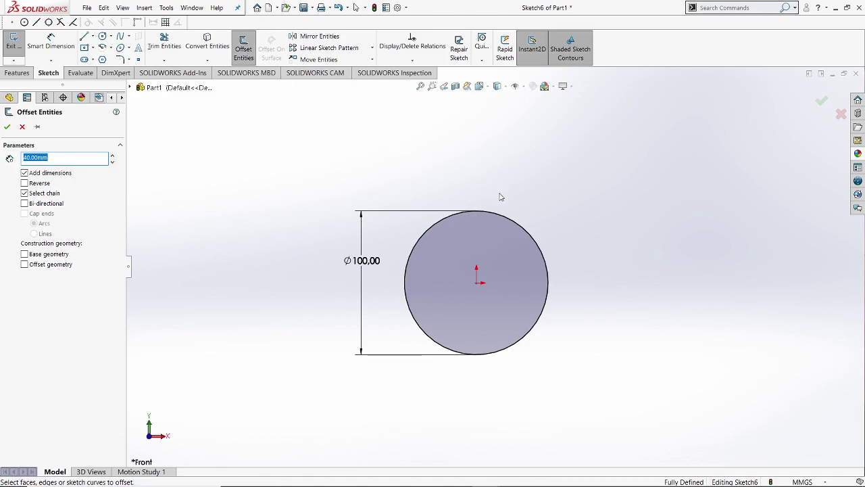
pyautogui.click(530, 237)
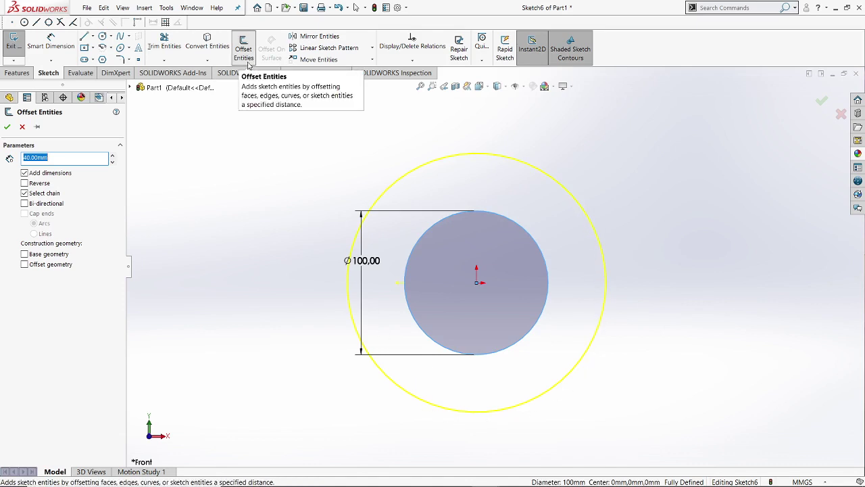
pyautogui.click(115, 164)
pyautogui.click(115, 163)
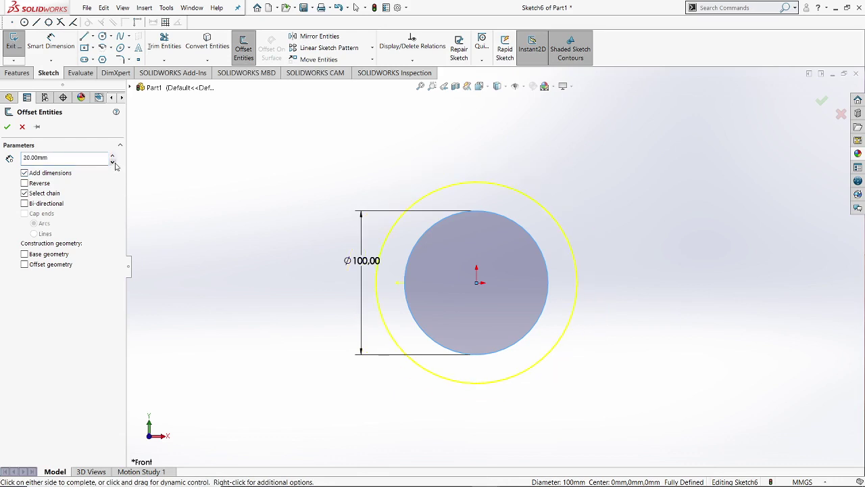
pyautogui.click(114, 164)
pyautogui.click(115, 156)
pyautogui.click(114, 156)
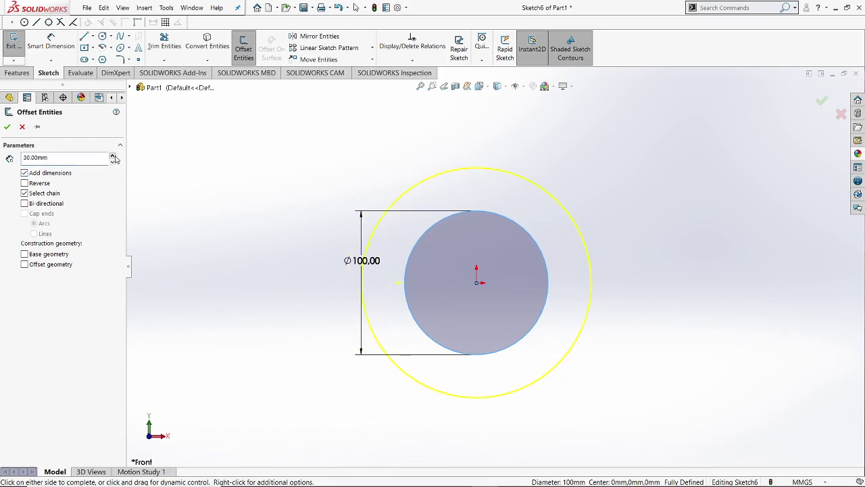
pyautogui.click(115, 156)
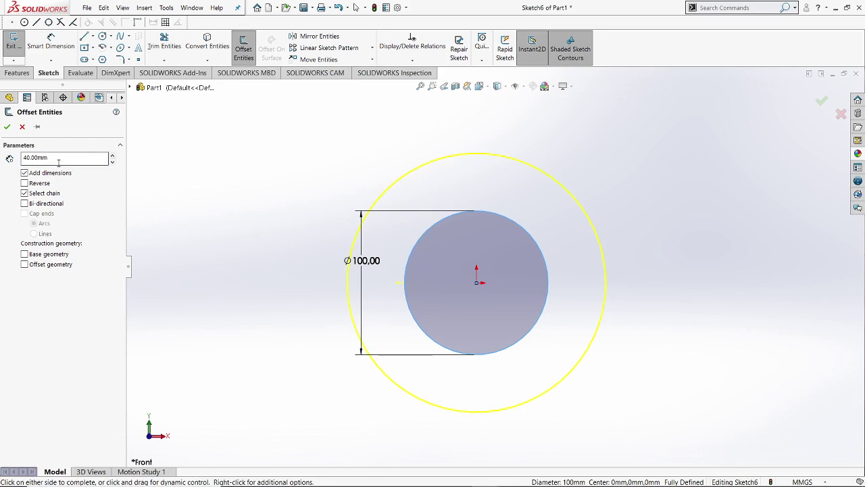
# Offset the 100 mm circle outward by 40 mm and reposition the offset dimension between the two circles
pyautogui.click(7, 127)
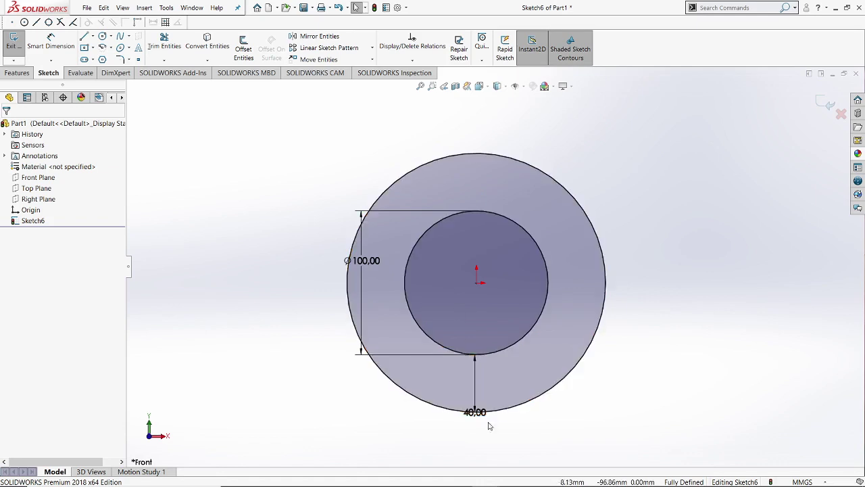
pyautogui.moveTo(485, 413); pyautogui.dragTo(505, 382)
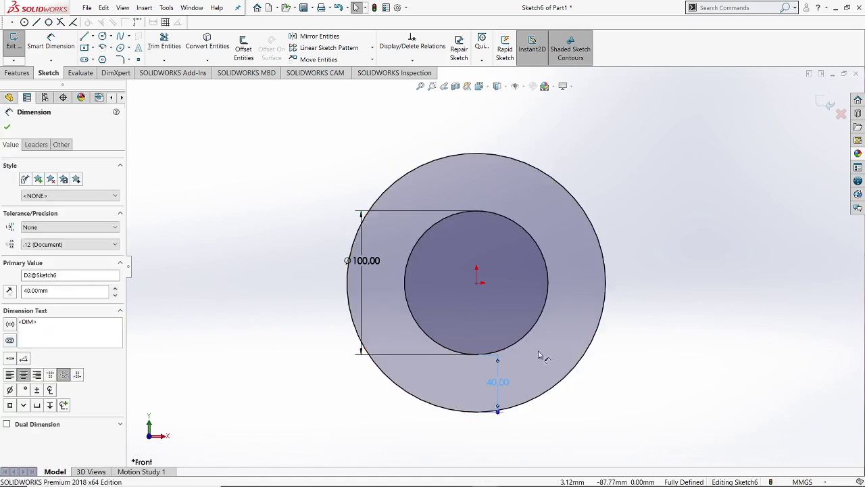
pyautogui.click(654, 263)
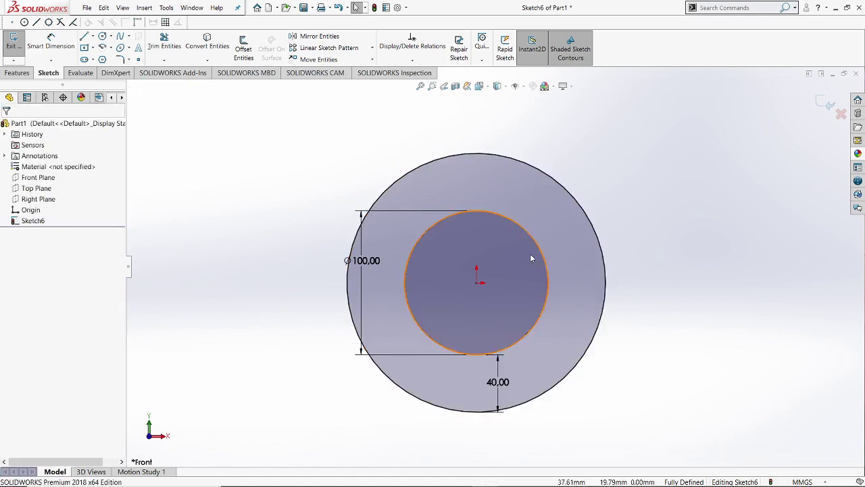
pyautogui.moveTo(499, 382)
pyautogui.mouseDown()
pyautogui.moveTo(514, 382)
pyautogui.moveTo(498, 384)
pyautogui.mouseUp()
pyautogui.click(607, 370)
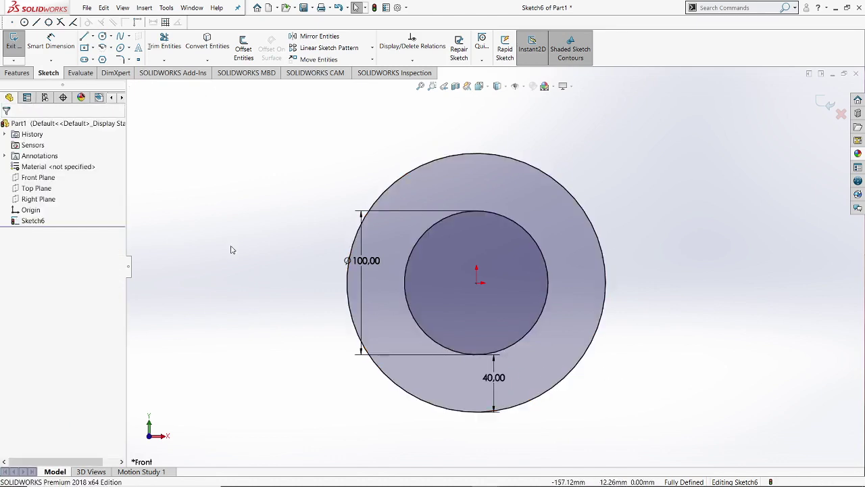
# Sketch a circle of about 20 mm radius centred on the top quadrant point of the outer circle
pyautogui.click(102, 37)
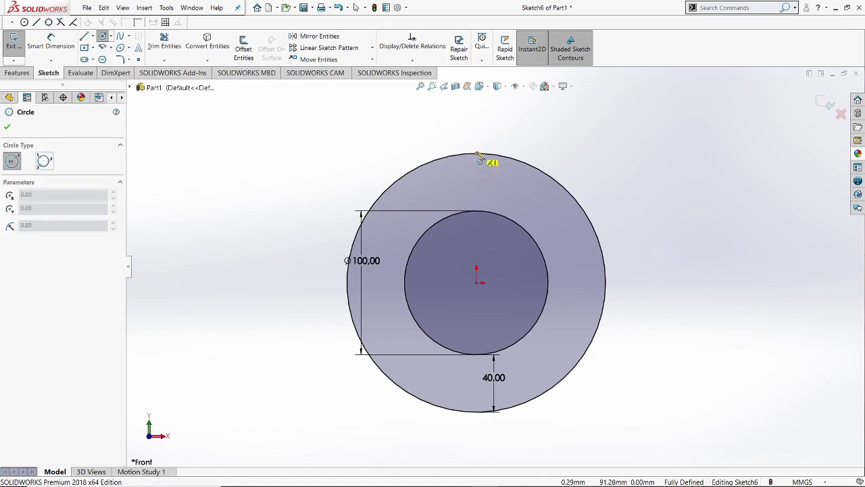
pyautogui.scroll(-1, 479, 155)
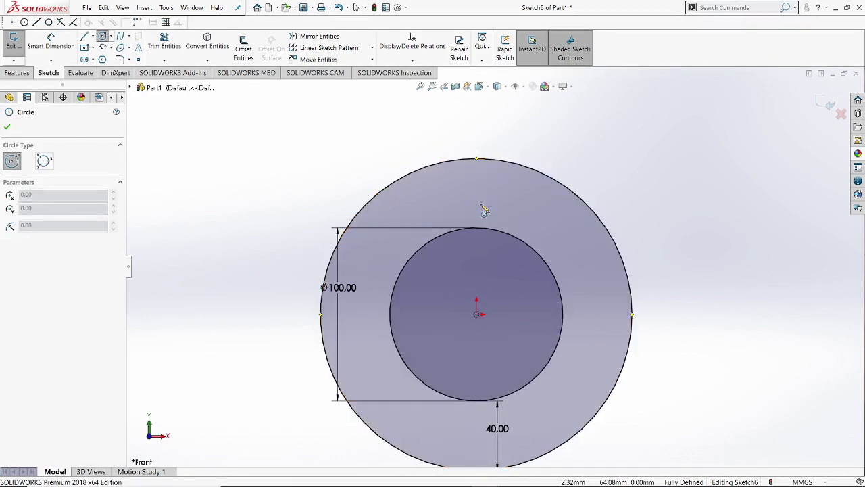
pyautogui.scroll(1, 497, 271)
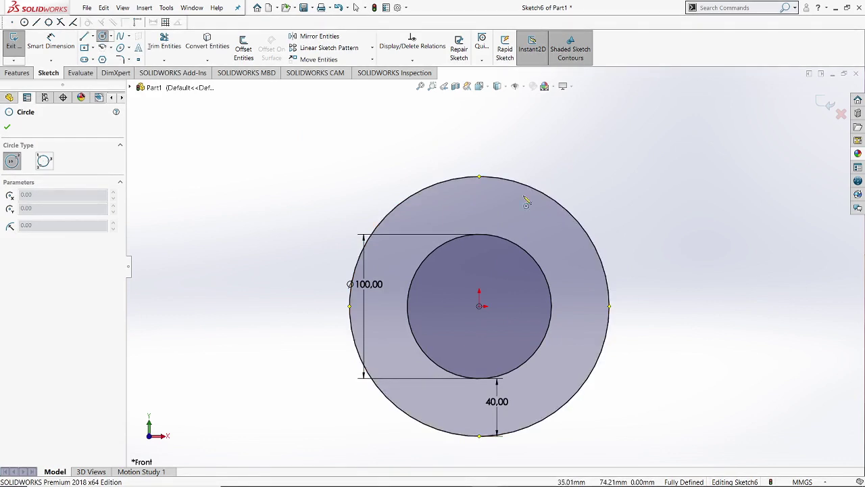
pyautogui.click(480, 178)
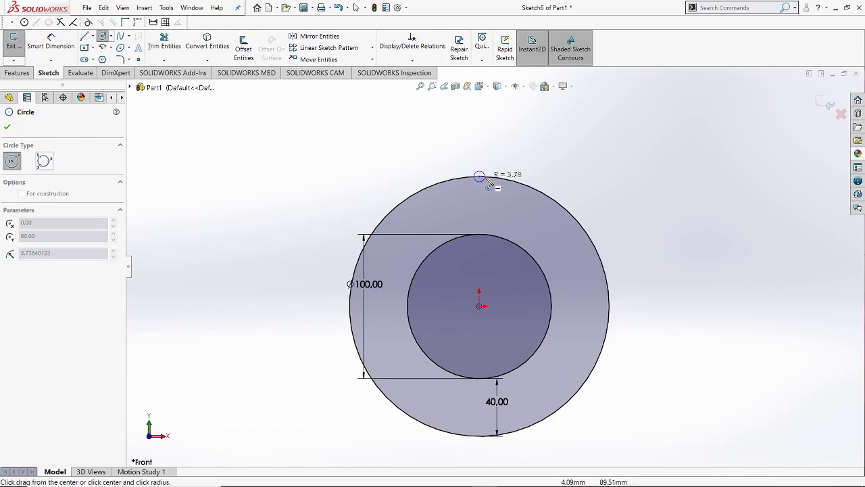
pyautogui.click(503, 197)
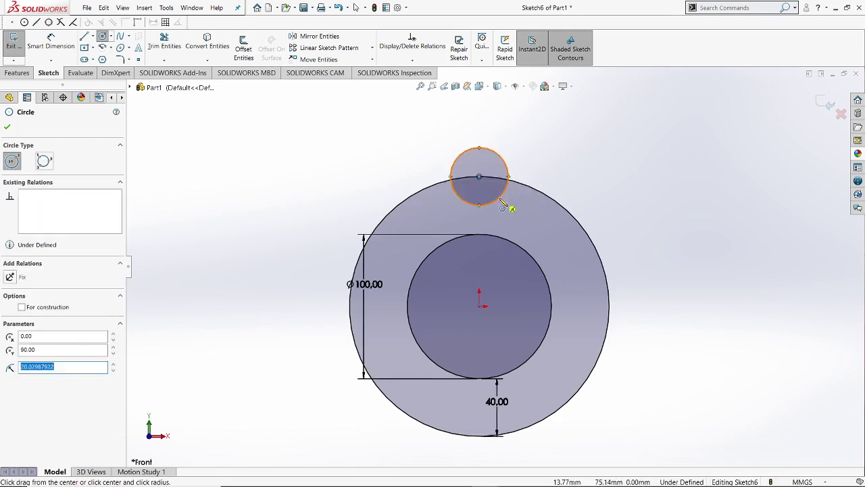
pyautogui.rightClick(489, 160)
pyautogui.click(511, 205)
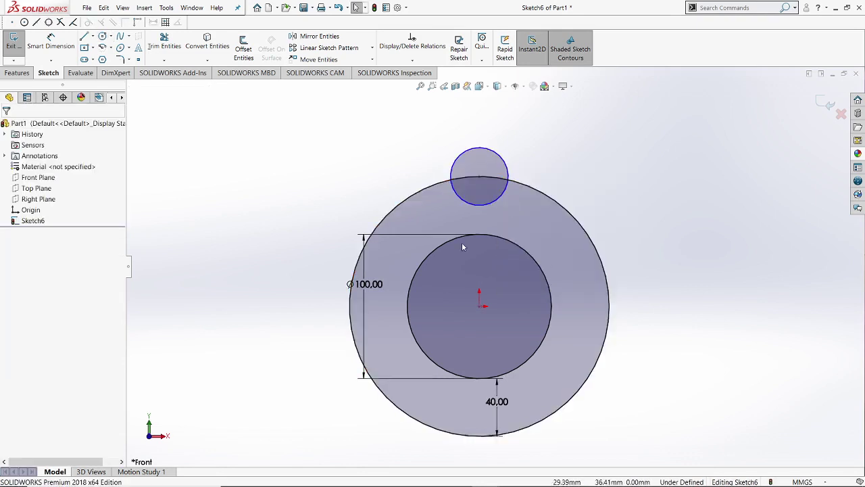
# Dimension the small top circle with a diameter of 35 mm
pyautogui.click(51, 42)
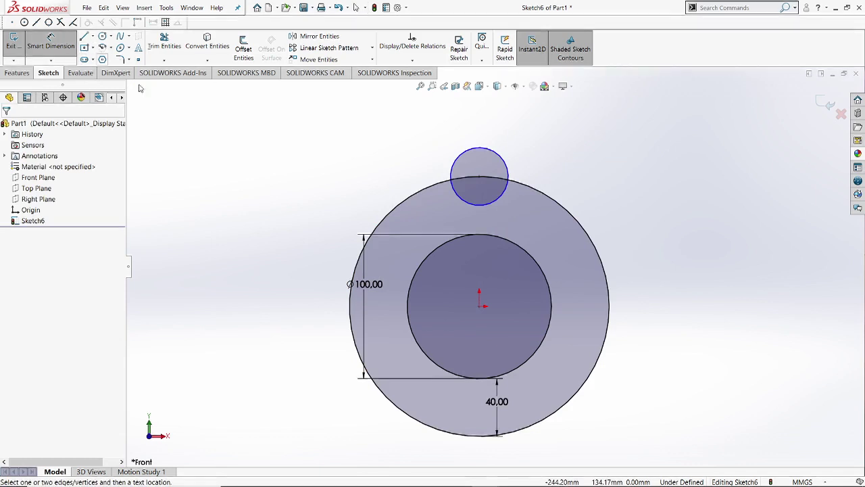
pyautogui.click(456, 163)
pyautogui.click(387, 177)
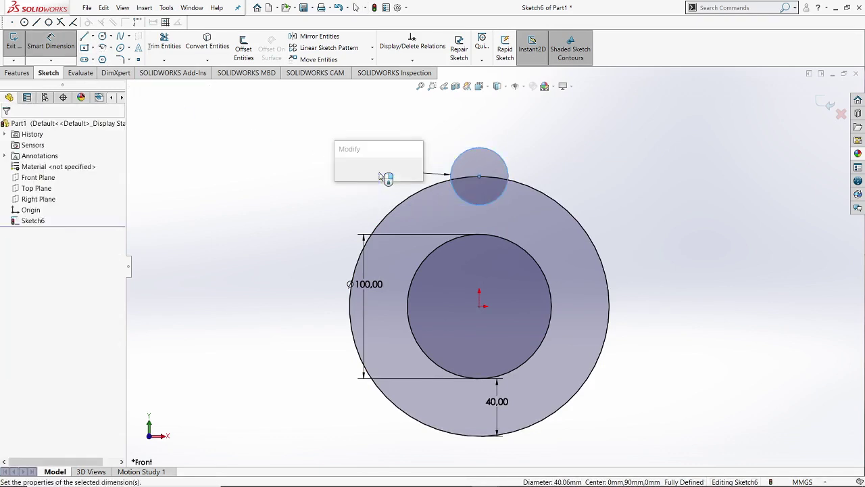
pyautogui.write('35')
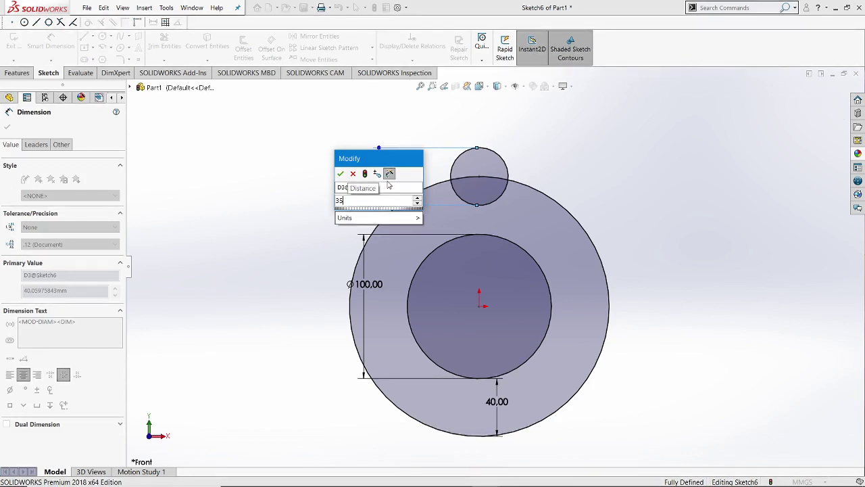
pyautogui.press('Return')
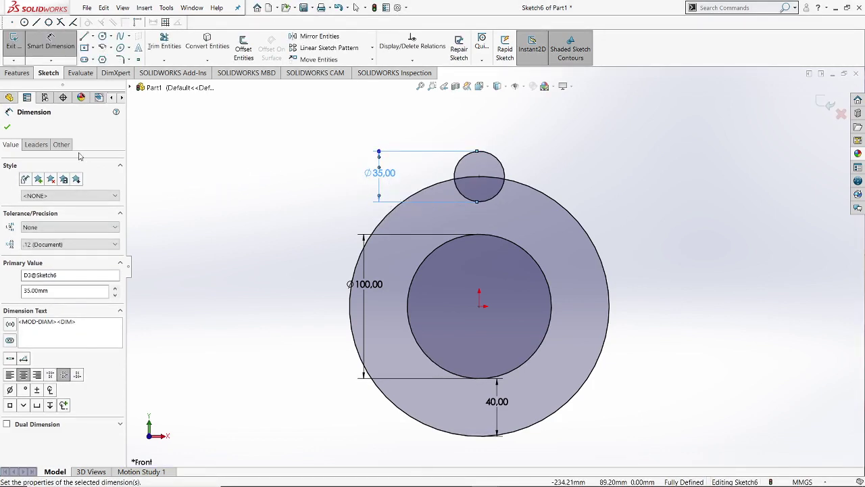
pyautogui.click(10, 128)
# Power-trim the overlap between the 35 mm circle and the outer circle, leaving a single outward lobe
pyautogui.scroll(-1, 616, 212)
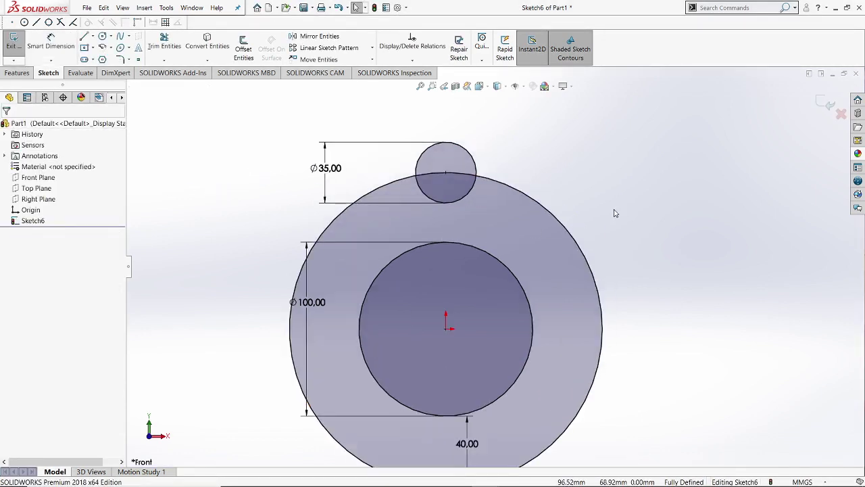
pyautogui.scroll(1, 620, 234)
pyautogui.scroll(-1, 548, 365)
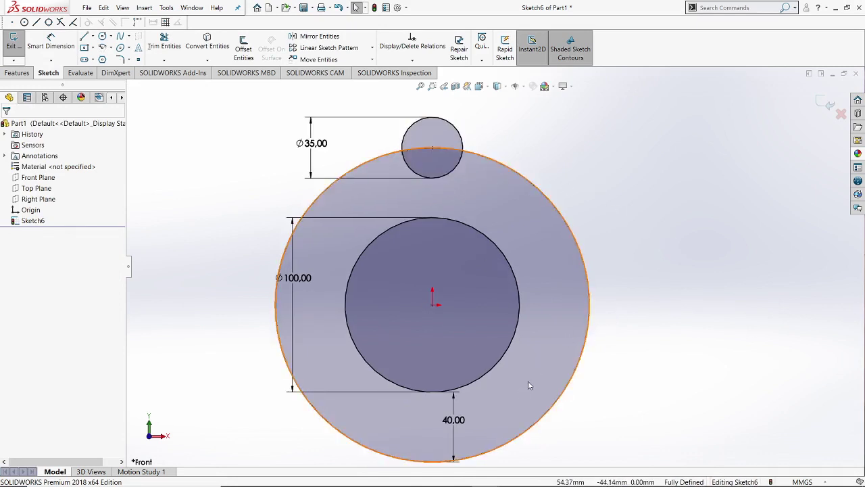
pyautogui.click(165, 49)
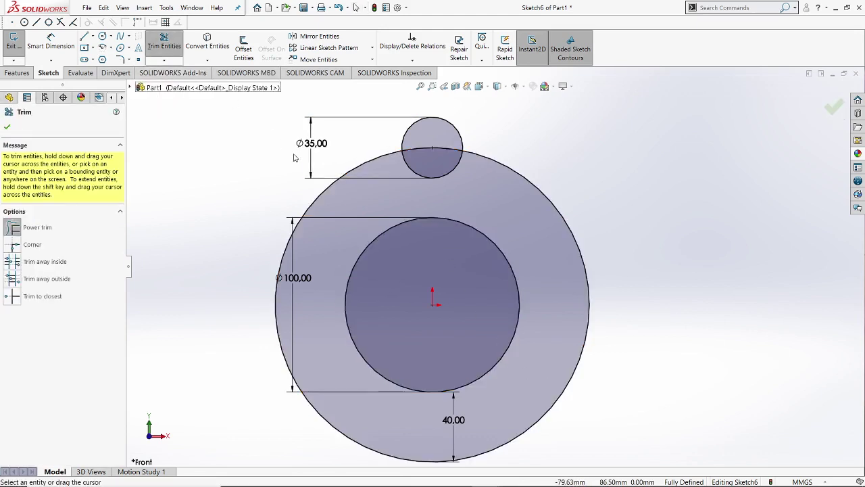
pyautogui.moveTo(480, 191)
pyautogui.mouseDown()
pyautogui.moveTo(444, 170)
pyautogui.moveTo(444, 145)
pyautogui.mouseUp()
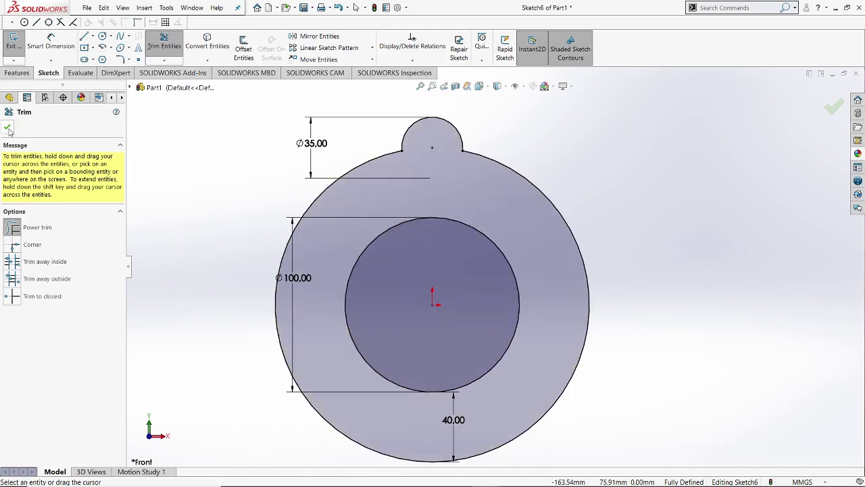
pyautogui.click(7, 128)
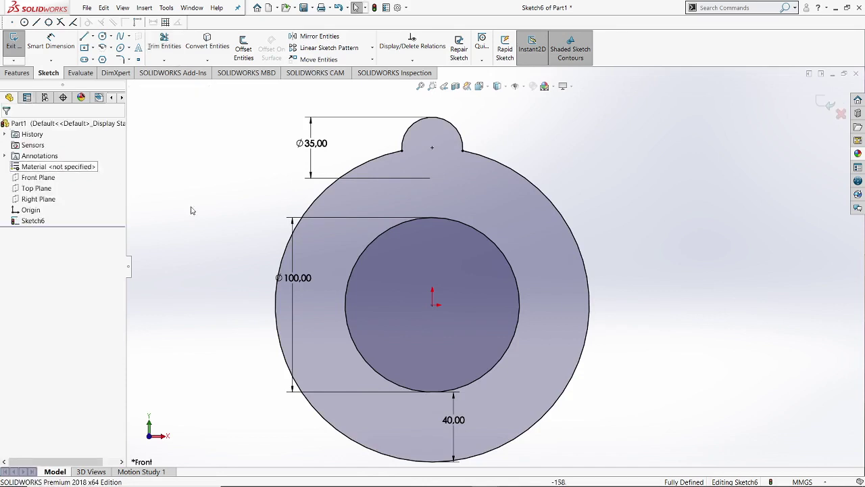
# Create a circular sketch pattern of the lobe arc with 8 equally spaced instances over 360 degrees about the origin
pyautogui.scroll(2, 475, 288)
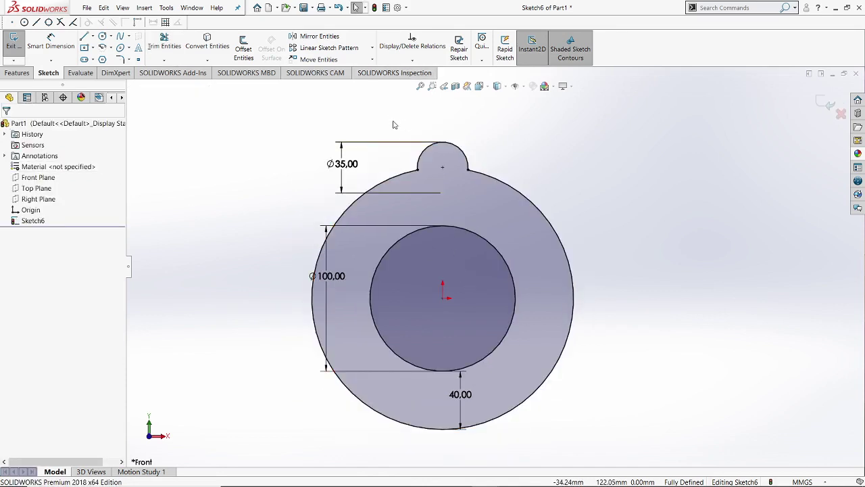
pyautogui.moveTo(365, 60)
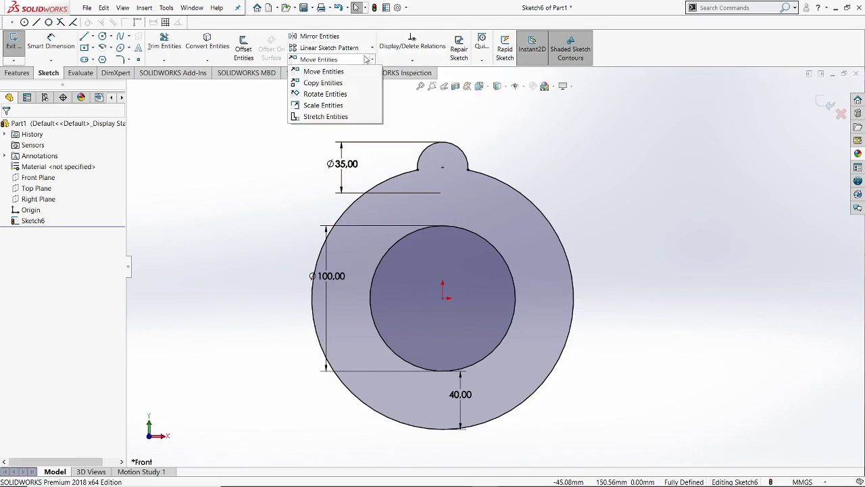
pyautogui.click(367, 72)
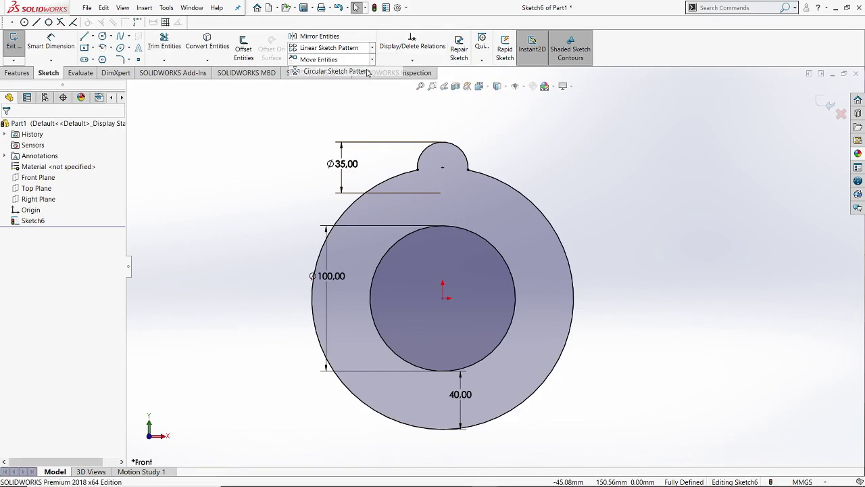
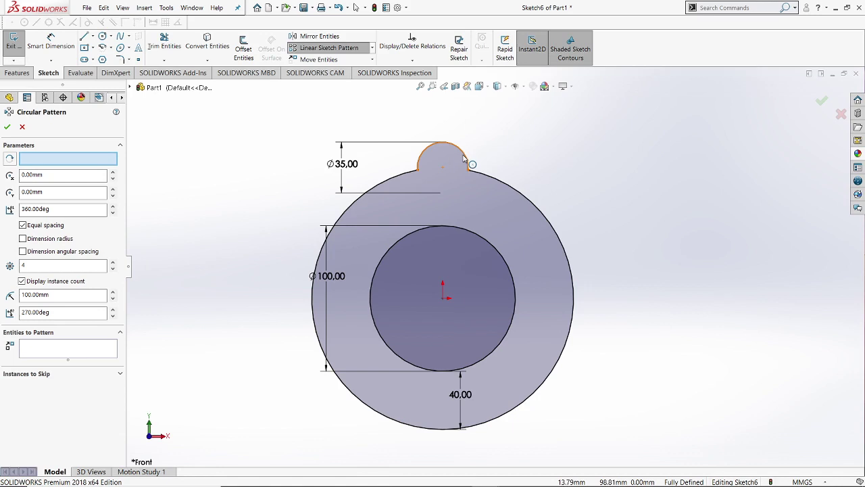
pyautogui.click(464, 158)
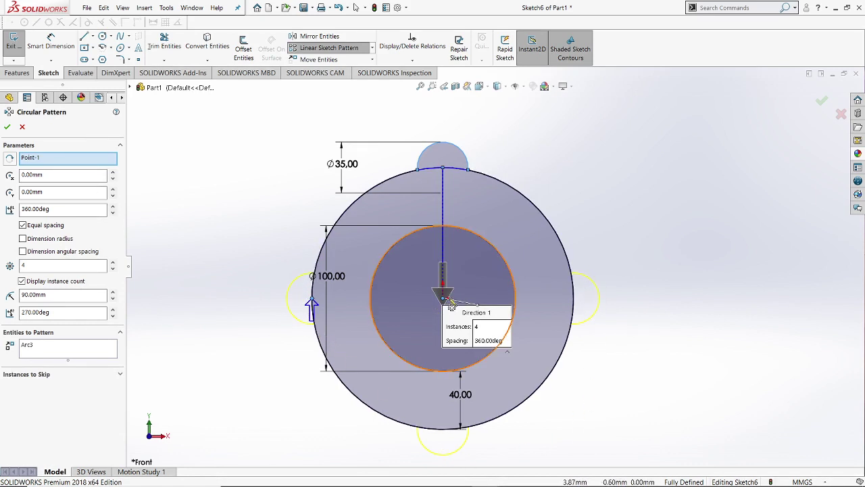
pyautogui.click(114, 263)
pyautogui.click(114, 263)
pyautogui.click(114, 262)
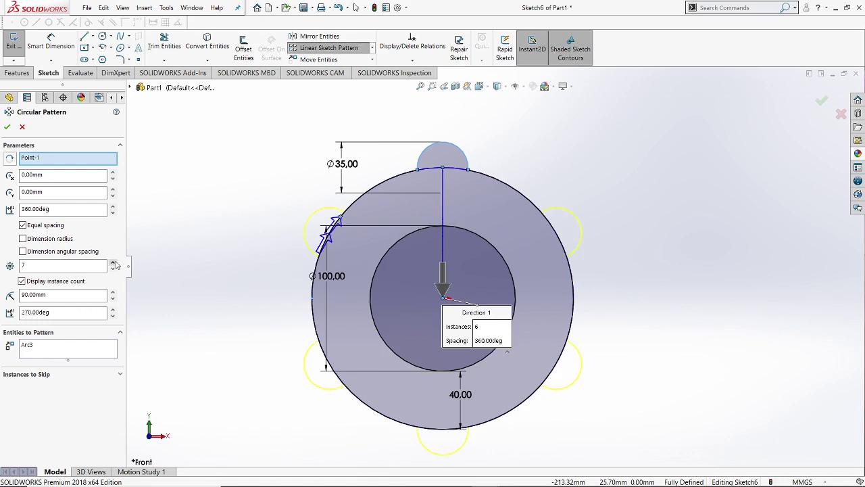
pyautogui.click(114, 262)
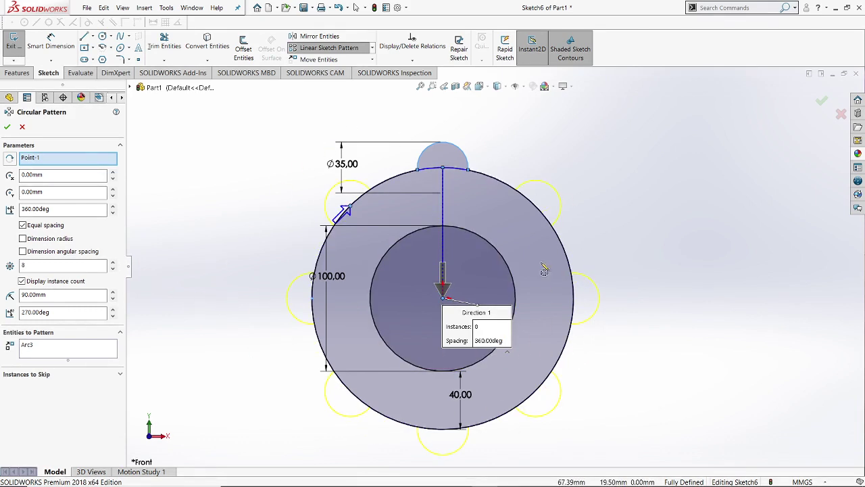
pyautogui.click(6, 127)
pyautogui.click(187, 193)
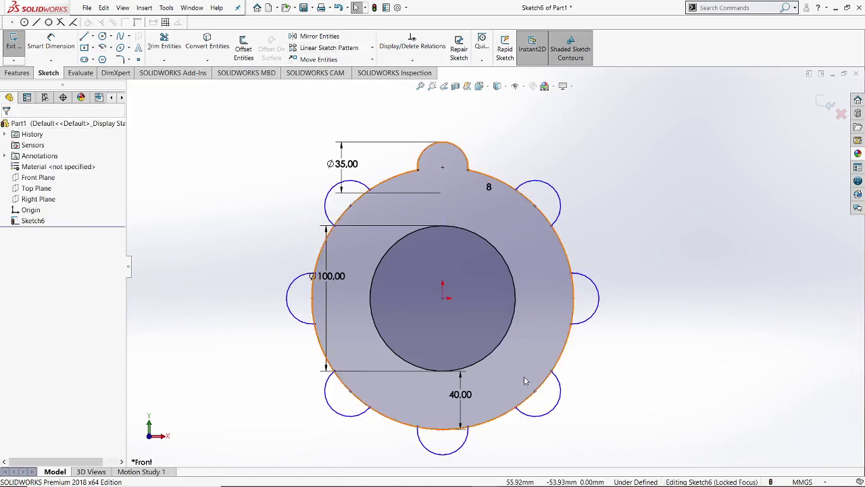
# Power-trim the outer circle's segments inside the seven patterned lobes to form one continuous outline
pyautogui.scroll(1, 499, 367)
pyautogui.scroll(-1, 499, 367)
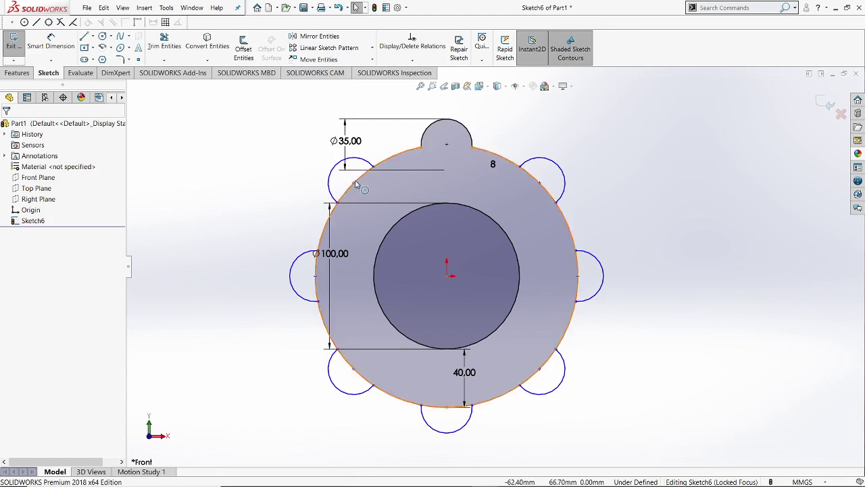
pyautogui.click(165, 44)
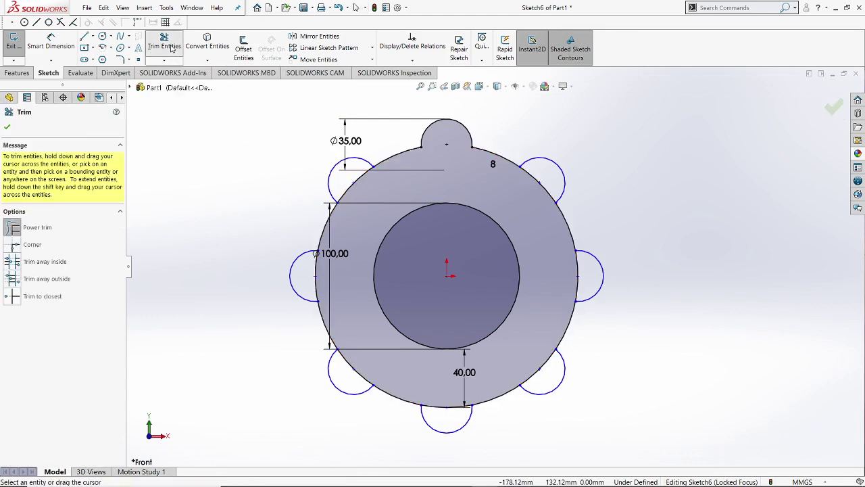
pyautogui.moveTo(363, 184)
pyautogui.mouseDown()
pyautogui.moveTo(475, 197)
pyautogui.moveTo(541, 182)
pyautogui.mouseUp()
pyautogui.moveTo(547, 253); pyautogui.dragTo(574, 281)
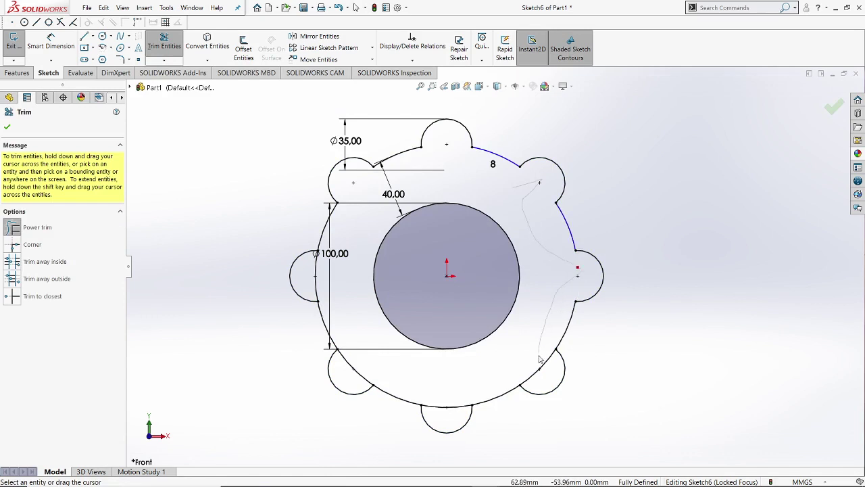
pyautogui.moveTo(540, 359); pyautogui.dragTo(539, 367)
pyautogui.moveTo(454, 412); pyautogui.dragTo(352, 373)
pyautogui.moveTo(331, 287); pyautogui.dragTo(319, 288)
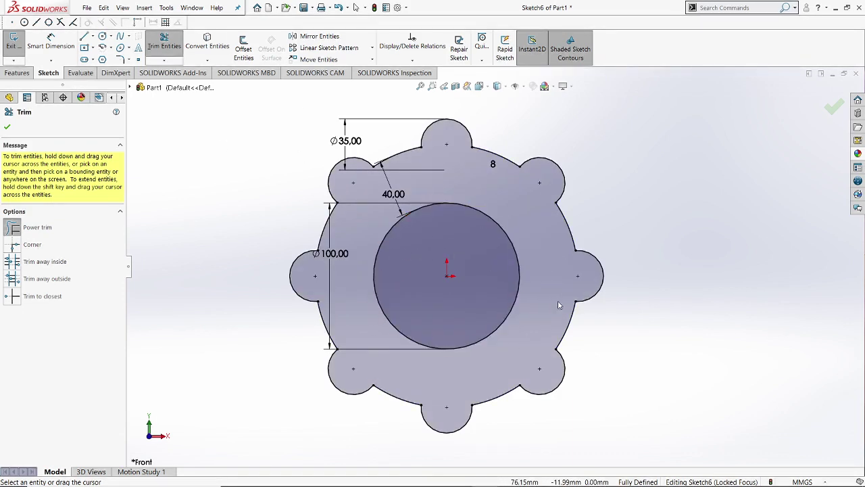
pyautogui.click(8, 127)
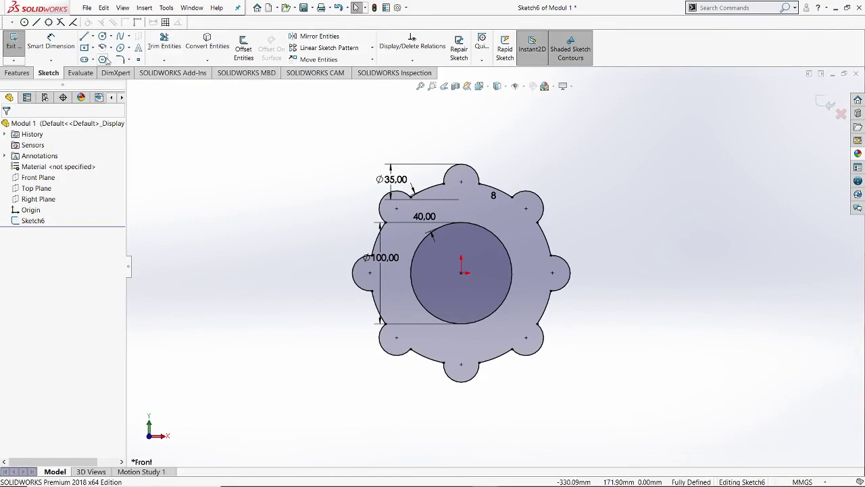
# Sketch a circle with a radius of about 12.3 mm, concentric with the flange's top lobe
pyautogui.click(103, 37)
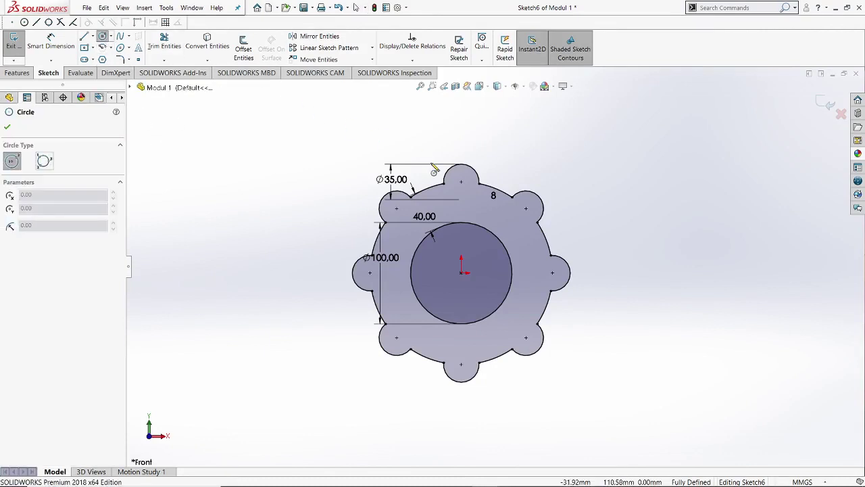
pyautogui.click(461, 182)
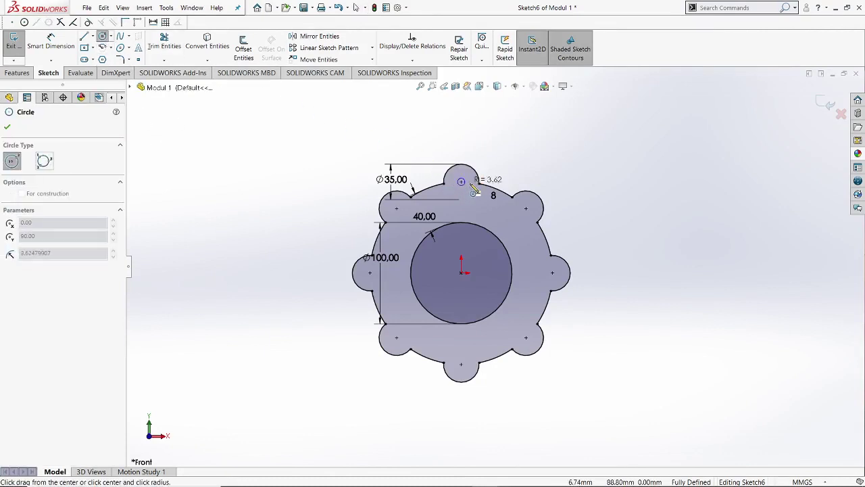
pyautogui.click(476, 193)
pyautogui.rightClick(478, 194)
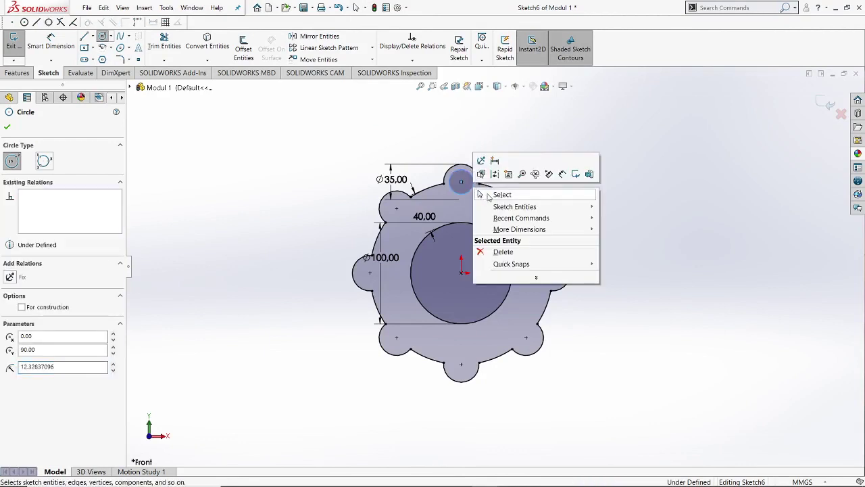
pyautogui.click(488, 196)
# Dimension the hole circle in the top lobe with a diameter of 21.46 mm
pyautogui.scroll(-2, 429, 332)
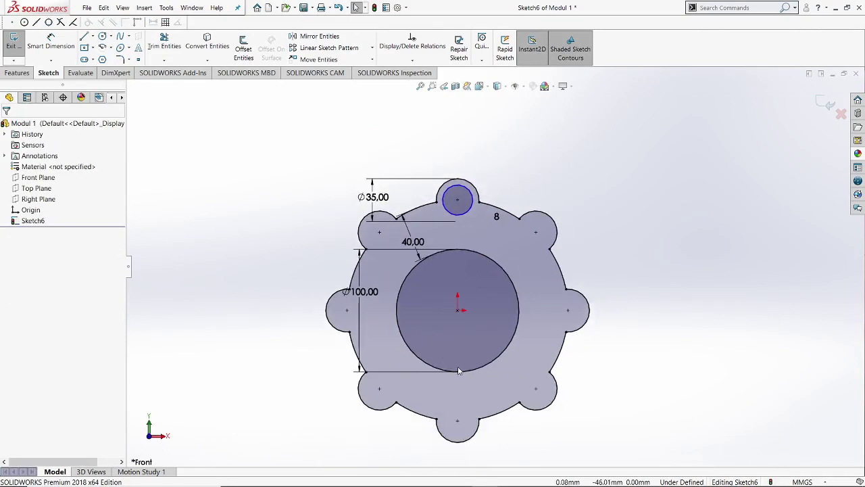
pyautogui.scroll(-2, 458, 370)
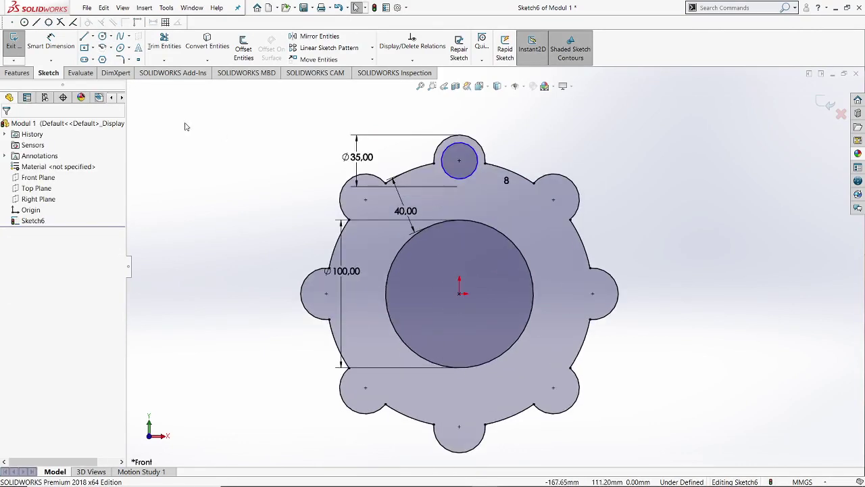
pyautogui.click(459, 156)
pyautogui.click(310, 177)
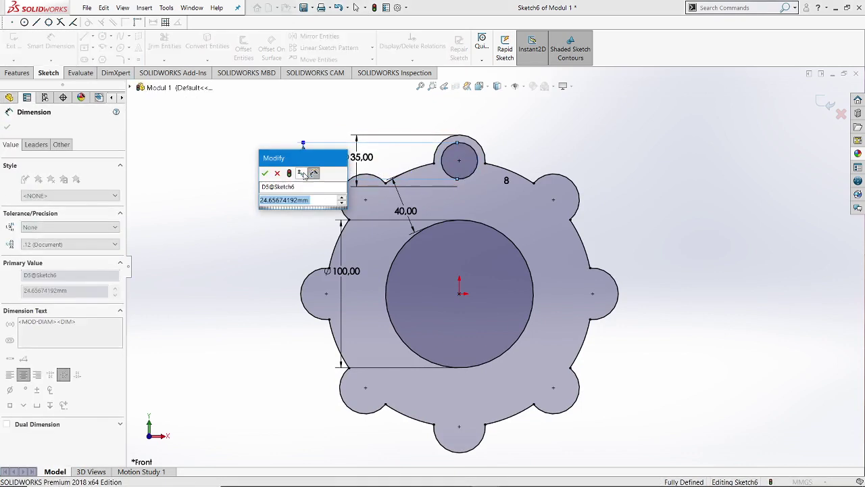
pyautogui.write('221')
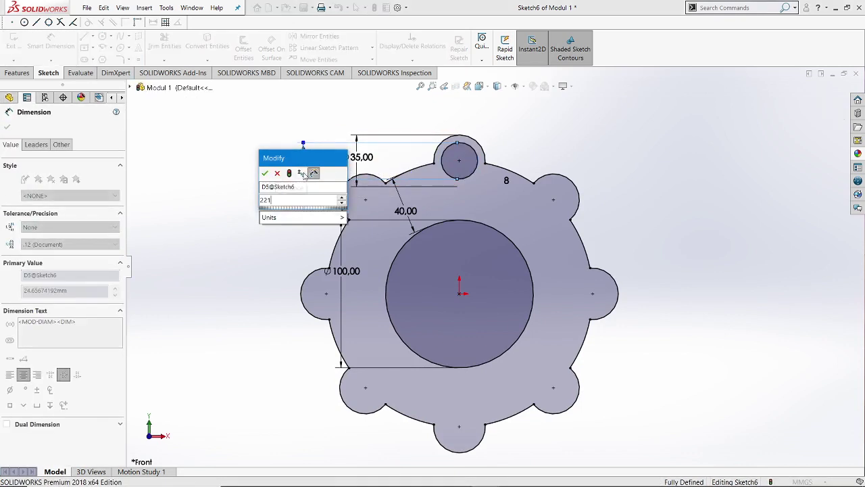
pyautogui.press('BackSpace')
pyautogui.press('BackSpace')
pyautogui.write('1.46')
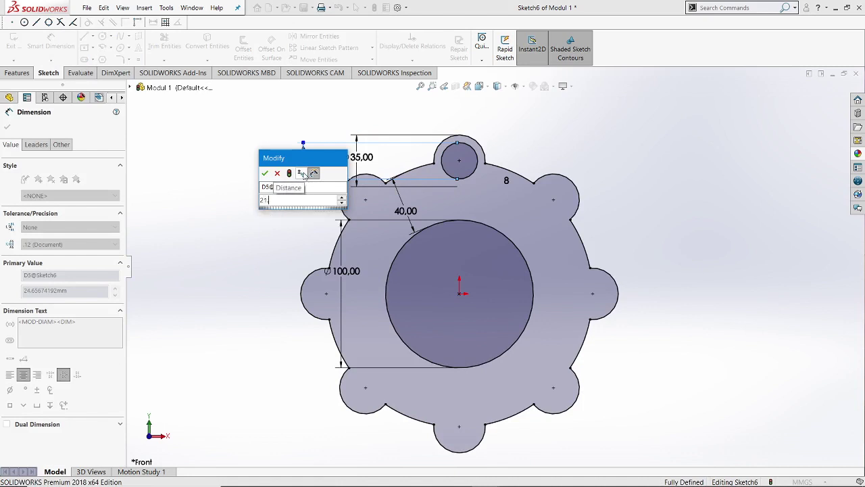
pyautogui.press('Return')
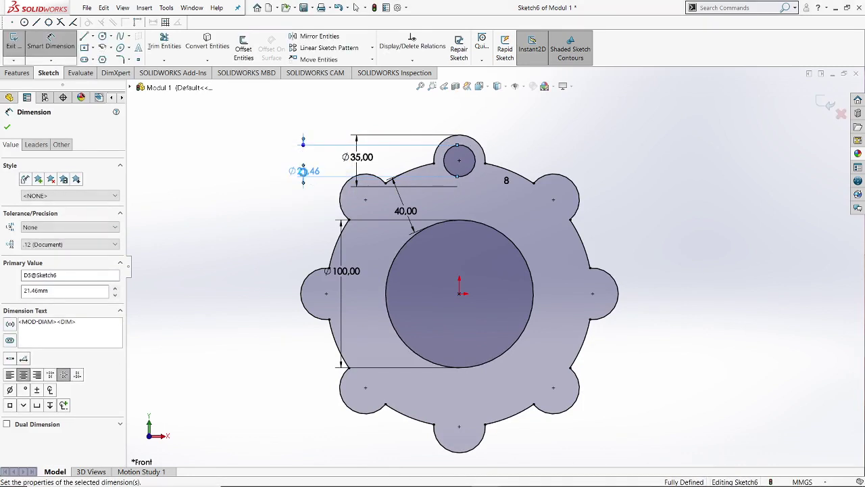
pyautogui.click(645, 173)
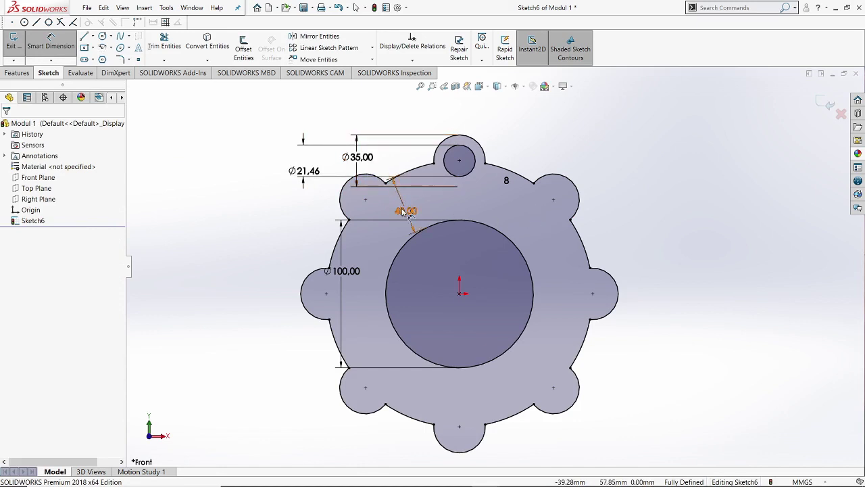
# Rearrange the 40, 35, 21.46 and 100 mm dimension labels closer to the flange geometry
pyautogui.moveTo(407, 212); pyautogui.dragTo(441, 204)
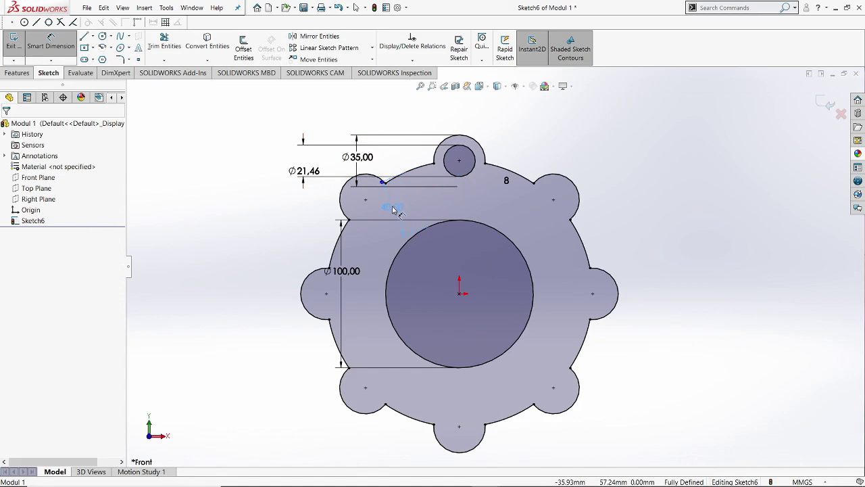
pyautogui.moveTo(411, 203); pyautogui.dragTo(410, 203)
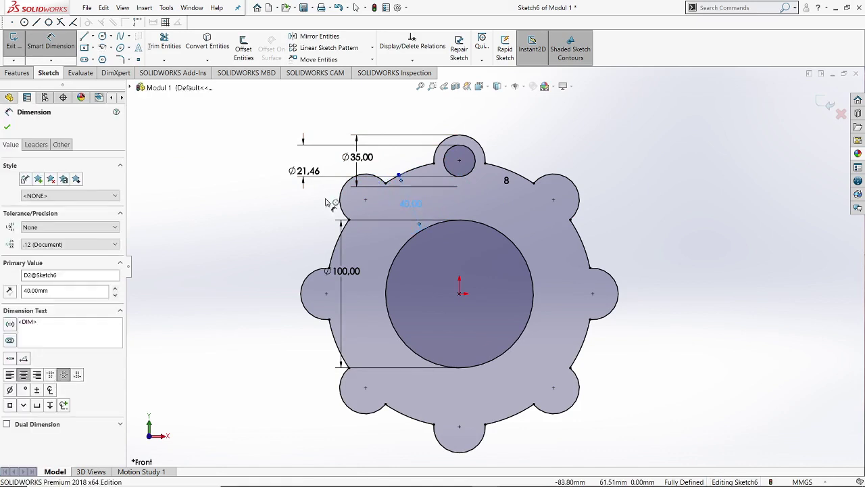
pyautogui.click(220, 167)
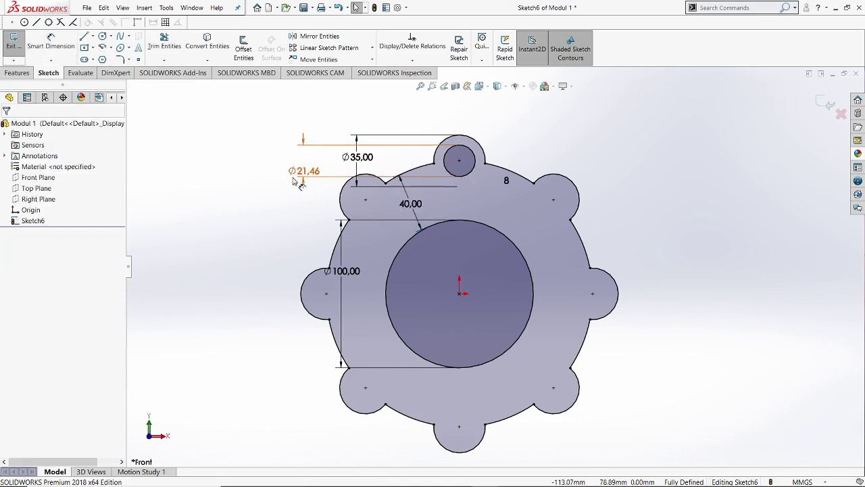
pyautogui.moveTo(305, 175); pyautogui.dragTo(356, 157)
pyautogui.click(526, 155)
pyautogui.click(536, 167)
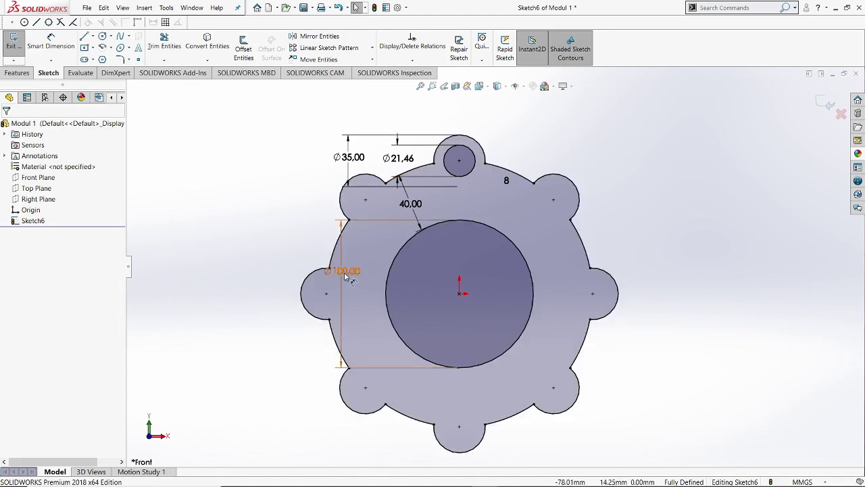
pyautogui.moveTo(343, 271); pyautogui.dragTo(362, 271)
pyautogui.click(692, 306)
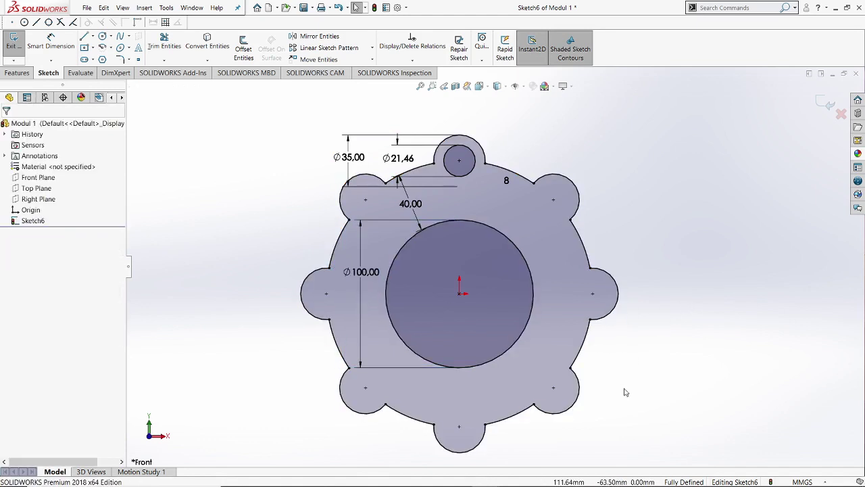
# Sketch a vertical centerline about 147 mm long downward from the lowest point of the flange's bottom lobe
pyautogui.scroll(4, 591, 392)
pyautogui.scroll(-1, 547, 263)
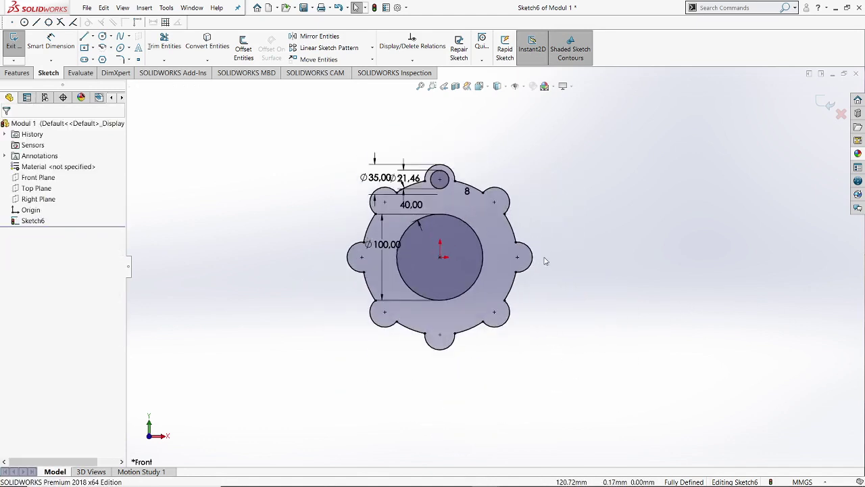
pyautogui.scroll(-1, 480, 346)
pyautogui.scroll(2, 477, 364)
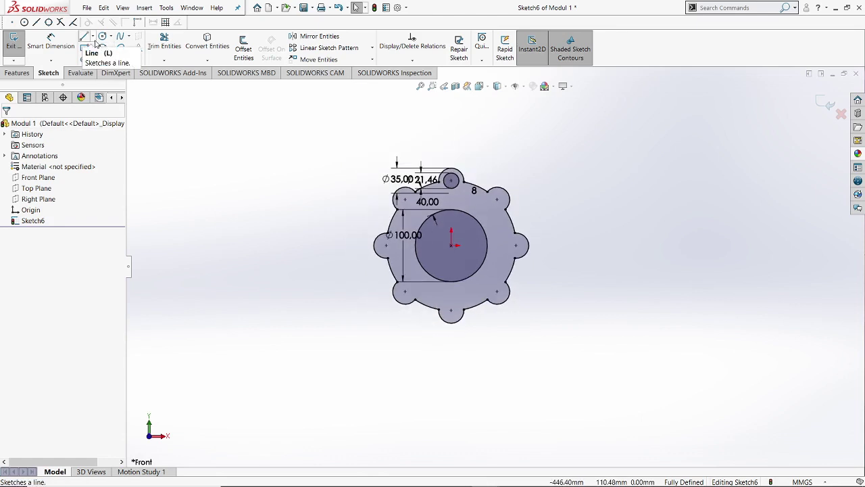
pyautogui.click(93, 37)
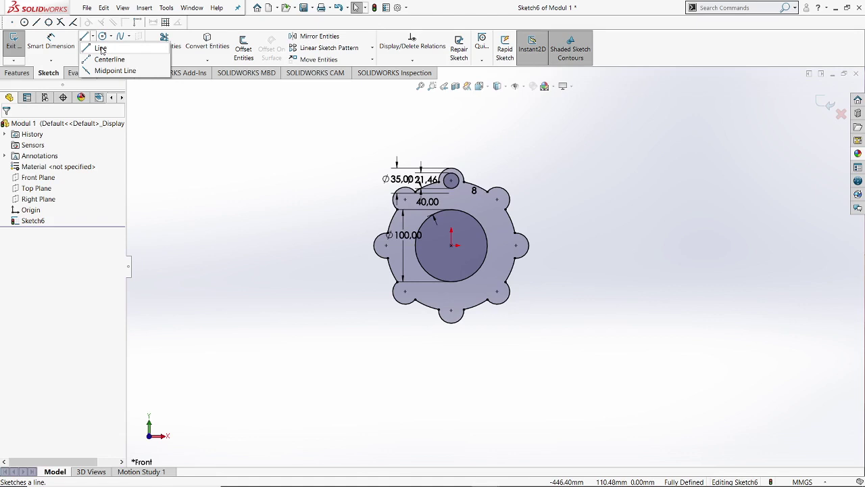
pyautogui.click(108, 60)
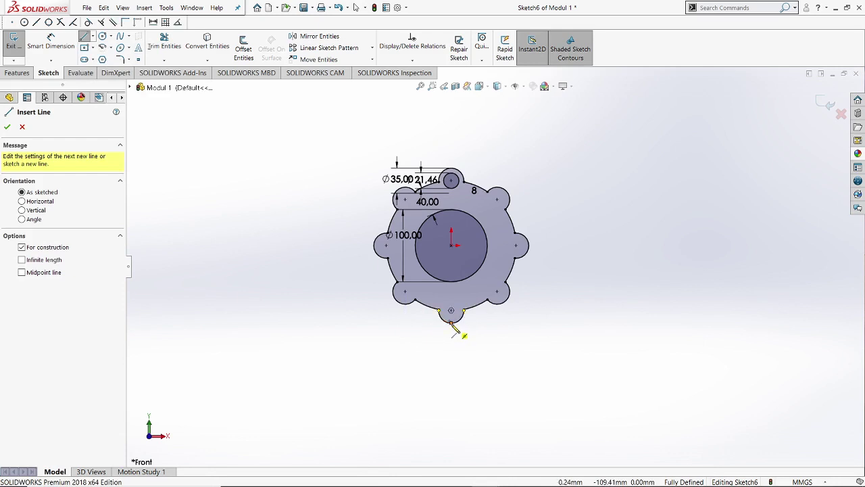
pyautogui.click(451, 323)
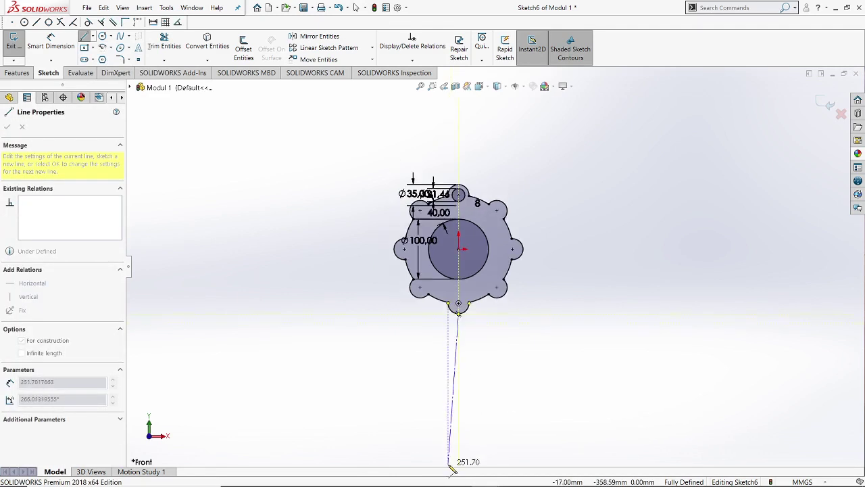
pyautogui.scroll(-1, 461, 358)
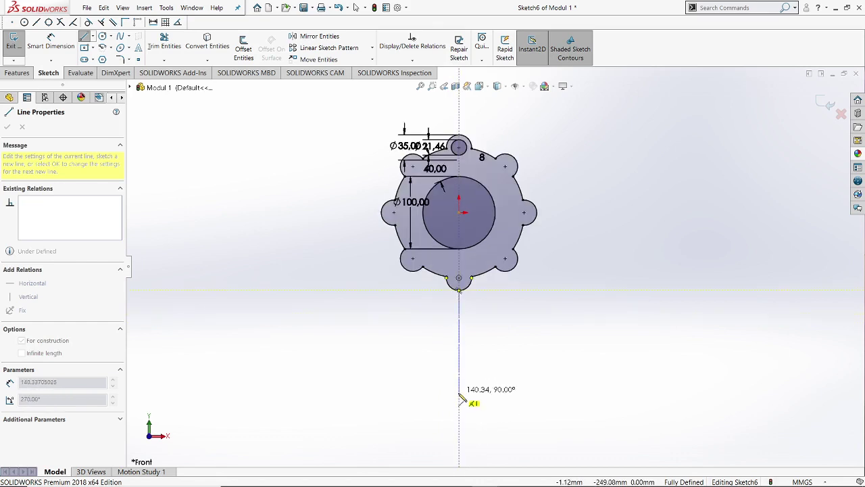
pyautogui.click(459, 397)
pyautogui.rightClick(544, 377)
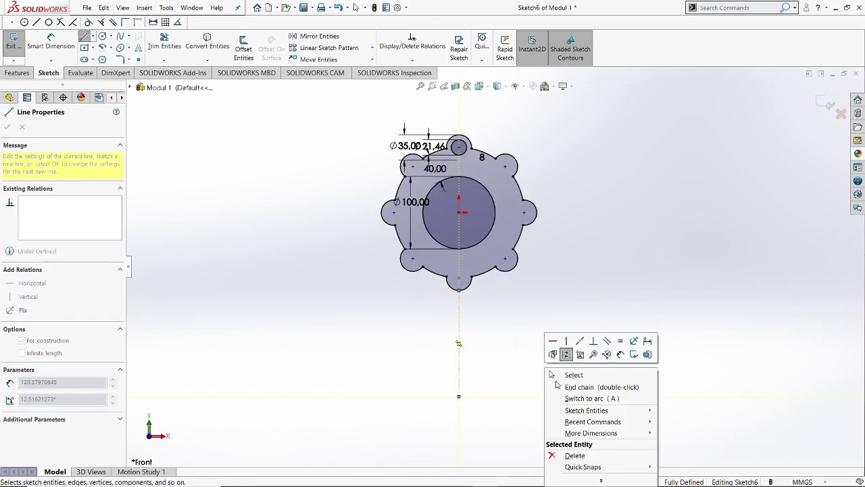
pyautogui.click(560, 375)
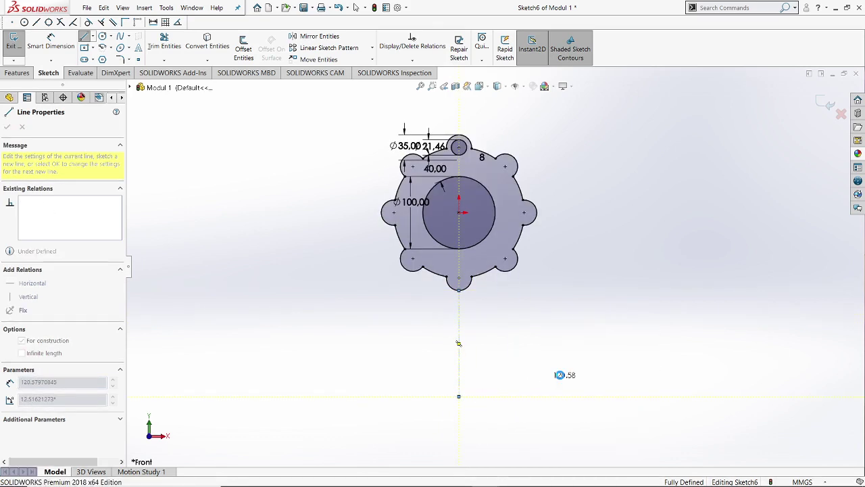
# Dimension the vertical centerline below the flange with a length of 165.82 mm
pyautogui.click(63, 45)
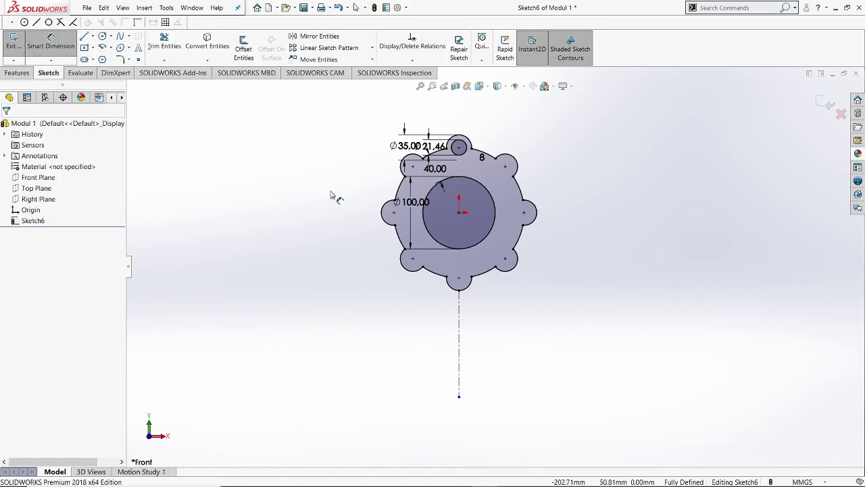
pyautogui.click(460, 345)
pyautogui.click(406, 337)
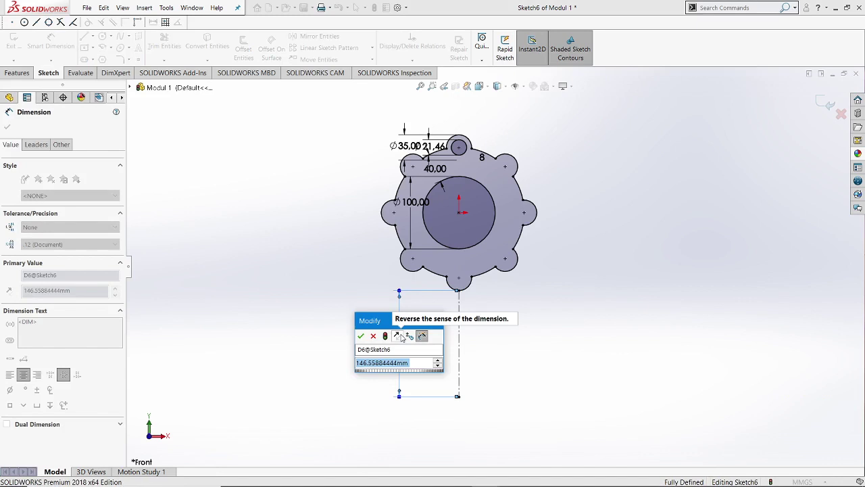
pyautogui.write('165')
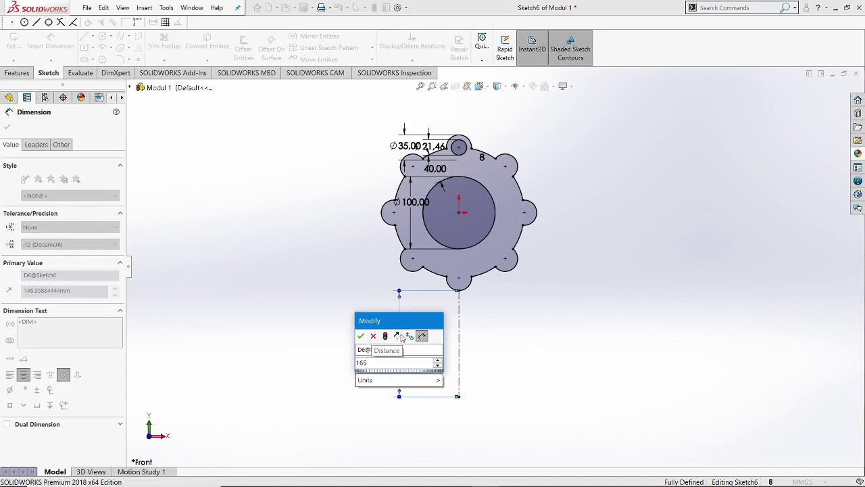
pyautogui.write('.82')
pyautogui.press('Return')
pyautogui.rightClick(542, 350)
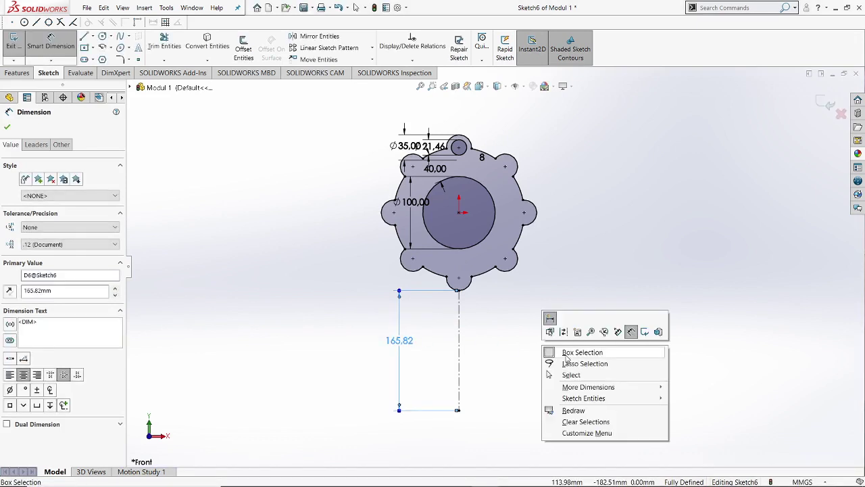
pyautogui.click(581, 376)
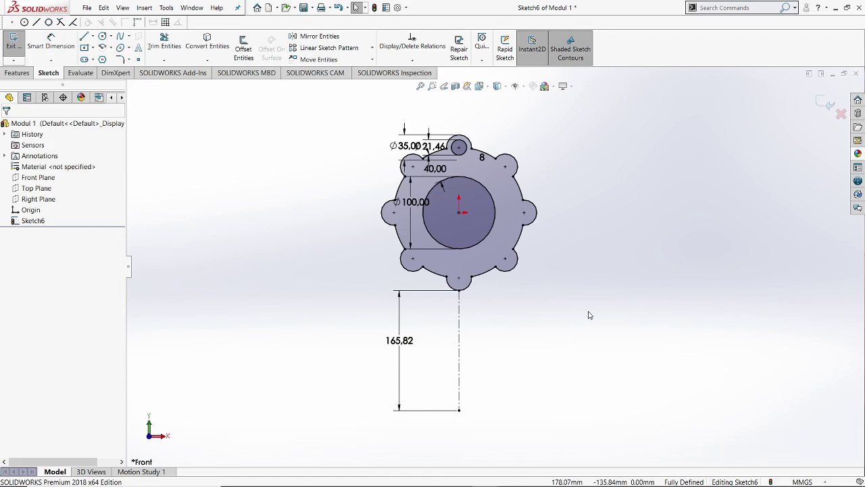
# Sketch a horizontal midpoint line about 301 mm long, centred on the midpoint of the vertical centerline
pyautogui.scroll(-1, 529, 305)
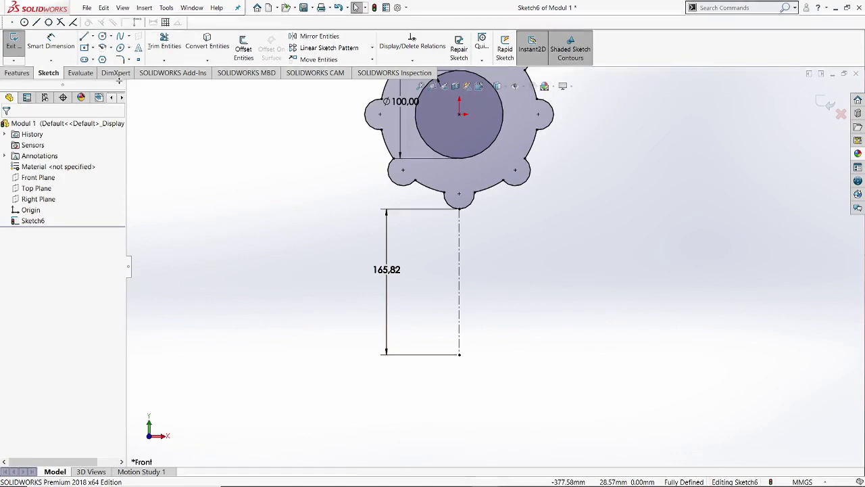
pyautogui.click(93, 39)
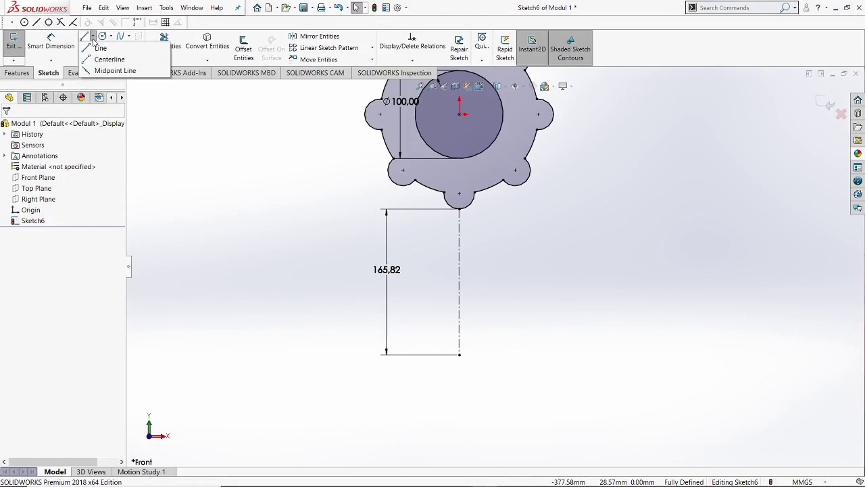
pyautogui.click(103, 70)
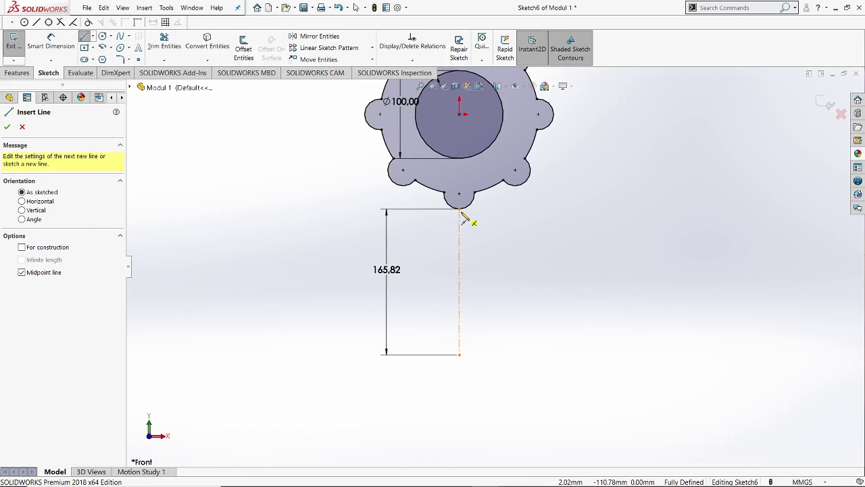
pyautogui.click(459, 281)
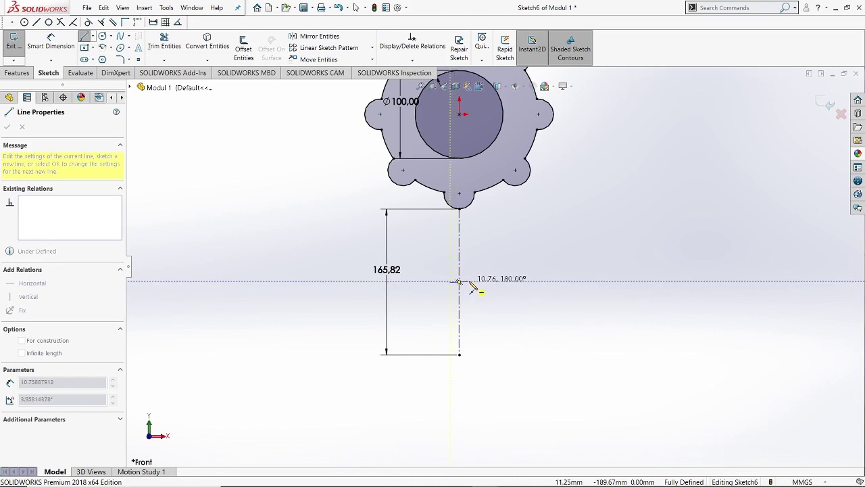
pyautogui.click(592, 283)
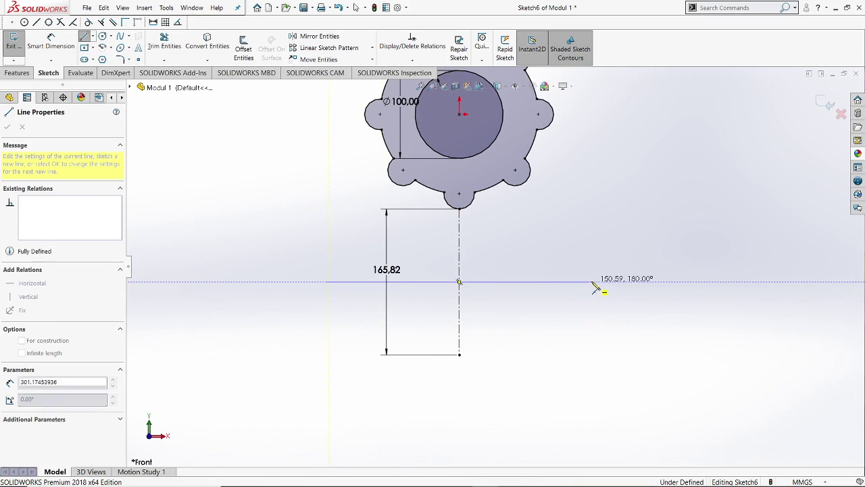
pyautogui.rightClick(620, 277)
pyautogui.click(621, 277)
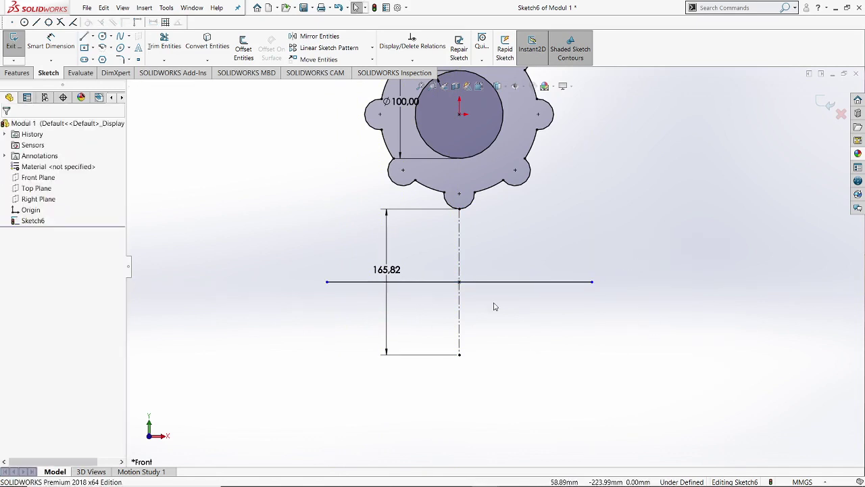
# Dimension the horizontal line crossing the vertical centerline with a length of 280 mm and dismiss the unsaved document notification
pyautogui.click(530, 288)
pyautogui.click(538, 315)
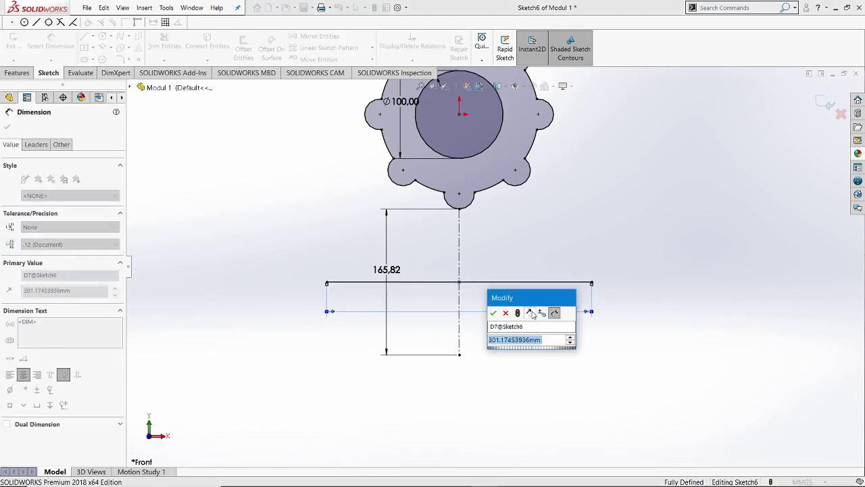
pyautogui.write('280')
pyautogui.press('Return')
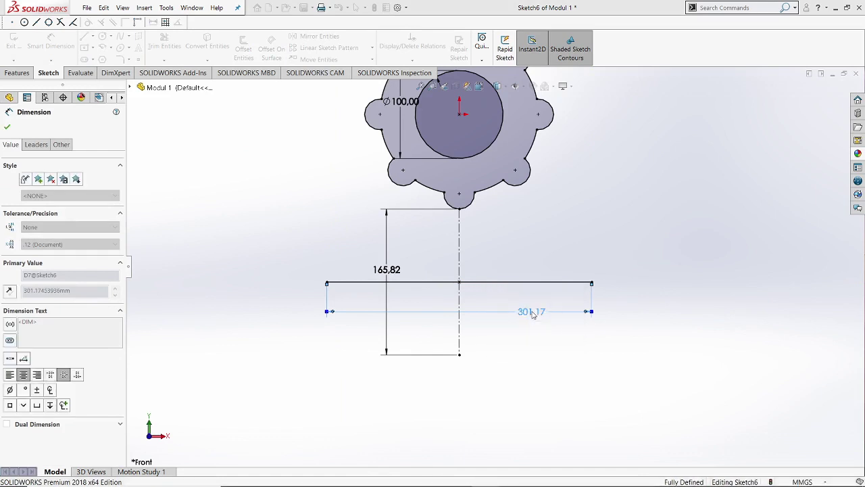
pyautogui.scroll(1, 550, 345)
pyautogui.click(553, 343)
pyautogui.scroll(-1, 554, 342)
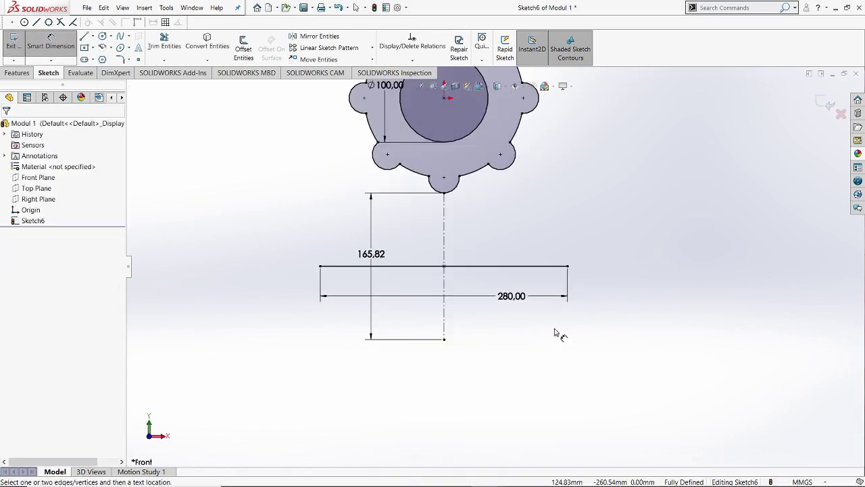
pyautogui.press('Escape')
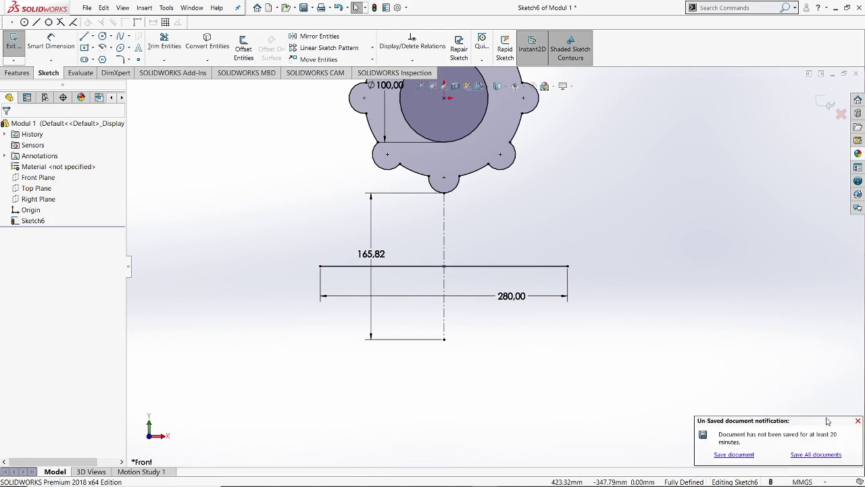
pyautogui.click(858, 421)
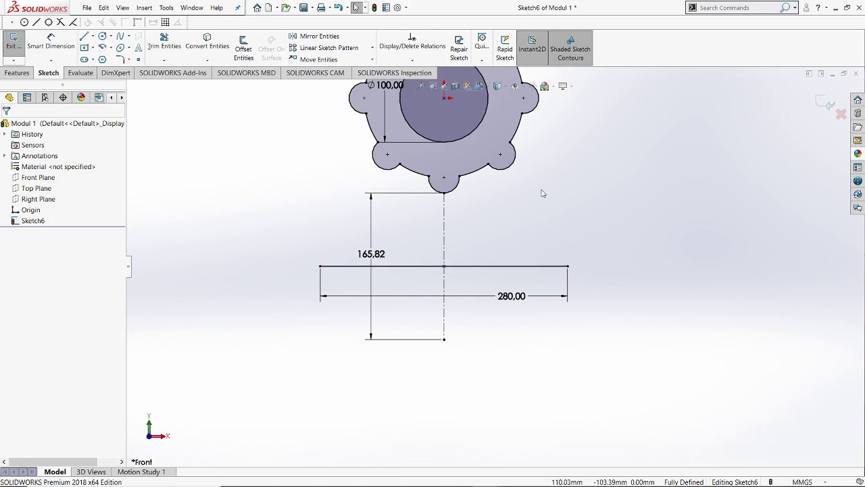
# Convert the 280 mm horizontal line below the flange to construction geometry
pyautogui.click(531, 267)
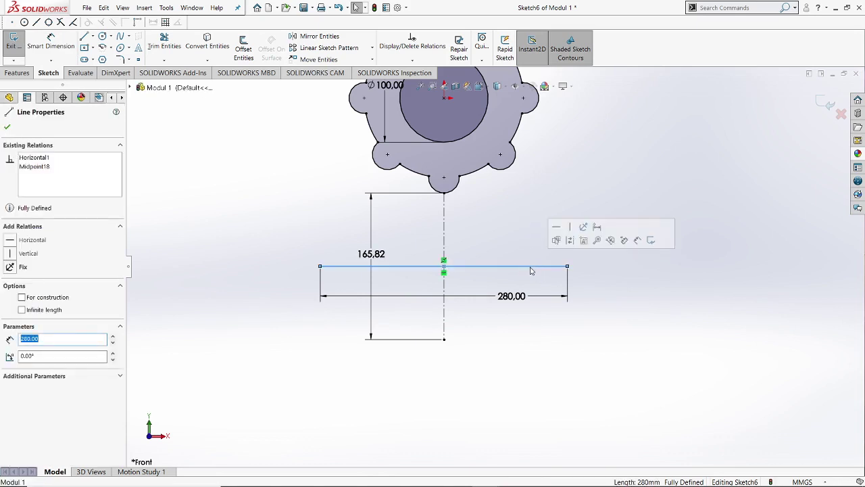
pyautogui.click(21, 298)
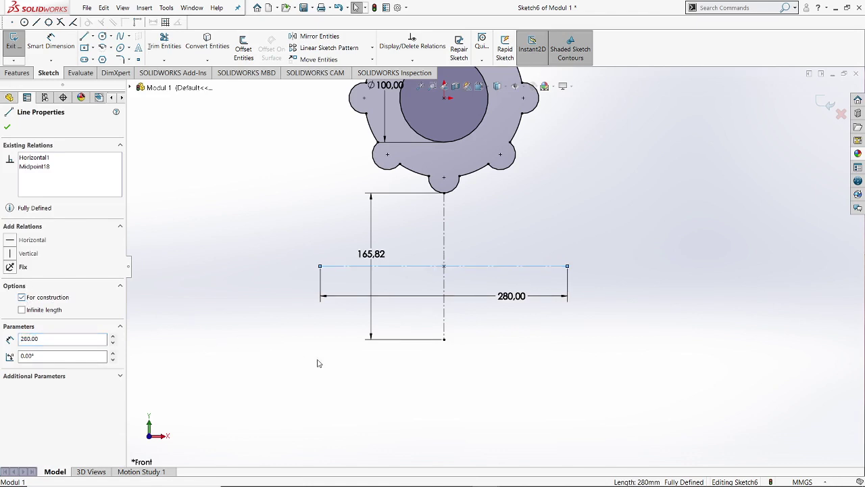
pyautogui.click(369, 361)
pyautogui.scroll(-2, 528, 280)
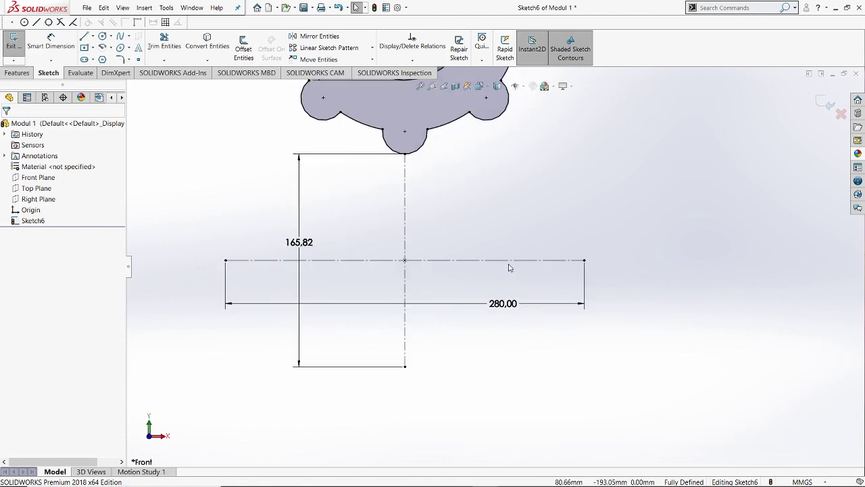
pyautogui.scroll(1, 514, 264)
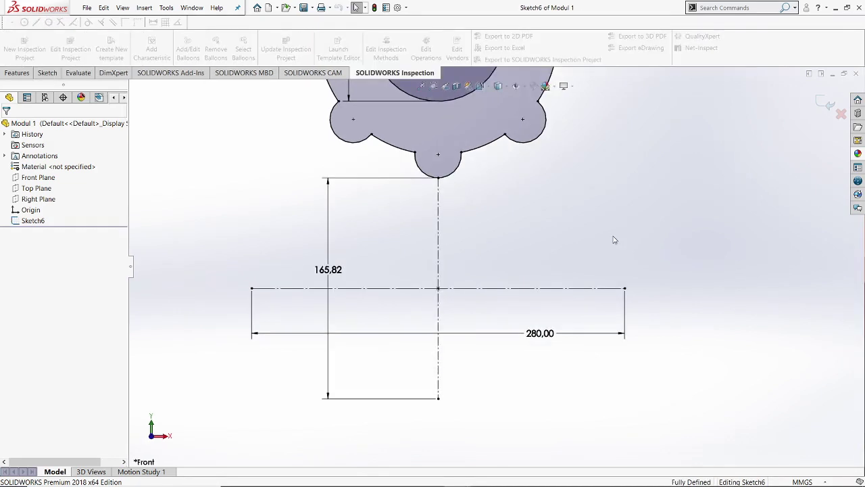
pyautogui.click(521, 290)
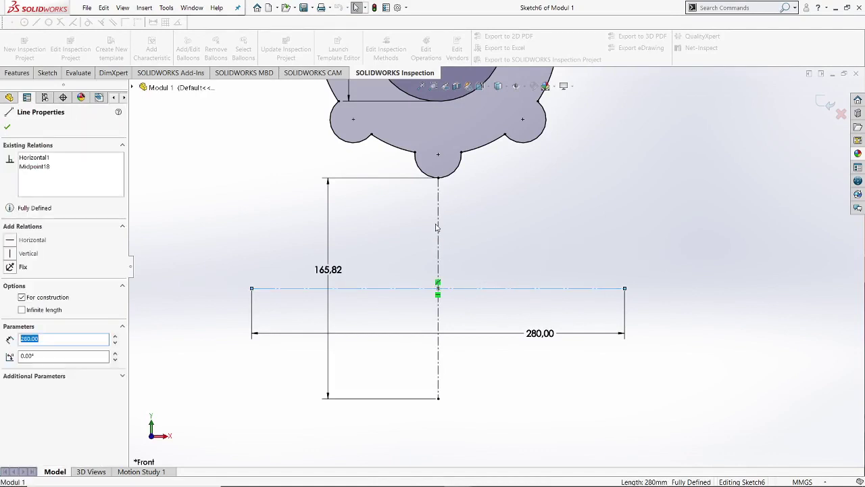
pyautogui.press('Escape')
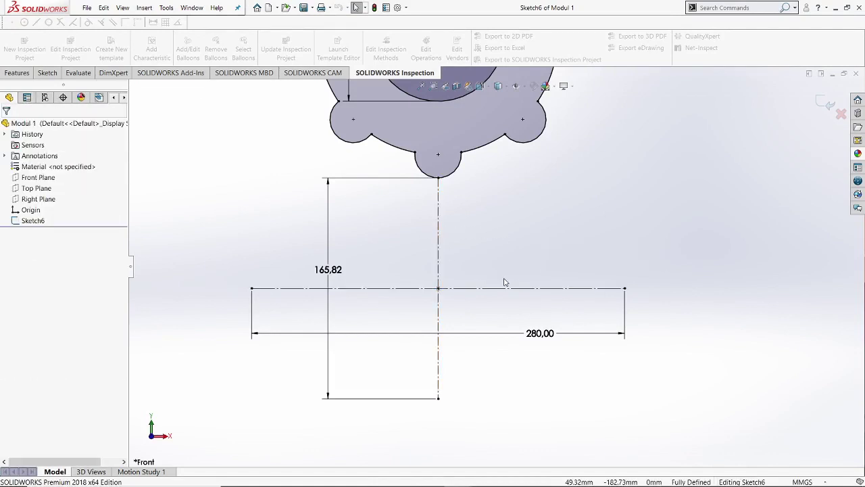
# Sketch a circle with a radius of about 47 mm centred on the right endpoint of the horizontal construction line
pyautogui.click(48, 73)
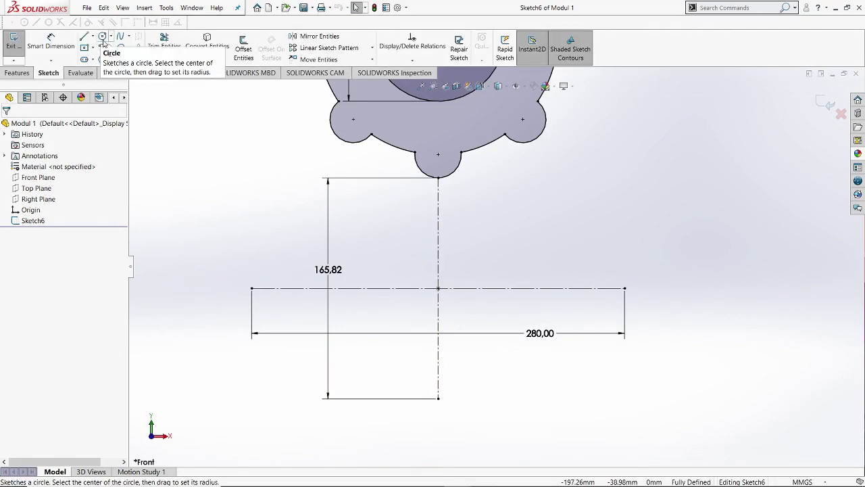
pyautogui.click(102, 37)
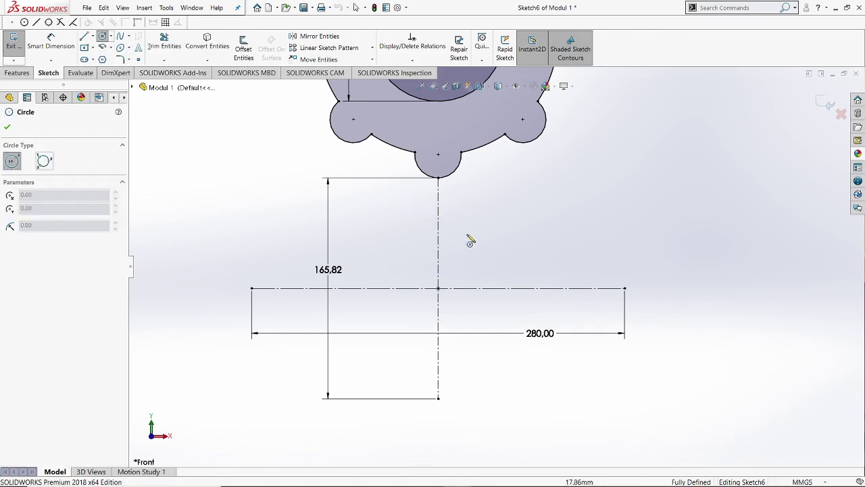
pyautogui.click(625, 288)
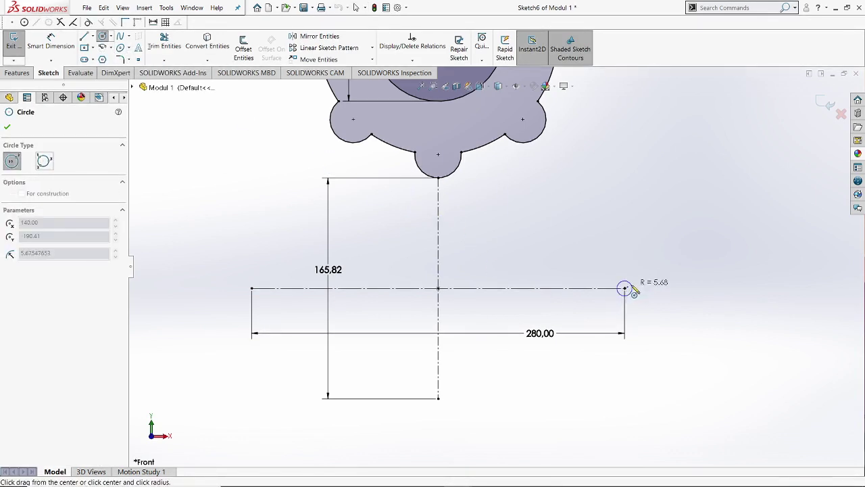
pyautogui.click(627, 231)
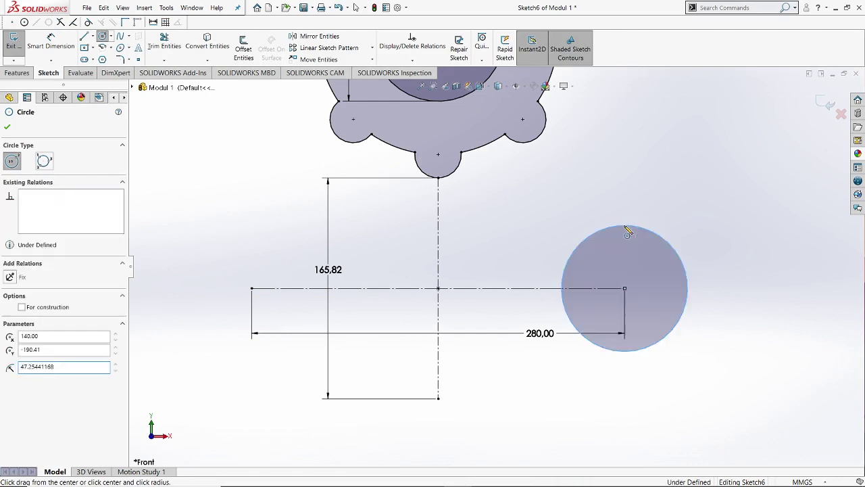
pyautogui.rightClick(628, 232)
pyautogui.click(634, 232)
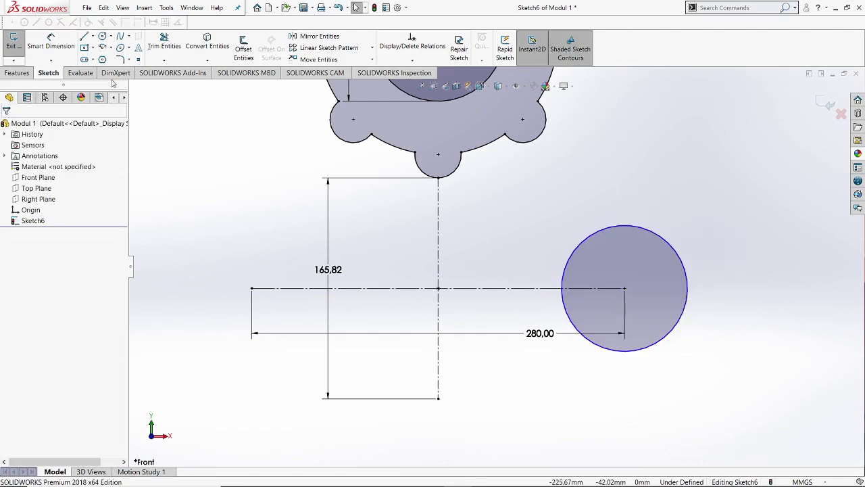
# Dimension the circle at the horizontal construction line's right end with a diameter of 80 mm
pyautogui.click(66, 53)
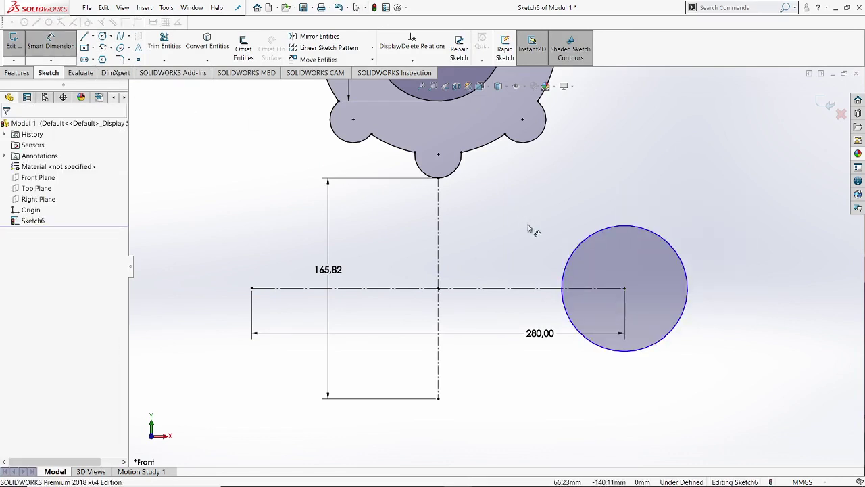
pyautogui.click(562, 271)
pyautogui.click(533, 275)
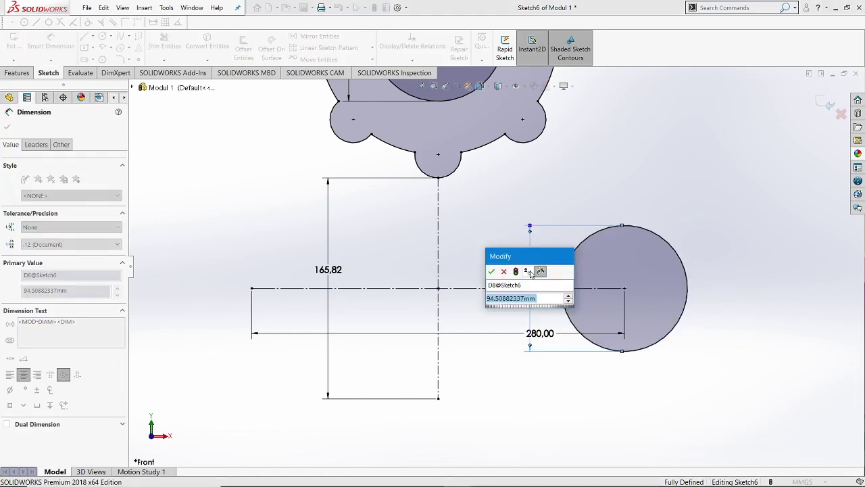
pyautogui.write('80')
pyautogui.press('Return')
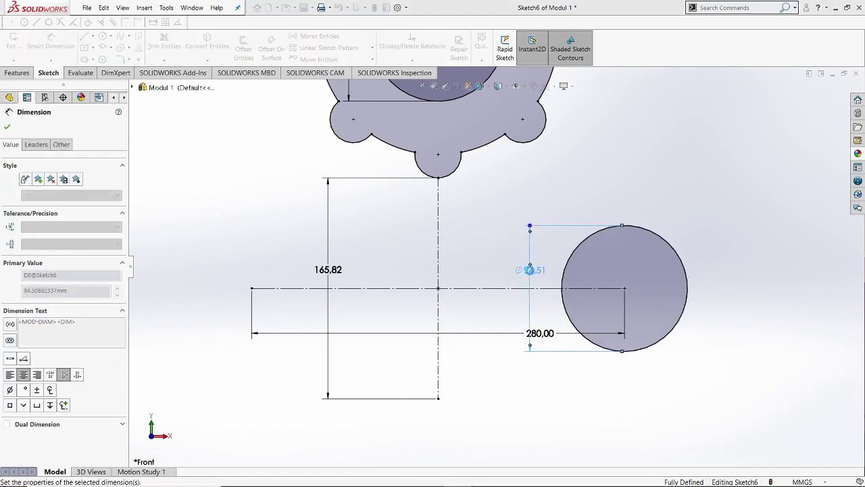
pyautogui.rightClick(553, 205)
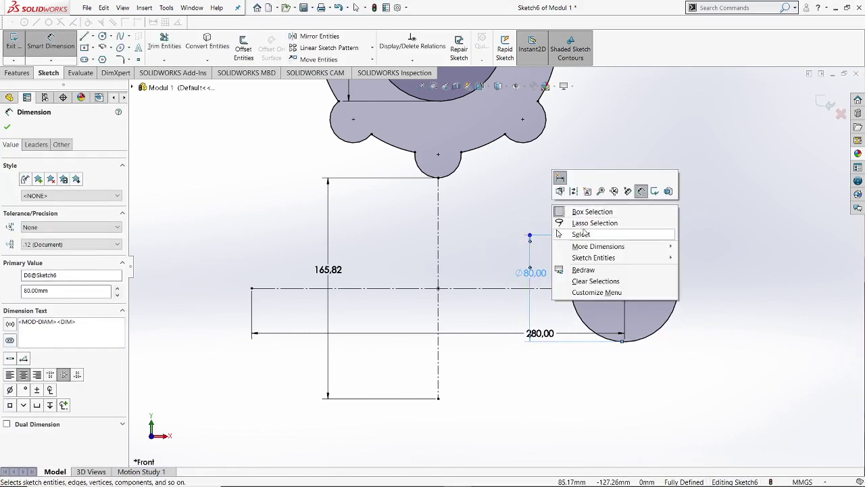
pyautogui.click(588, 234)
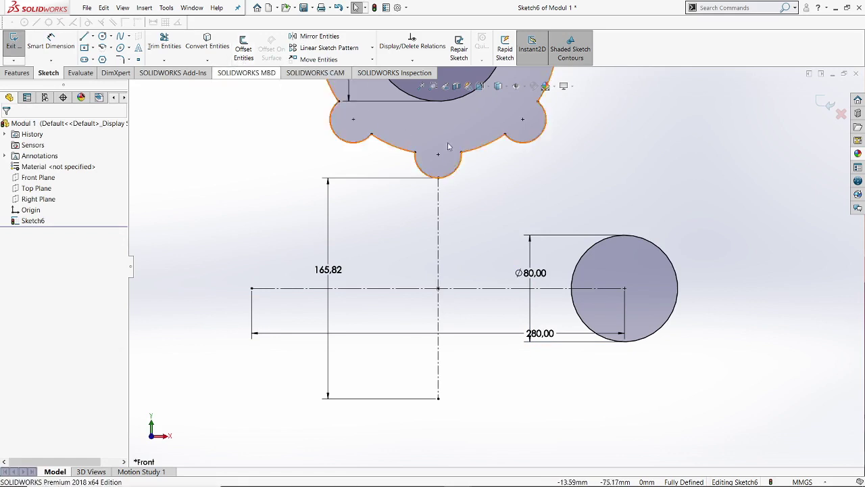
pyautogui.scroll(4, 473, 202)
pyautogui.scroll(-3, 487, 152)
pyautogui.scroll(3, 491, 159)
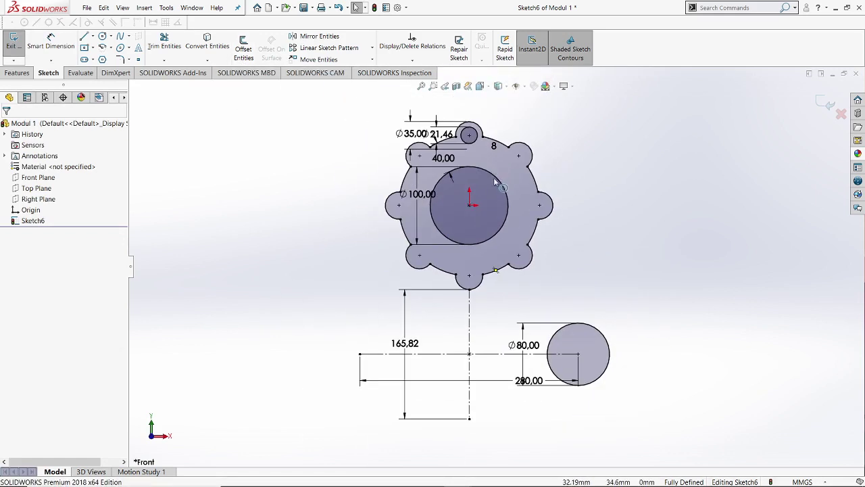
pyautogui.scroll(-2, 607, 358)
pyautogui.scroll(-1, 601, 365)
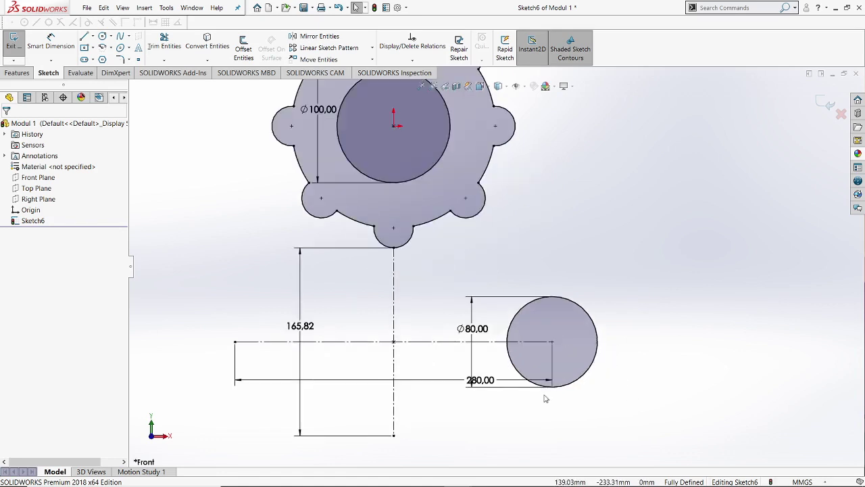
pyautogui.scroll(1, 531, 408)
pyautogui.scroll(-1, 532, 398)
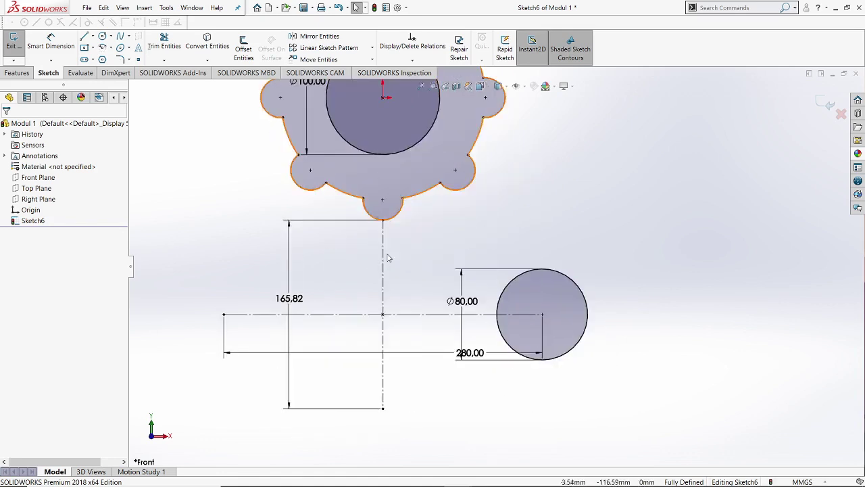
# Offset the 80 mm circle inward by 20 mm using the reversed direction, with dimensions added
pyautogui.click(250, 59)
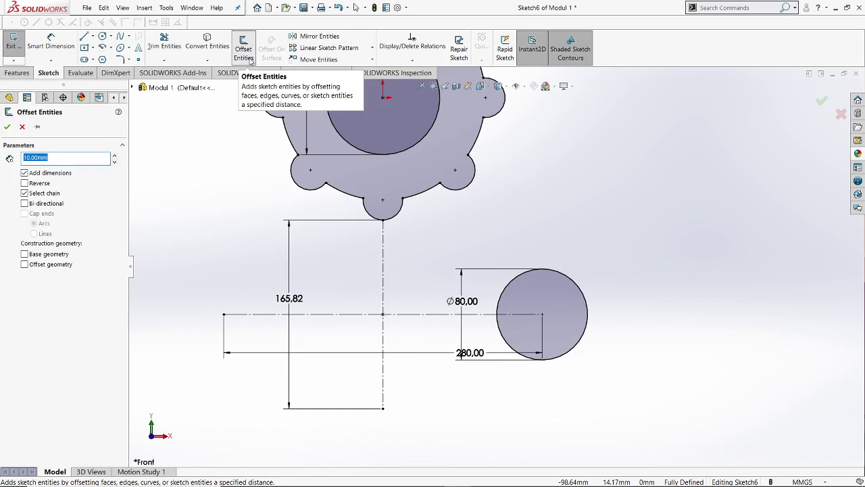
pyautogui.click(554, 274)
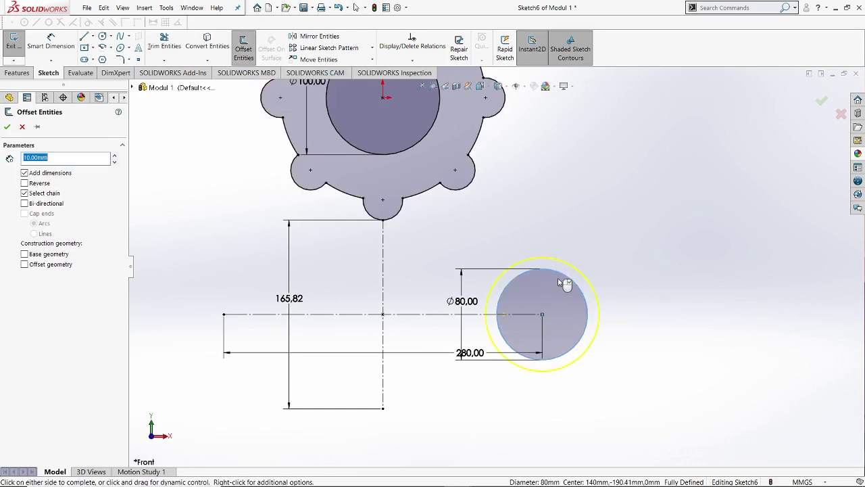
pyautogui.scroll(-1, 549, 357)
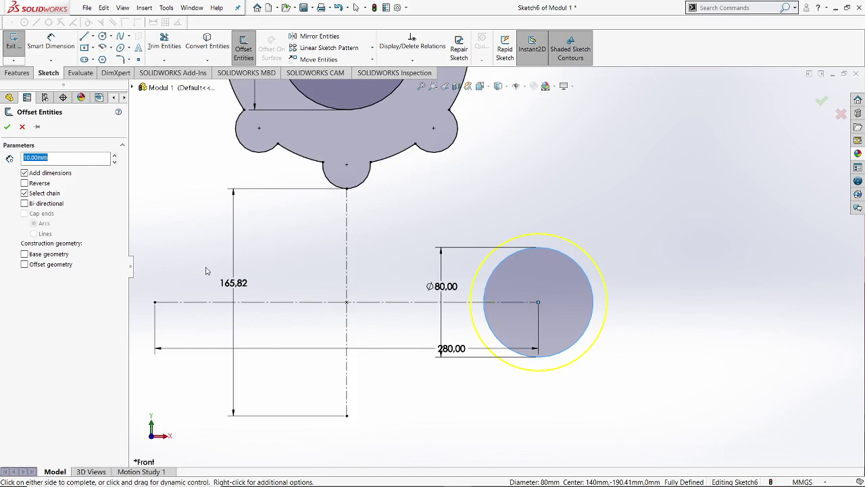
pyautogui.click(25, 183)
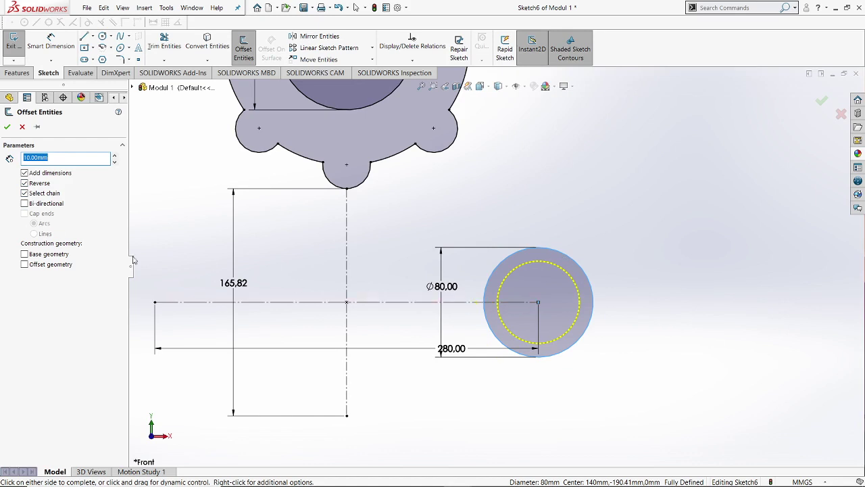
pyautogui.click(24, 184)
pyautogui.click(25, 183)
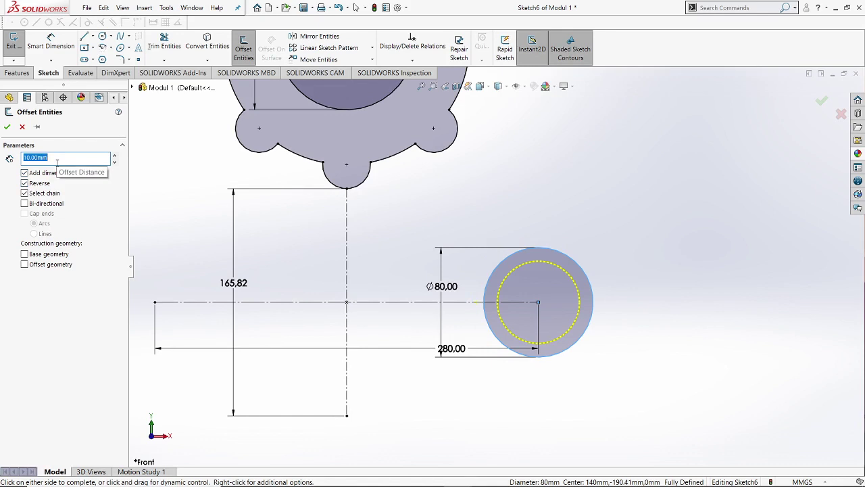
pyautogui.write('20')
pyautogui.press('Return')
pyautogui.click(8, 128)
# Move the 20 mm offset dimension label down into the ring between the two concentric circles
pyautogui.scroll(-1, 569, 370)
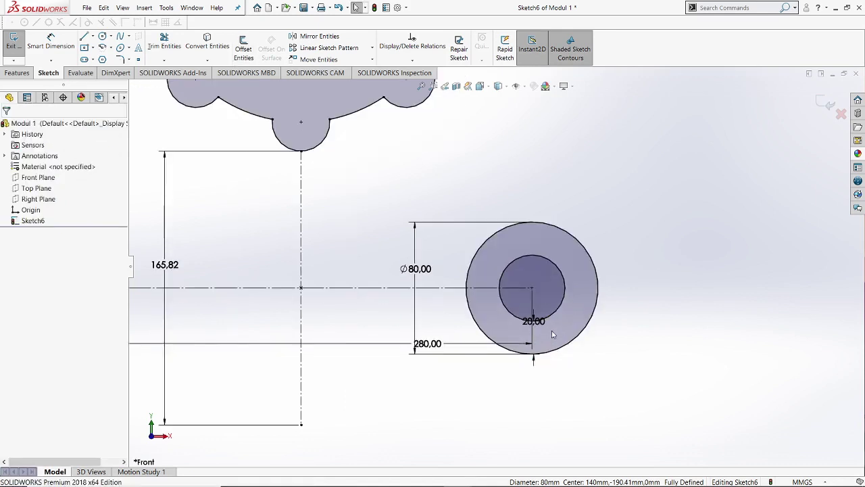
pyautogui.scroll(-1, 551, 331)
pyautogui.moveTo(535, 320); pyautogui.dragTo(544, 336)
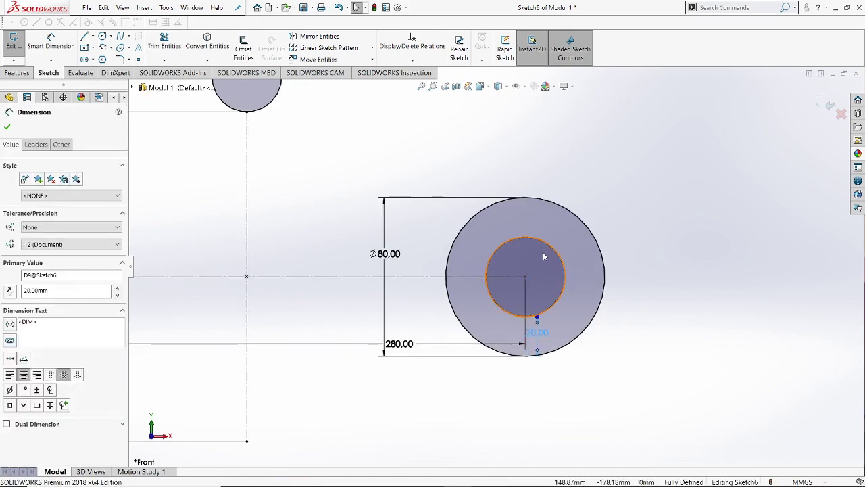
pyautogui.click(616, 274)
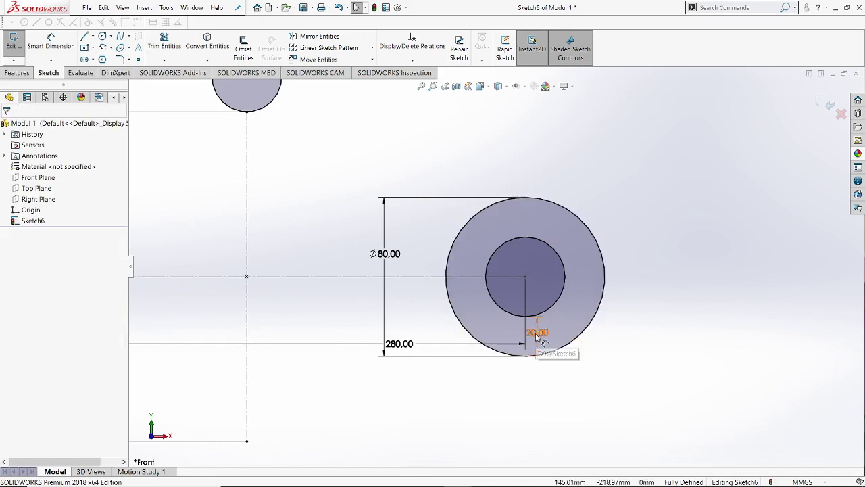
pyautogui.scroll(1, 535, 338)
pyautogui.scroll(1, 358, 295)
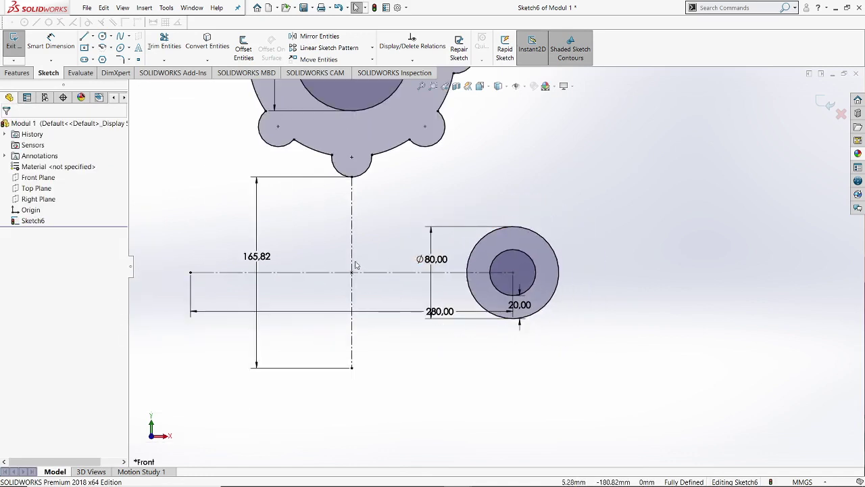
pyautogui.scroll(-1, 298, 260)
pyautogui.scroll(1, 386, 277)
pyautogui.scroll(-1, 438, 326)
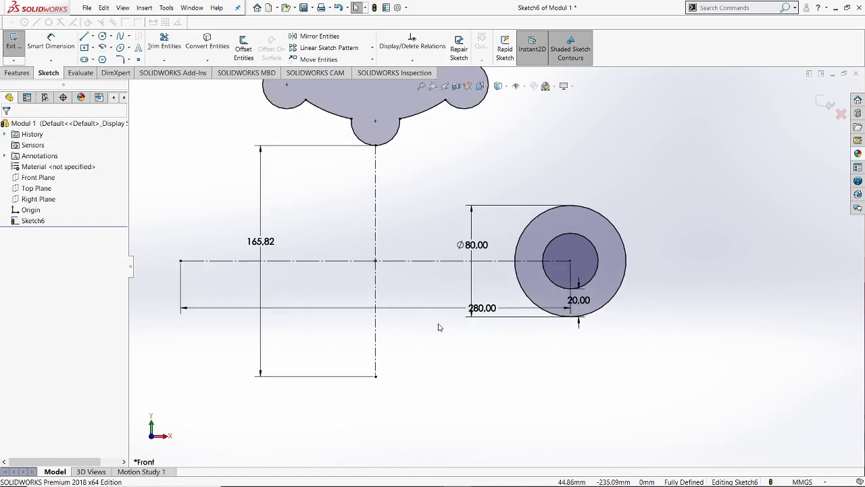
pyautogui.scroll(1, 438, 327)
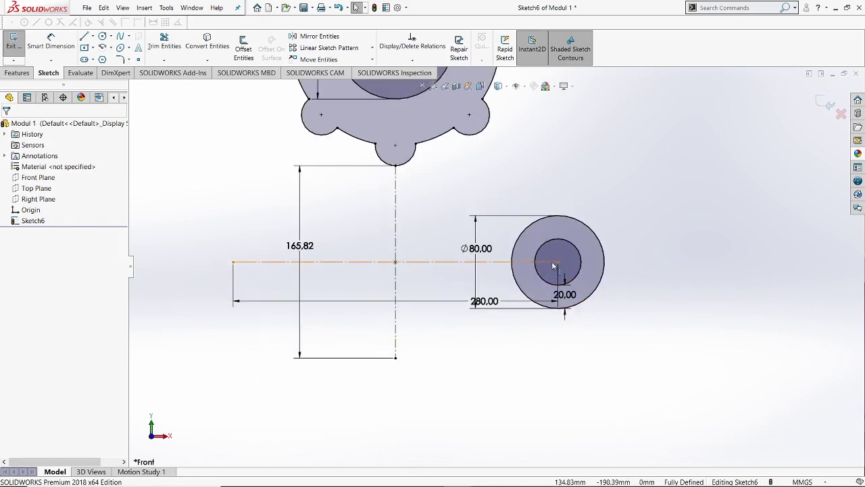
pyautogui.click(395, 262)
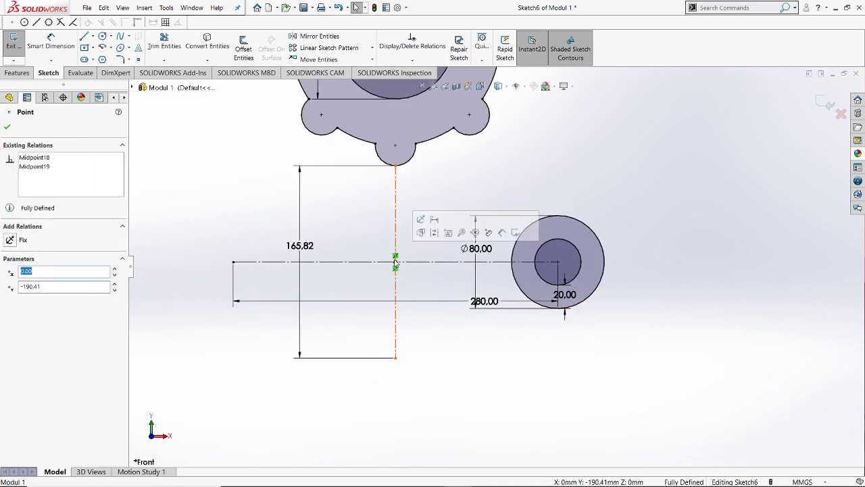
pyautogui.click(233, 262)
pyautogui.click(181, 233)
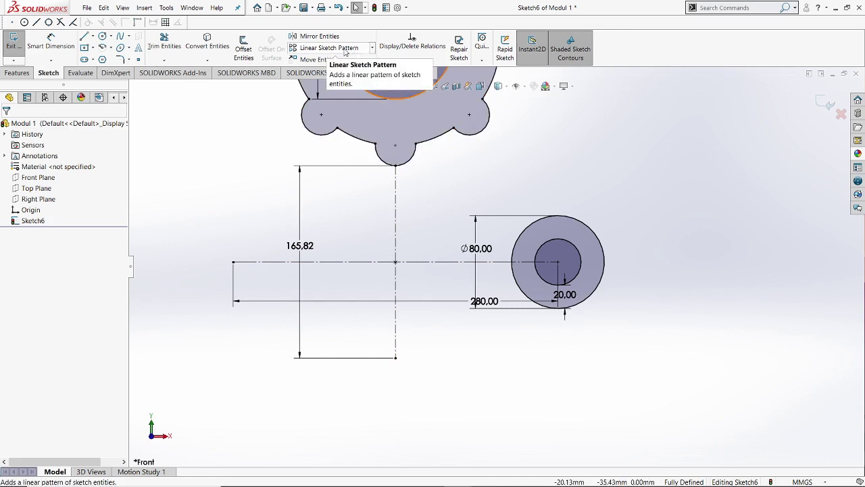
# Start a linear sketch pattern along the X-axis with the two concentric circles at the horizontal construction line's right end as entities
pyautogui.click(329, 48)
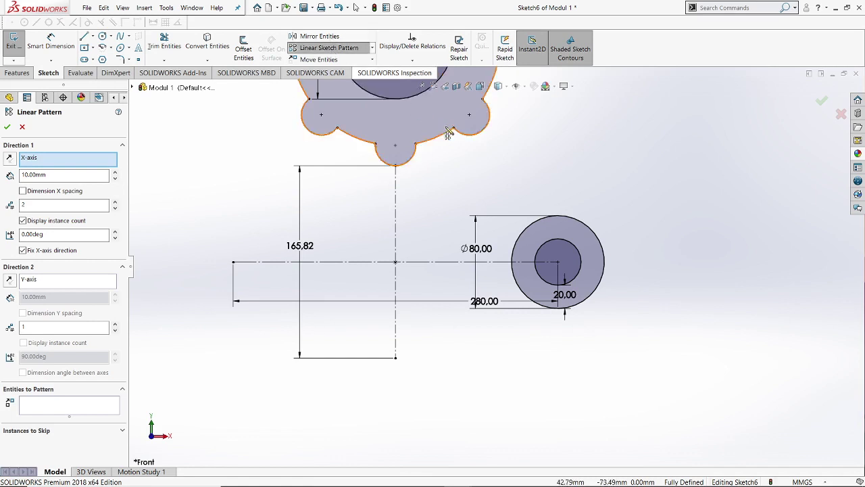
pyautogui.click(372, 48)
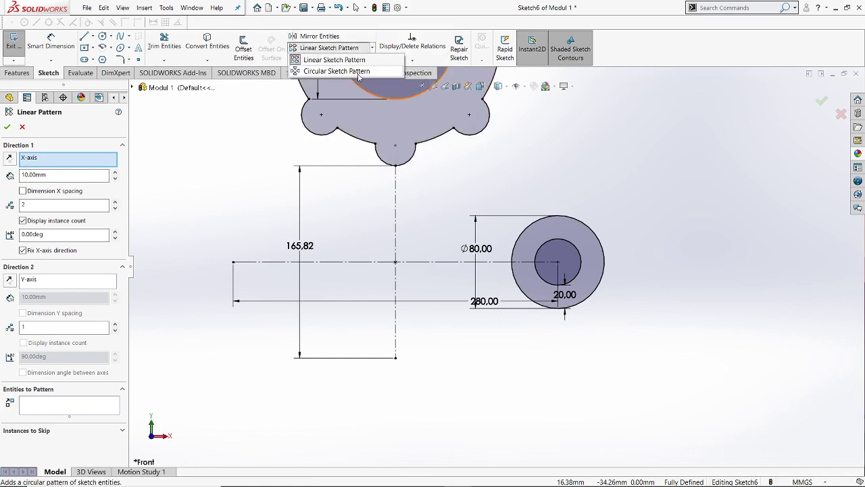
pyautogui.click(514, 128)
pyautogui.scroll(3, 515, 133)
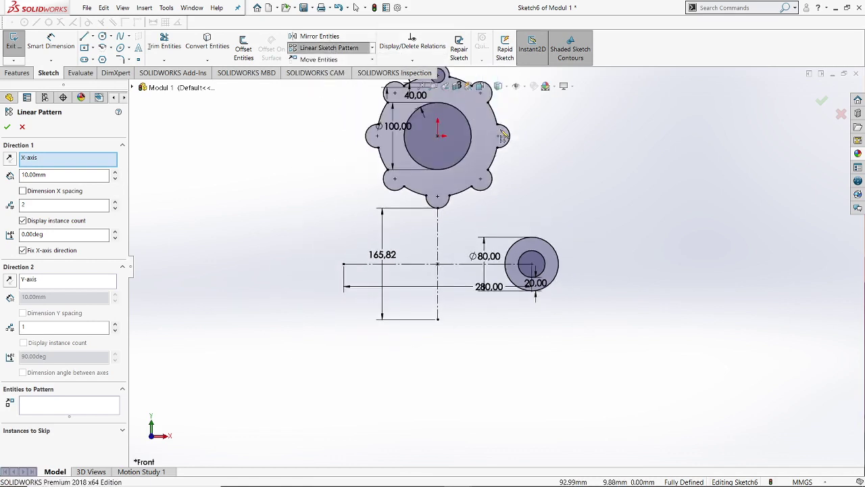
pyautogui.scroll(-3, 493, 134)
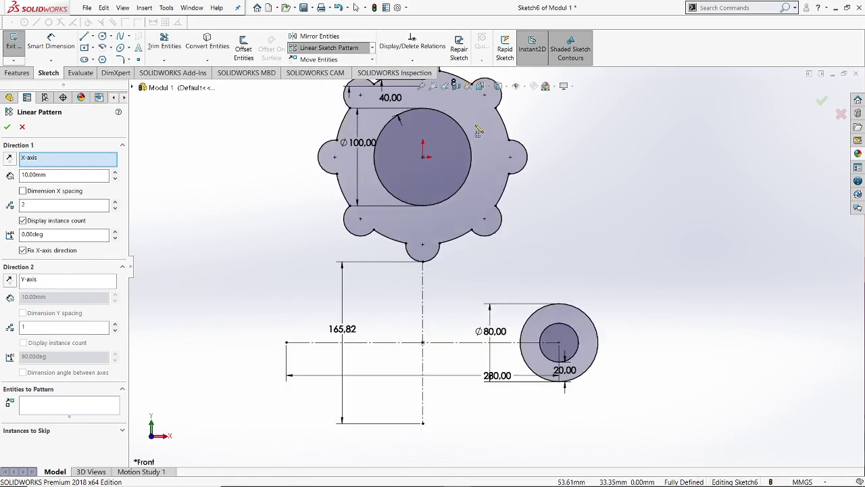
pyautogui.scroll(1, 477, 132)
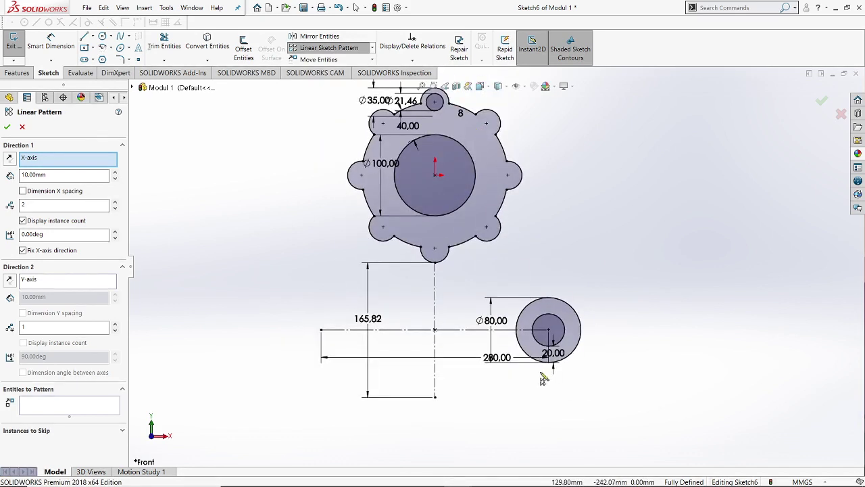
pyautogui.scroll(2, 546, 377)
pyautogui.scroll(-1, 561, 376)
pyautogui.scroll(-2, 524, 331)
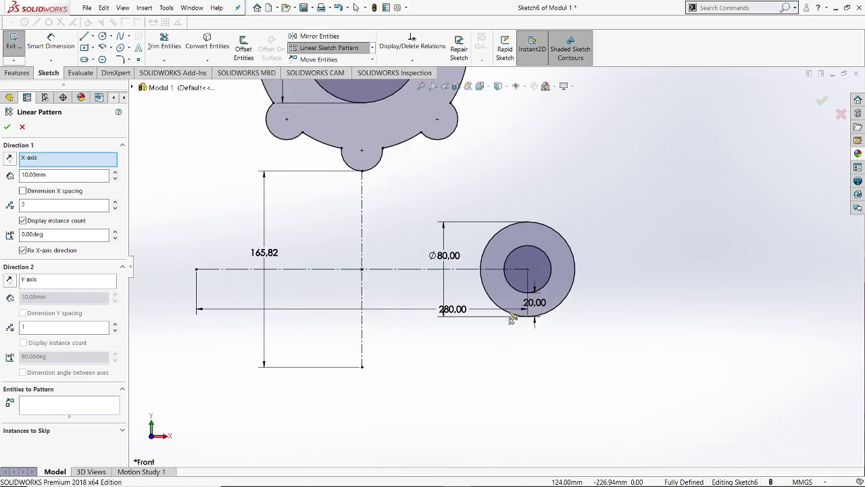
pyautogui.scroll(-1, 514, 291)
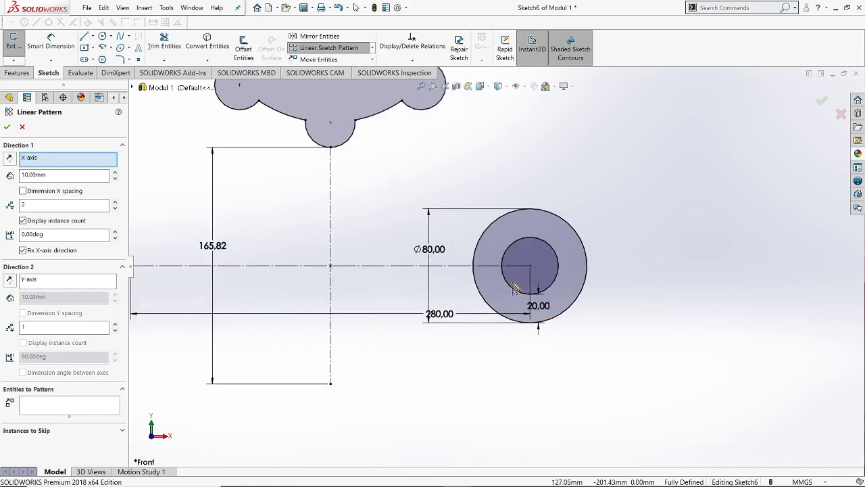
pyautogui.scroll(1, 494, 335)
pyautogui.scroll(-1, 419, 269)
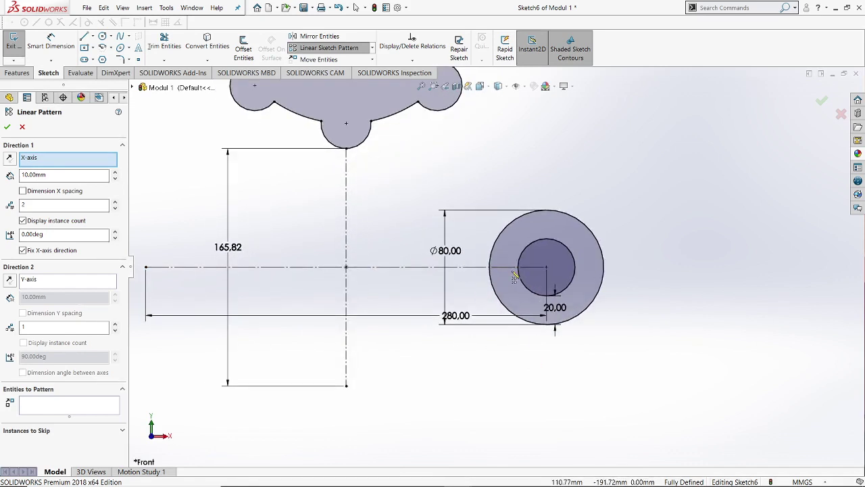
pyautogui.click(580, 224)
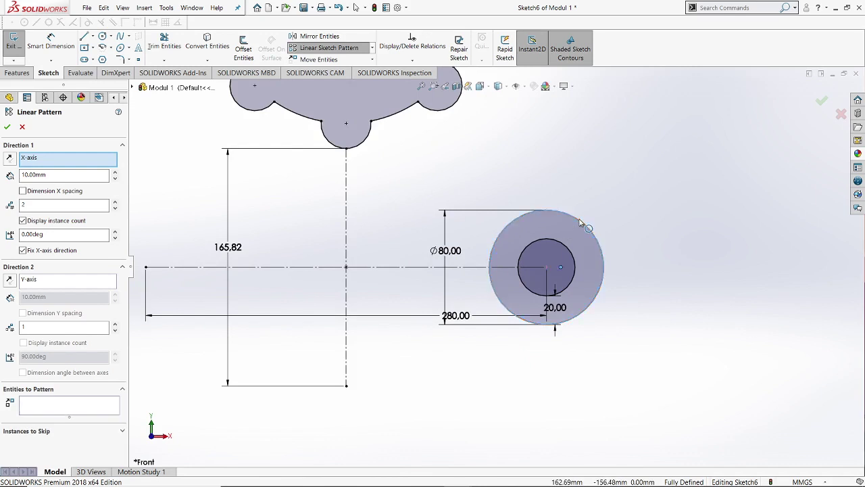
pyautogui.click(574, 259)
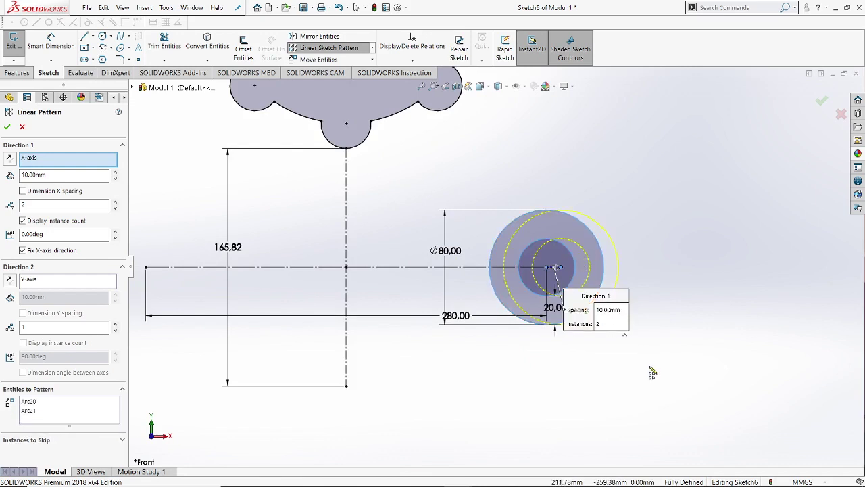
pyautogui.scroll(1, 383, 350)
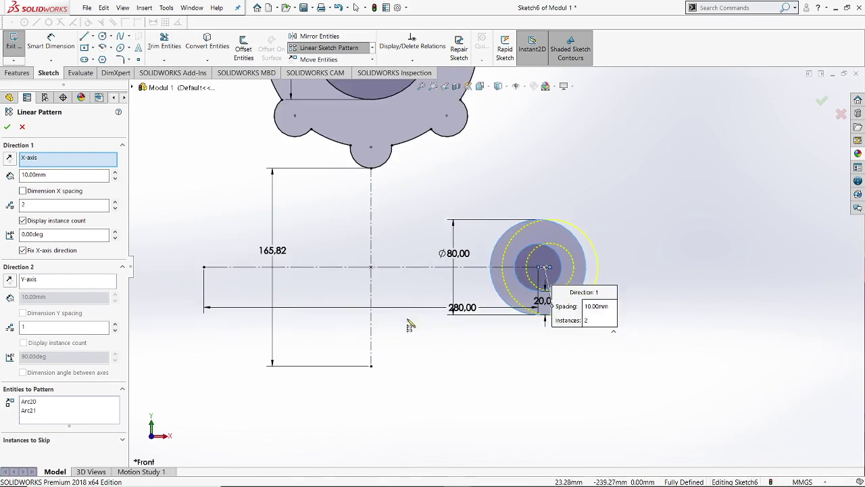
pyautogui.scroll(-1, 419, 315)
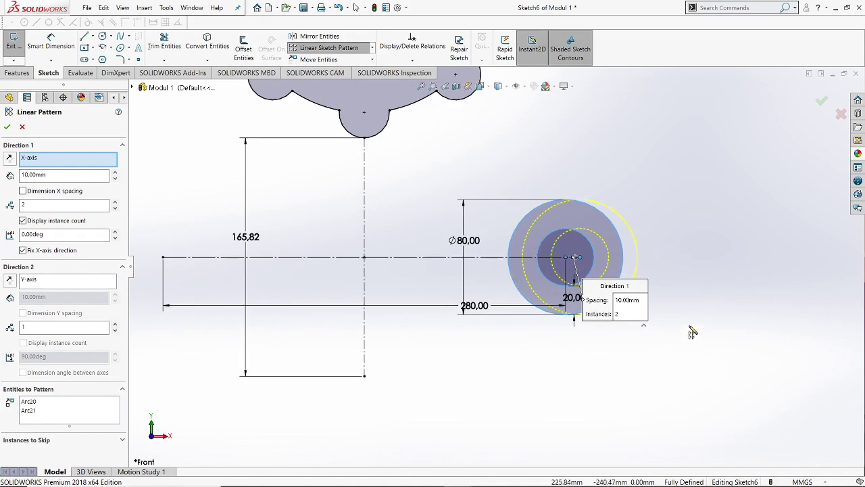
# Reverse the pattern direction, set the spacing to 140 mm with 3 instances, and create the linear pattern
pyautogui.click(12, 160)
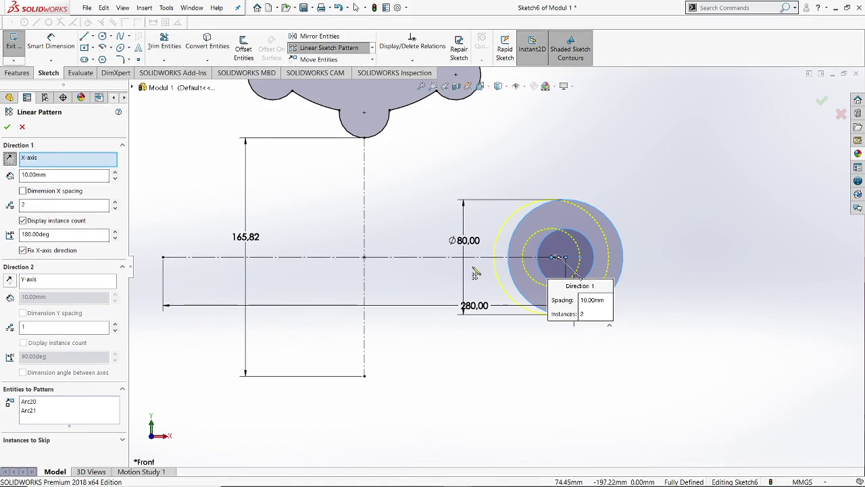
pyautogui.click(116, 173)
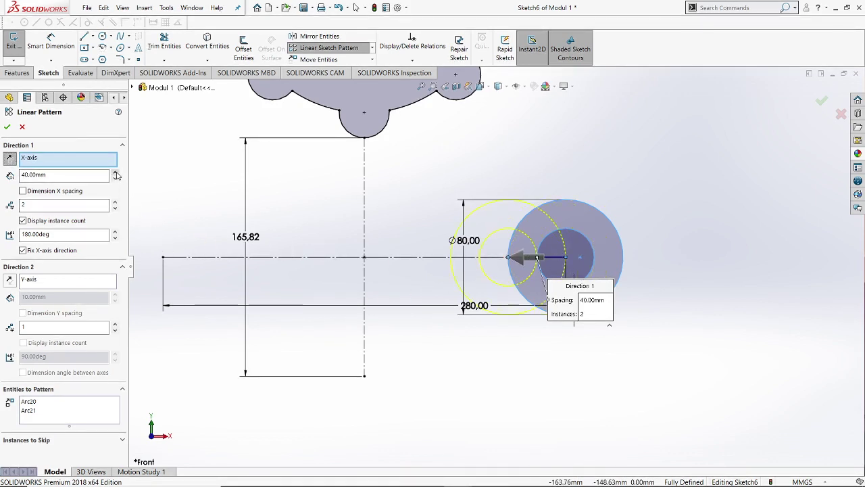
pyautogui.click(116, 173)
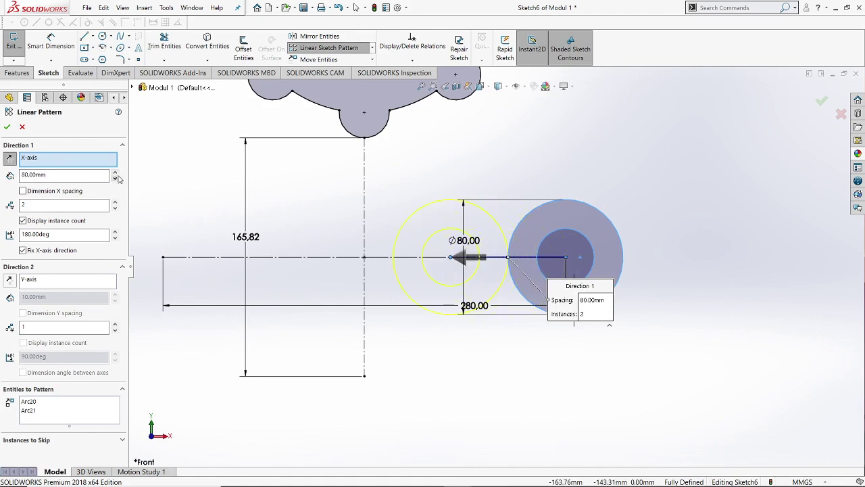
pyautogui.click(117, 173)
pyautogui.click(117, 173)
pyautogui.click(117, 173)
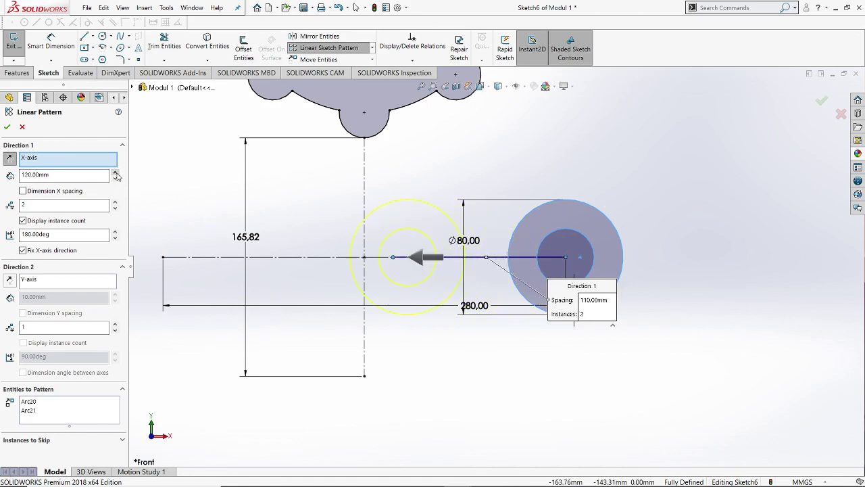
pyautogui.click(92, 177)
pyautogui.moveTo(92, 177); pyautogui.dragTo(24, 174)
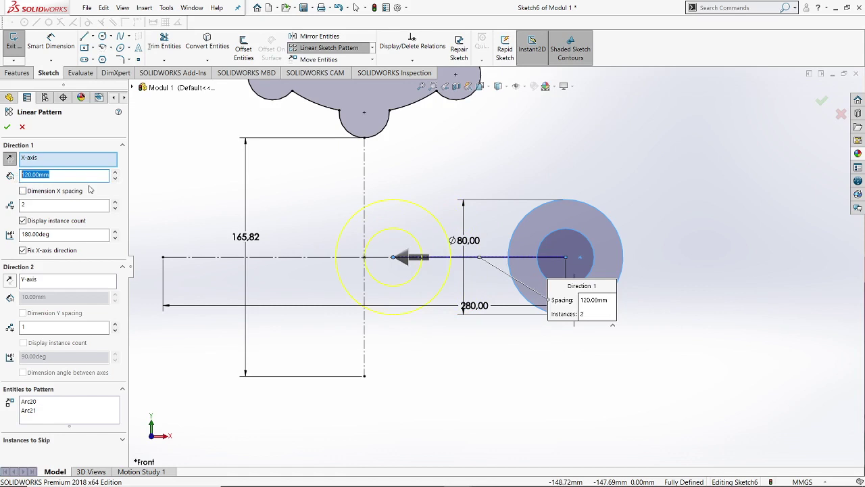
pyautogui.write('140')
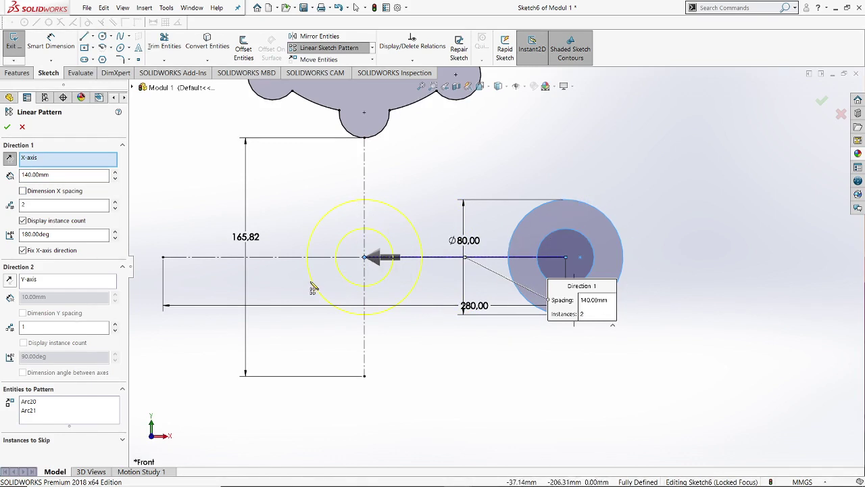
pyautogui.scroll(2, 310, 283)
pyautogui.scroll(-1, 306, 295)
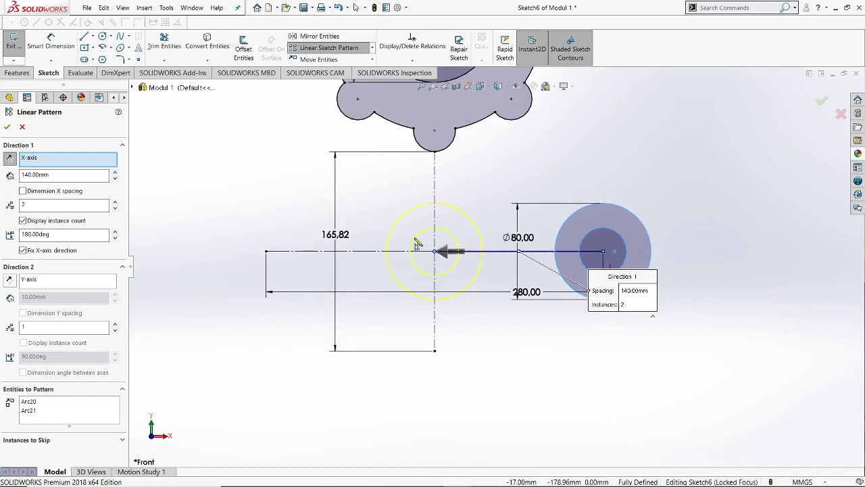
pyautogui.click(115, 203)
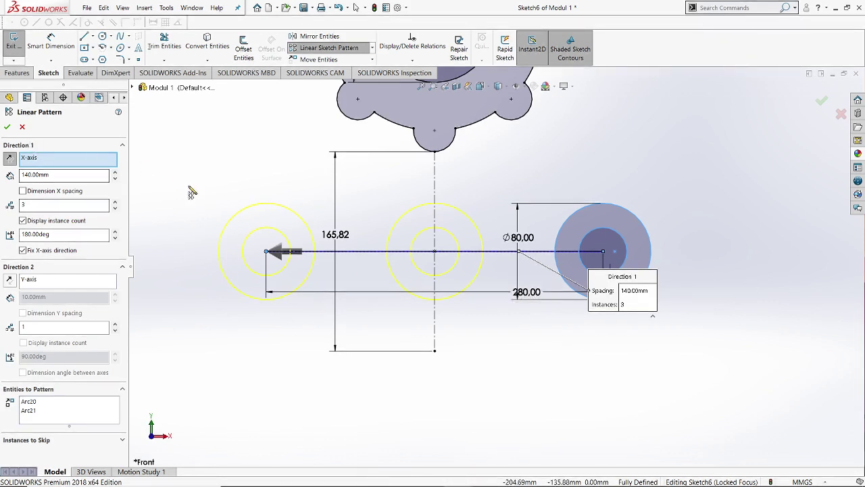
pyautogui.click(7, 127)
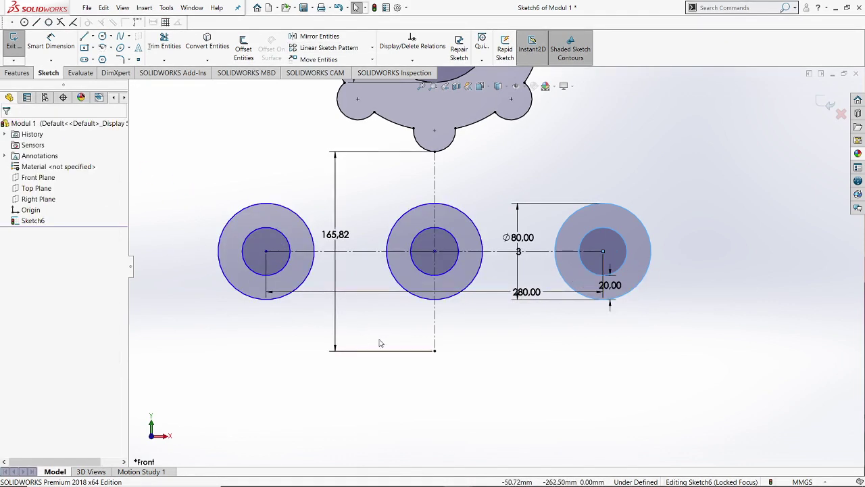
# Sketch a circle with a radius of about 276 mm centred on the origin, tangent to the outer edge of the rightmost 80 mm circle
pyautogui.scroll(1, 484, 238)
pyautogui.scroll(2, 485, 238)
pyautogui.scroll(-2, 531, 208)
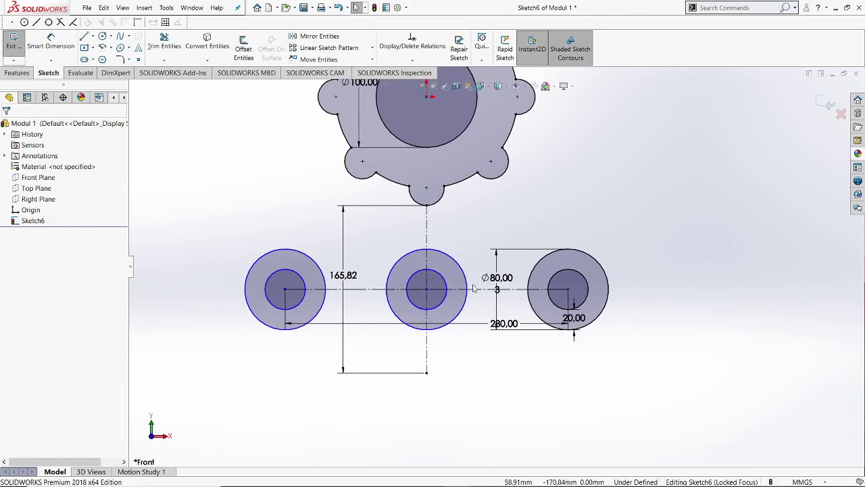
pyautogui.scroll(-1, 459, 300)
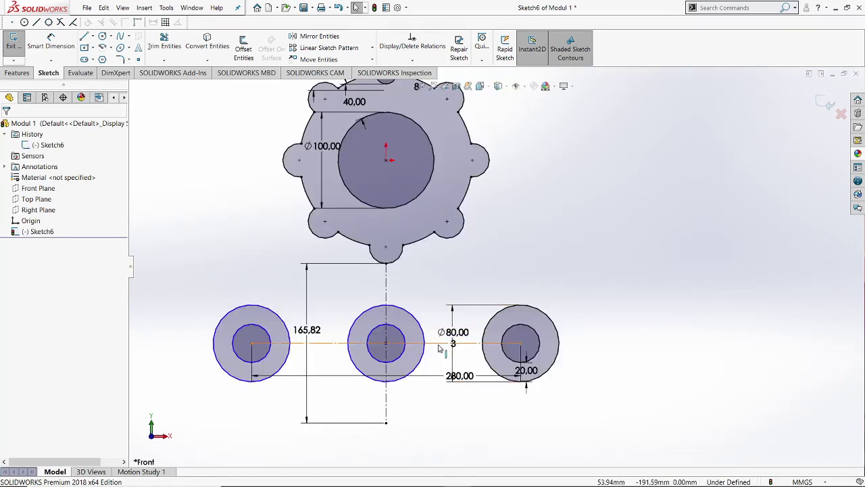
pyautogui.scroll(2, 496, 266)
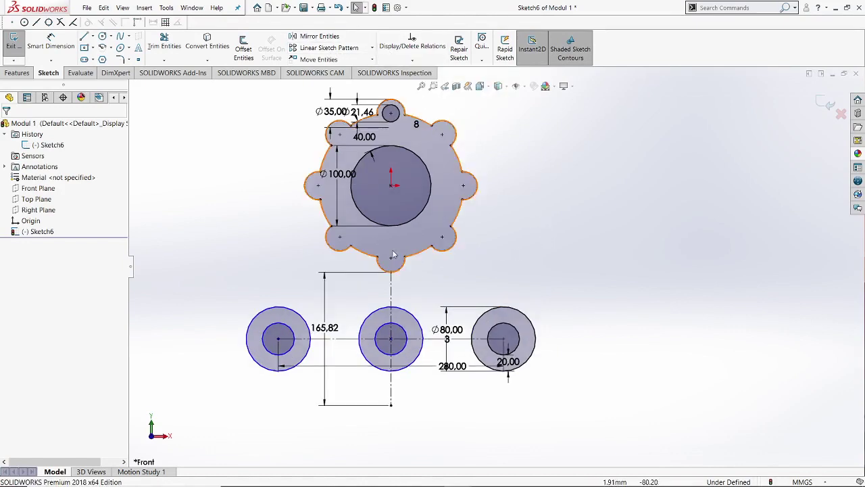
pyautogui.scroll(-2, 500, 240)
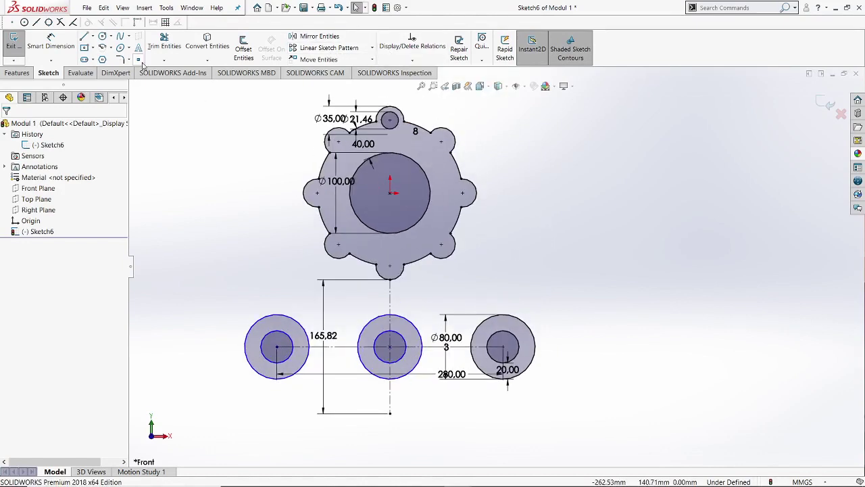
pyautogui.click(102, 36)
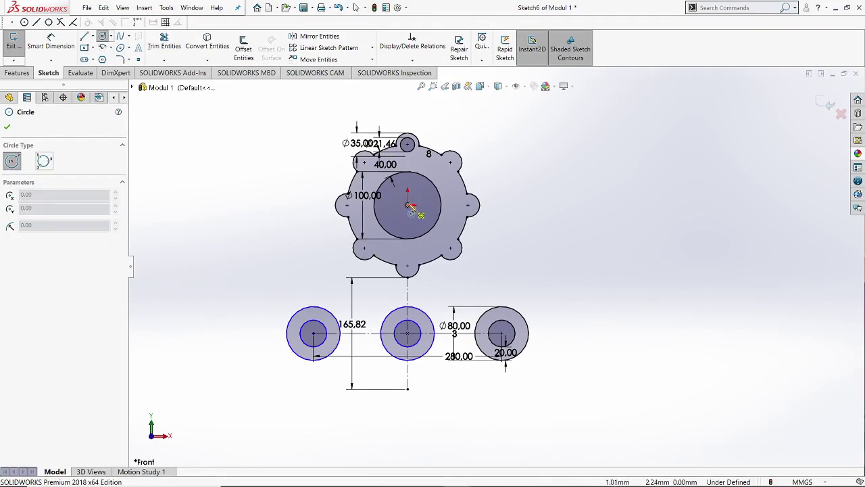
pyautogui.click(409, 205)
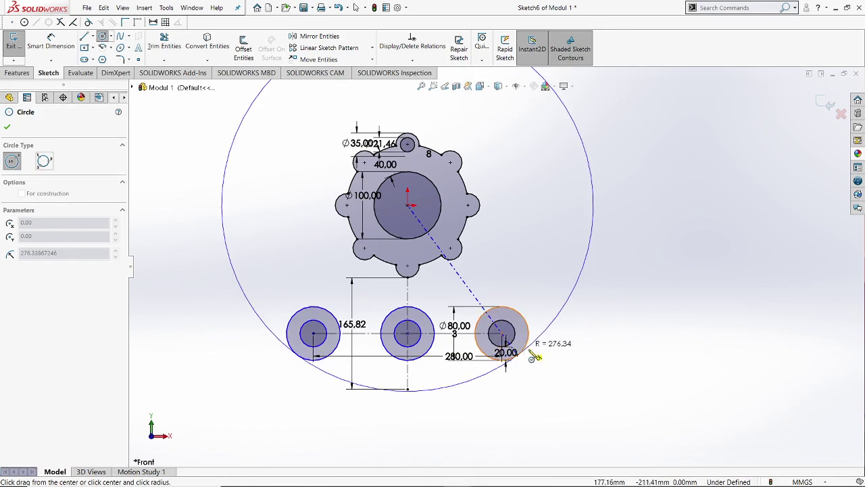
pyautogui.scroll(-2, 537, 366)
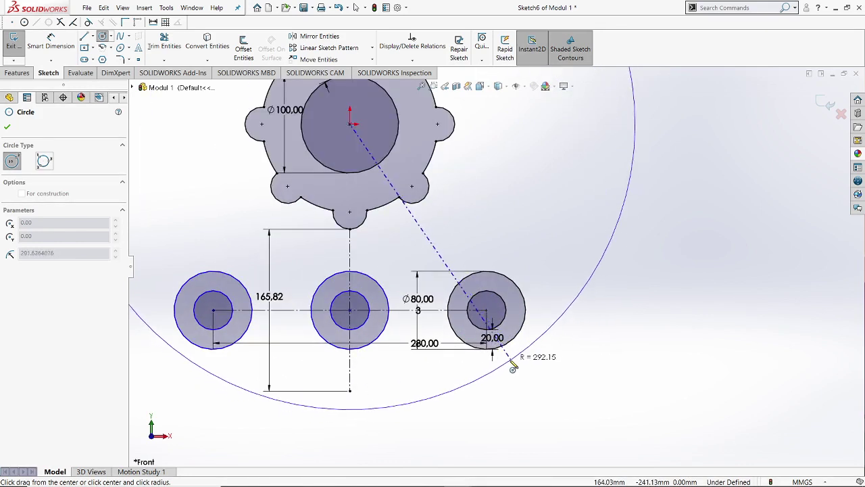
pyautogui.scroll(-1, 511, 358)
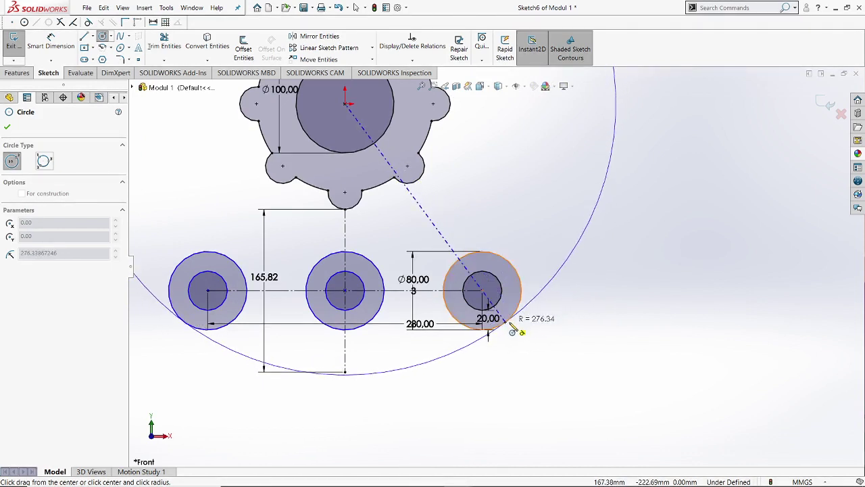
pyautogui.scroll(-2, 514, 329)
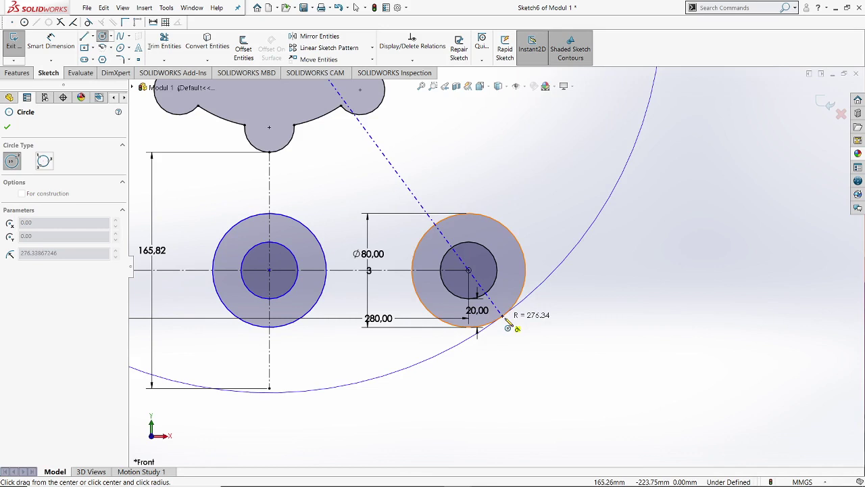
pyautogui.click(508, 326)
pyautogui.scroll(5, 493, 284)
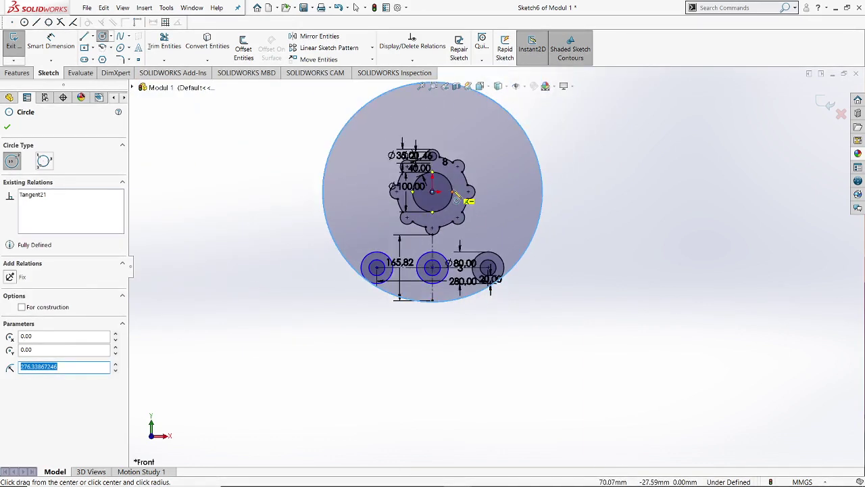
pyautogui.scroll(-1, 457, 196)
pyautogui.click(9, 129)
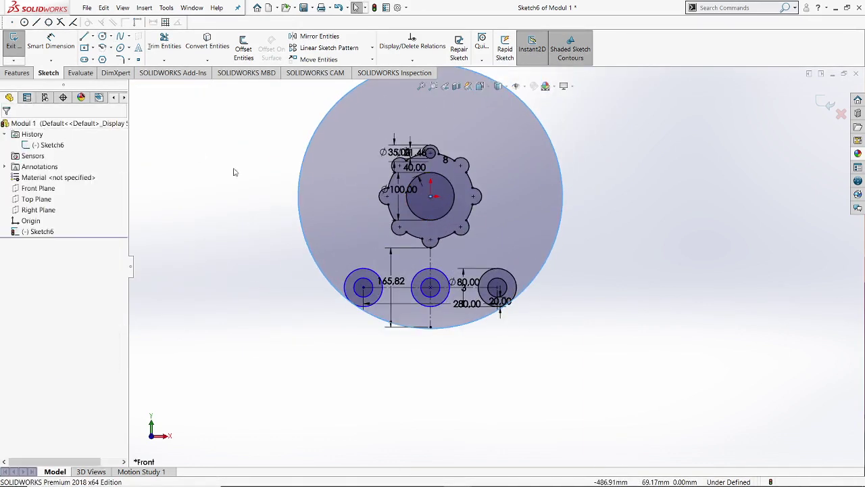
pyautogui.scroll(1, 448, 138)
pyautogui.scroll(-2, 448, 138)
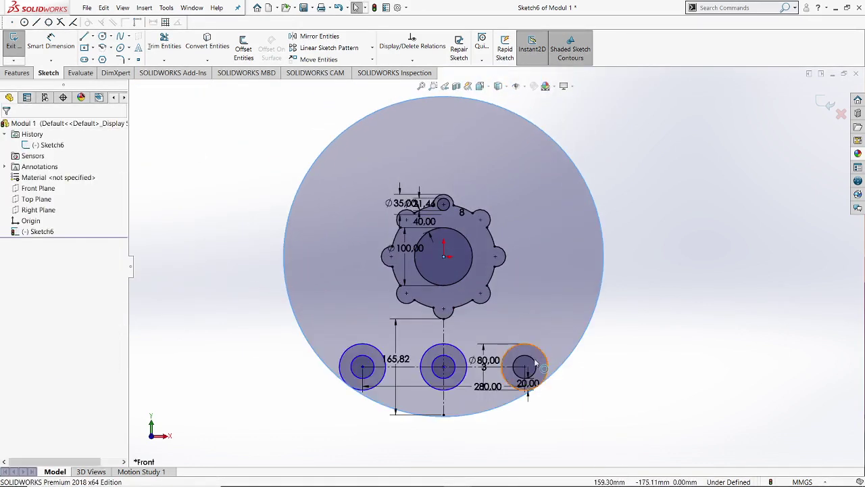
# Trim away the upper part of the large enclosing circle, keeping only the arc beneath the three circle pairs
pyautogui.scroll(-1, 467, 330)
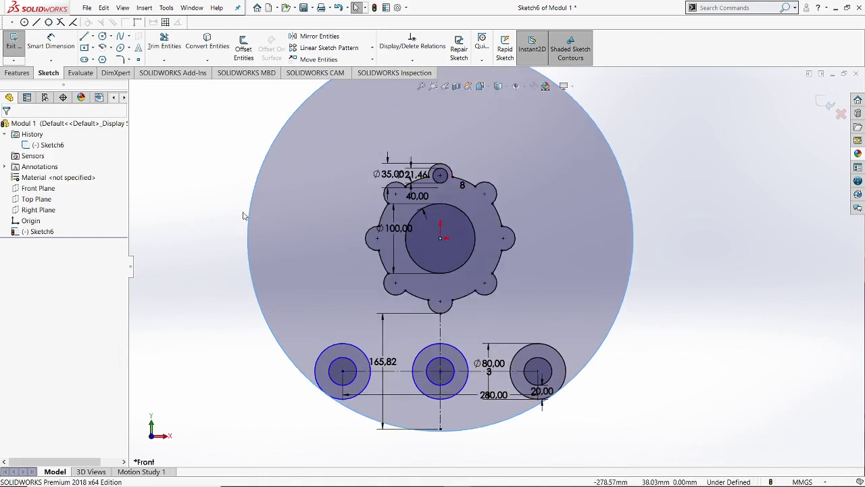
pyautogui.scroll(1, 245, 216)
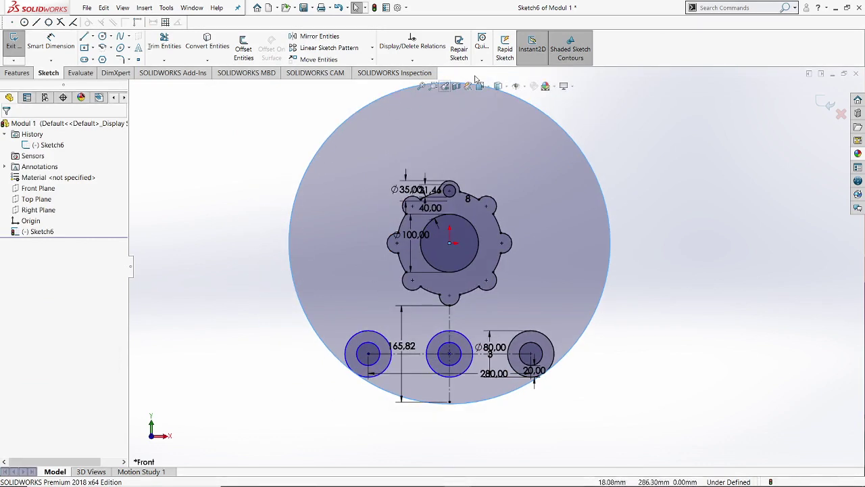
pyautogui.scroll(-1, 560, 373)
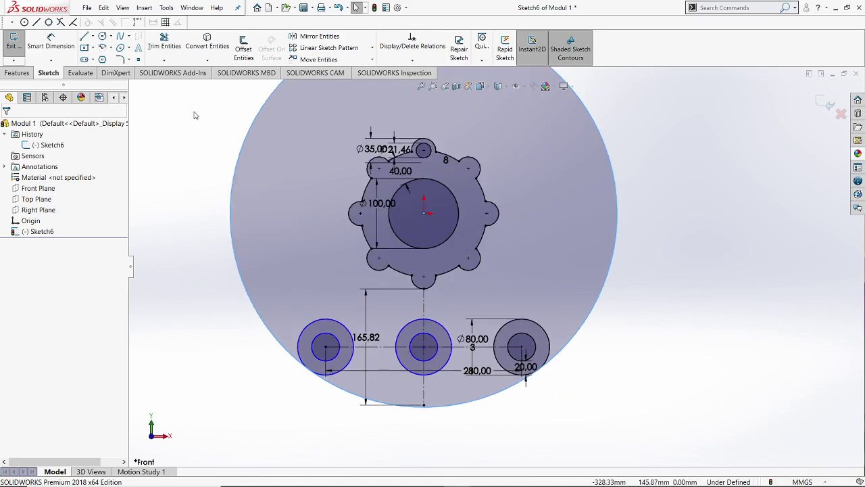
pyautogui.click(164, 44)
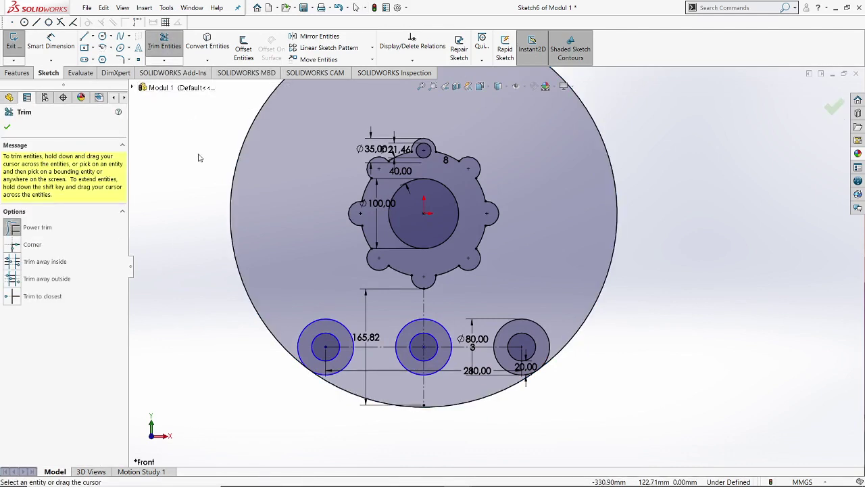
pyautogui.scroll(3, 458, 162)
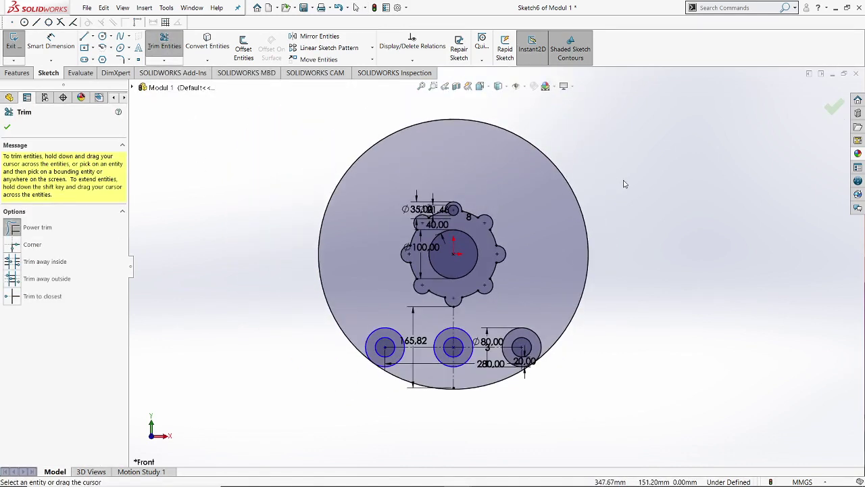
pyautogui.moveTo(569, 160); pyautogui.dragTo(551, 161)
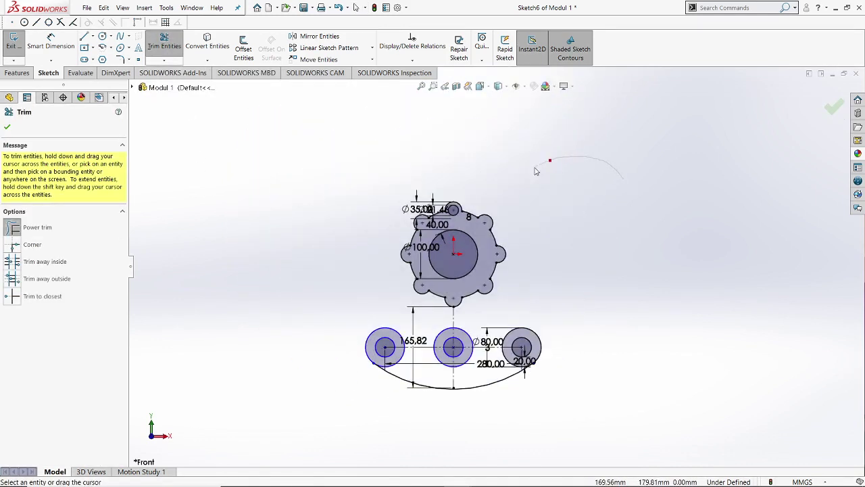
pyautogui.scroll(-2, 453, 394)
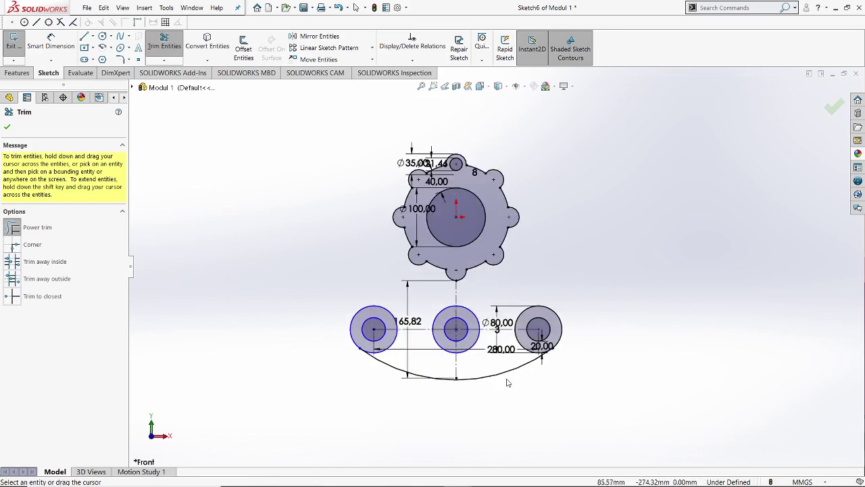
pyautogui.scroll(-1, 509, 383)
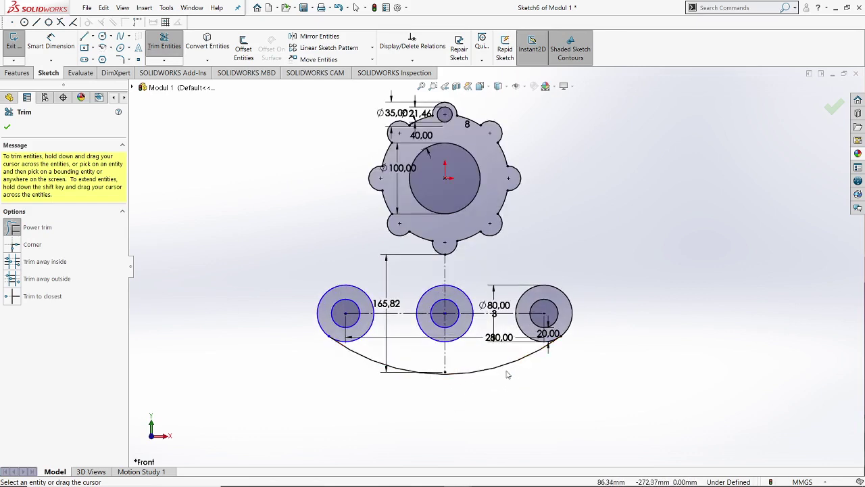
pyautogui.click(7, 128)
# Sketch a vertical line about 101 mm long downward from the outermost point of the flange's right lobe
pyautogui.scroll(-1, 572, 207)
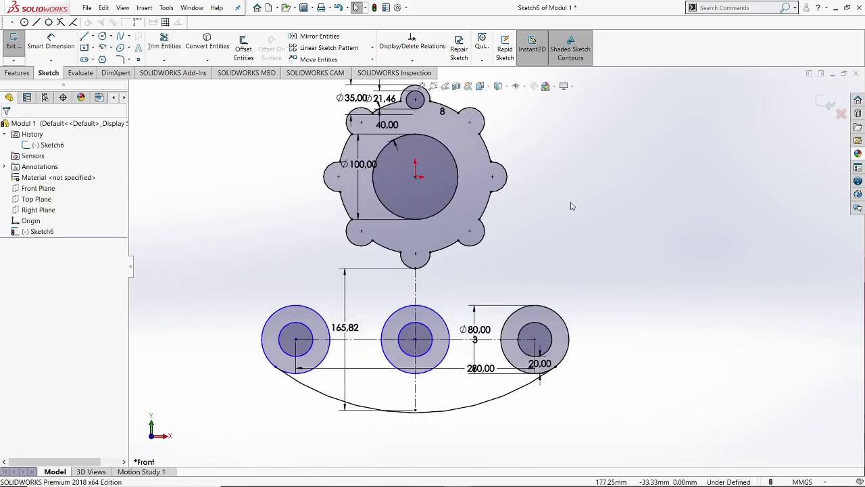
pyautogui.click(83, 38)
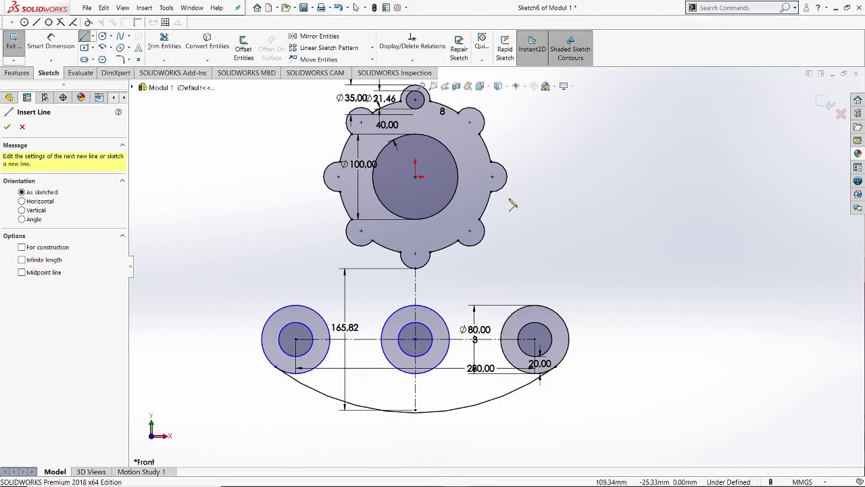
pyautogui.scroll(-1, 512, 204)
pyautogui.scroll(1, 513, 206)
pyautogui.scroll(-1, 512, 202)
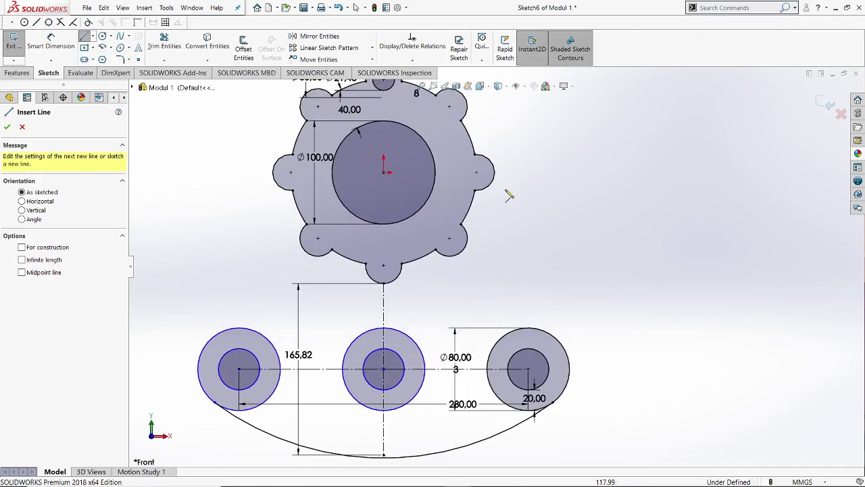
pyautogui.click(494, 172)
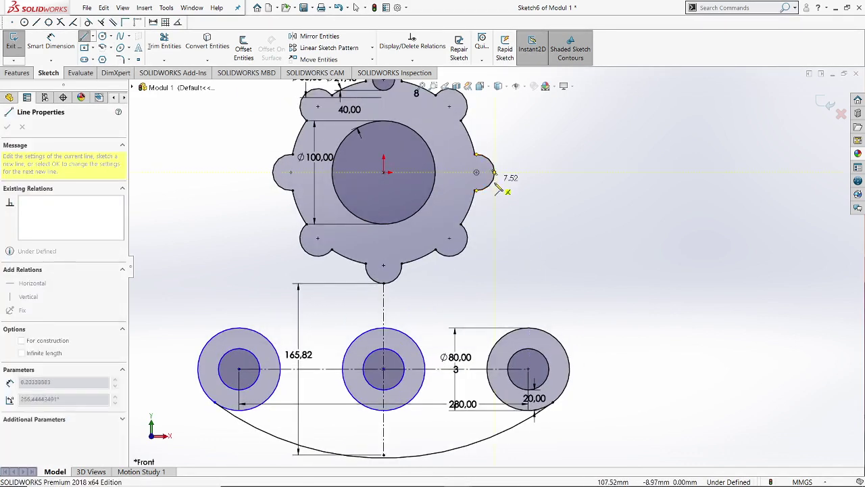
pyautogui.click(495, 277)
pyautogui.rightClick(507, 282)
pyautogui.click(514, 289)
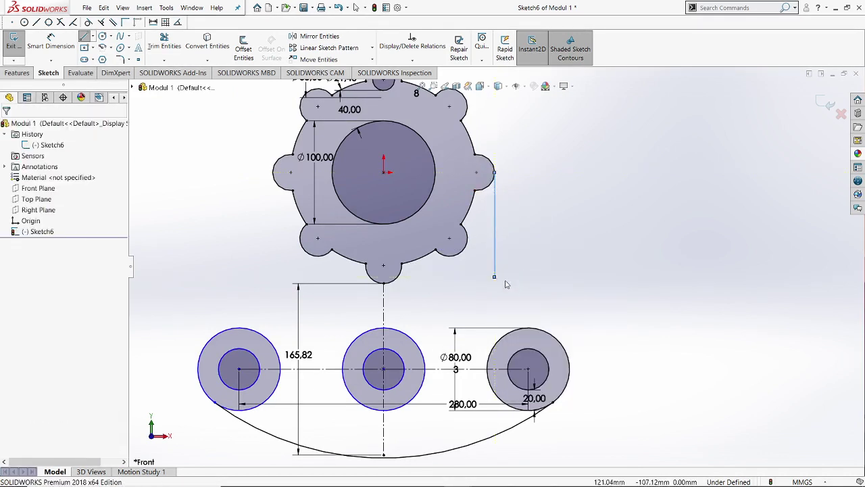
# Dimension the vertical line at the right lobe and set its length to 117 mm
pyautogui.click(51, 42)
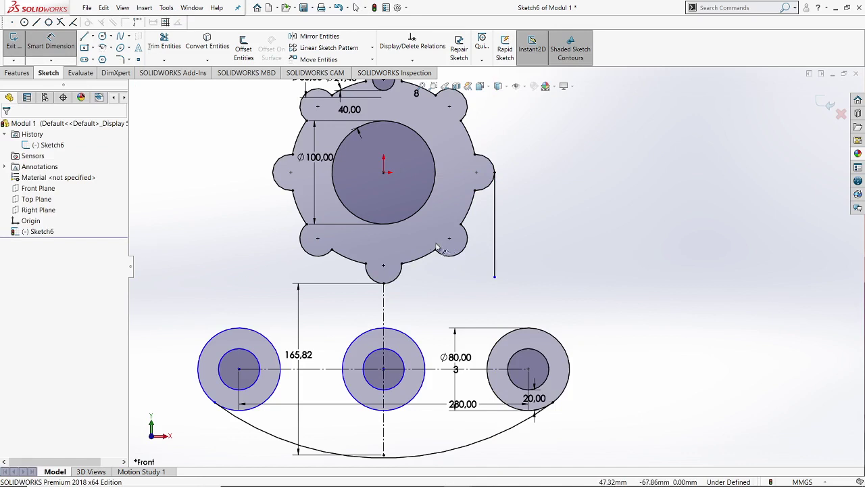
pyautogui.click(494, 241)
pyautogui.click(556, 242)
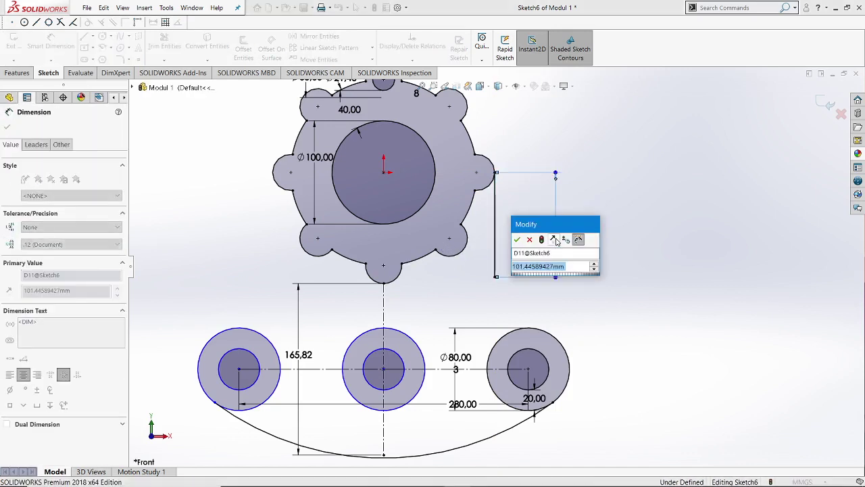
pyautogui.write('117')
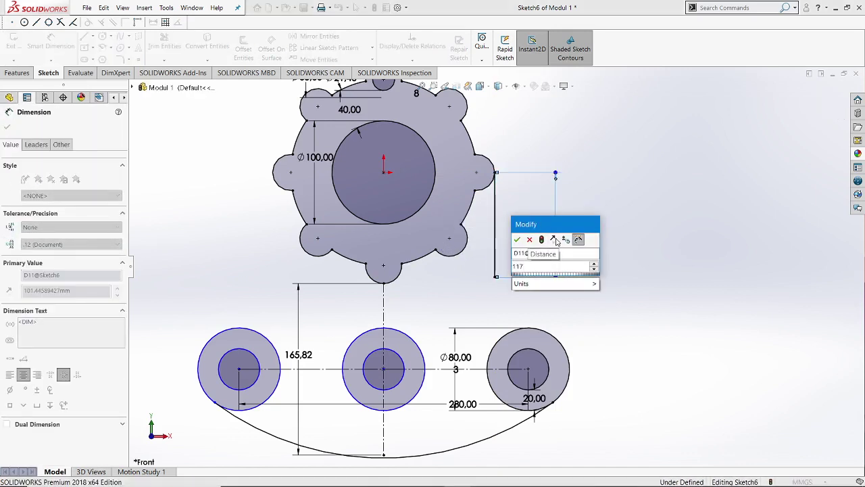
pyautogui.press('Return')
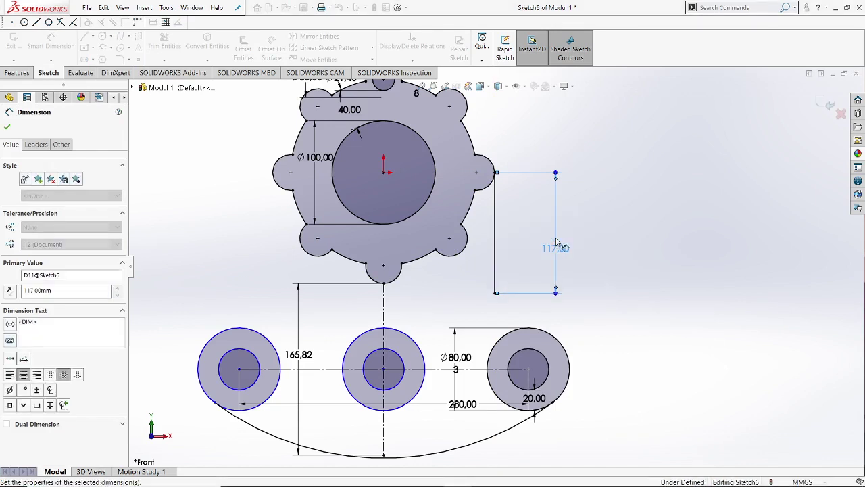
pyautogui.rightClick(584, 274)
pyautogui.click(611, 302)
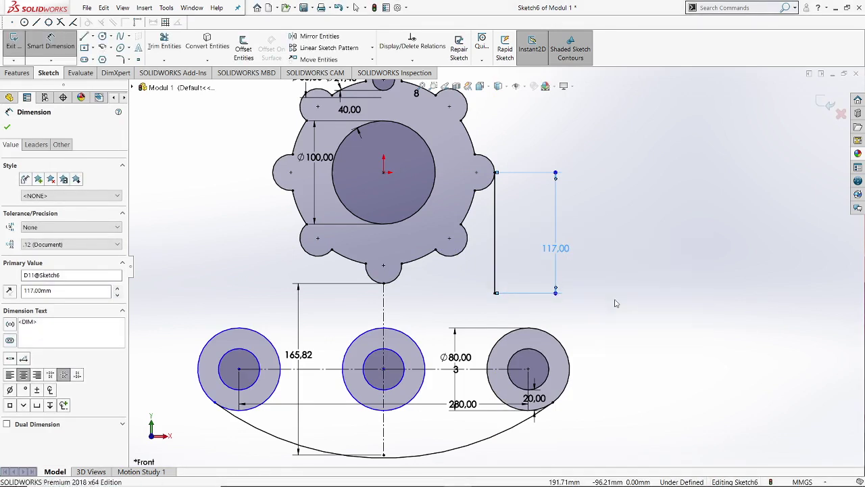
# Sketch a circle with a radius of about 34 mm above the rightmost 80 mm circle, near the vertical line's lower end
pyautogui.click(103, 36)
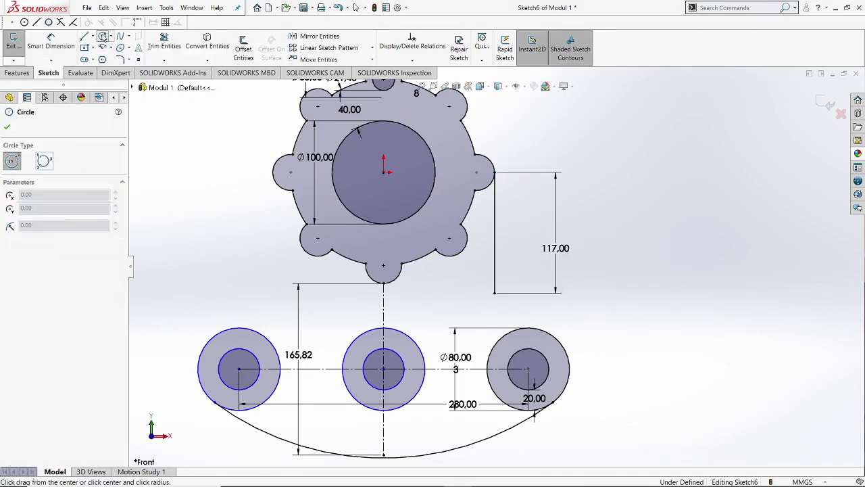
pyautogui.scroll(-1, 562, 311)
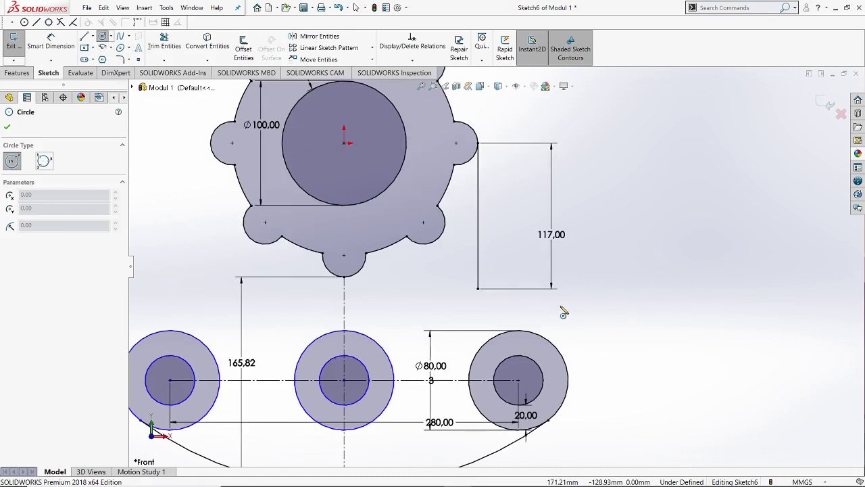
pyautogui.click(519, 285)
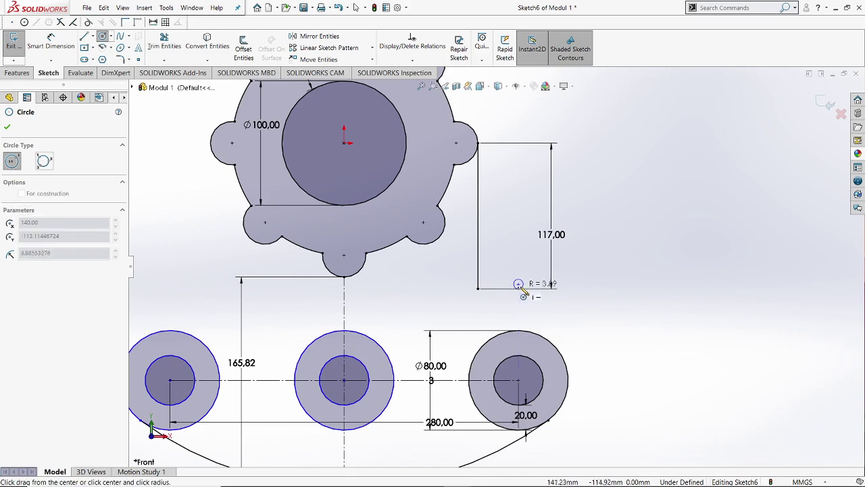
pyautogui.click(557, 313)
pyautogui.rightClick(558, 313)
pyautogui.click(572, 318)
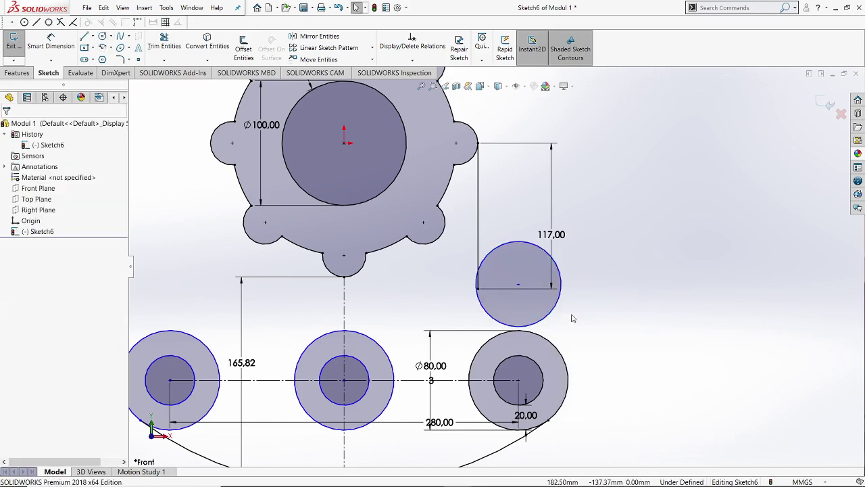
# Add a tangent relation between the new circle and the 117 mm vertical line
pyautogui.scroll(-2, 571, 315)
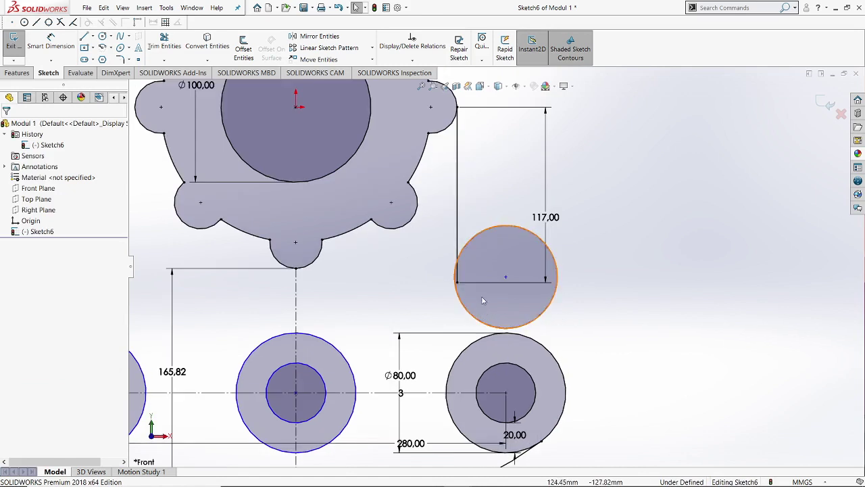
pyautogui.scroll(-1, 465, 284)
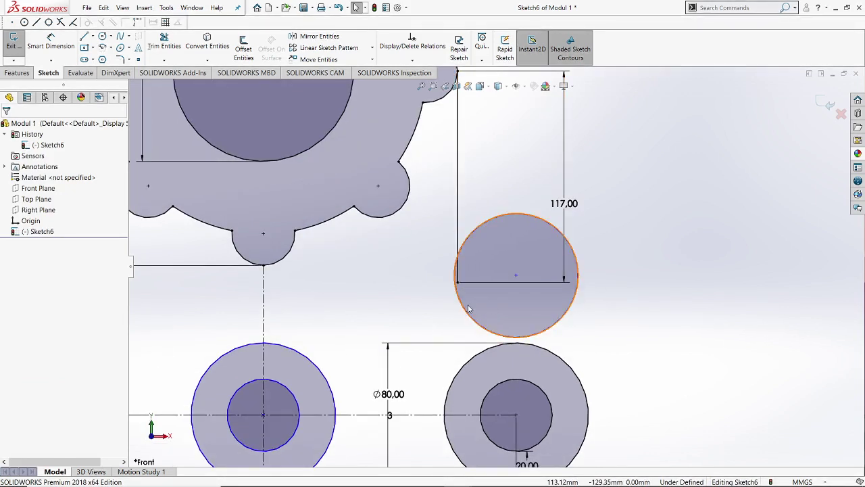
pyautogui.scroll(-1, 467, 309)
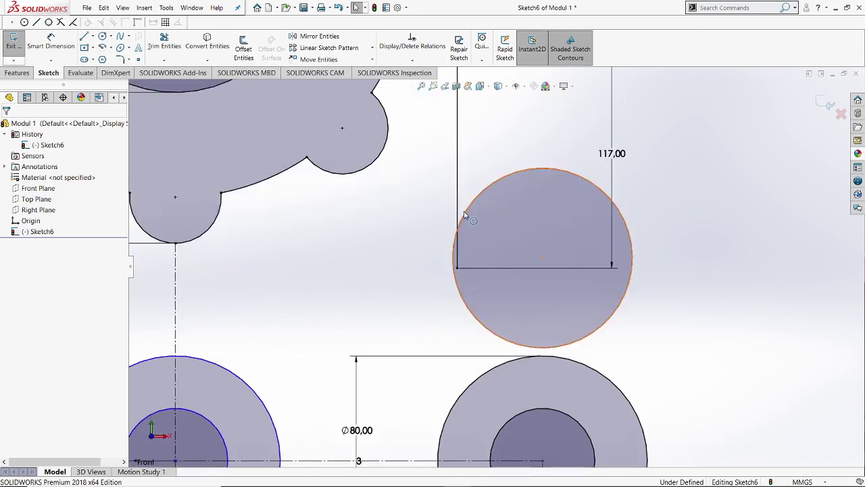
pyautogui.scroll(1, 500, 199)
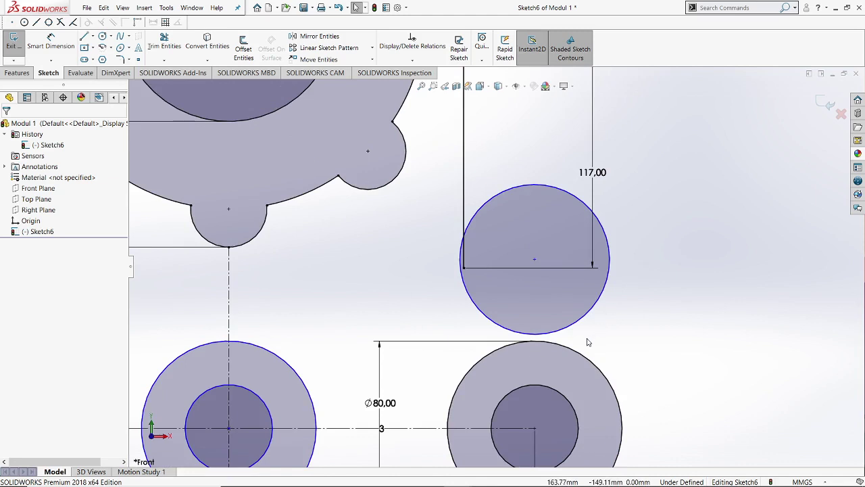
pyautogui.scroll(-1, 564, 359)
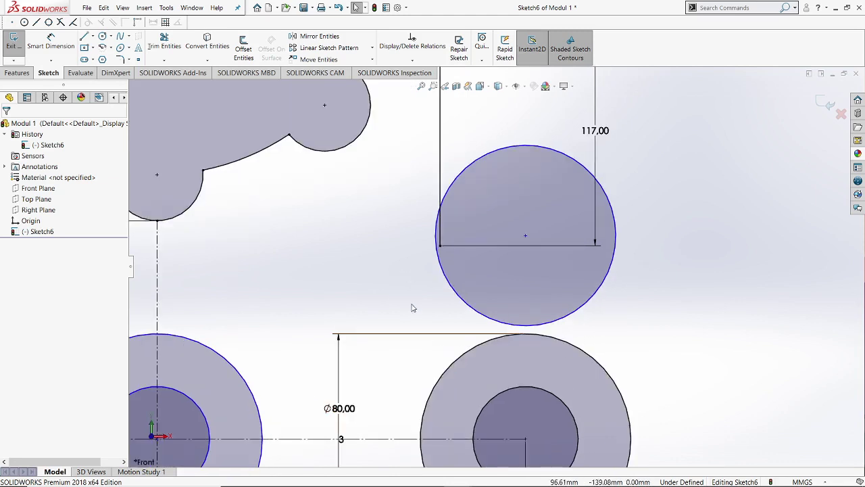
pyautogui.click(441, 174)
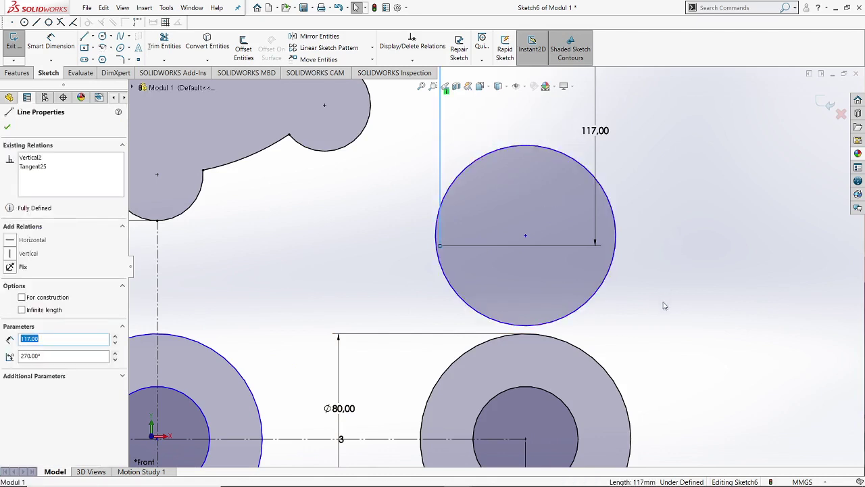
pyautogui.keyDown('ctrl'); pyautogui.click(591, 304); pyautogui.keyUp('ctrl')
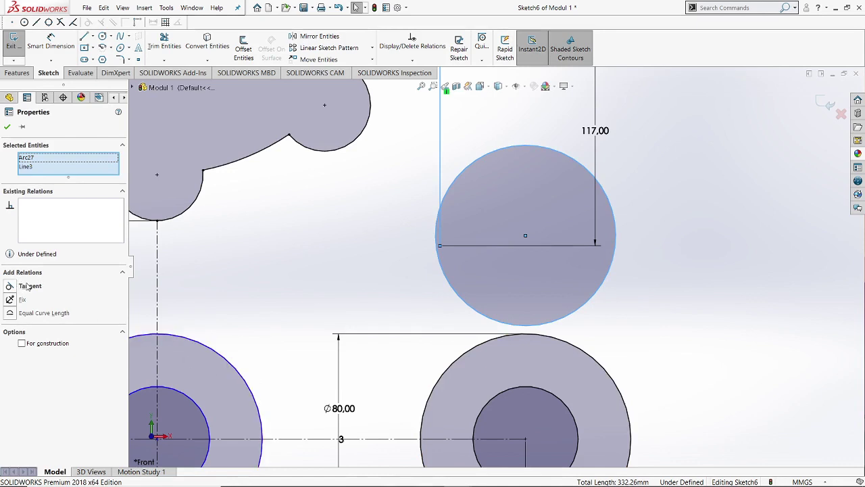
pyautogui.click(11, 286)
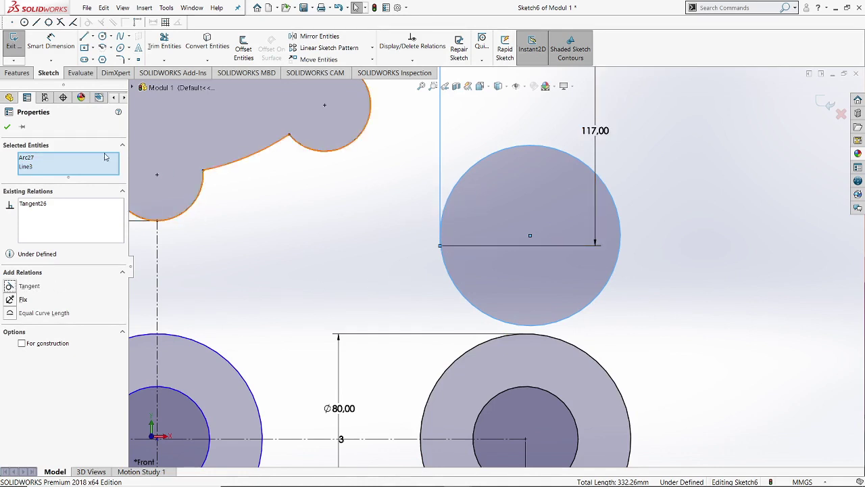
pyautogui.click(9, 128)
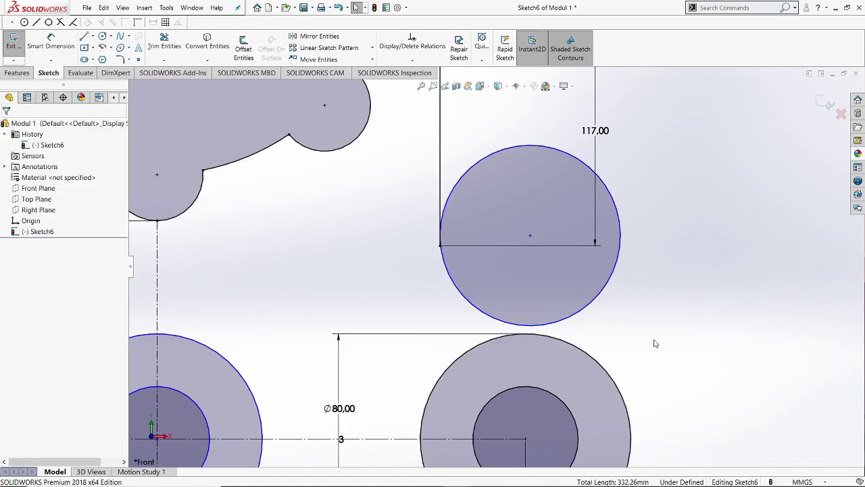
# Add a tangent relation between the new circle and the rightmost 80 mm circle below it
pyautogui.scroll(3, 656, 342)
pyautogui.scroll(-5, 506, 308)
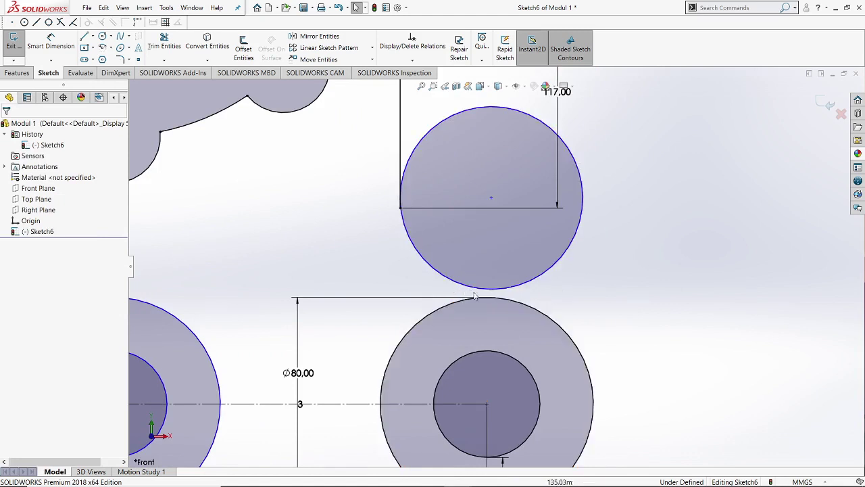
pyautogui.click(529, 287)
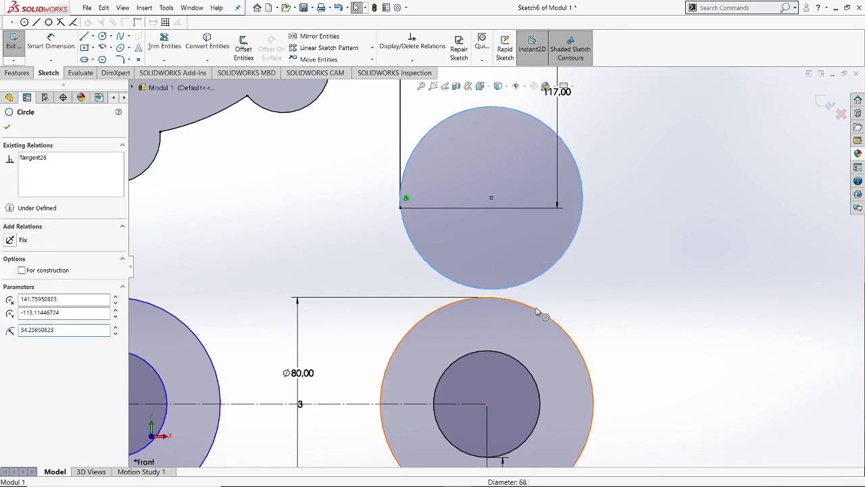
pyautogui.keyDown('ctrl'); pyautogui.click(544, 316); pyautogui.keyUp('ctrl')
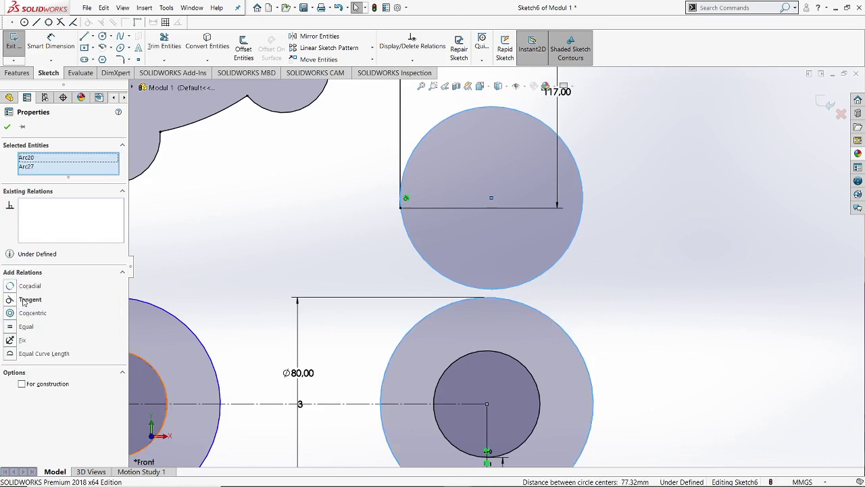
pyautogui.click(14, 302)
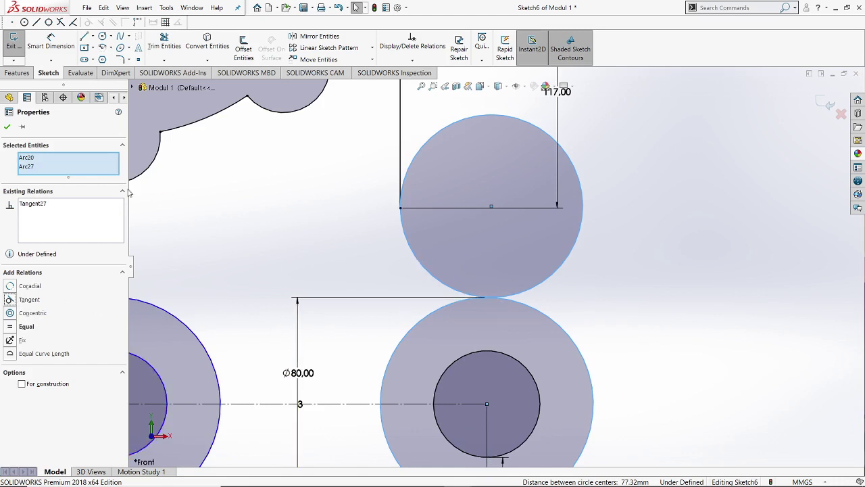
# Trim the tangent circle so only the lower-left quarter arc joining the 117 mm vertical line to the rightmost 80 mm circle remains
pyautogui.click(7, 127)
pyautogui.scroll(3, 541, 230)
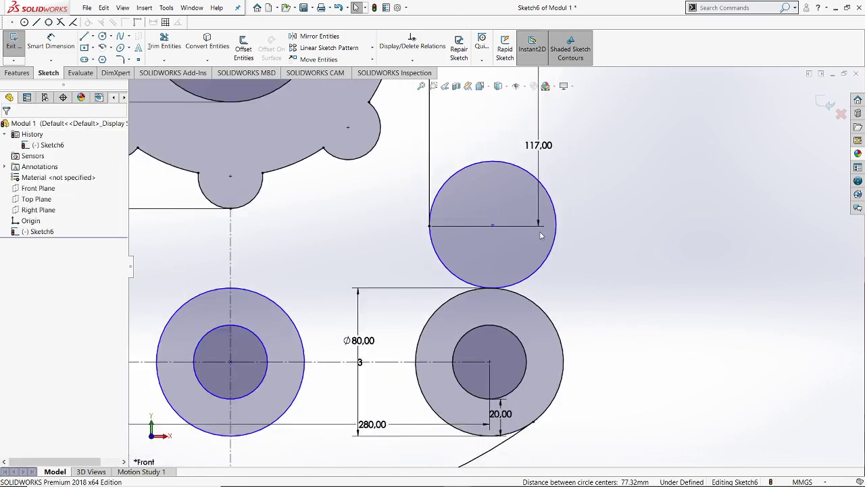
pyautogui.scroll(-1, 513, 223)
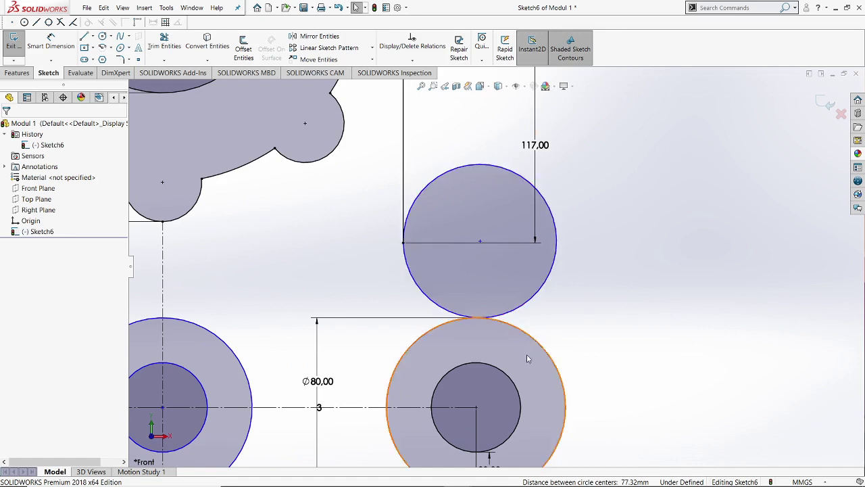
pyautogui.scroll(2, 526, 355)
pyautogui.scroll(1, 512, 331)
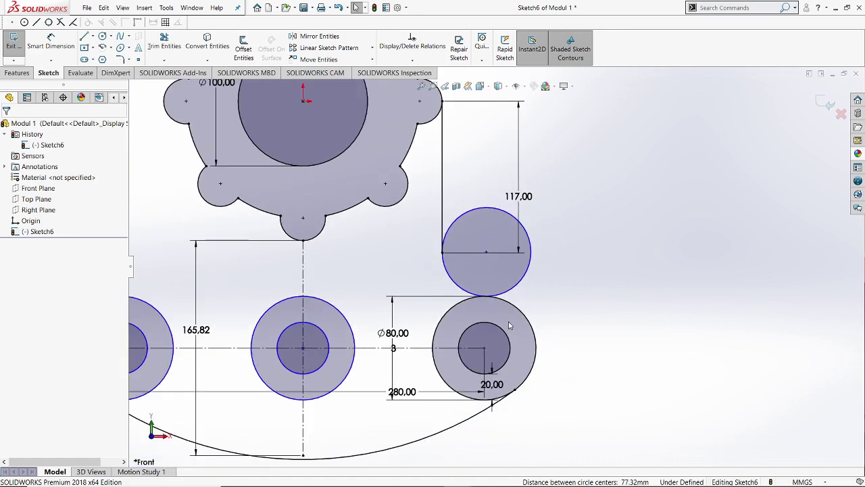
pyautogui.scroll(3, 489, 233)
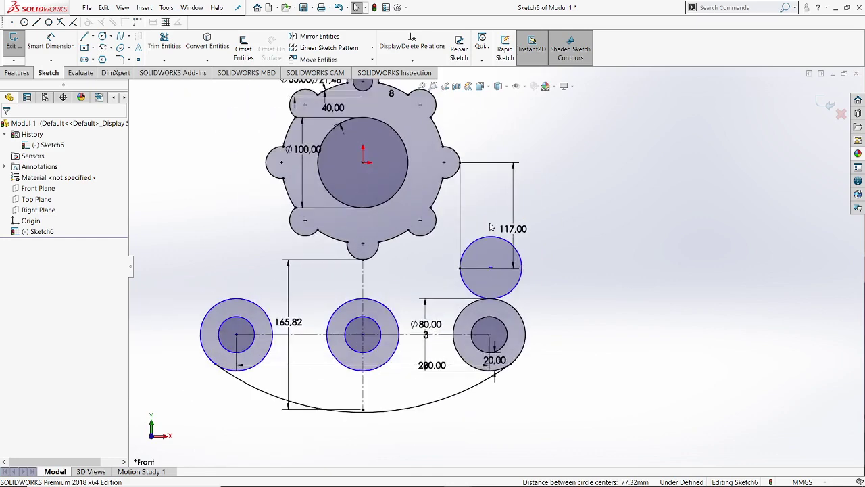
pyautogui.scroll(-4, 466, 267)
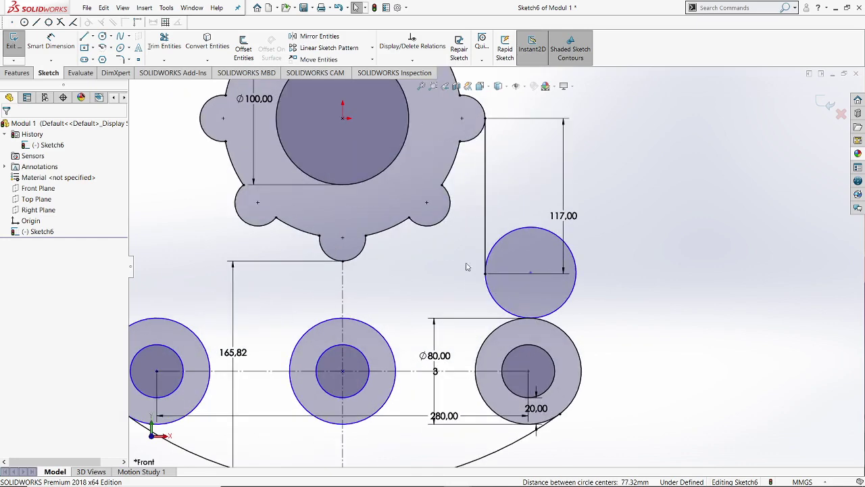
pyautogui.click(164, 42)
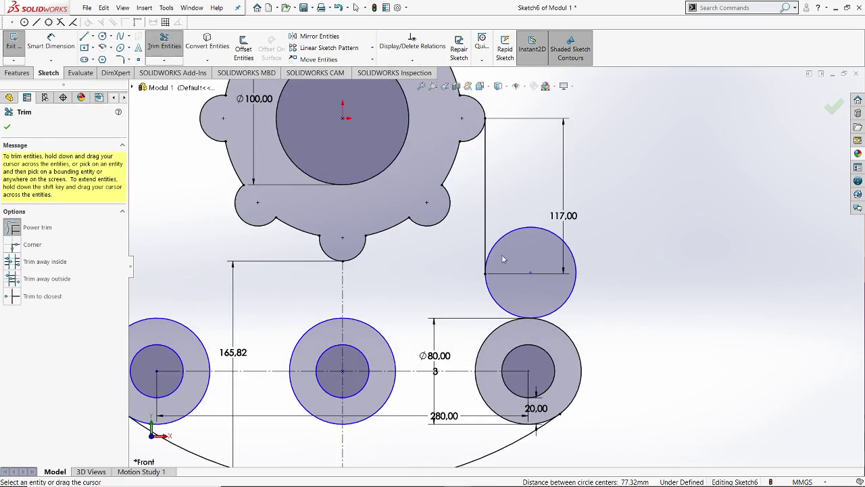
pyautogui.scroll(-2, 503, 259)
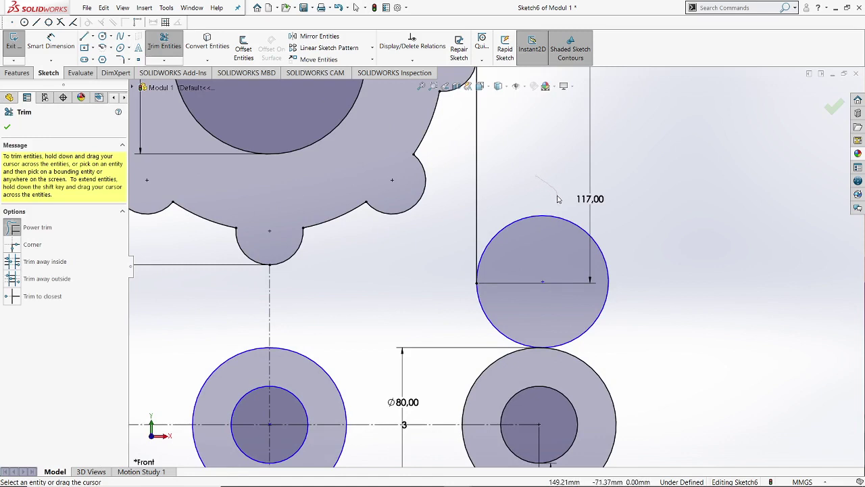
pyautogui.moveTo(558, 218); pyautogui.dragTo(614, 360)
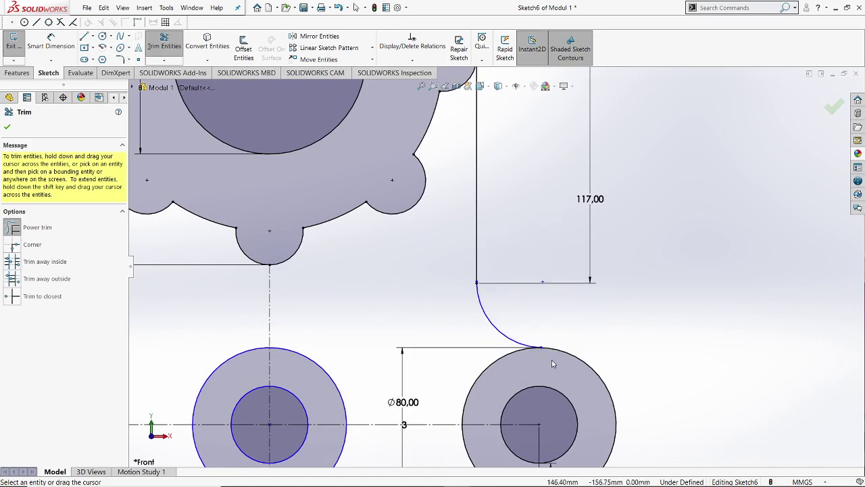
pyautogui.scroll(-1, 547, 357)
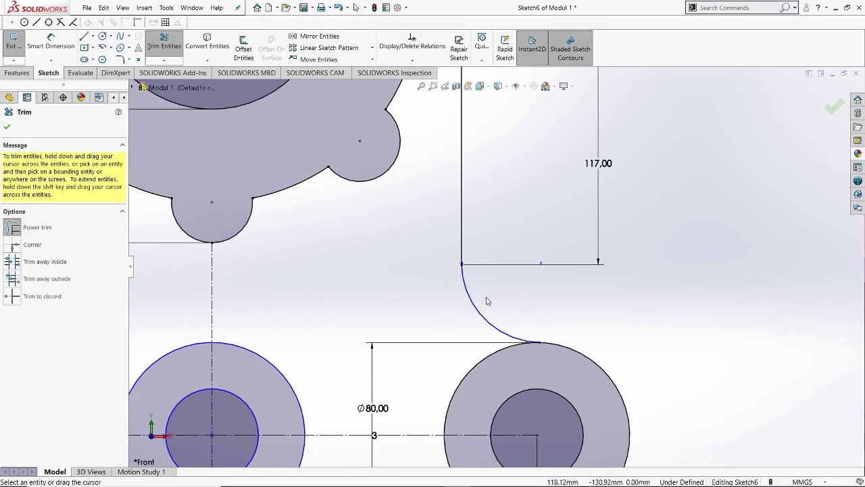
pyautogui.scroll(1, 488, 301)
pyautogui.scroll(-1, 498, 306)
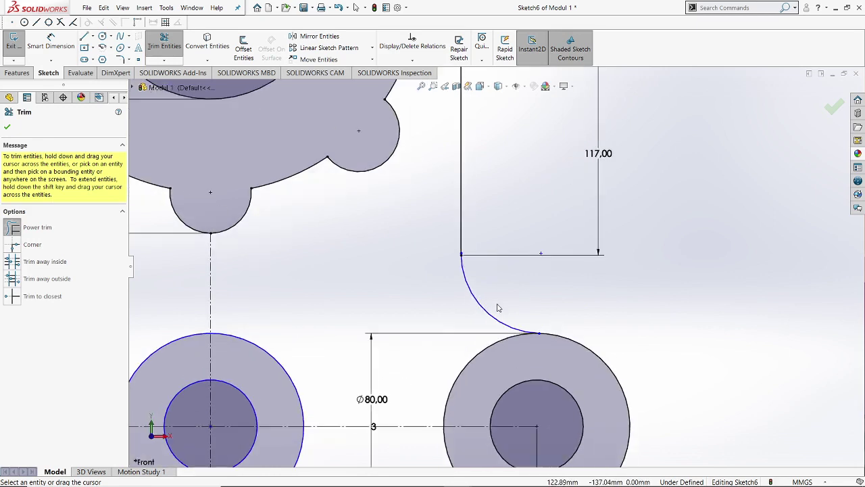
pyautogui.click(6, 129)
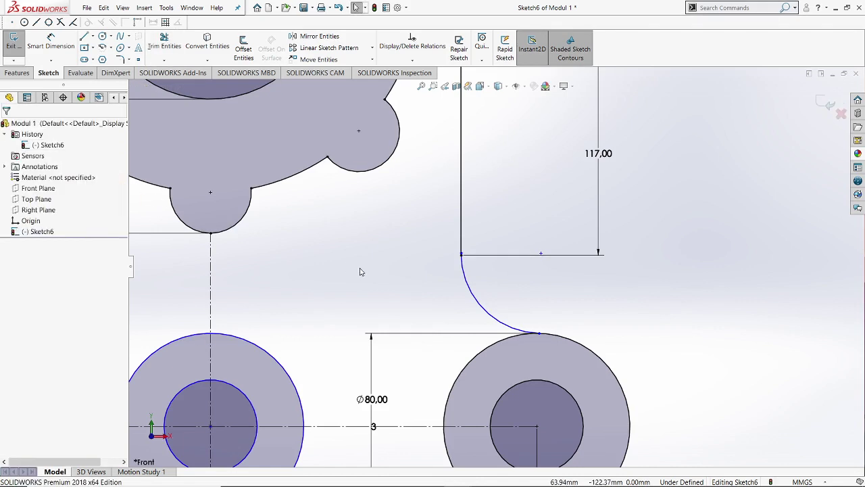
# Mirror the 117 mm vertical line and the quarter arc below it about the flange's vertical centerline, keeping the originals
pyautogui.scroll(3, 452, 230)
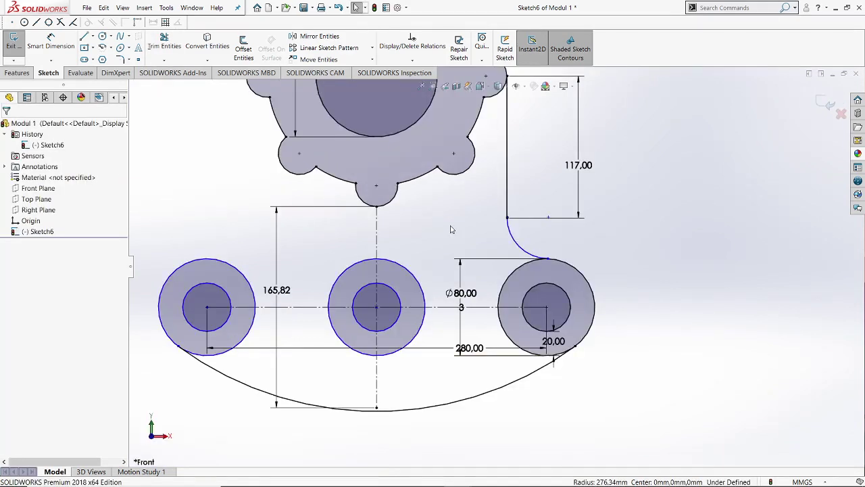
pyautogui.scroll(-1, 473, 183)
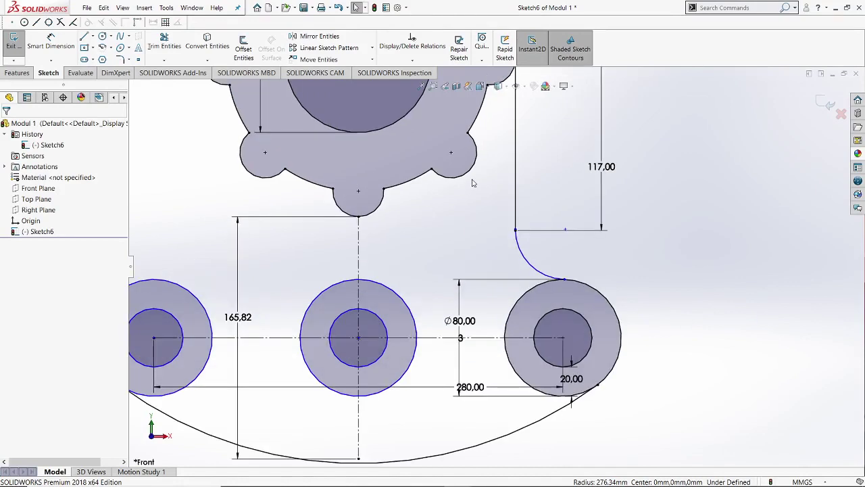
pyautogui.scroll(1, 474, 183)
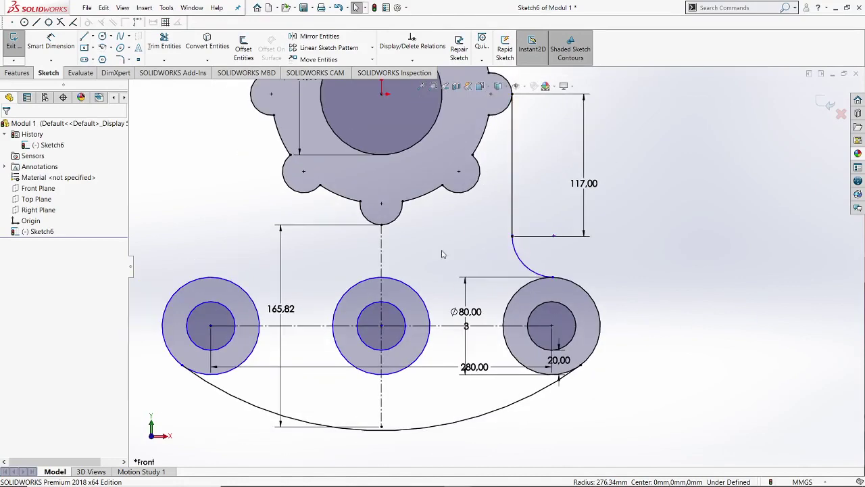
pyautogui.scroll(1, 298, 196)
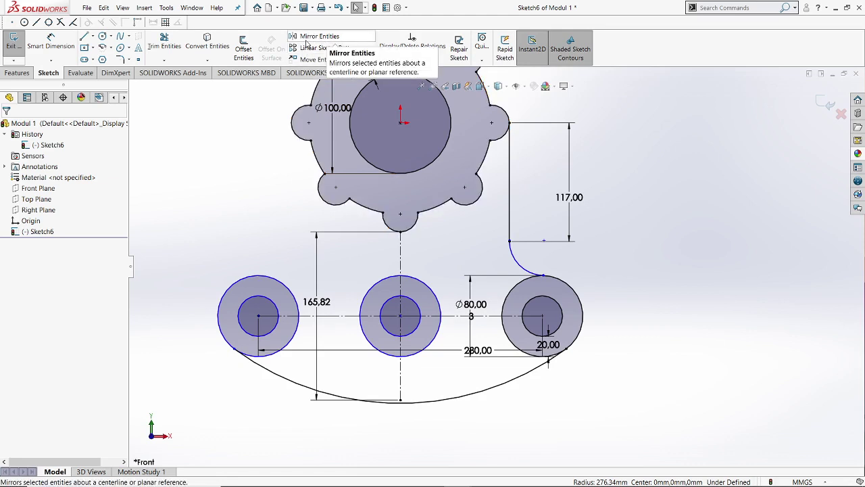
pyautogui.click(306, 40)
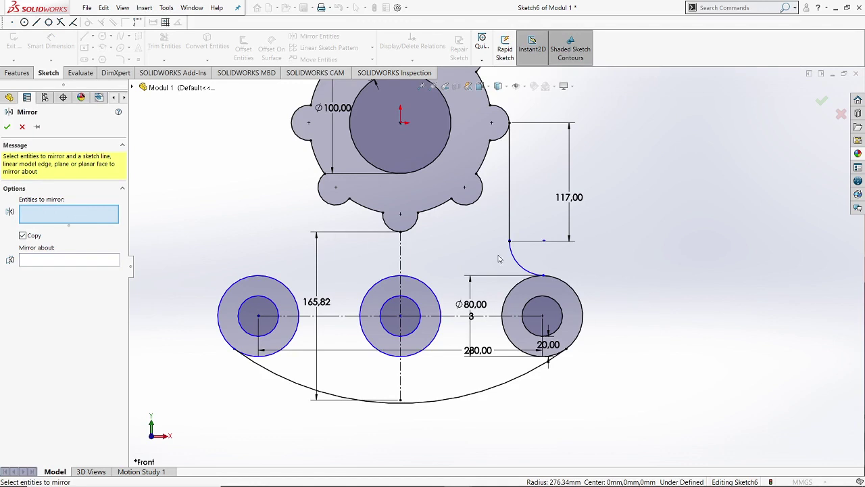
pyautogui.click(511, 226)
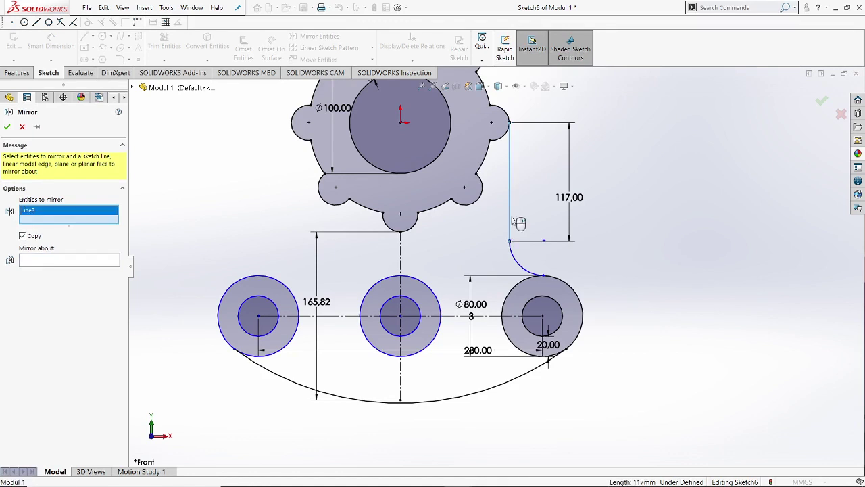
pyautogui.click(512, 254)
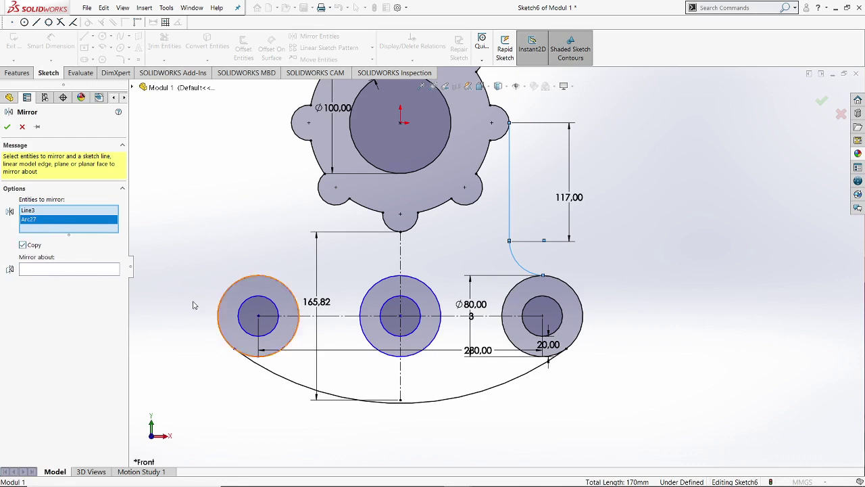
pyautogui.click(65, 272)
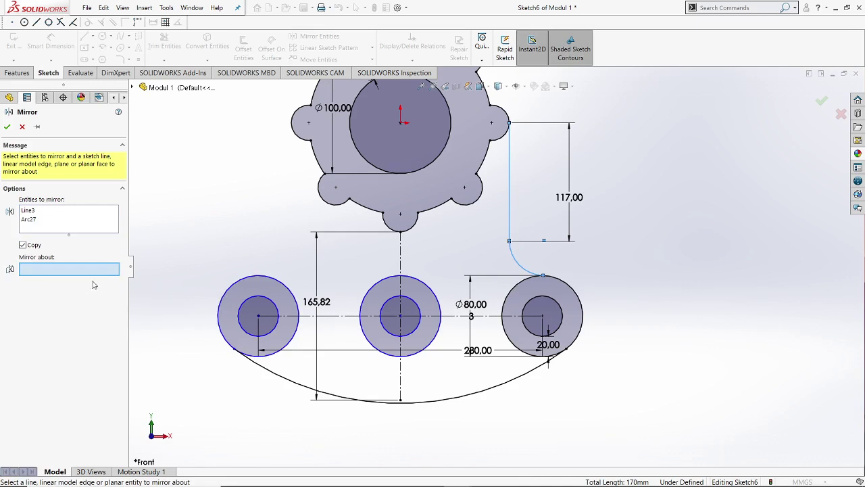
pyautogui.scroll(-1, 305, 236)
pyautogui.scroll(1, 326, 247)
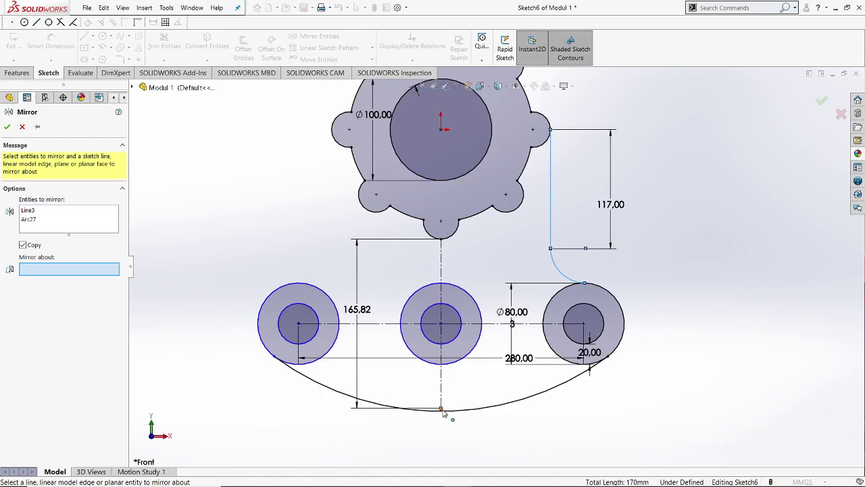
pyautogui.scroll(-1, 467, 279)
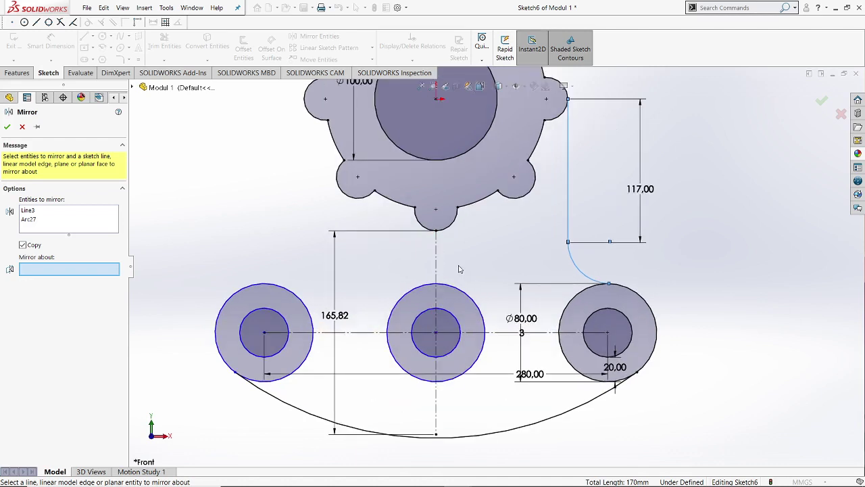
pyautogui.click(436, 245)
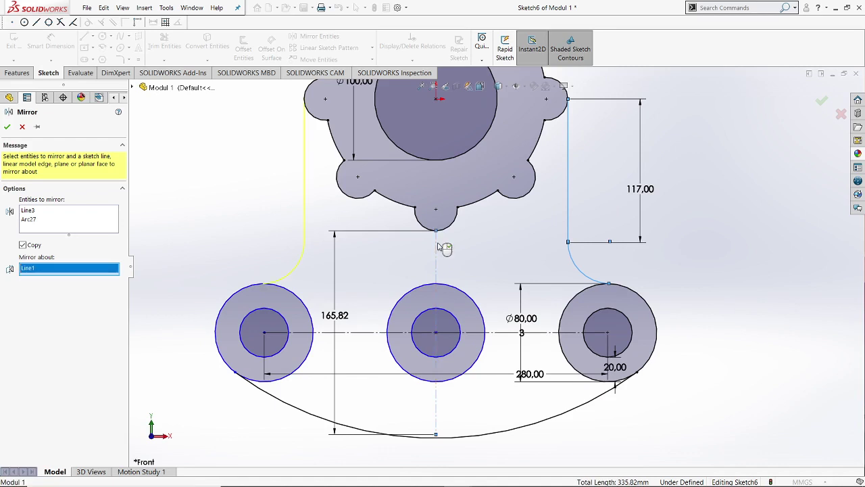
pyautogui.scroll(1, 325, 130)
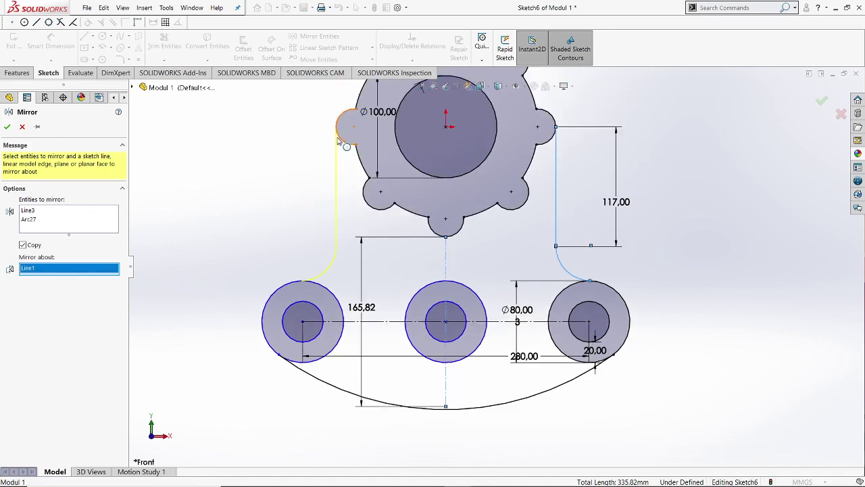
pyautogui.scroll(-1, 341, 144)
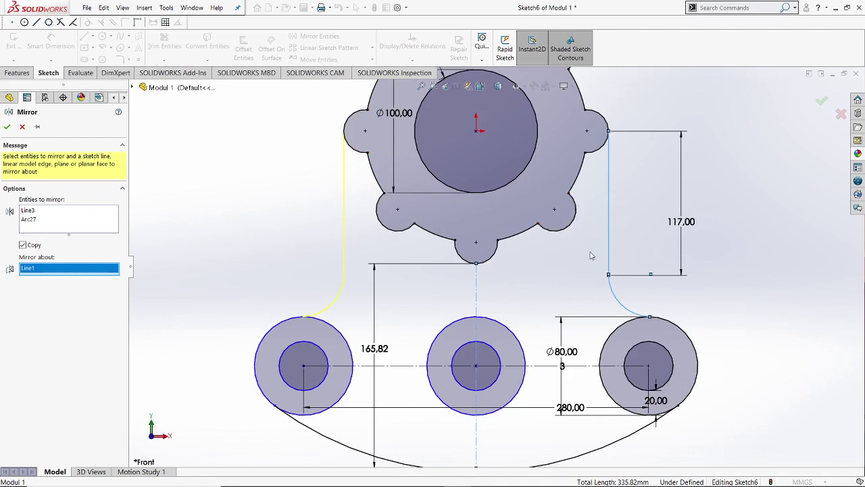
pyautogui.click(7, 126)
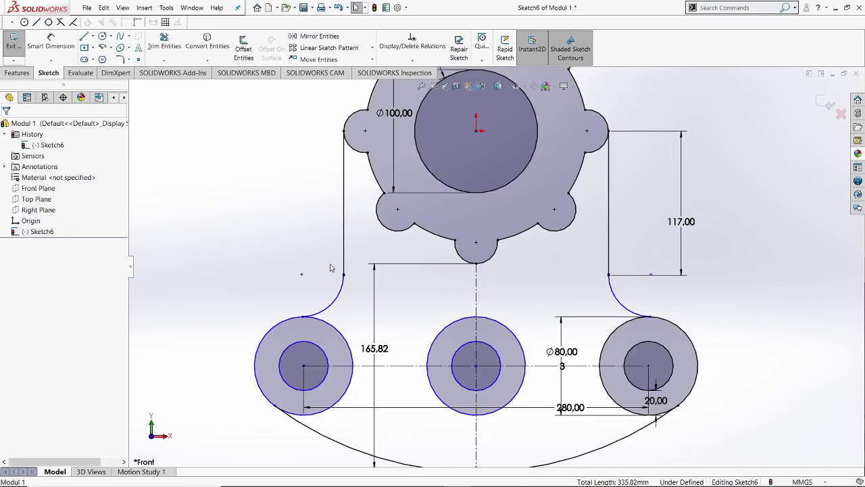
# Circular-pattern the hole in the flange's top lobe about the origin, with 8 equally spaced instances over 360 degrees
pyautogui.scroll(1, 493, 300)
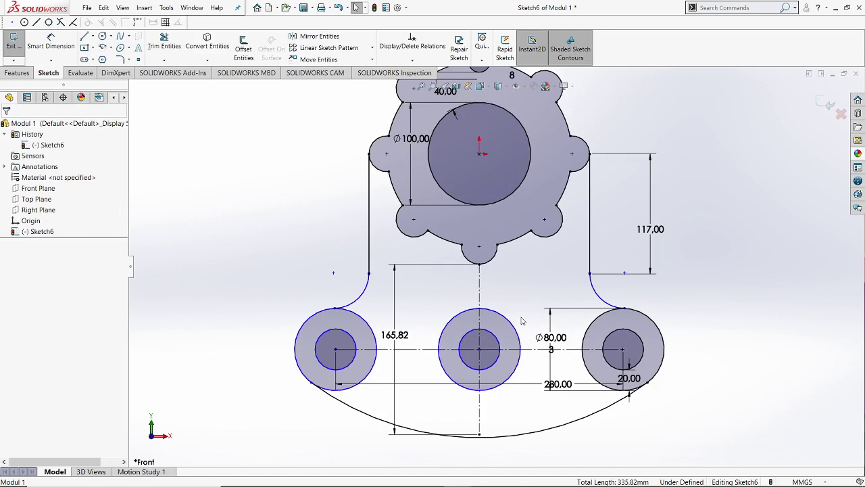
pyautogui.scroll(1, 521, 321)
pyautogui.scroll(-1, 504, 286)
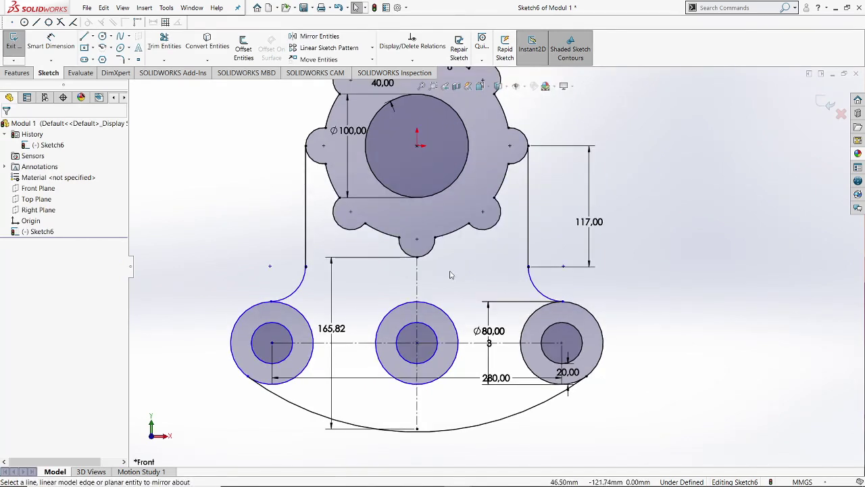
pyautogui.scroll(2, 670, 217)
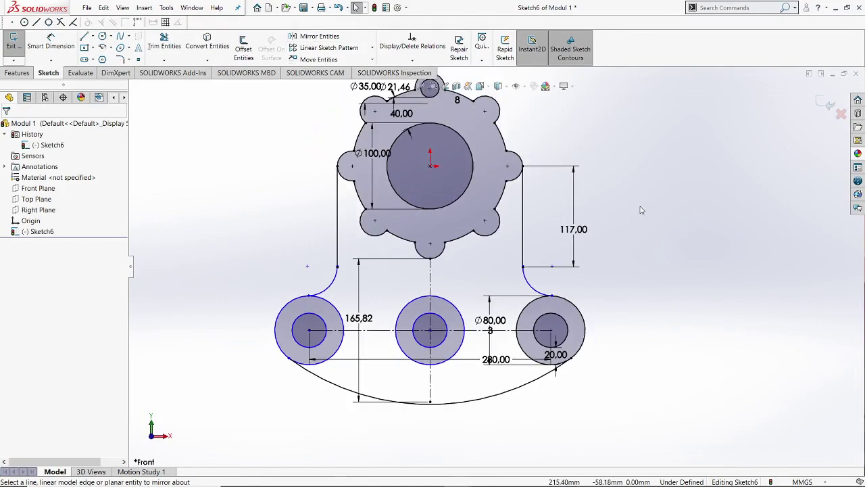
pyautogui.scroll(-1, 496, 120)
pyautogui.scroll(-2, 401, 140)
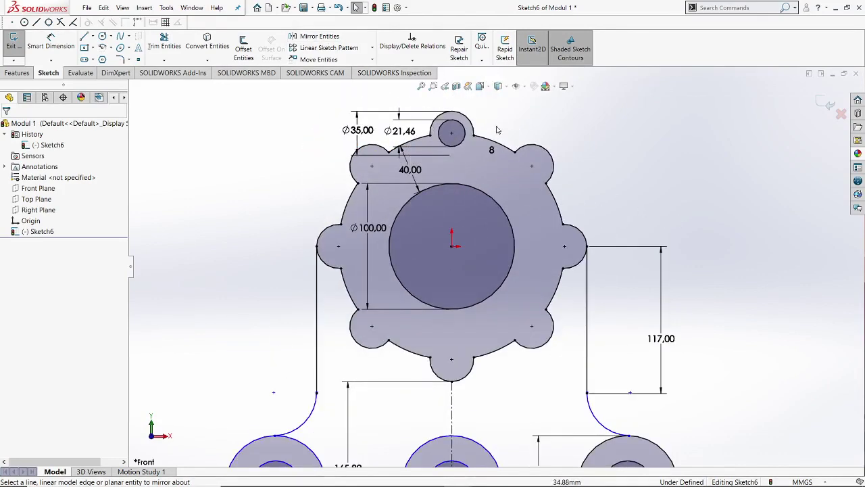
pyautogui.scroll(-1, 497, 94)
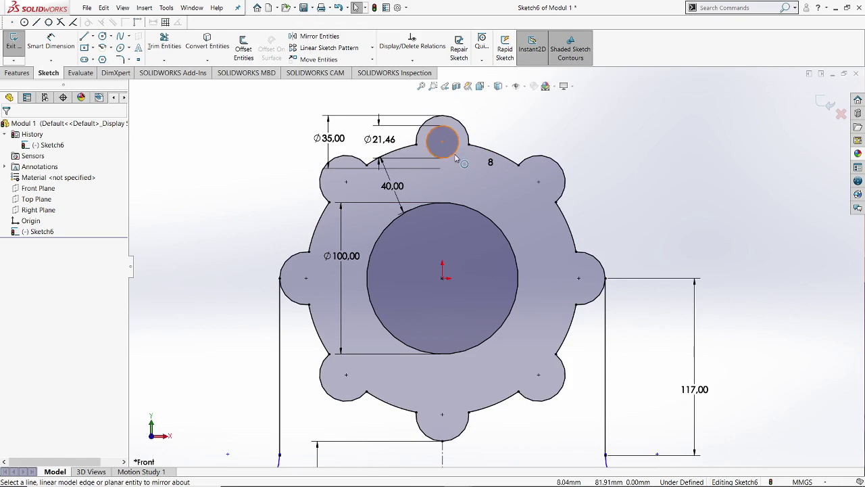
pyautogui.click(373, 48)
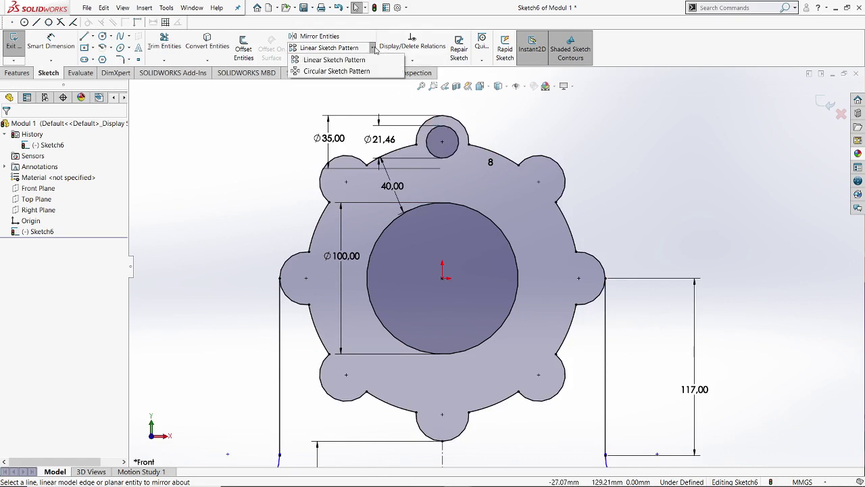
pyautogui.click(381, 71)
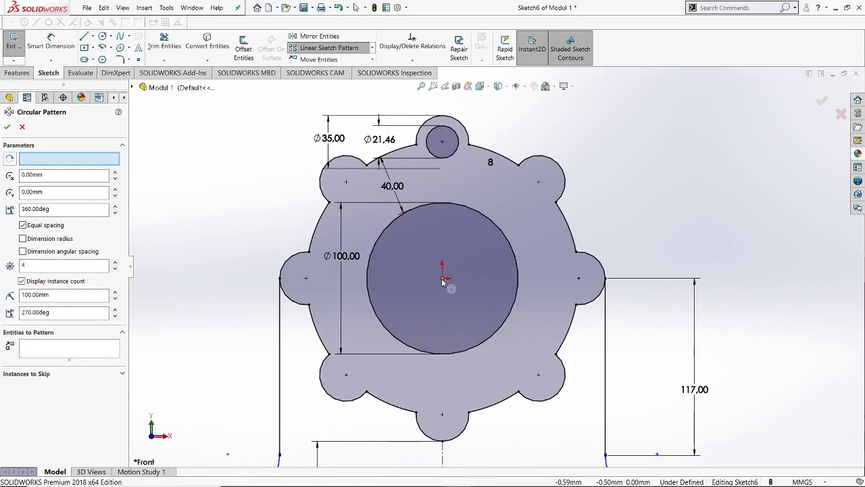
pyautogui.click(459, 139)
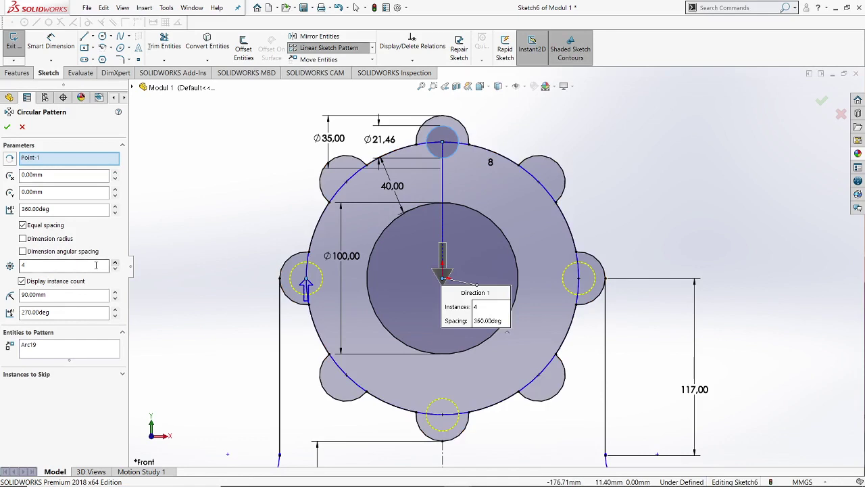
pyautogui.moveTo(96, 265); pyautogui.dragTo(9, 269)
pyautogui.write('4')
pyautogui.moveTo(95, 265); pyautogui.dragTo(12, 266)
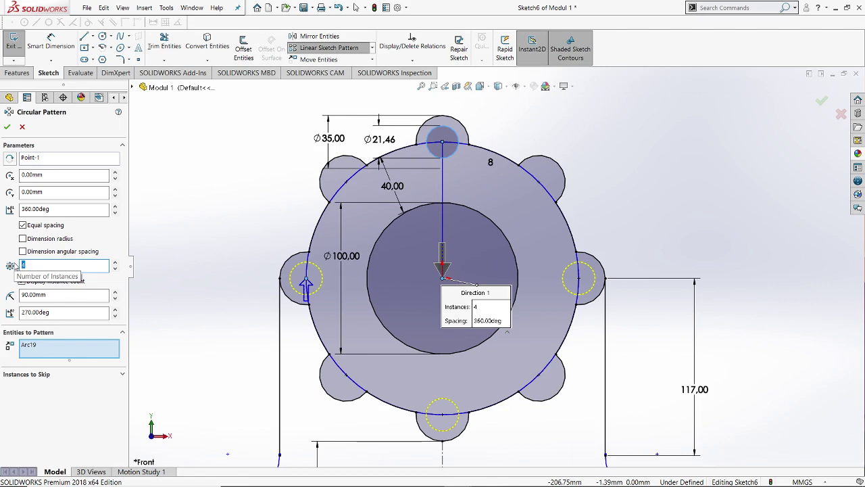
pyautogui.write('8')
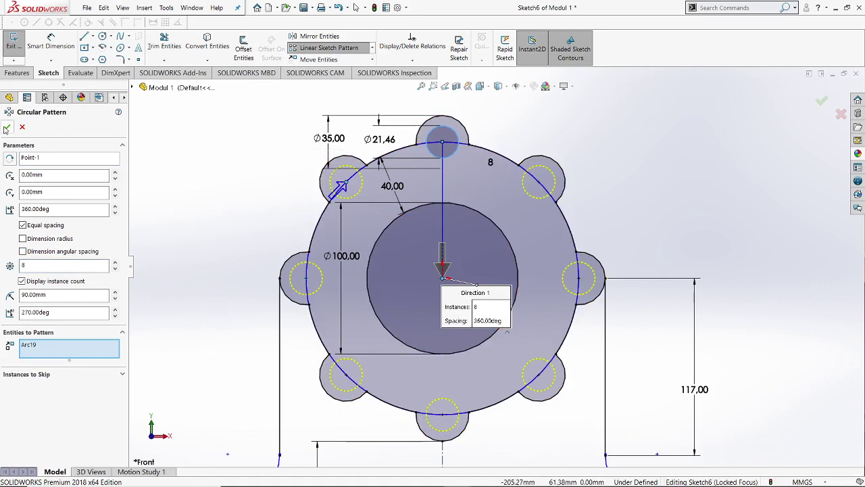
pyautogui.click(7, 127)
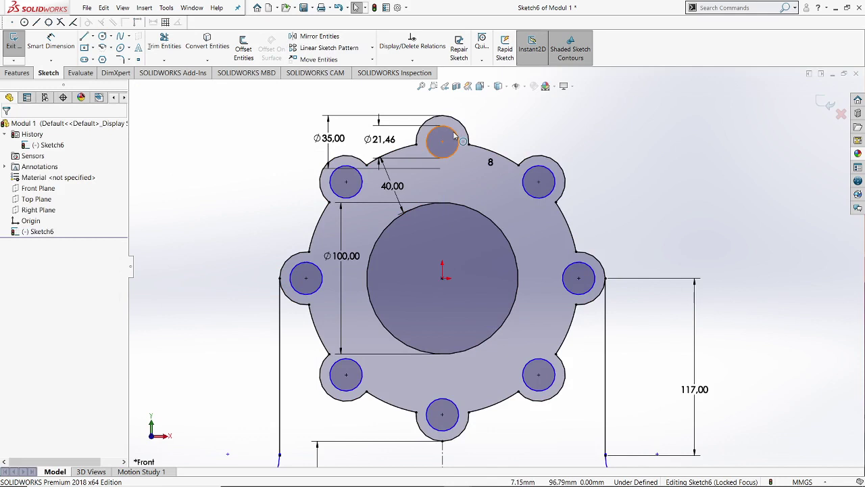
# Add the sketch text SIMANISME along the large arc at the bottom of the profile
pyautogui.scroll(5, 498, 429)
pyautogui.scroll(2, 499, 427)
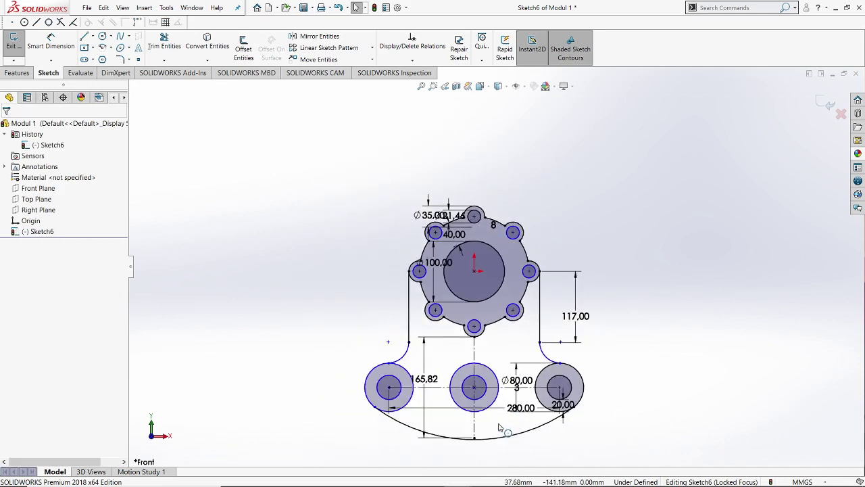
pyautogui.scroll(-2, 499, 426)
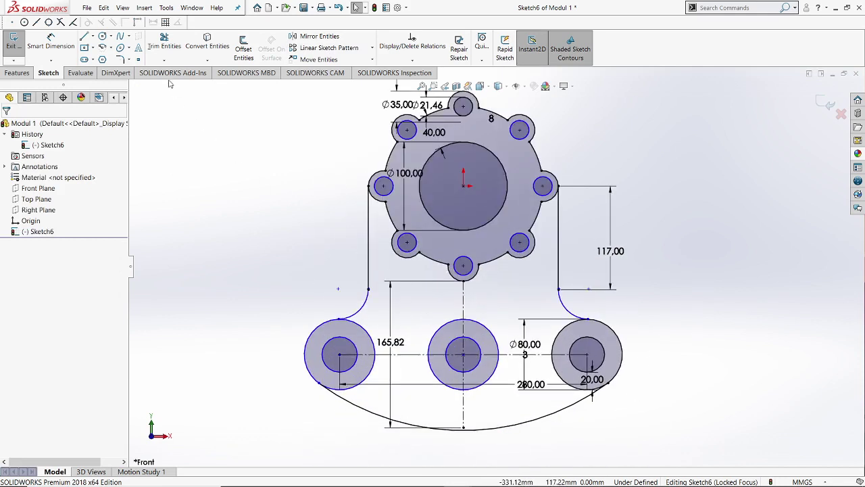
pyautogui.click(139, 49)
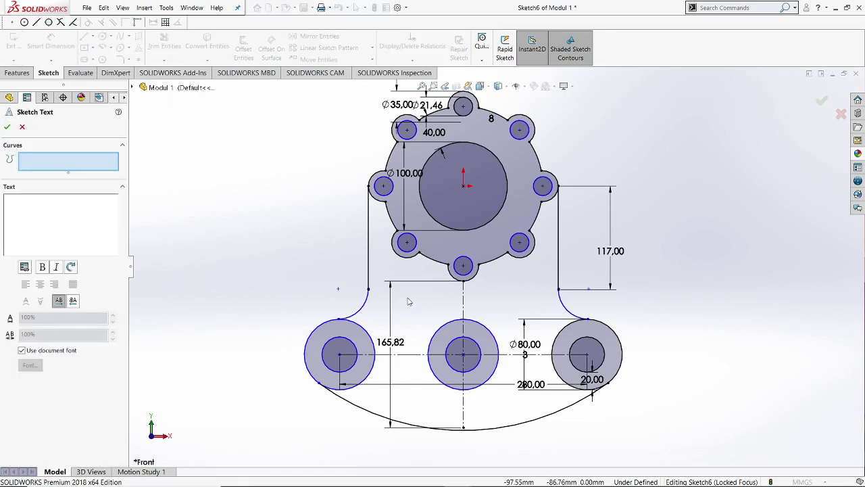
pyautogui.scroll(-2, 501, 427)
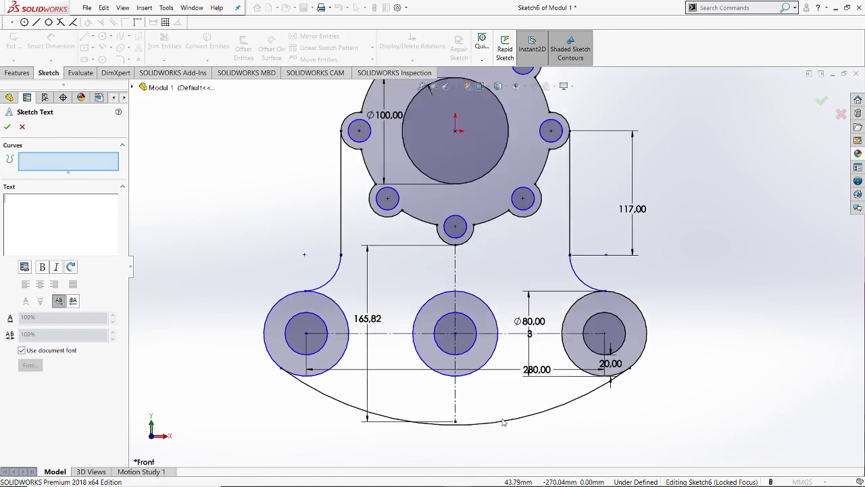
pyautogui.scroll(1, 498, 411)
pyautogui.scroll(-2, 502, 415)
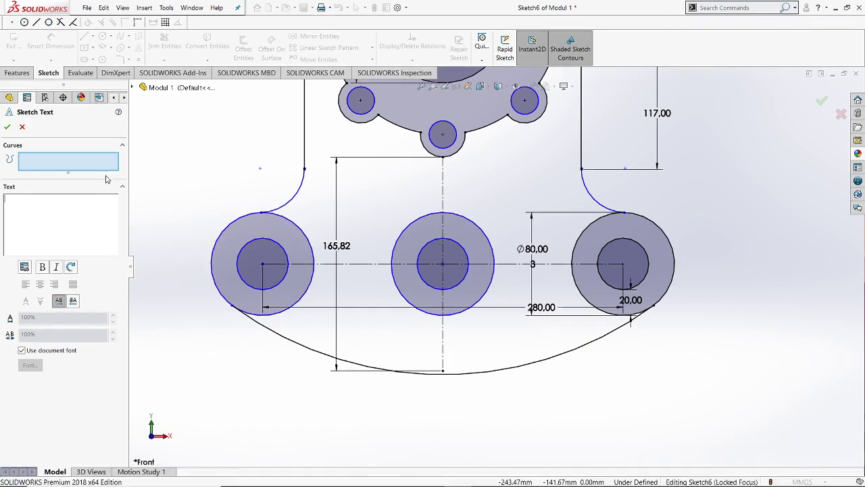
pyautogui.click(538, 369)
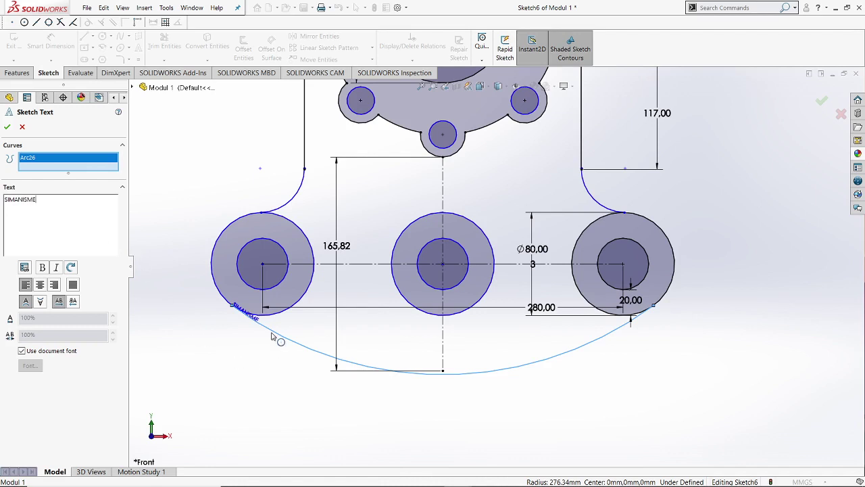
pyautogui.scroll(-2, 268, 325)
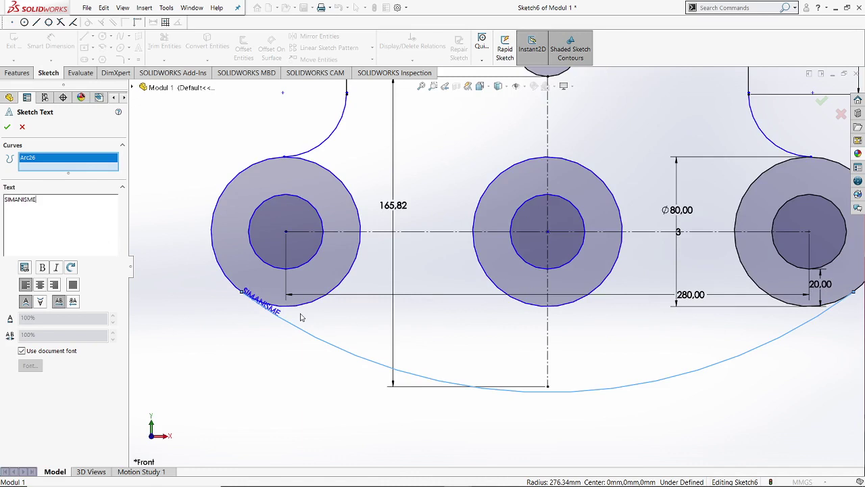
pyautogui.scroll(1, 301, 317)
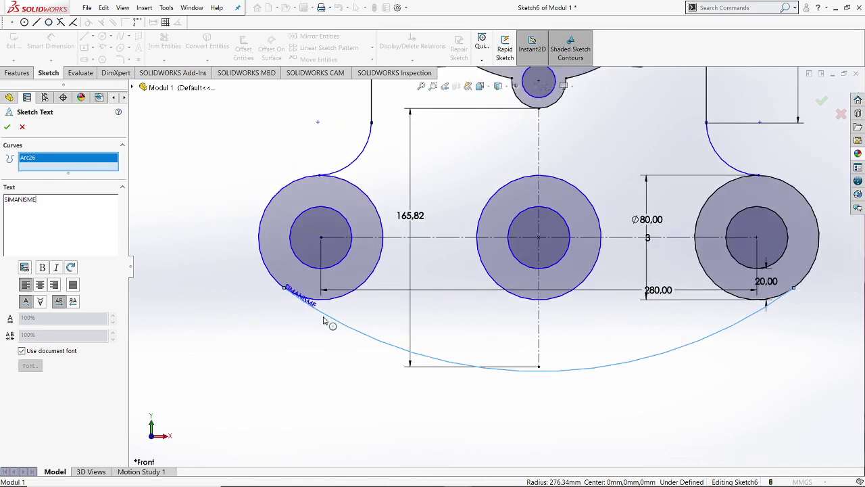
# Override the document font with a 25 mm text height and center the SIMANISME text along the arc
pyautogui.click(22, 352)
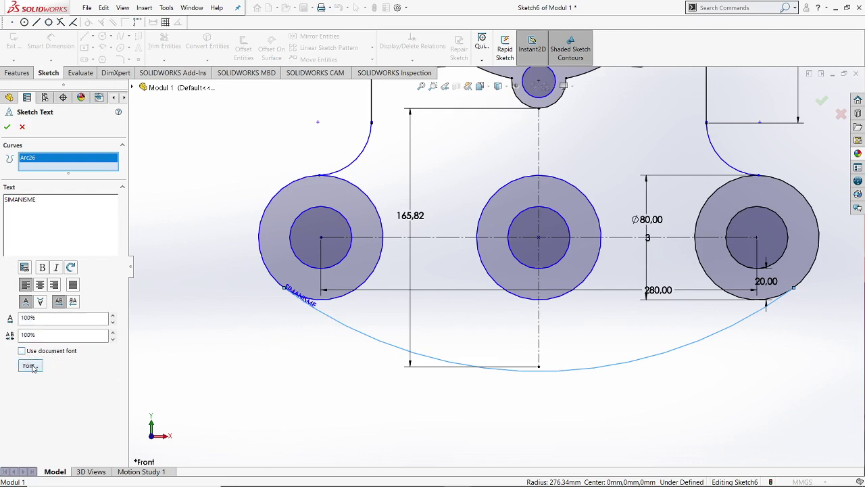
pyautogui.click(31, 366)
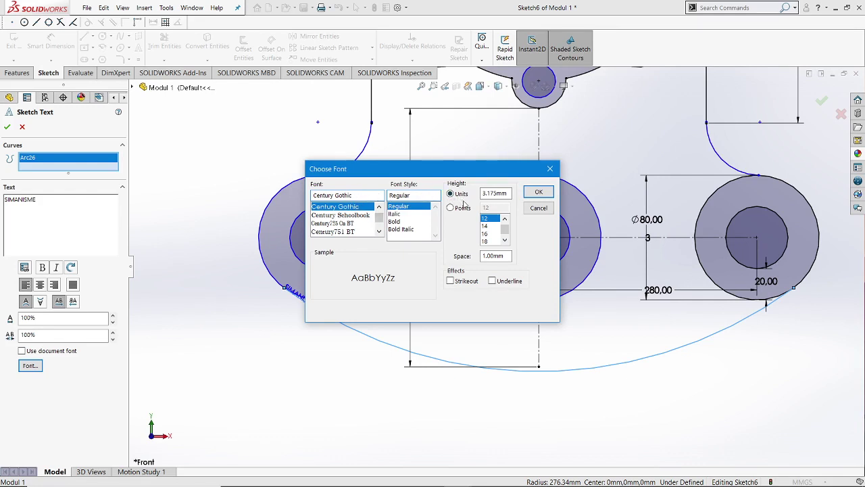
pyautogui.moveTo(508, 193); pyautogui.dragTo(474, 201)
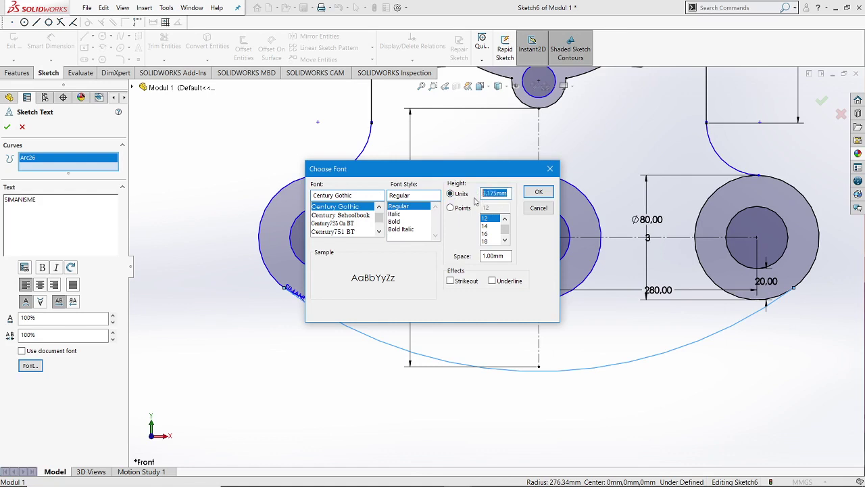
pyautogui.write('25')
pyautogui.click(533, 194)
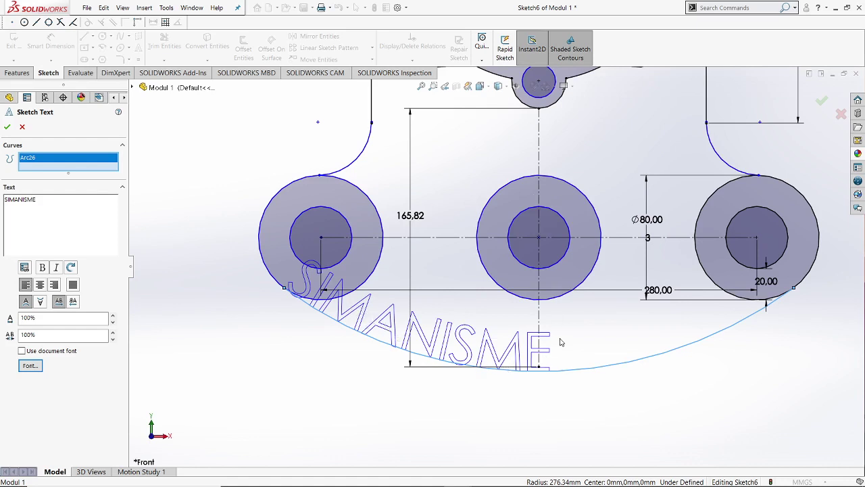
pyautogui.click(40, 285)
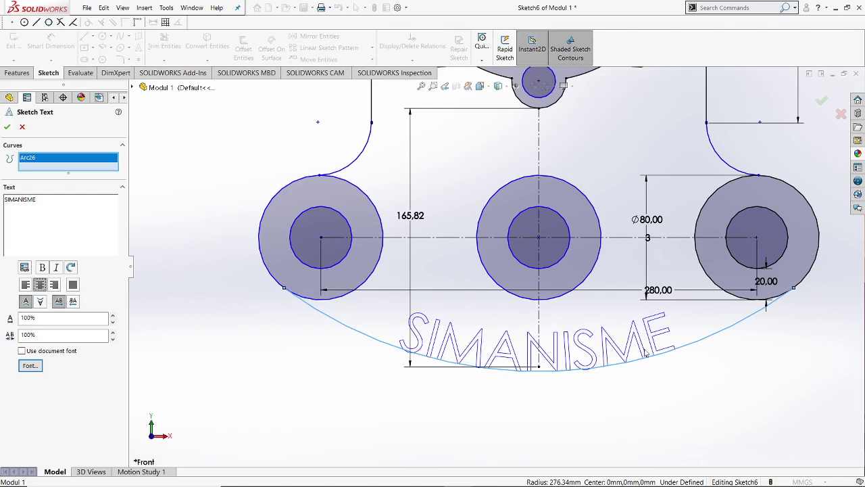
pyautogui.click(8, 127)
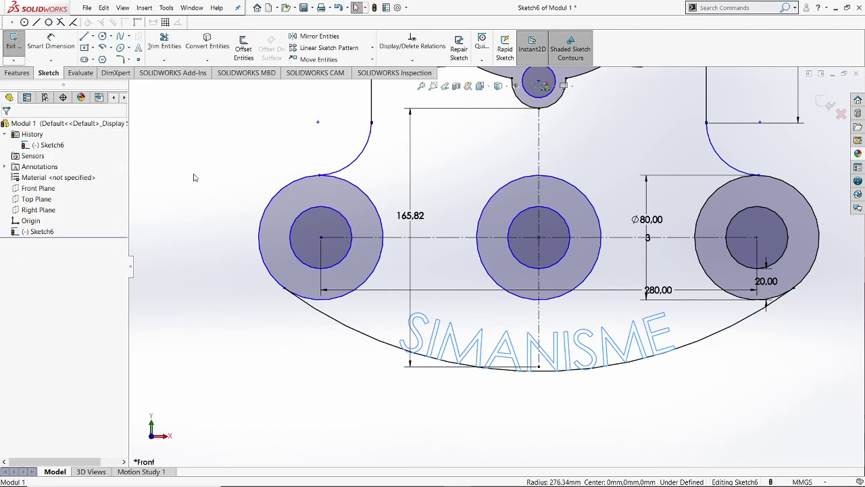
# Deselect the text and exit the completed plate sketch
pyautogui.scroll(6, 501, 264)
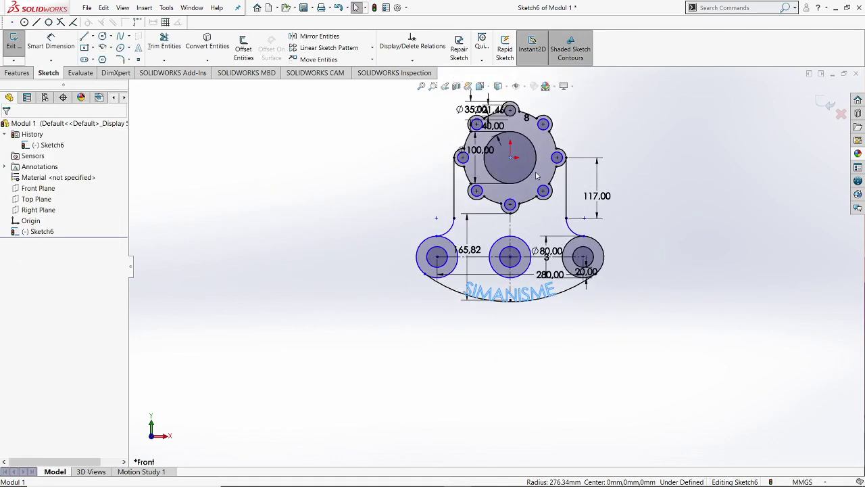
pyautogui.scroll(-3, 540, 156)
pyautogui.scroll(2, 540, 157)
pyautogui.scroll(-1, 541, 157)
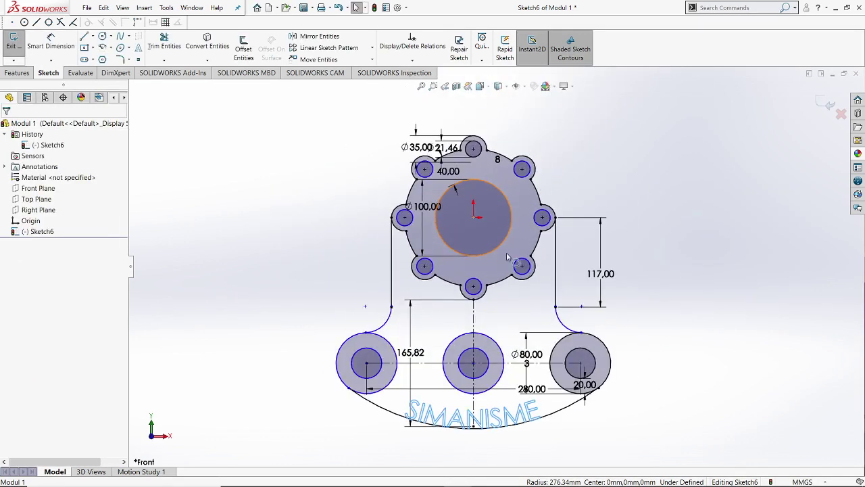
pyautogui.click(673, 253)
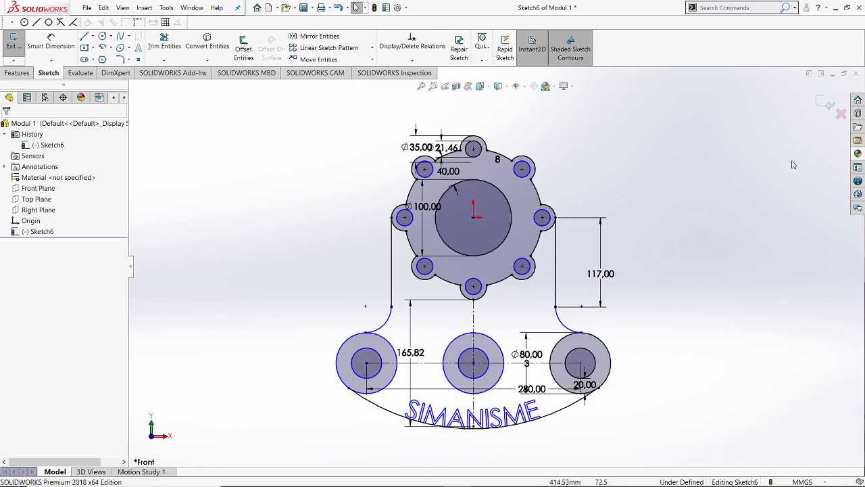
pyautogui.click(821, 102)
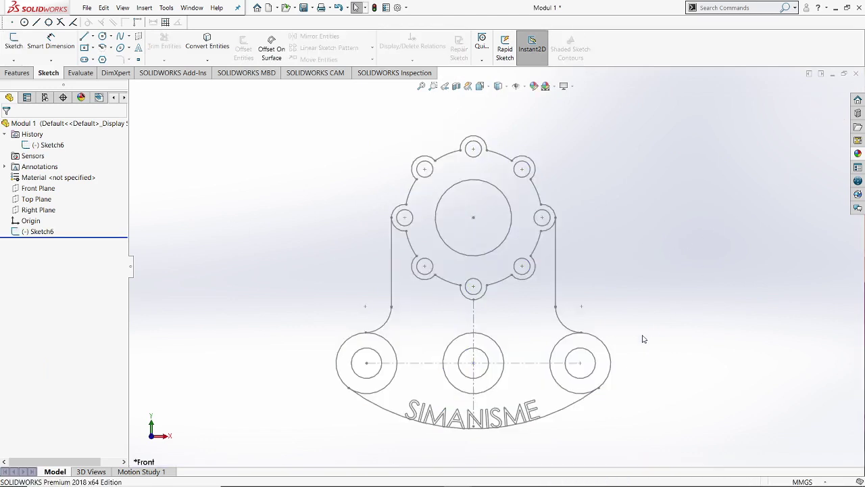
pyautogui.scroll(1, 642, 340)
pyautogui.scroll(-1, 528, 347)
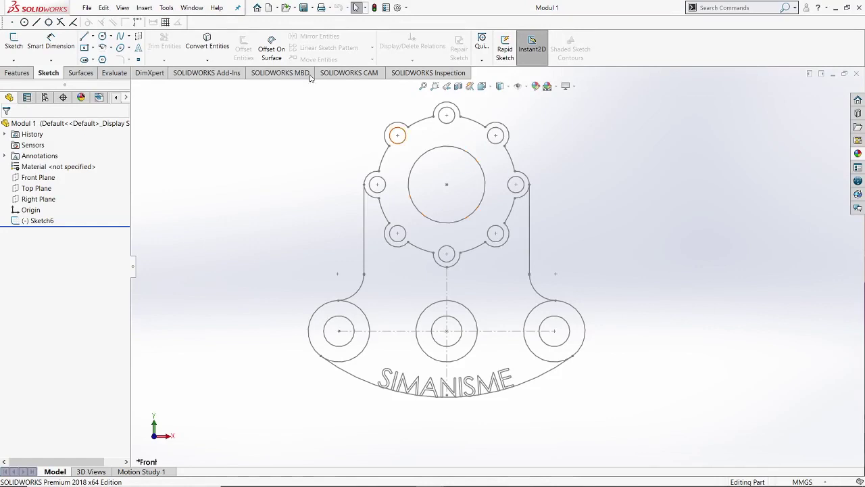
# Save the part under a new file name in the Modul 1 folder, appending 1 to the name
pyautogui.click(88, 8)
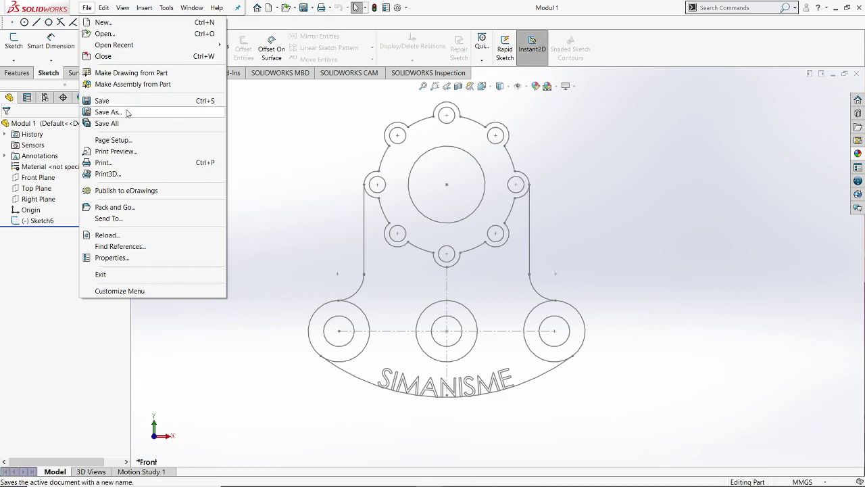
pyautogui.click(108, 112)
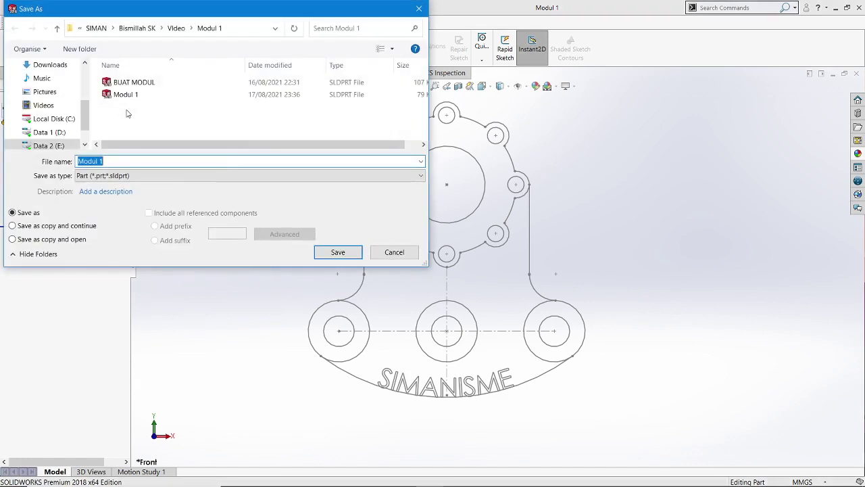
pyautogui.click(134, 159)
pyautogui.write('1')
pyautogui.click(337, 252)
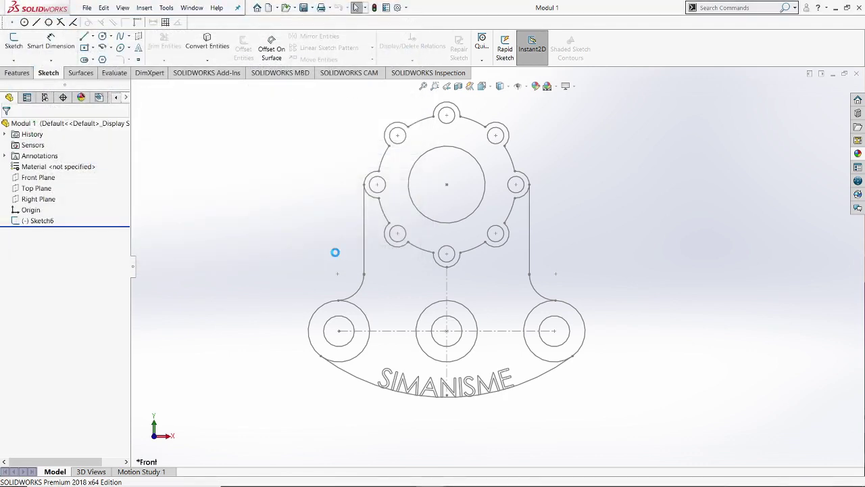